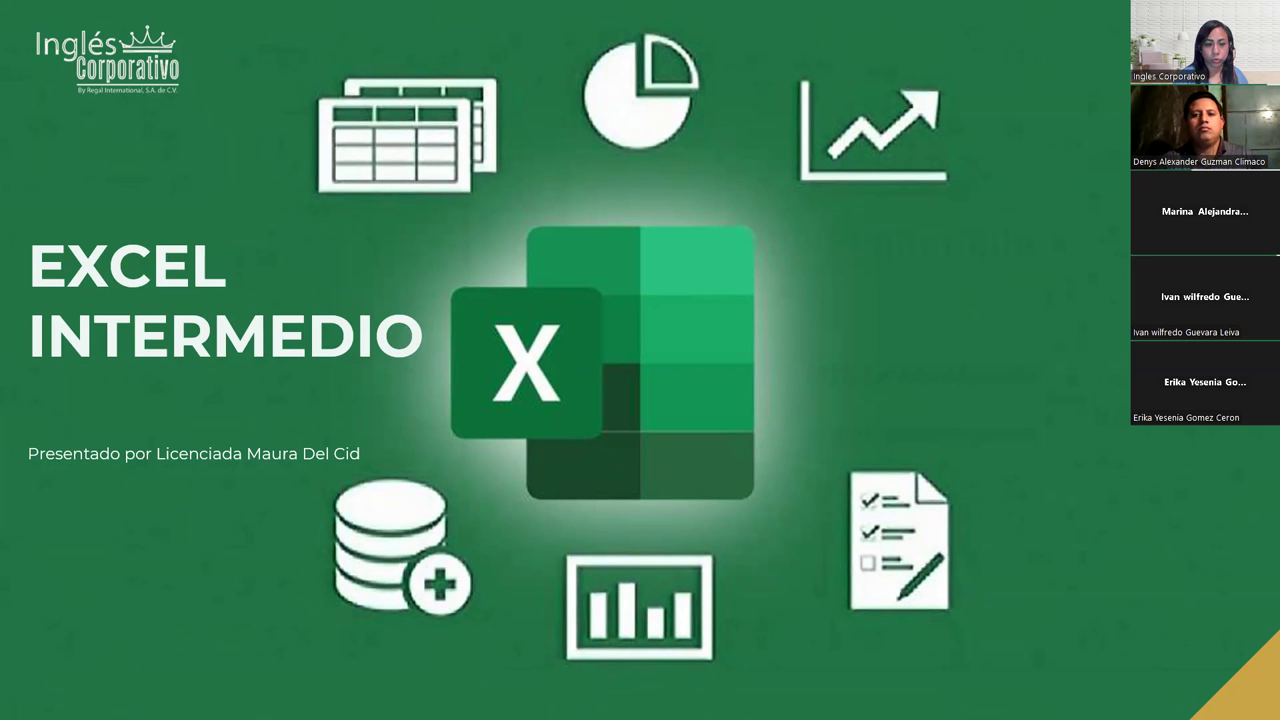
# Step: Advance the slideshow past the SESIÓN 14 and AGENDA slides to the CONTENIDO slide
pyautogui.press('Right')
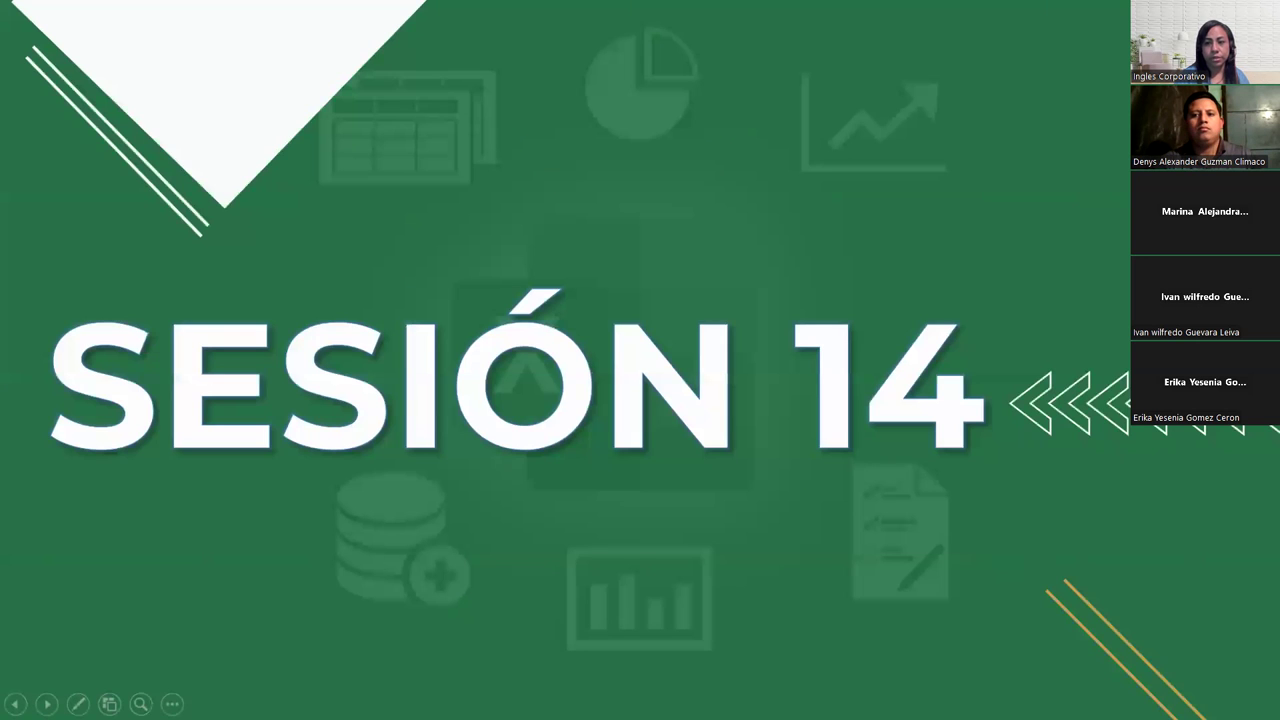
pyautogui.press('Right')
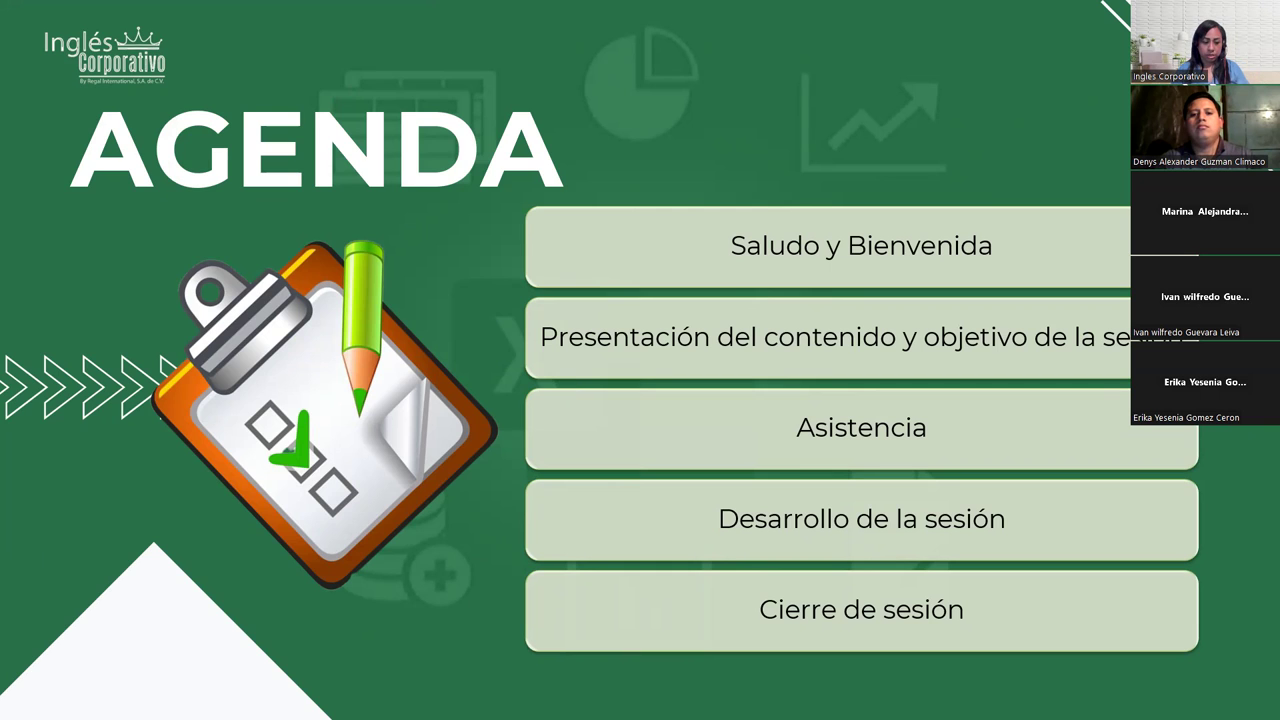
pyautogui.press('Right')
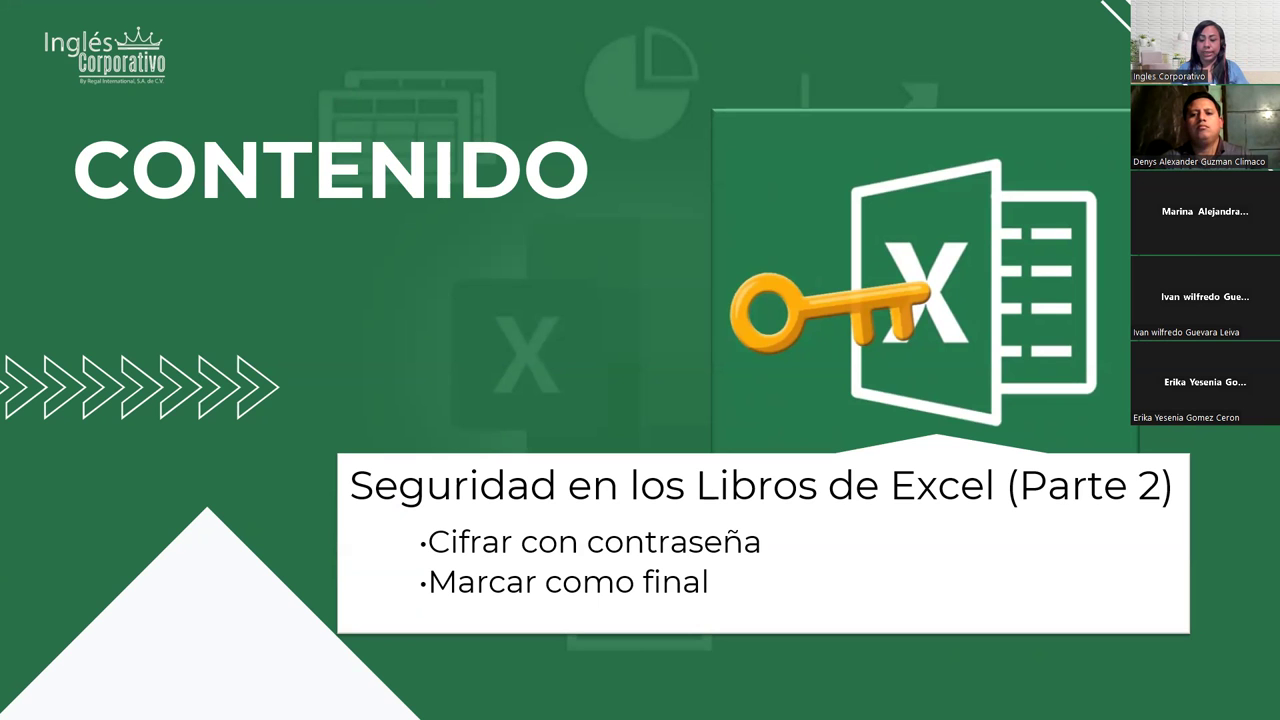
# Step: Advance the slideshow to the objective slide
pyautogui.press('Right')
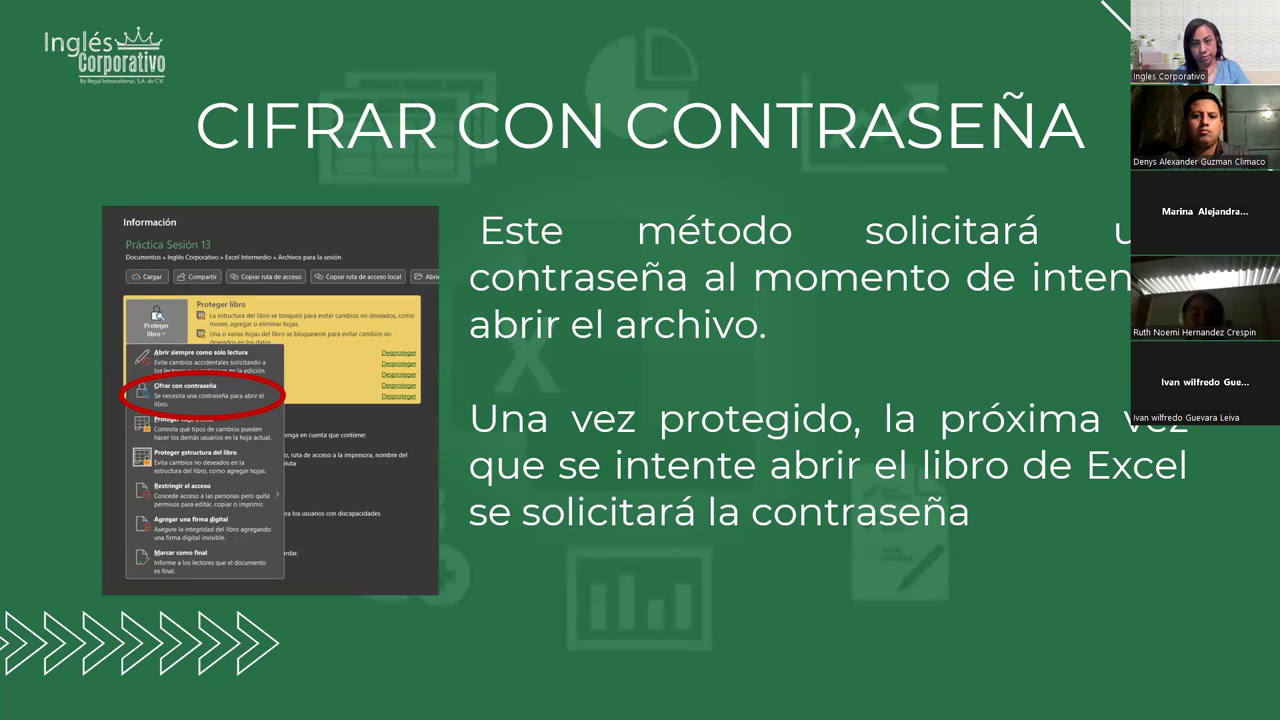
# Step: Advance through the MARCAR COMO FINAL slide to the DESARROLLO slide
pyautogui.press('Right')
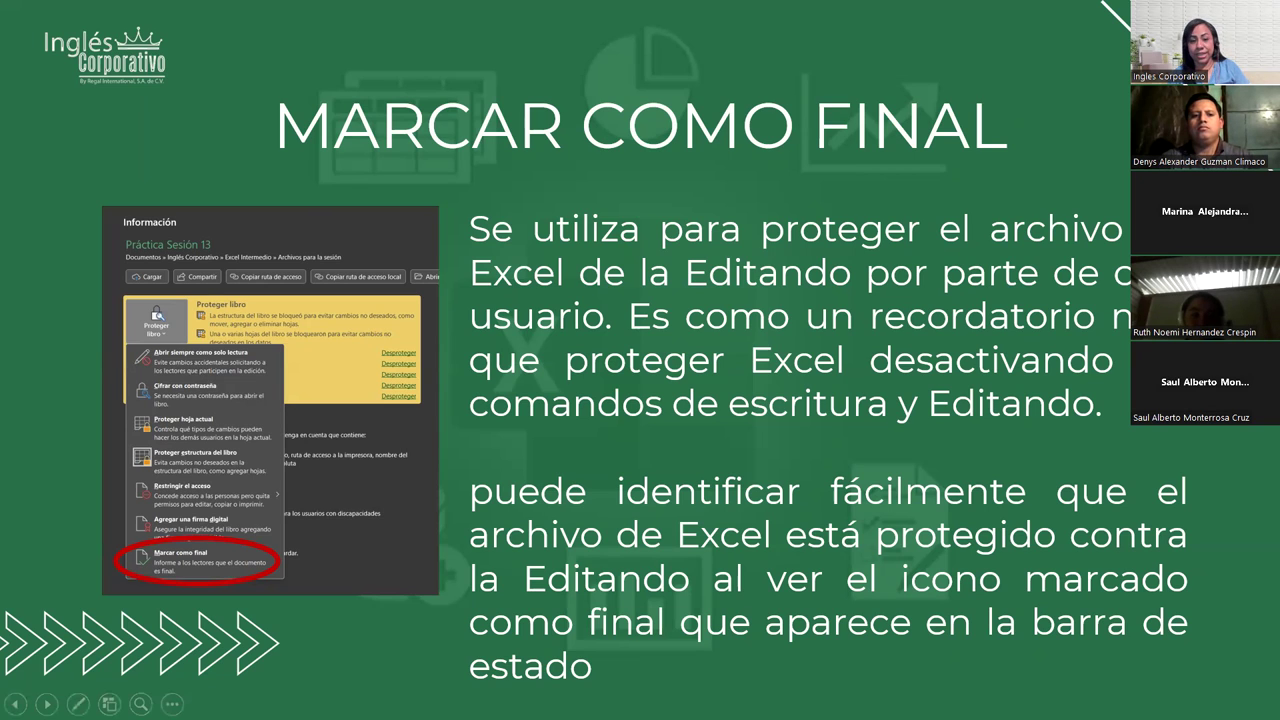
pyautogui.press('Right')
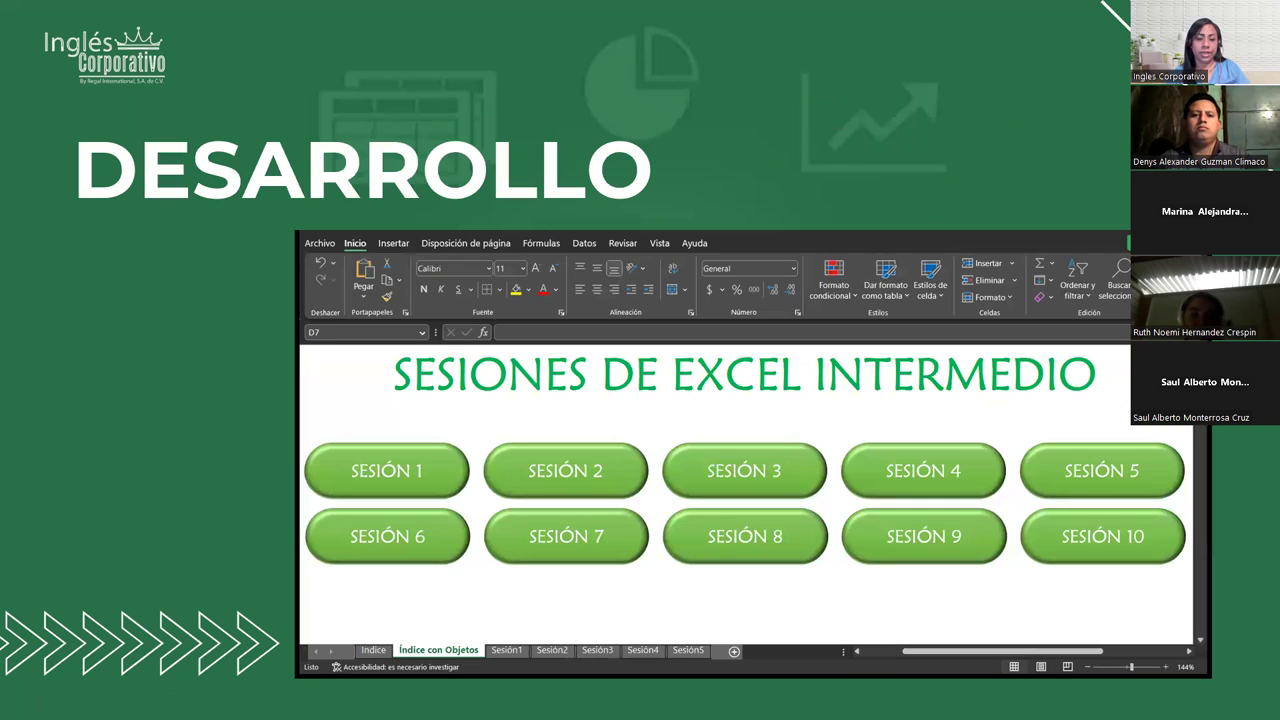
# Step: Leave the slideshow and open Práctica Sesión 13 G6EXI from the G6-EXI-8-9-PM-08-23 folder
pyautogui.hotkey('alt', 'Tab')
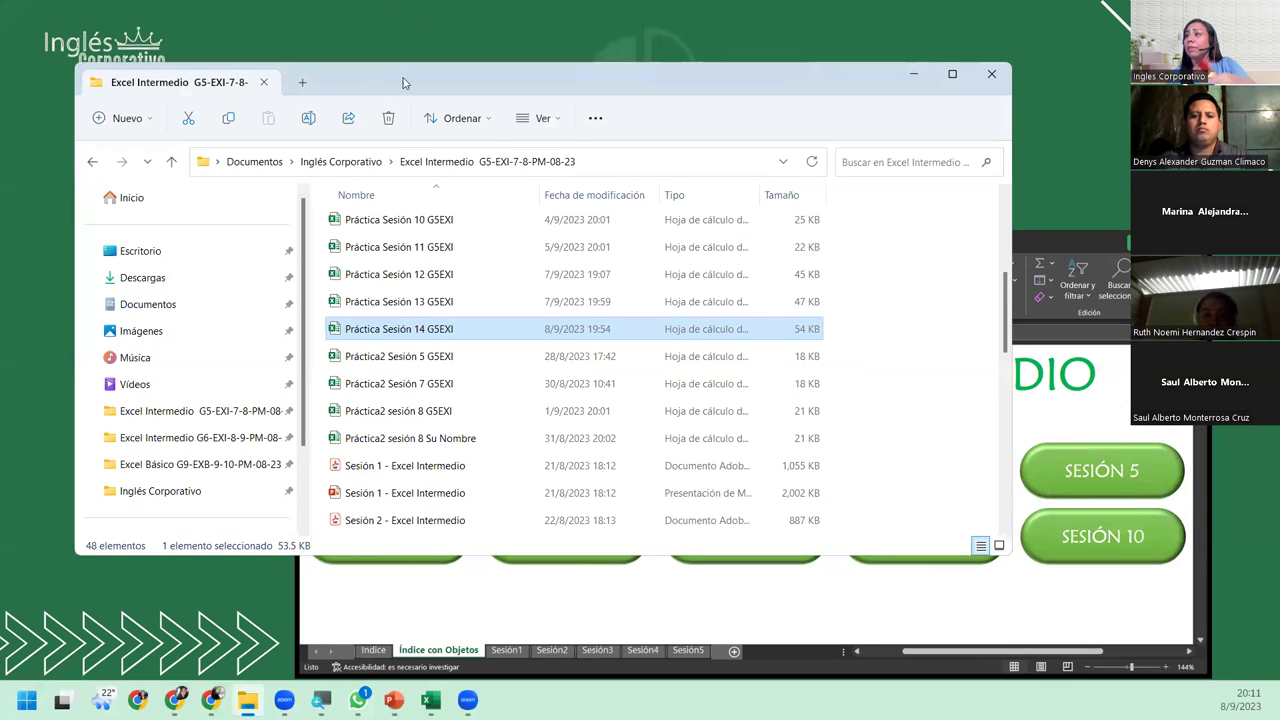
pyautogui.click(330, 163)
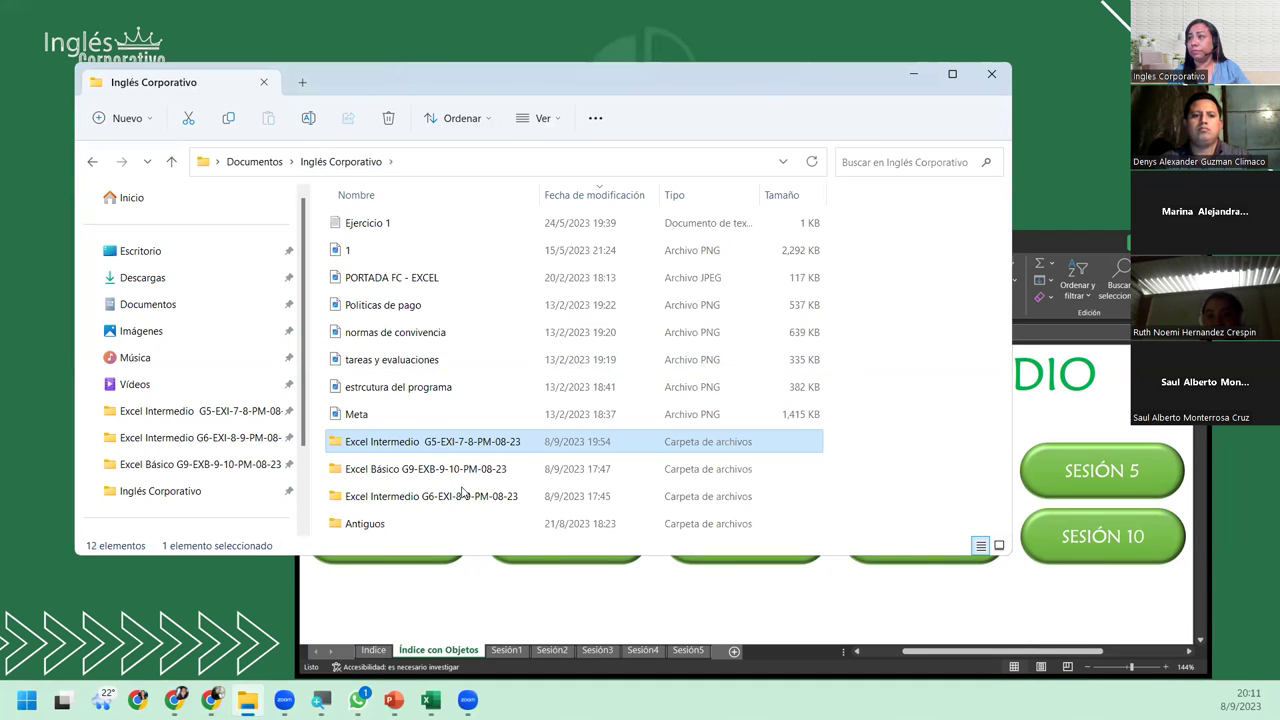
pyautogui.scroll(-2, 420, 400)
pyautogui.click(417, 443)
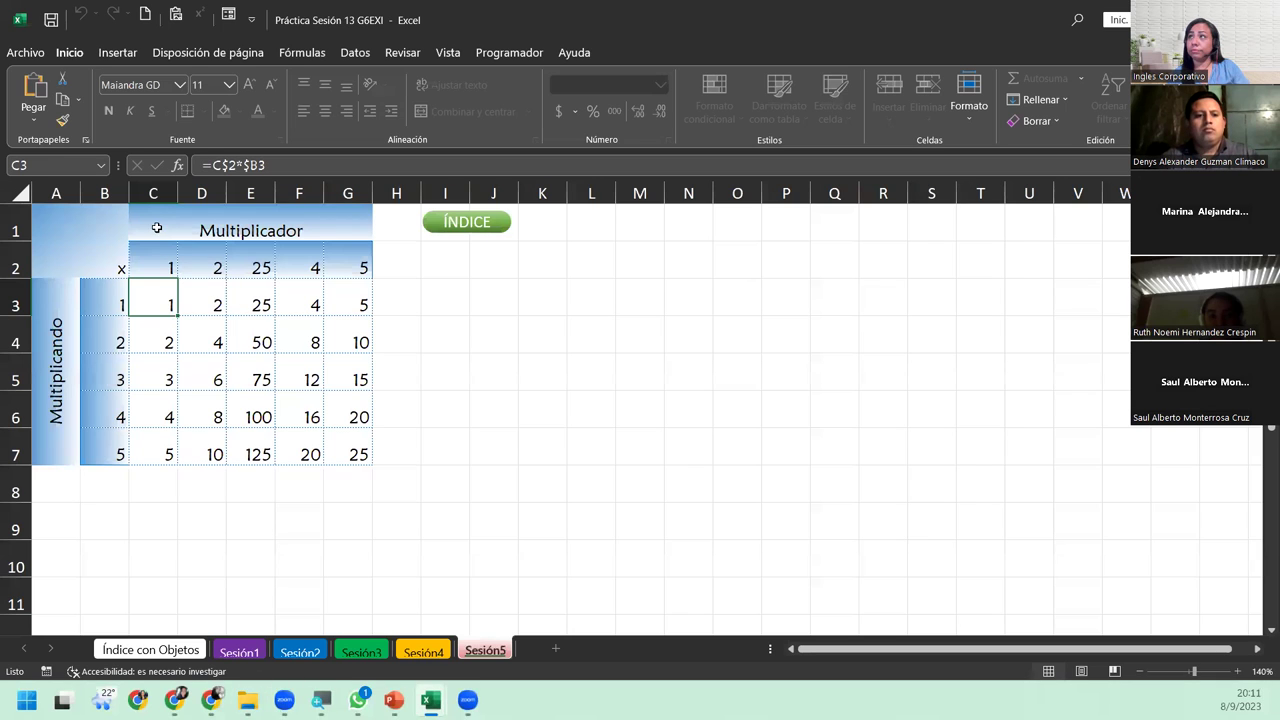
# Step: Close the G5EXI workbook and save this one as 'Práctica Sesión 14 G6EXI' in the G6 folder
pyautogui.moveTo(430, 700)
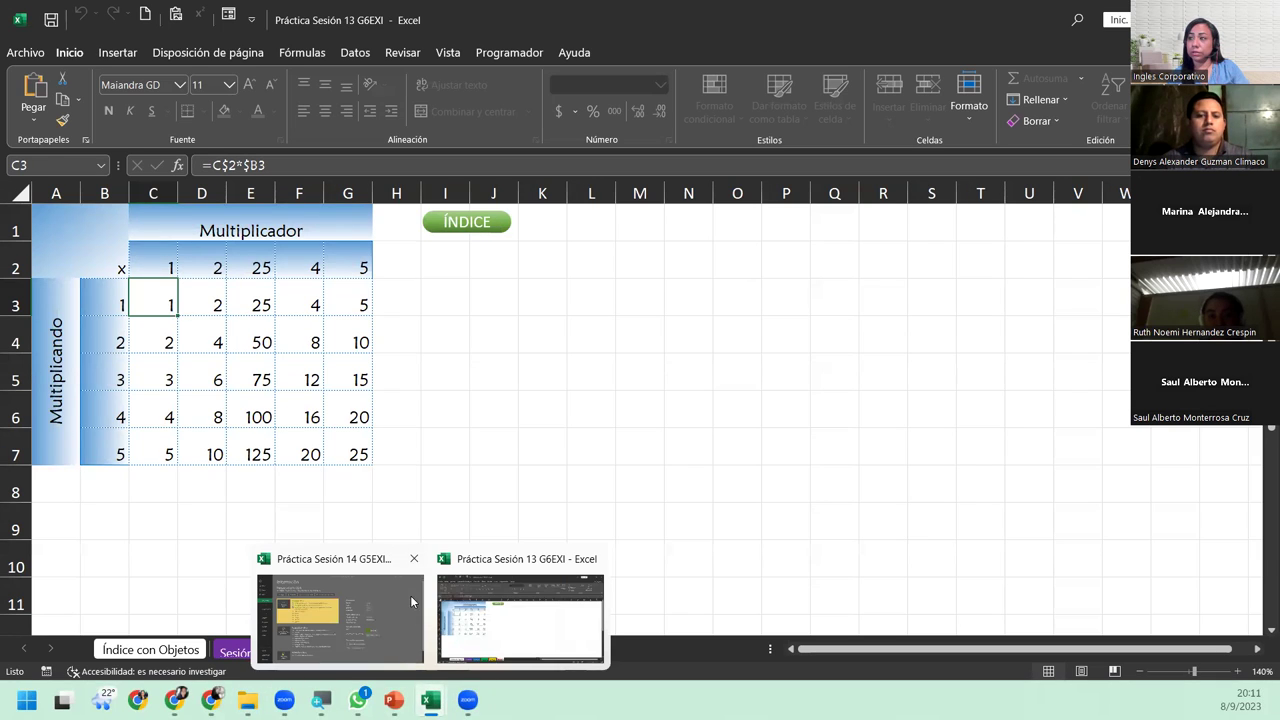
pyautogui.click(415, 561)
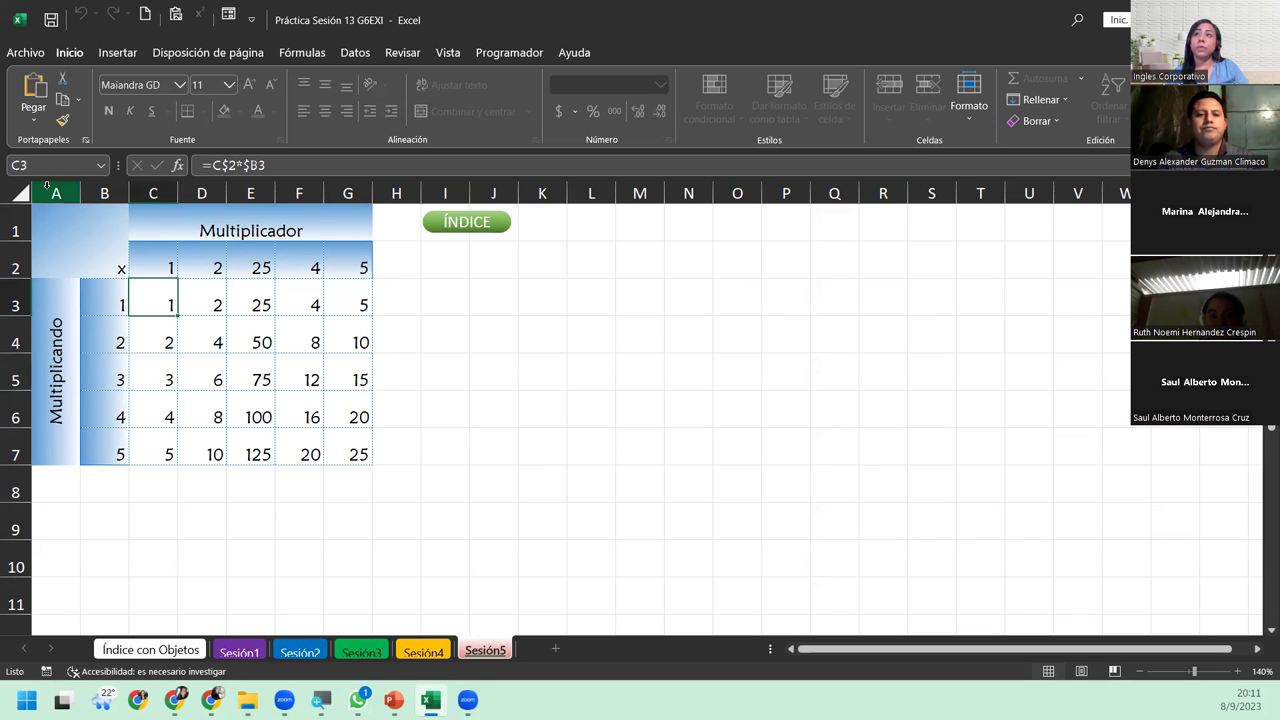
pyautogui.click(40, 56)
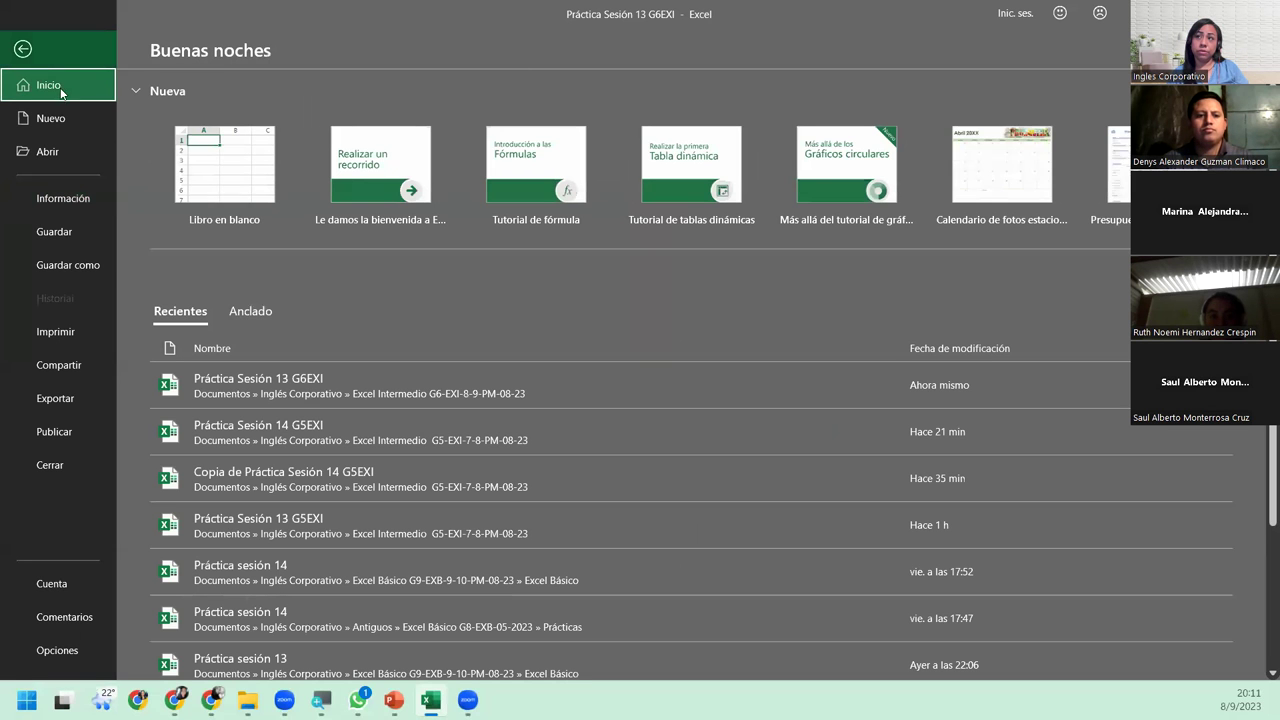
pyautogui.click(95, 267)
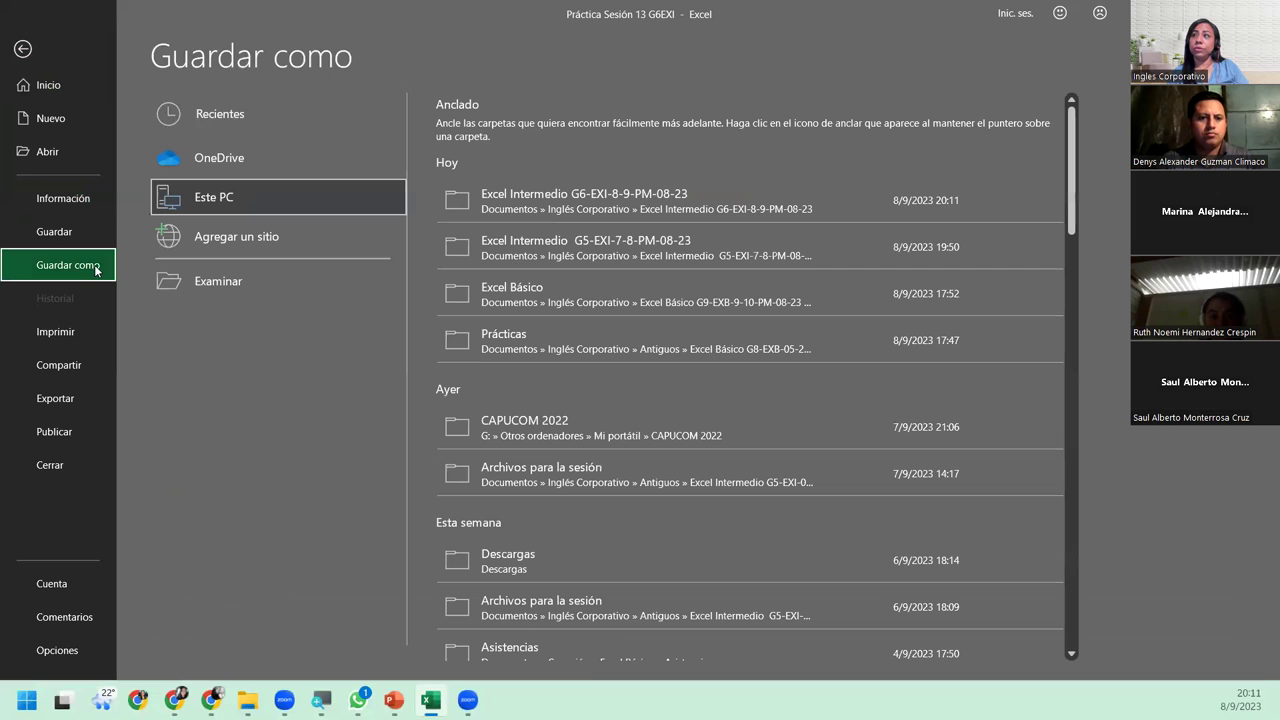
pyautogui.click(220, 281)
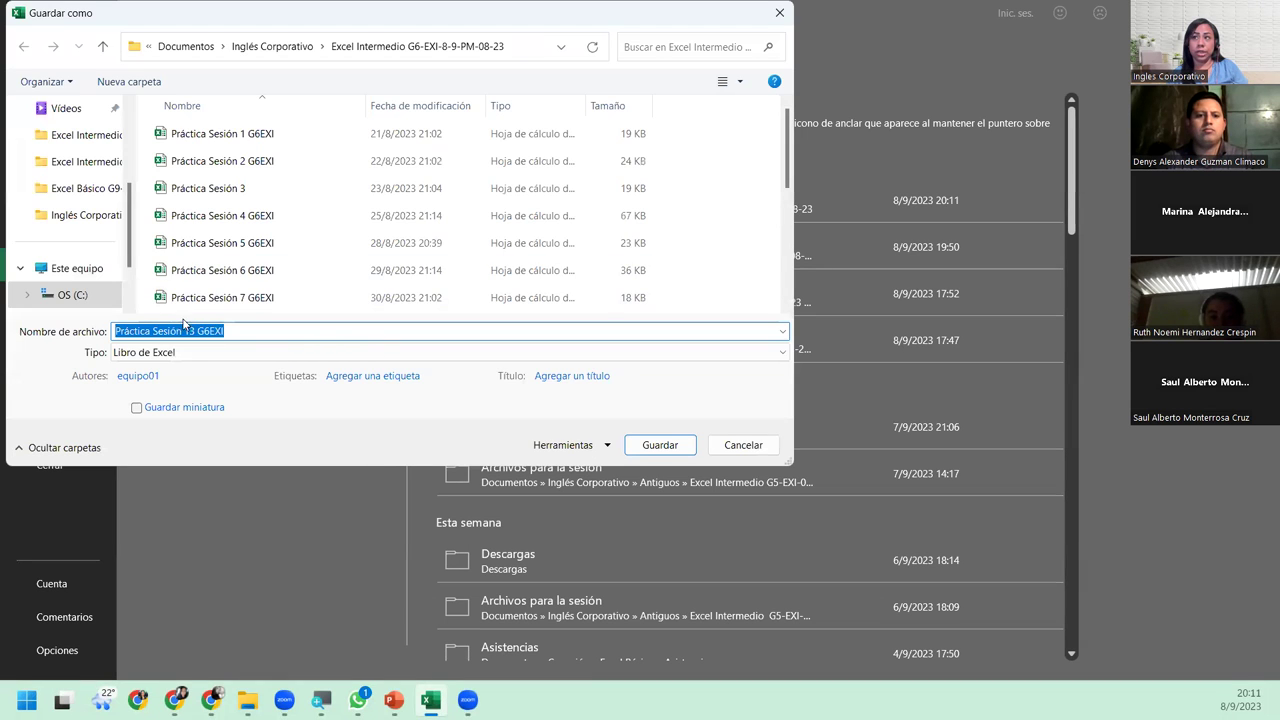
pyautogui.click(195, 331)
pyautogui.write('4')
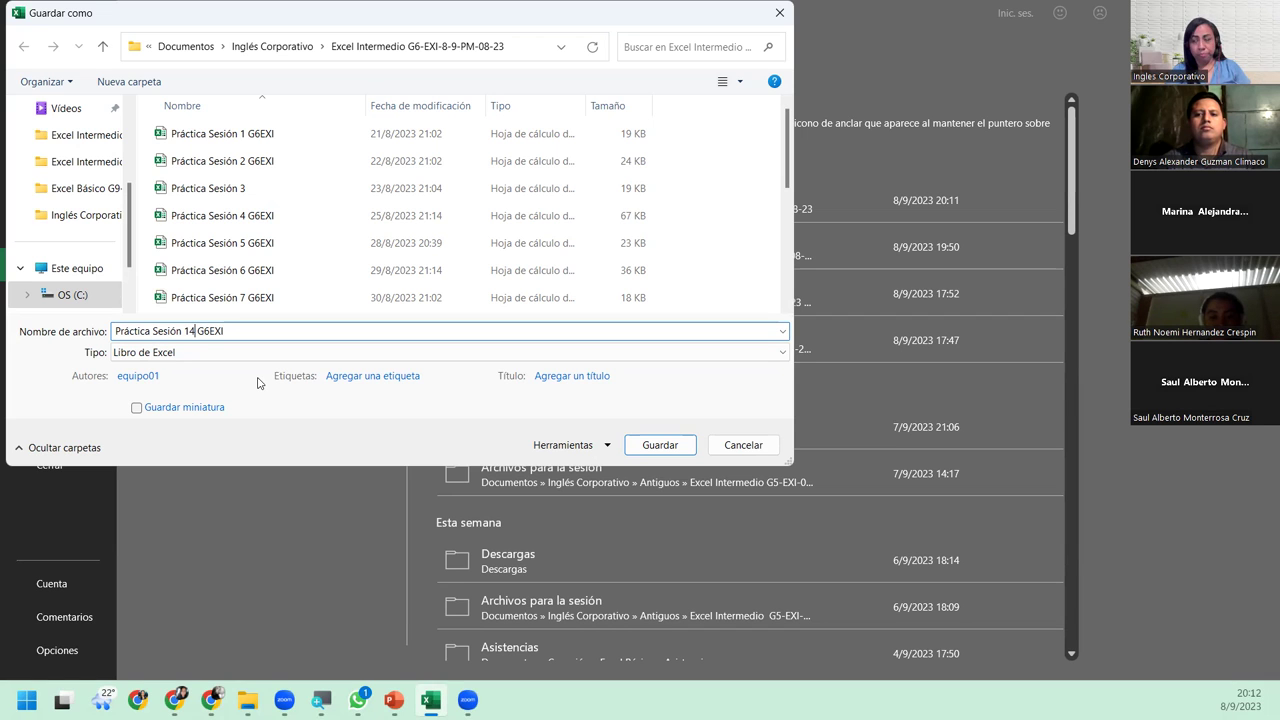
pyautogui.press('Return')
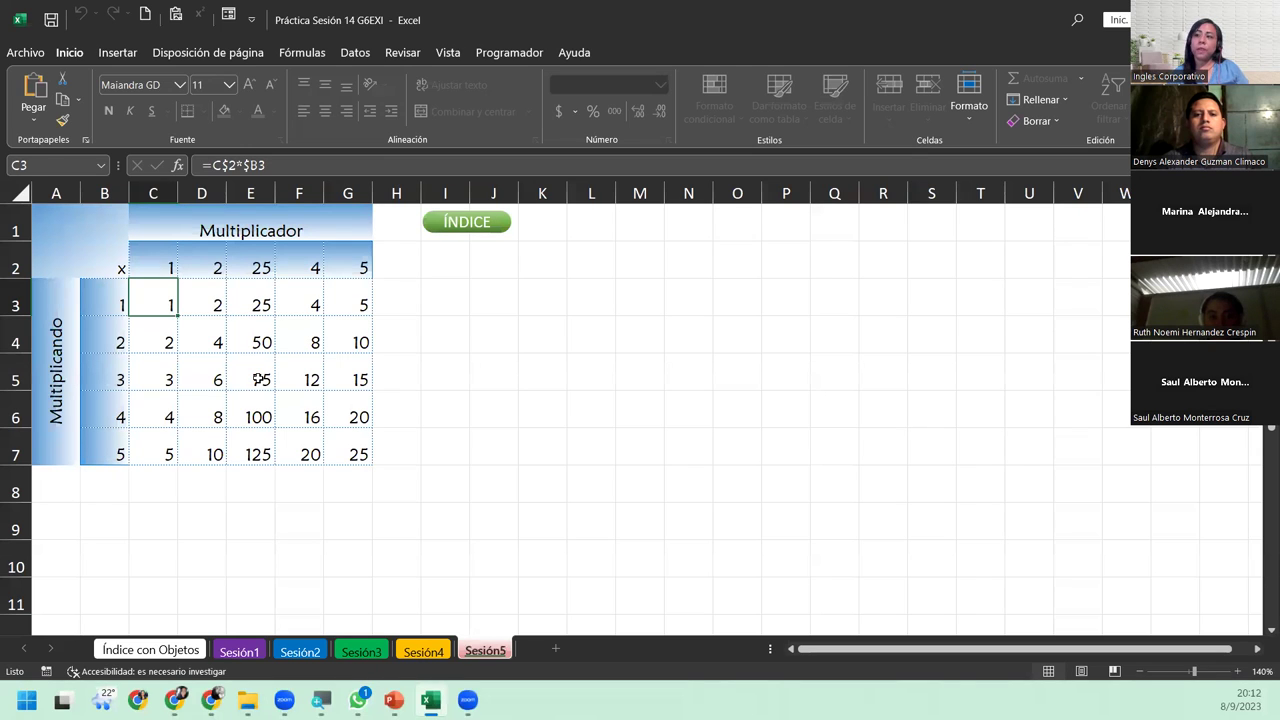
# Step: Browse sheets Sesión1 through Sesión5, return to Índice con Objetos, and open the Archivo backstage
pyautogui.click(55, 215)
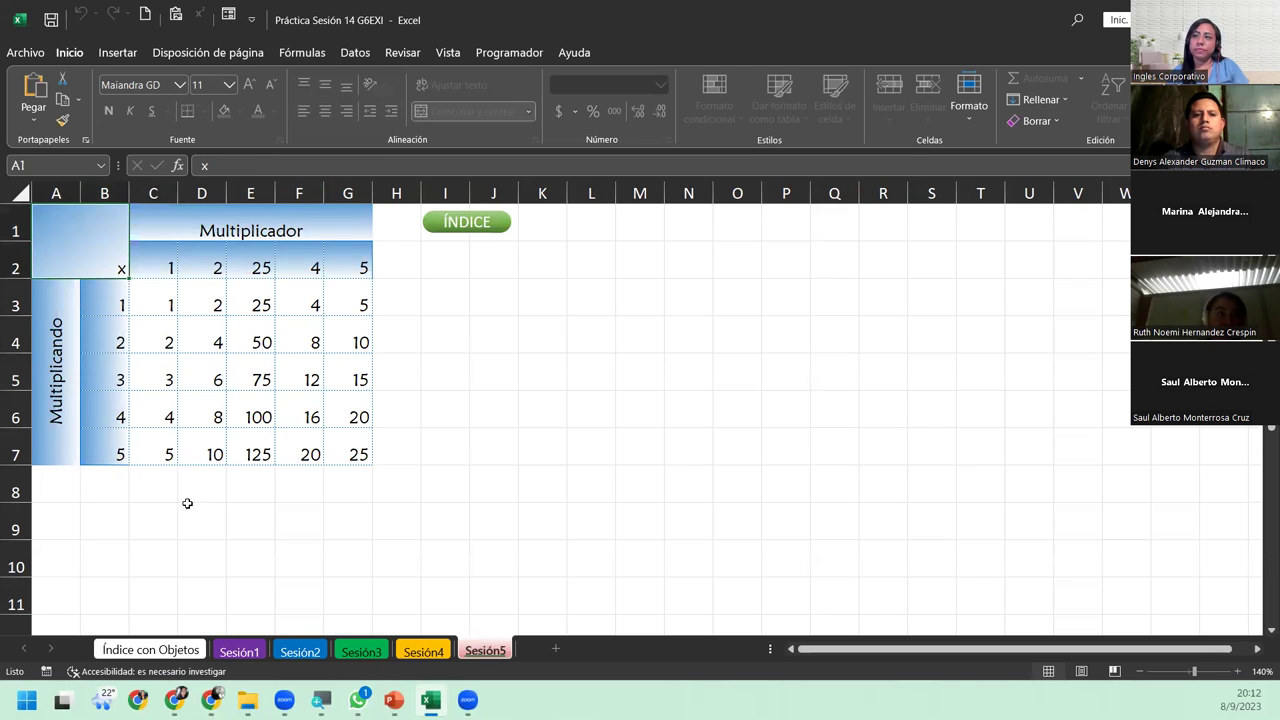
pyautogui.click(240, 651)
pyautogui.click(295, 651)
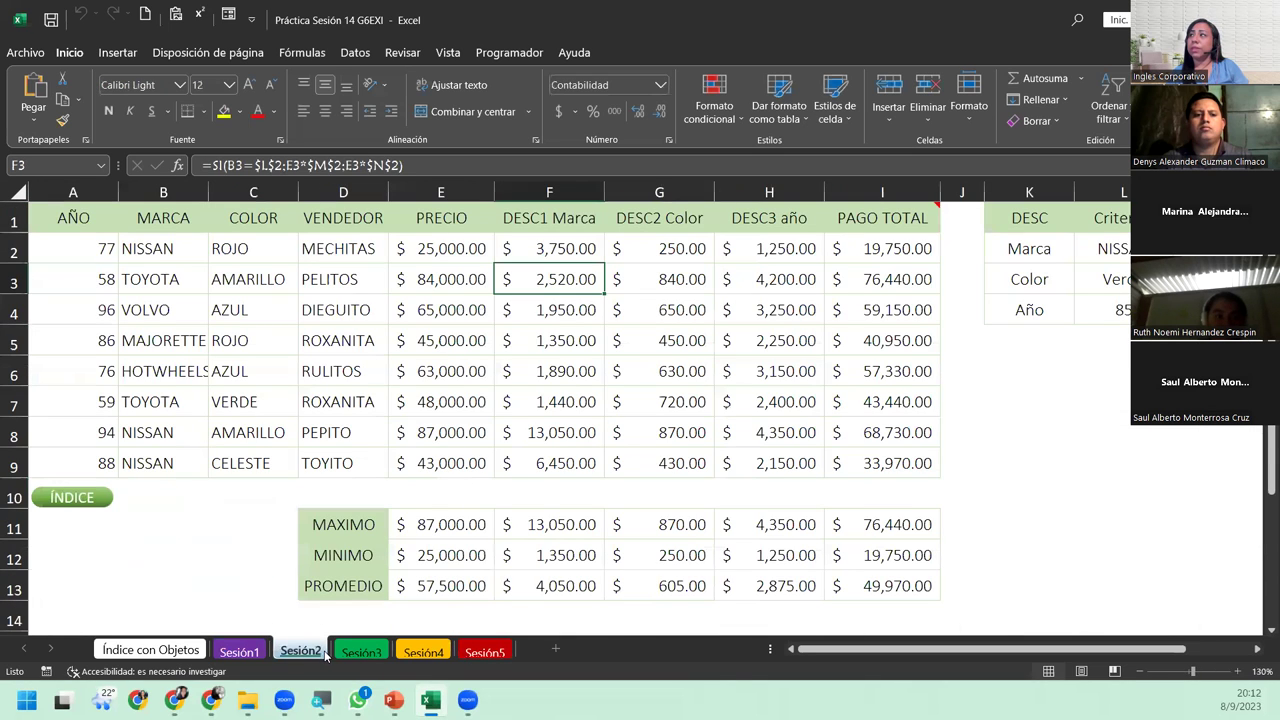
pyautogui.click(360, 652)
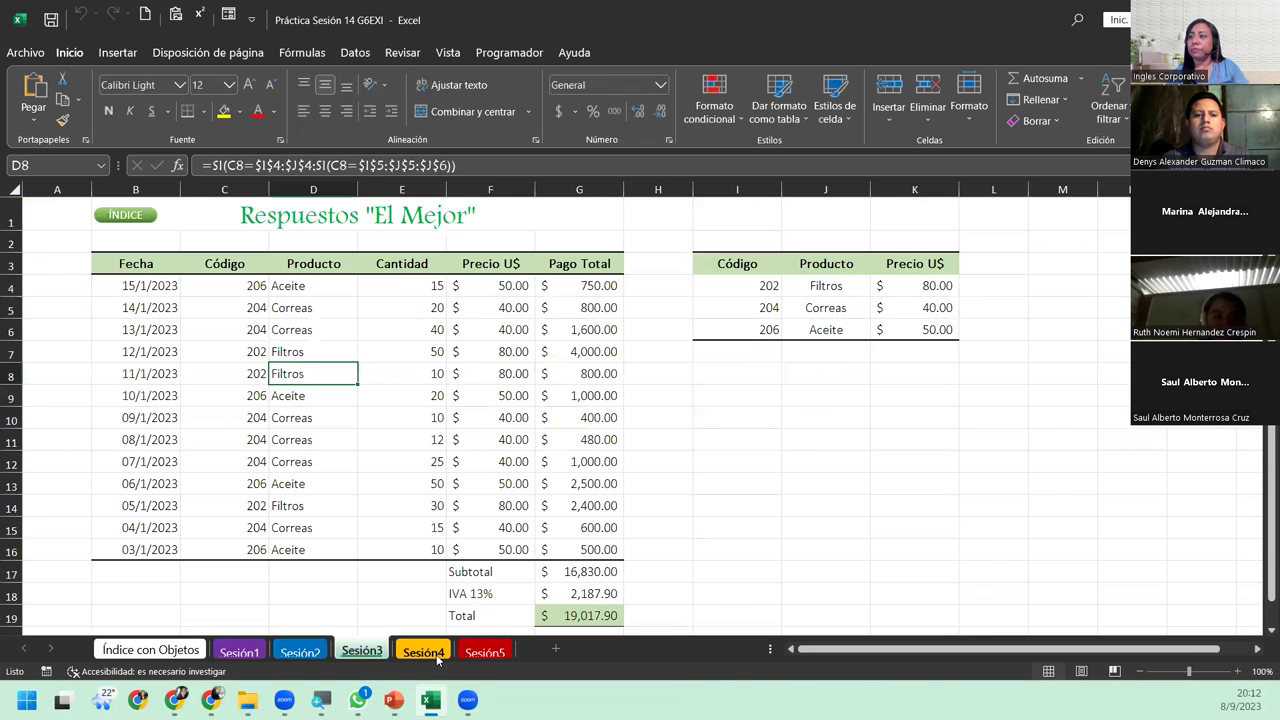
pyautogui.click(432, 652)
pyautogui.click(481, 652)
pyautogui.click(360, 652)
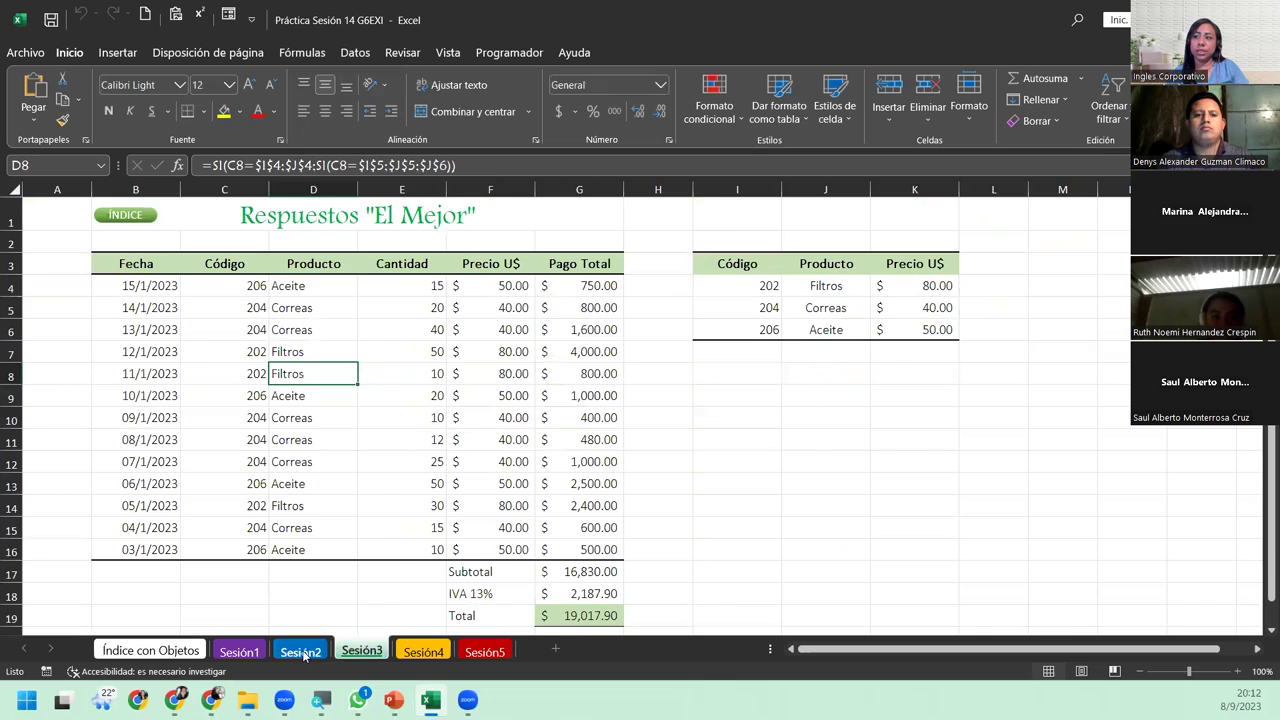
pyautogui.click(300, 652)
pyautogui.click(240, 652)
pyautogui.click(120, 651)
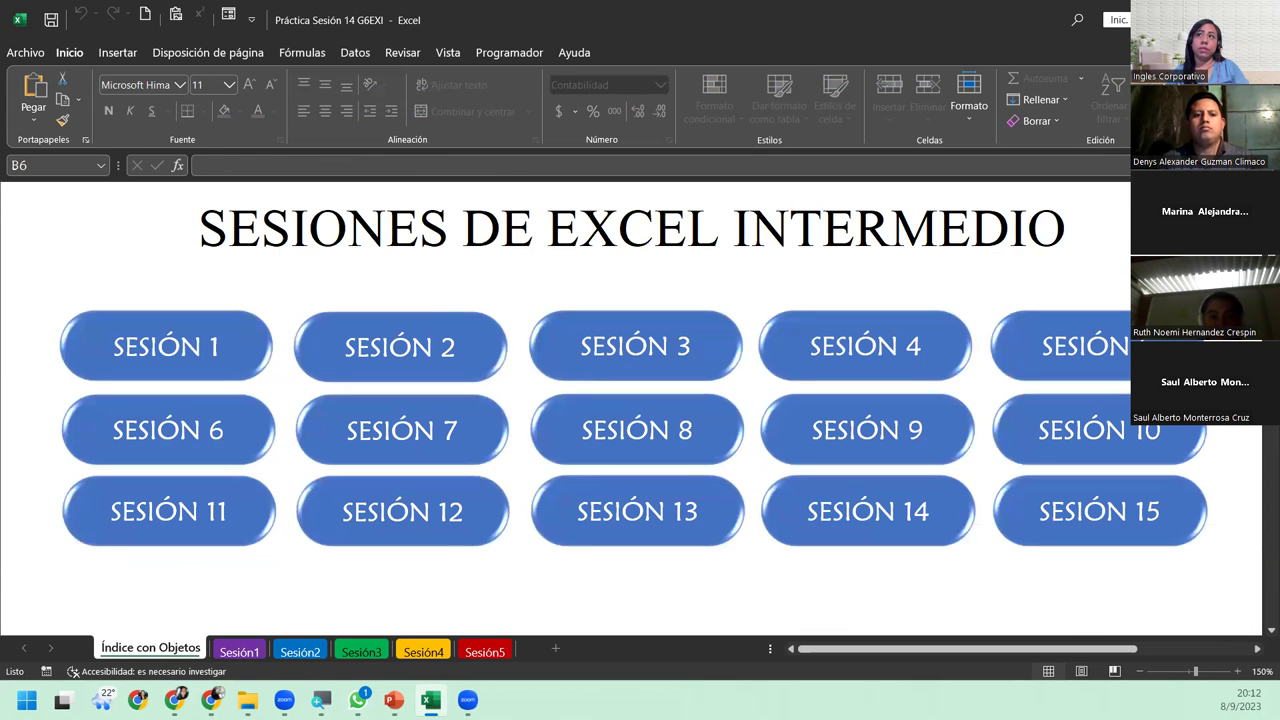
pyautogui.click(35, 52)
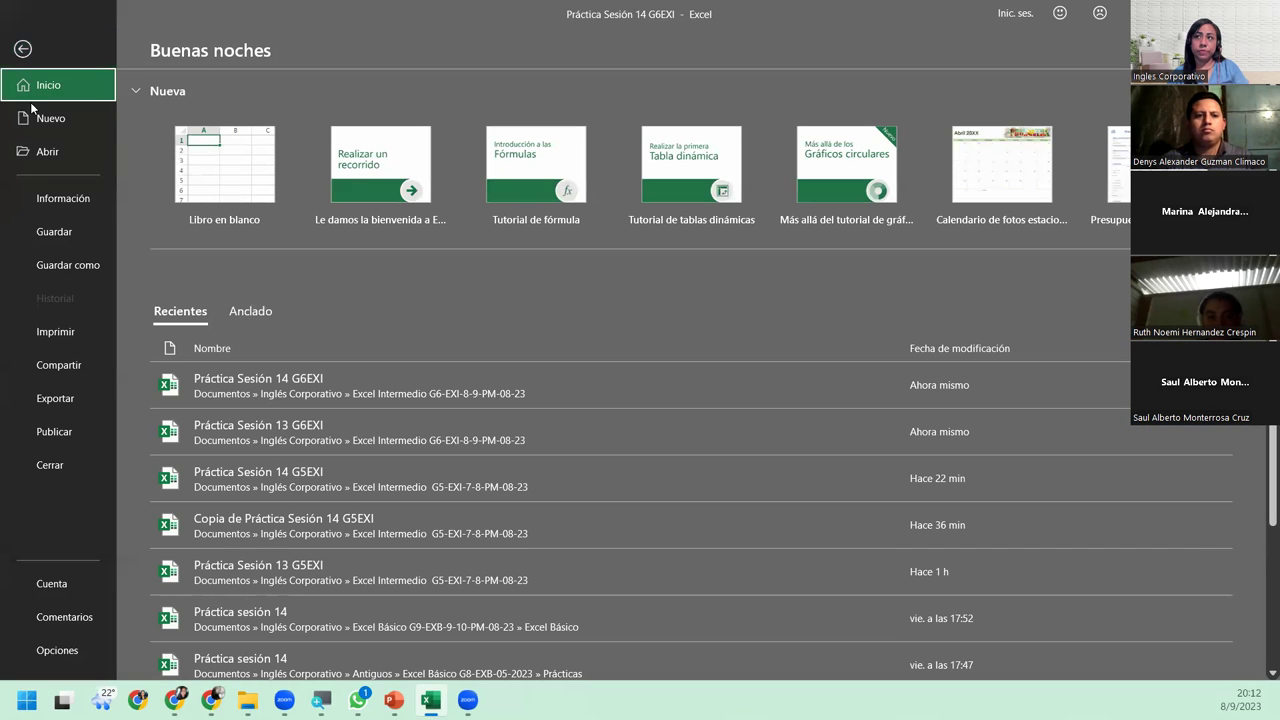
# Step: Show the Información page with the Proteger libro section
pyautogui.click(42, 202)
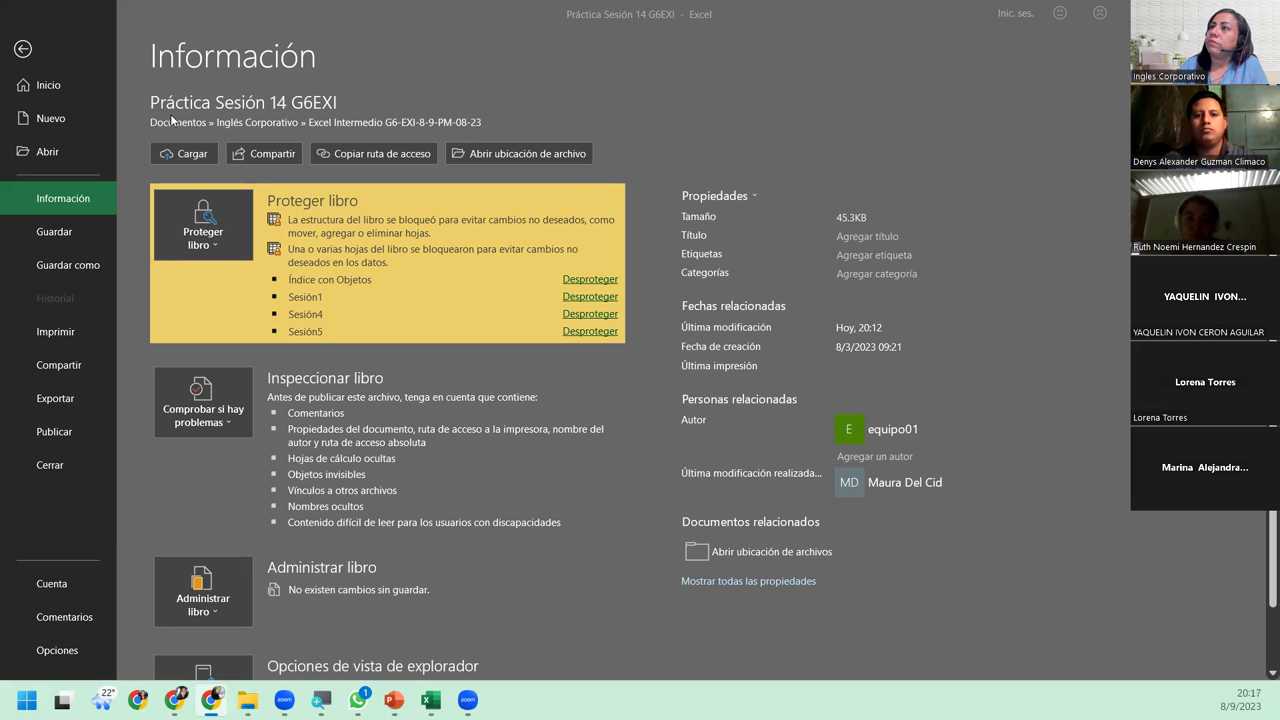
# Step: Revisit Archivo > Información, view the Proteger libro options, then return to Índice con Objetos
pyautogui.click(22, 48)
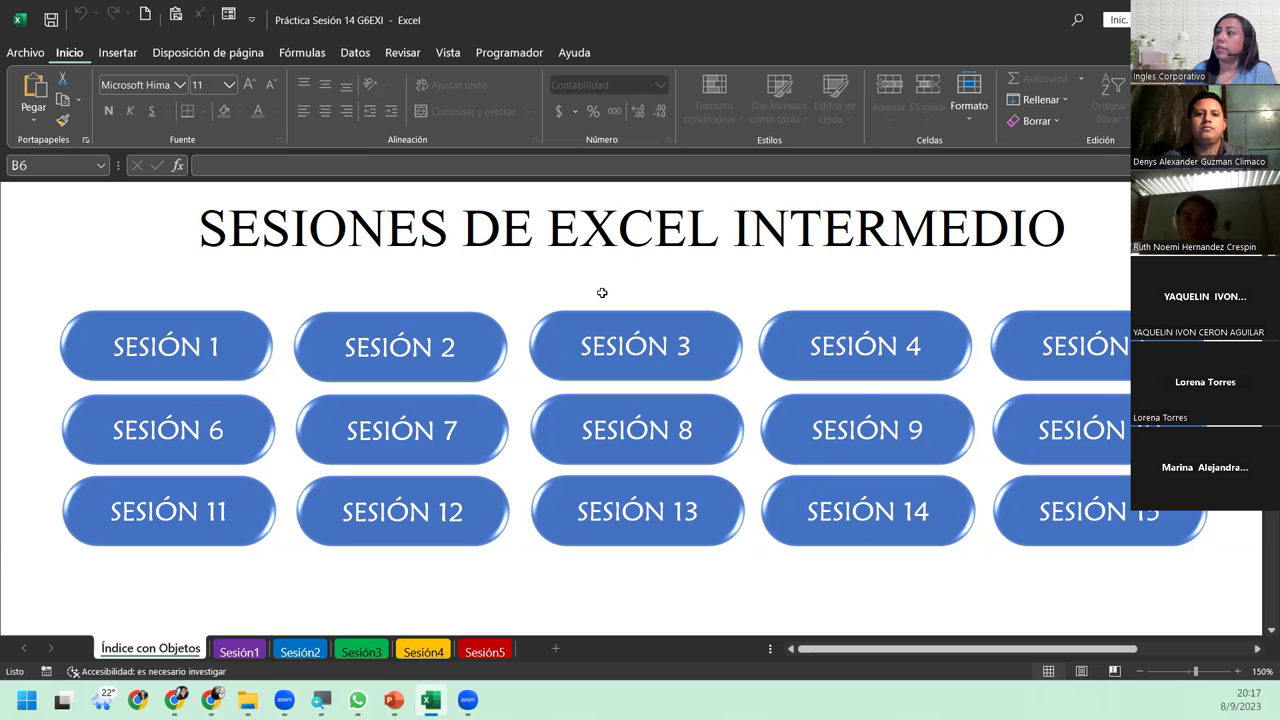
pyautogui.click(38, 51)
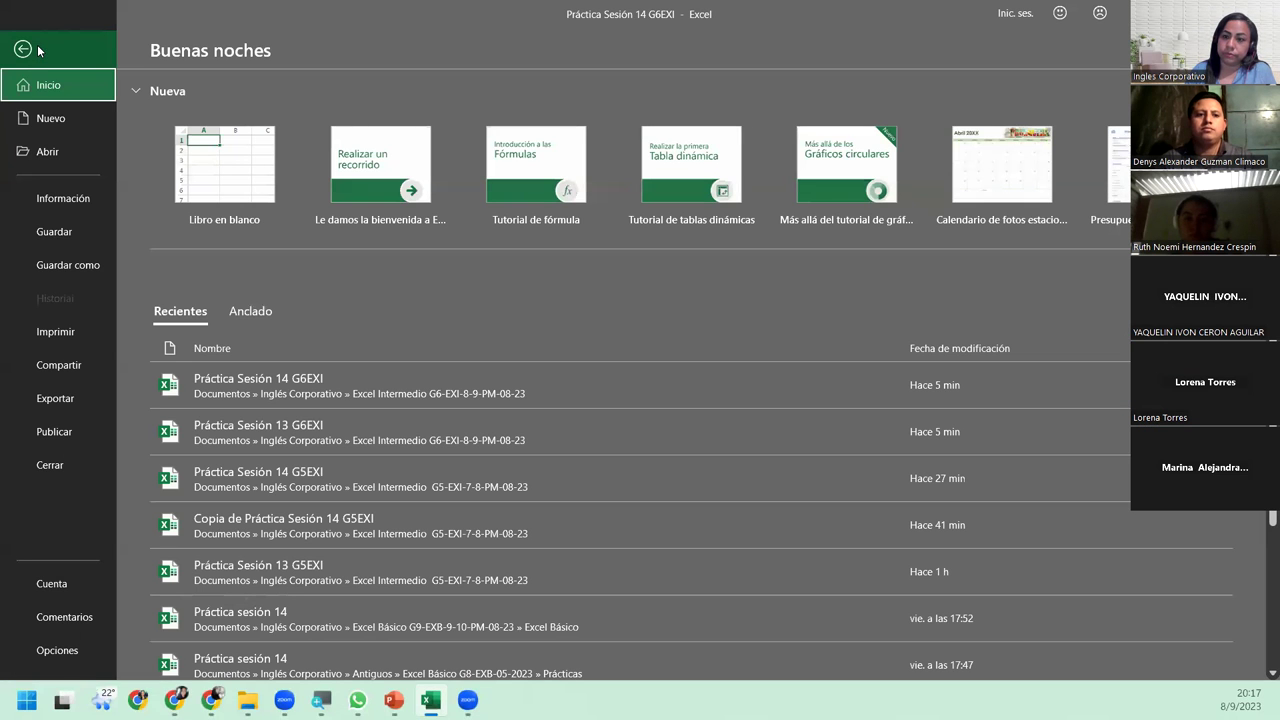
pyautogui.click(56, 199)
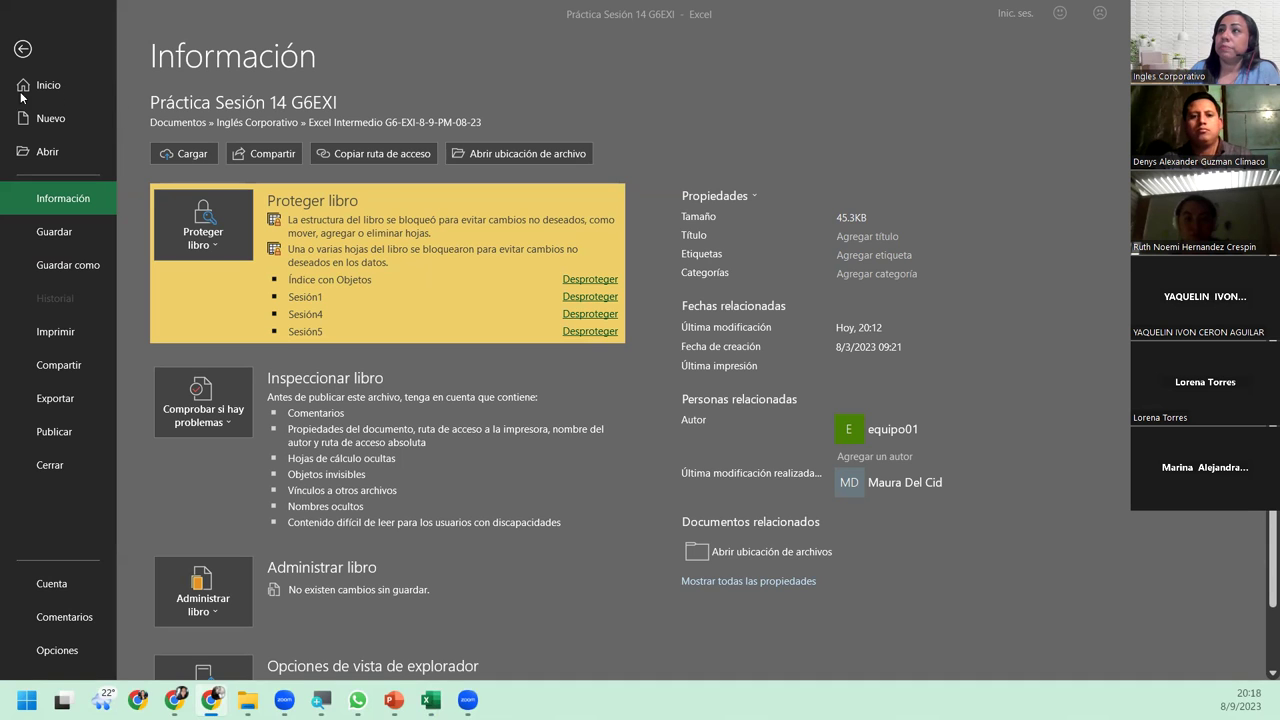
pyautogui.click(215, 244)
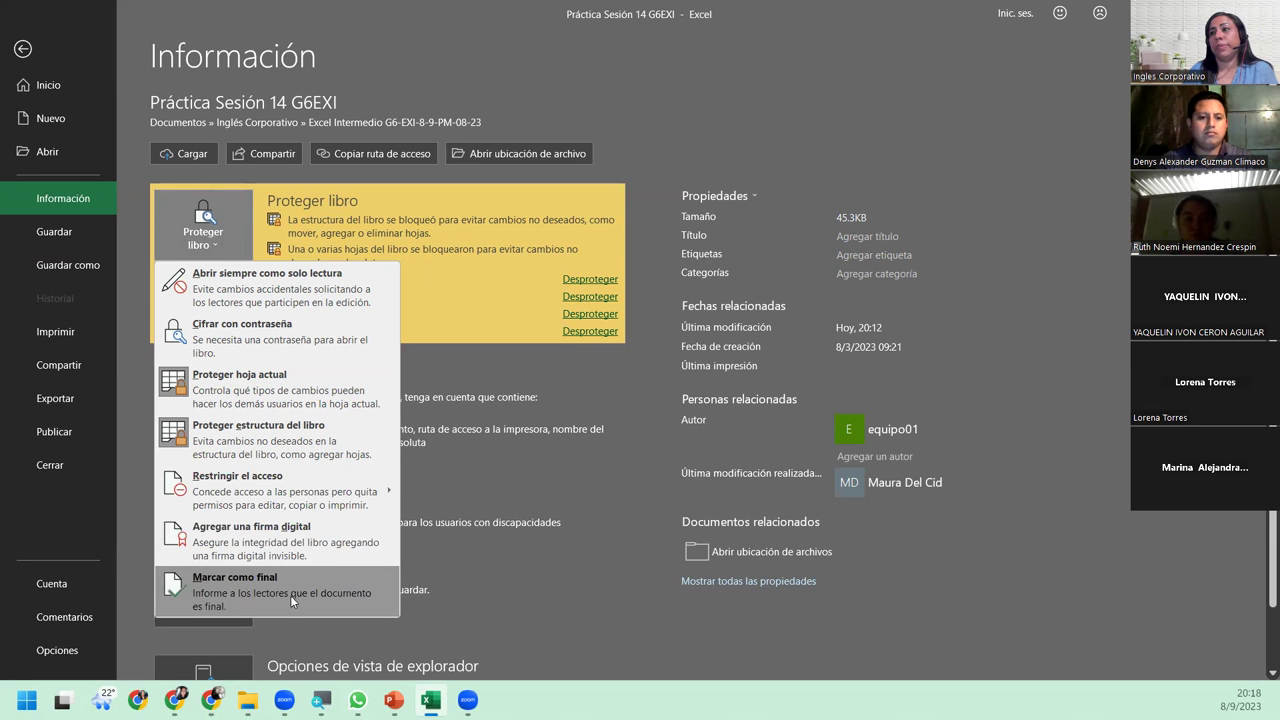
pyautogui.click(23, 52)
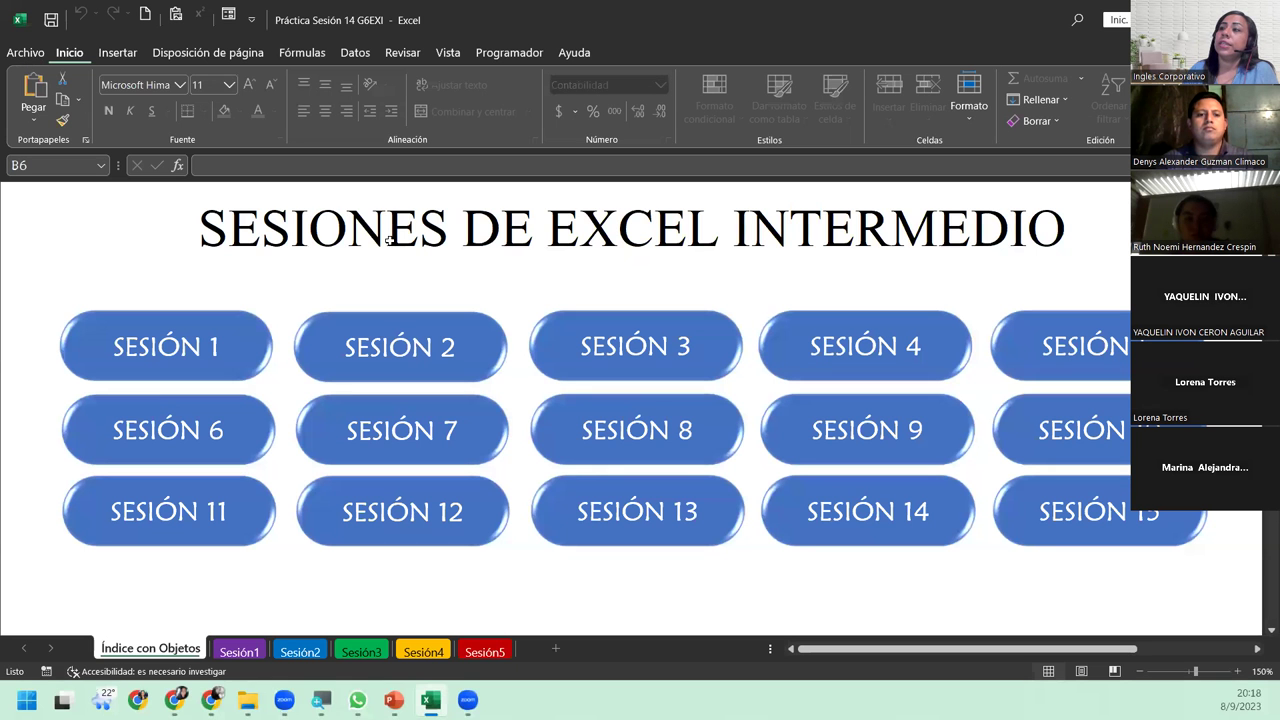
# Step: Protect the Sesión2 sheet with a confirmed password via Revisar > Proteger hoja, then go to Sesión3
pyautogui.click(300, 652)
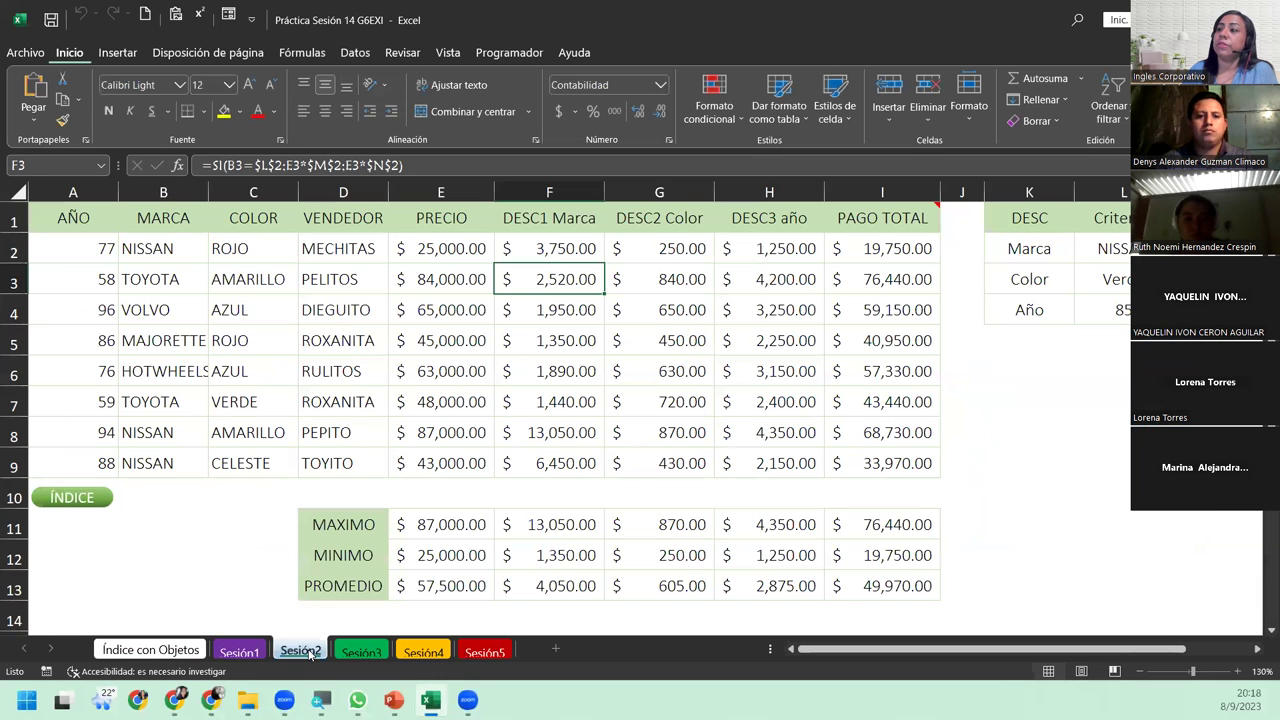
pyautogui.click(352, 55)
pyautogui.click(404, 53)
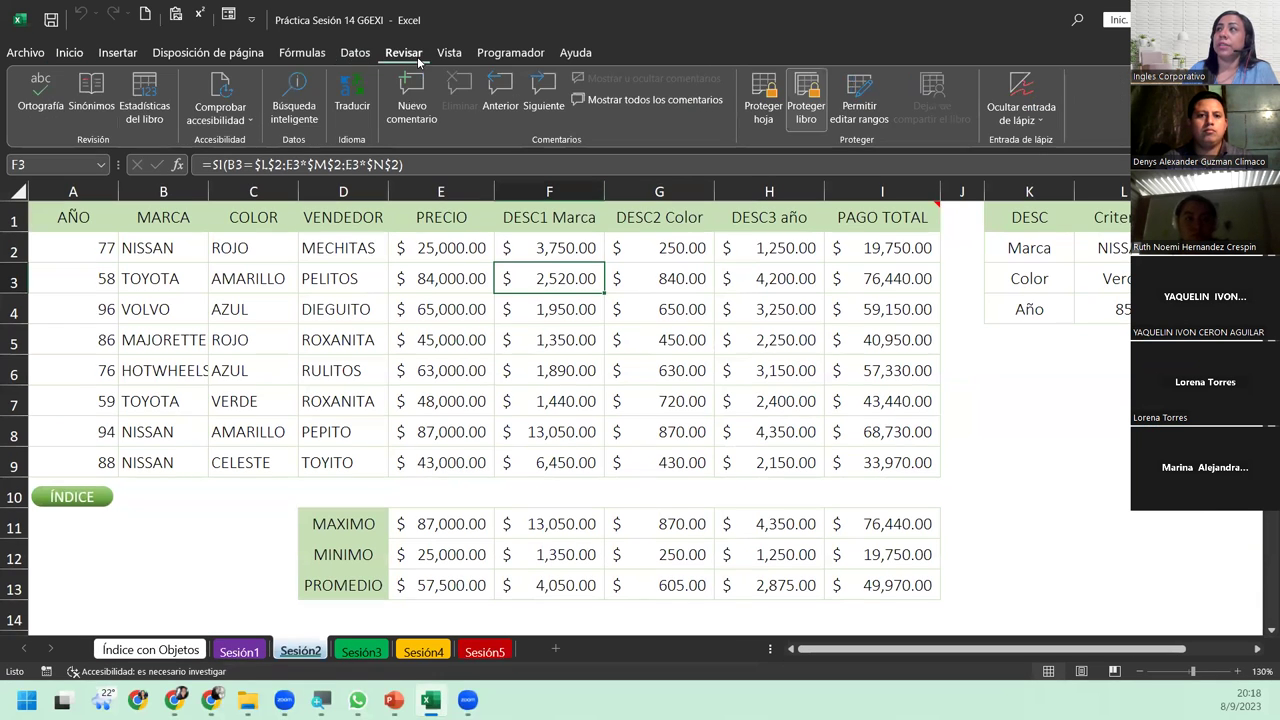
pyautogui.click(757, 100)
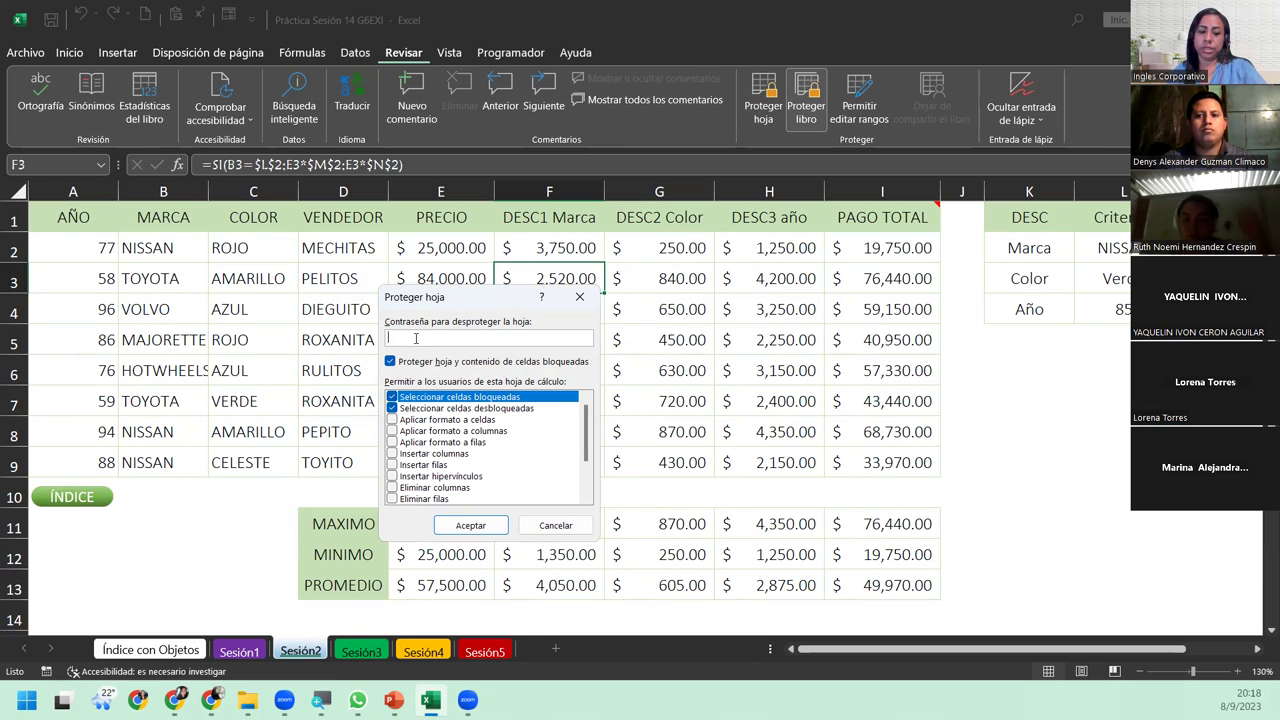
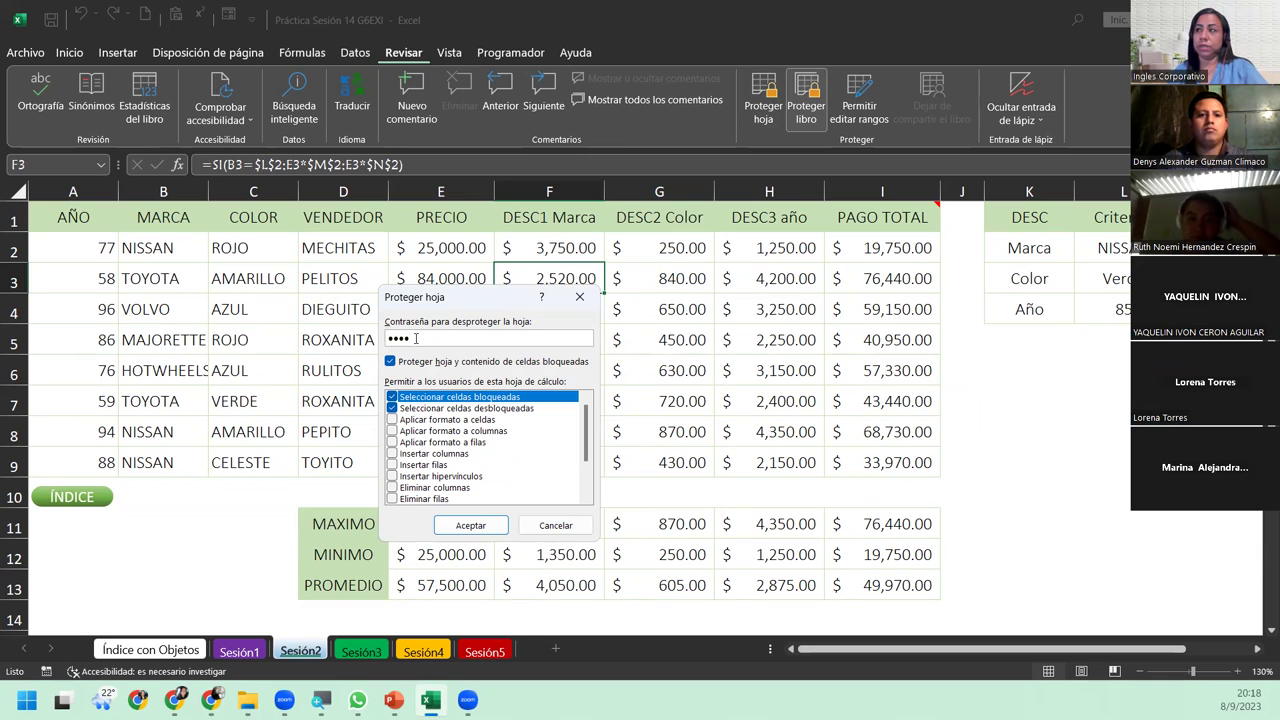
pyautogui.press('Return')
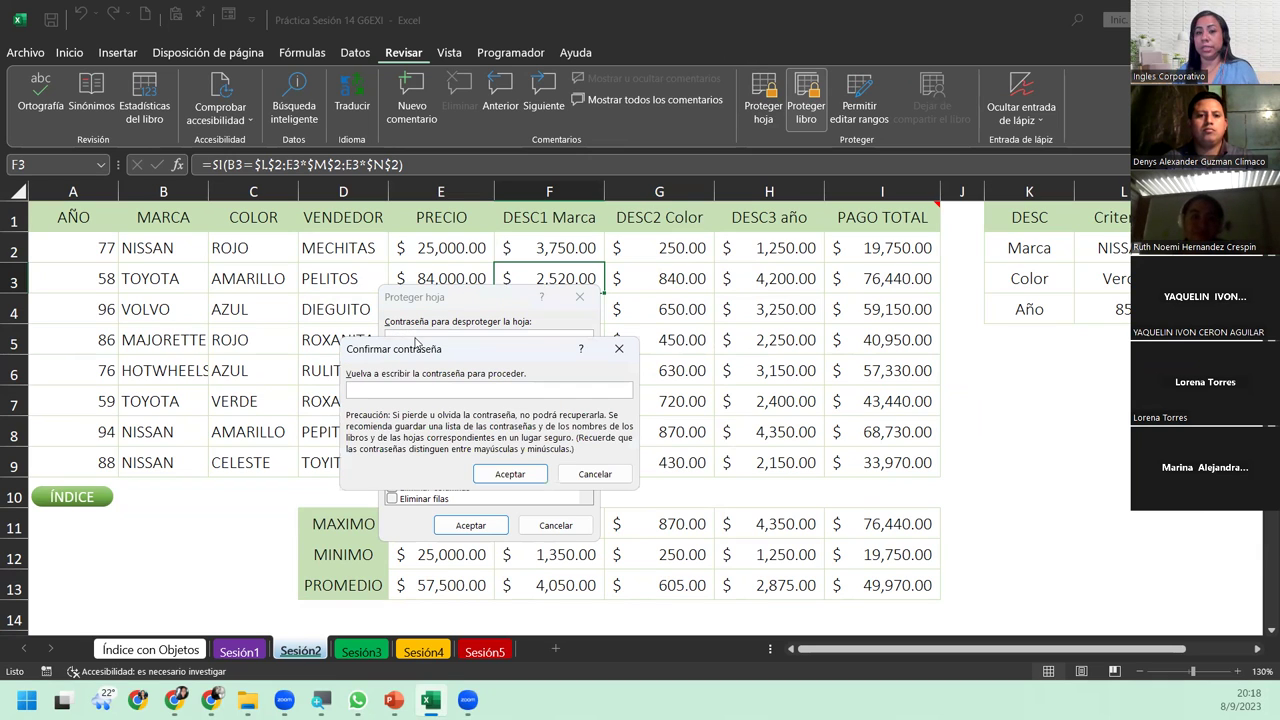
pyautogui.write('3')
pyautogui.press('Return')
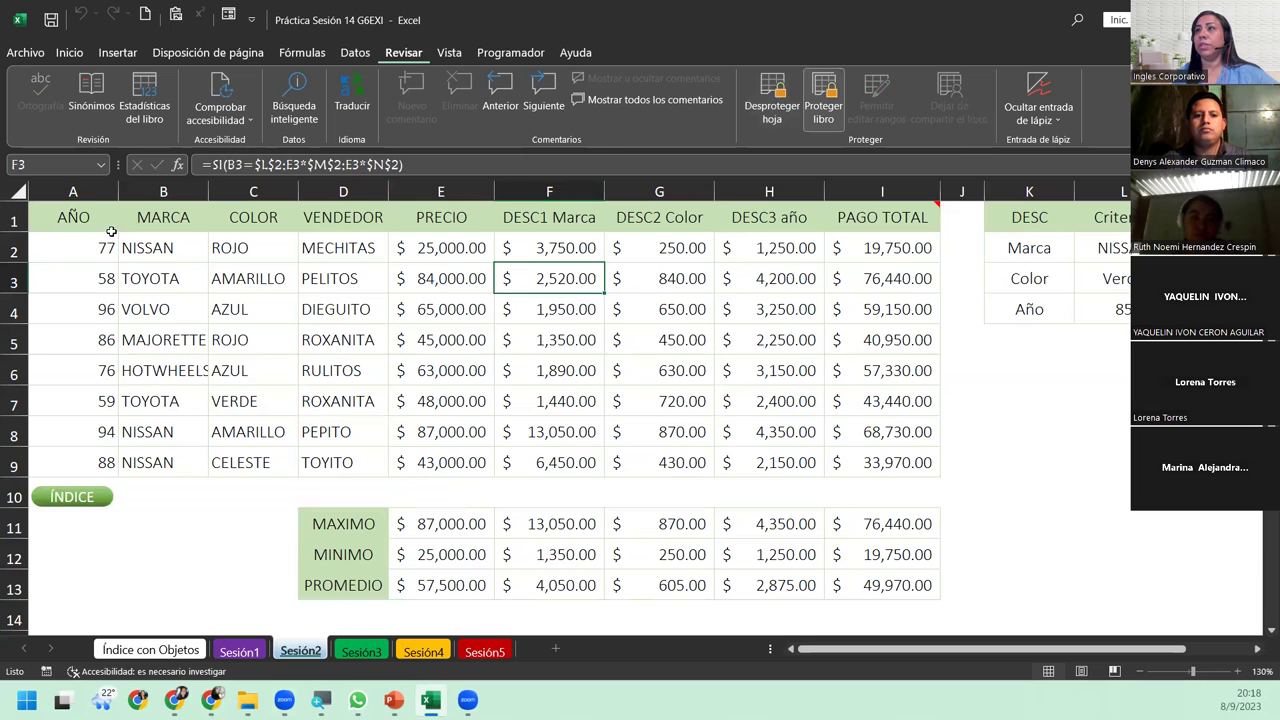
pyautogui.click(370, 651)
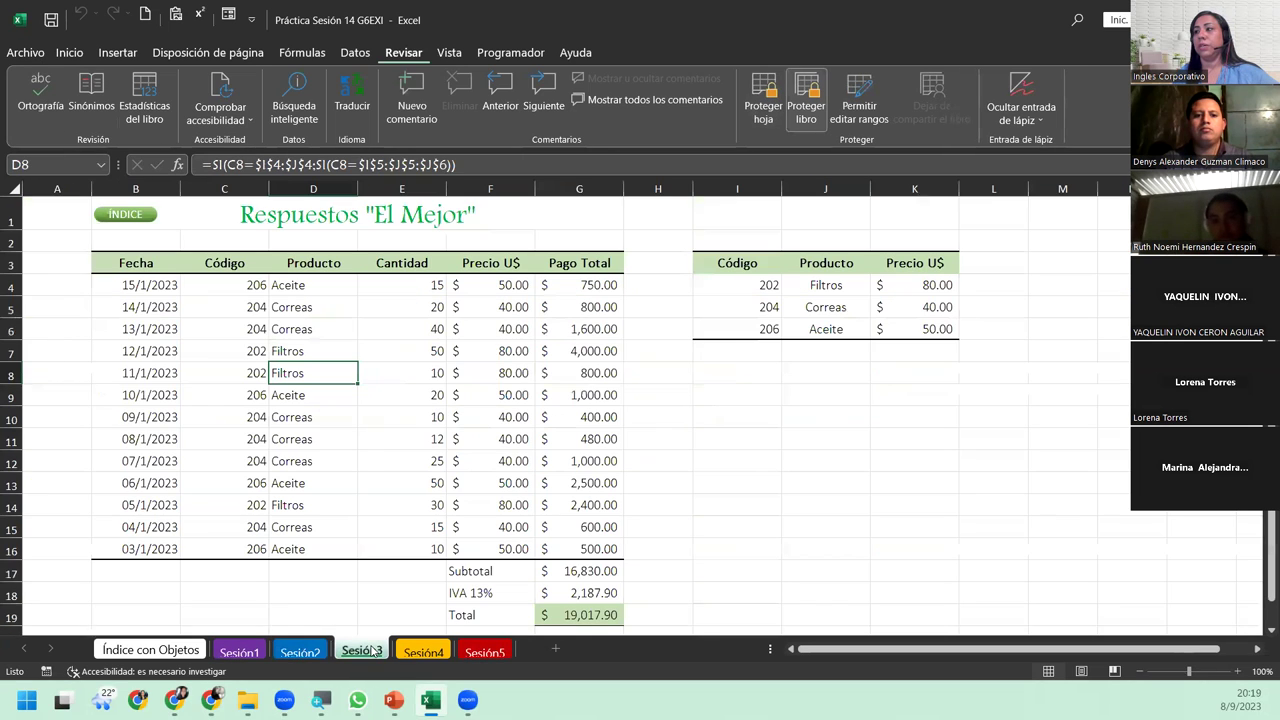
# Step: Apply Proteger hoja to the Sesión3 sheet, entering and confirming the sheet password
pyautogui.click(768, 100)
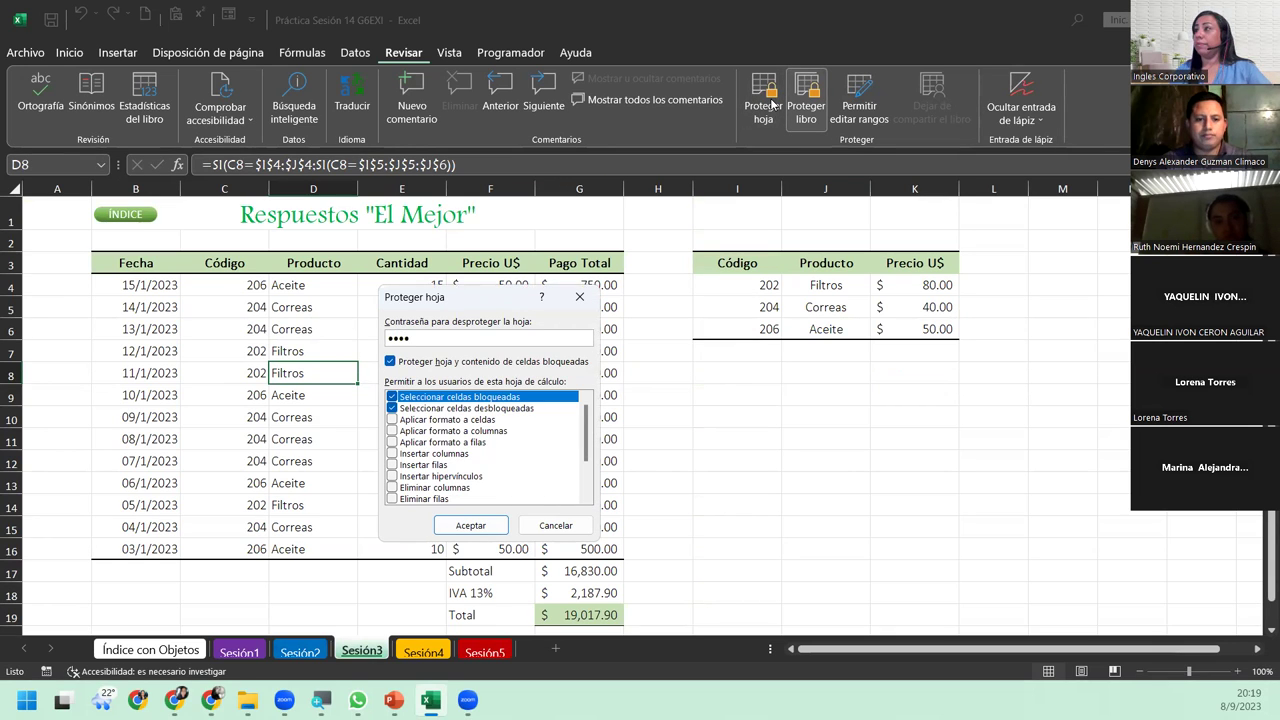
pyautogui.press('Return')
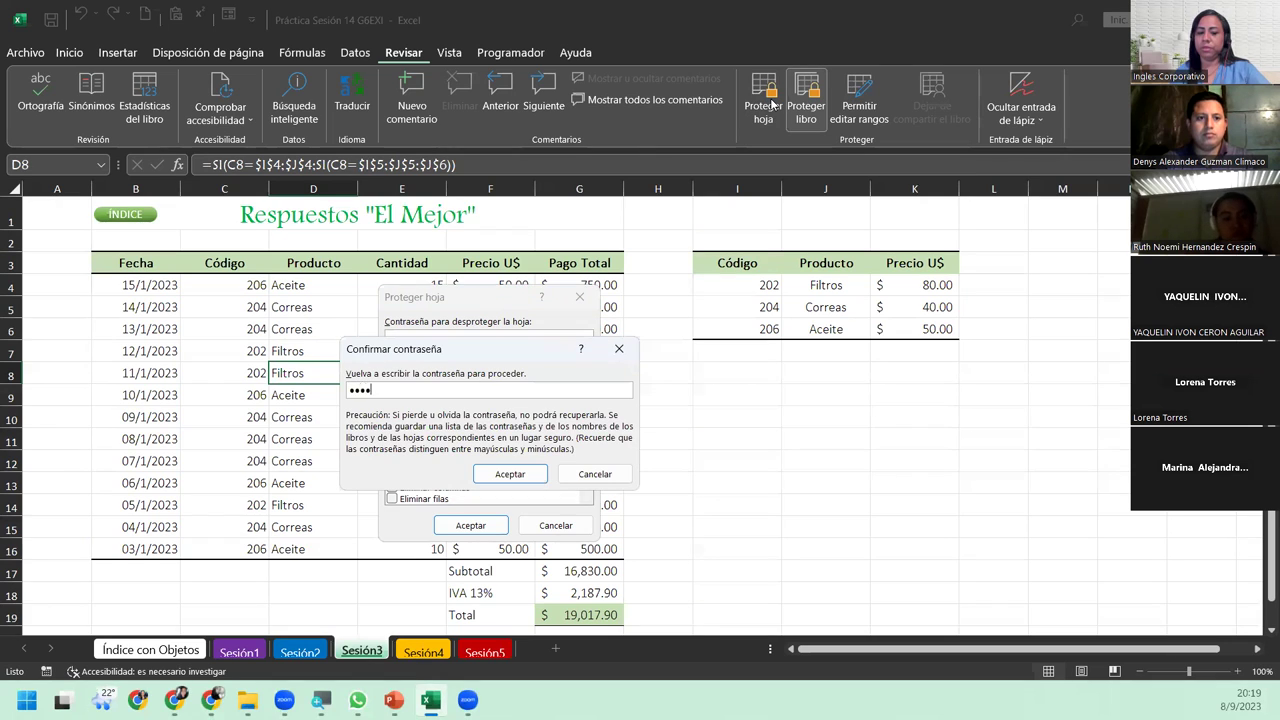
pyautogui.press('Return')
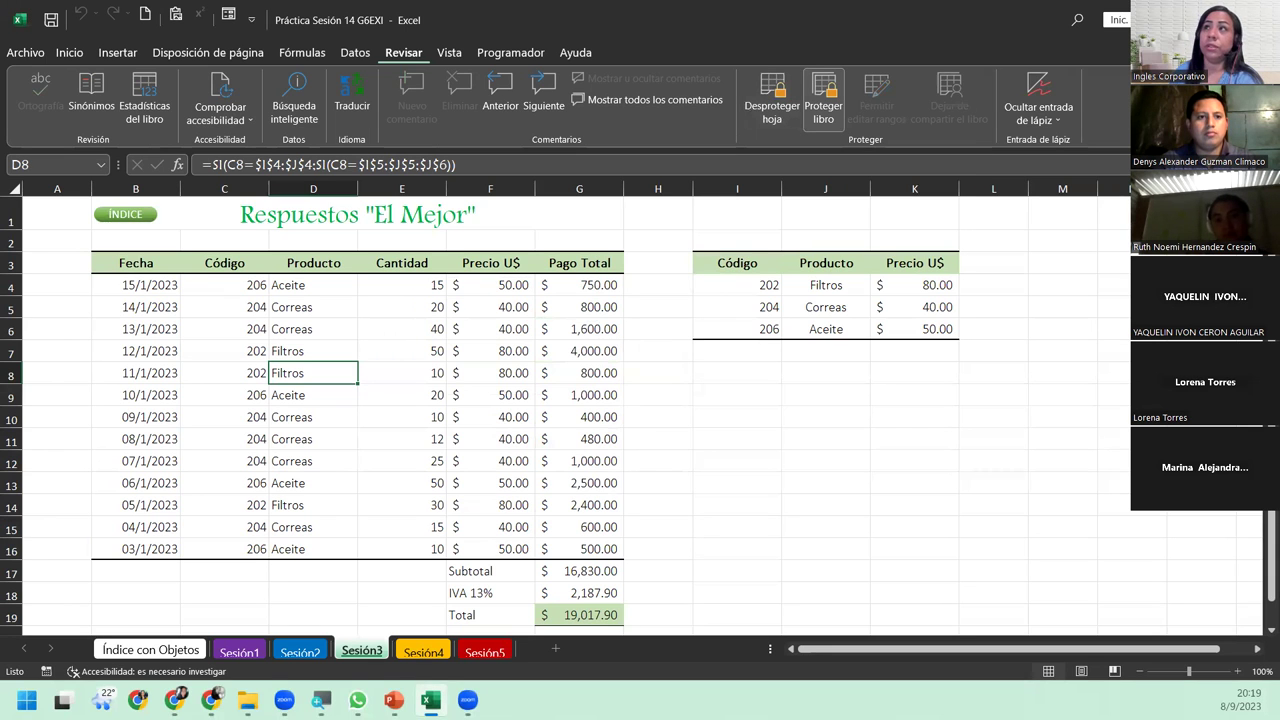
# Step: Open the Proteger libro dropdown on the workbook's Archivo > Información page
pyautogui.click(23, 57)
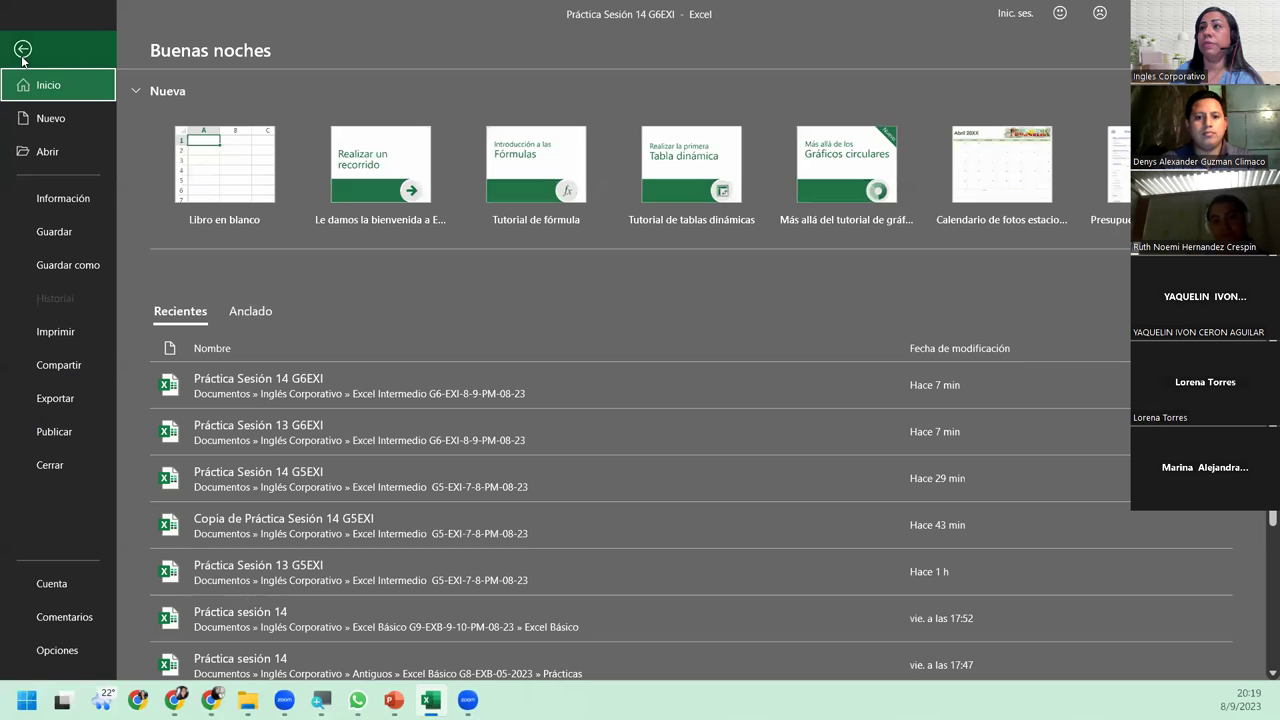
pyautogui.click(66, 202)
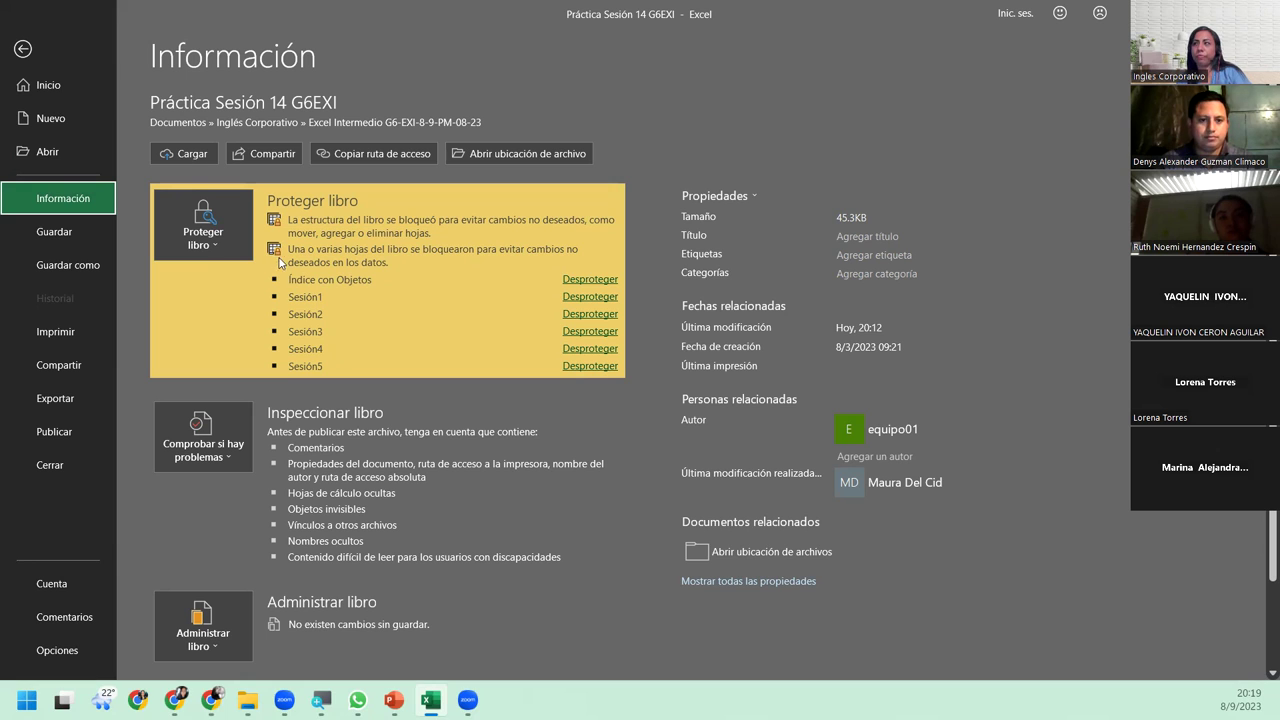
pyautogui.click(212, 253)
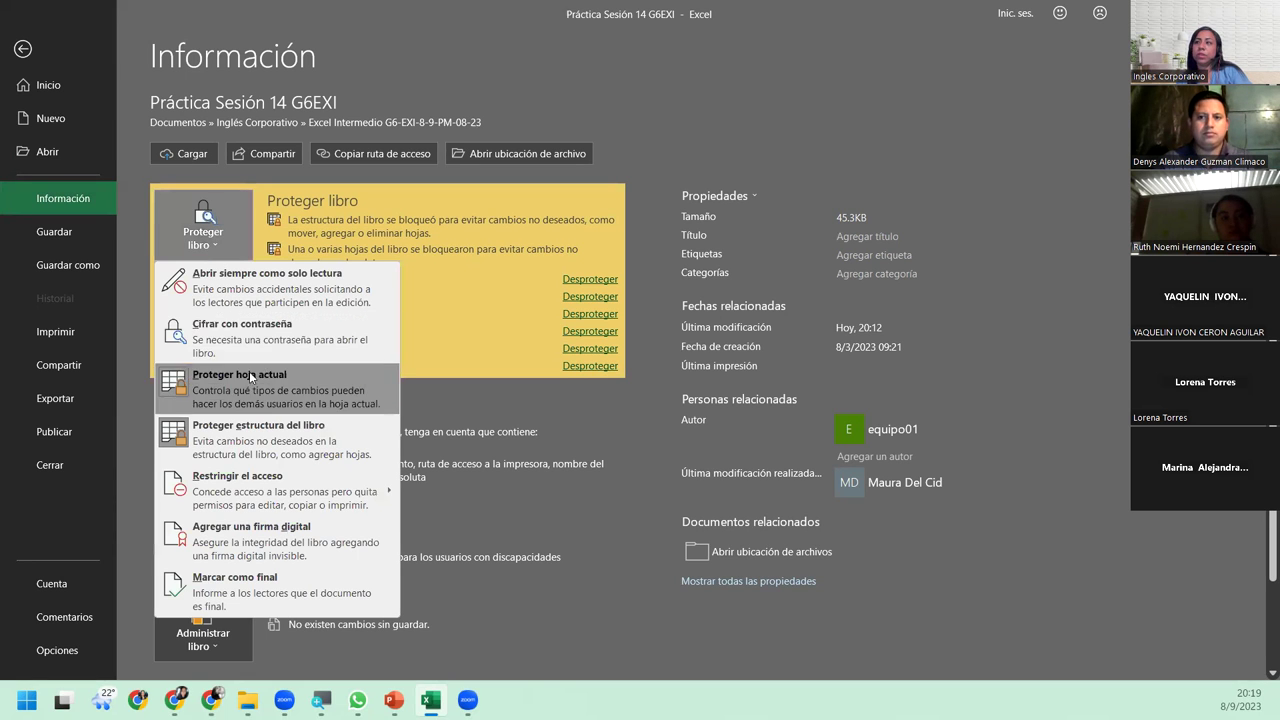
# Step: Unprotect the workbook structure by entering its password in Desproteger libro, repeating the attempt once
pyautogui.click(319, 443)
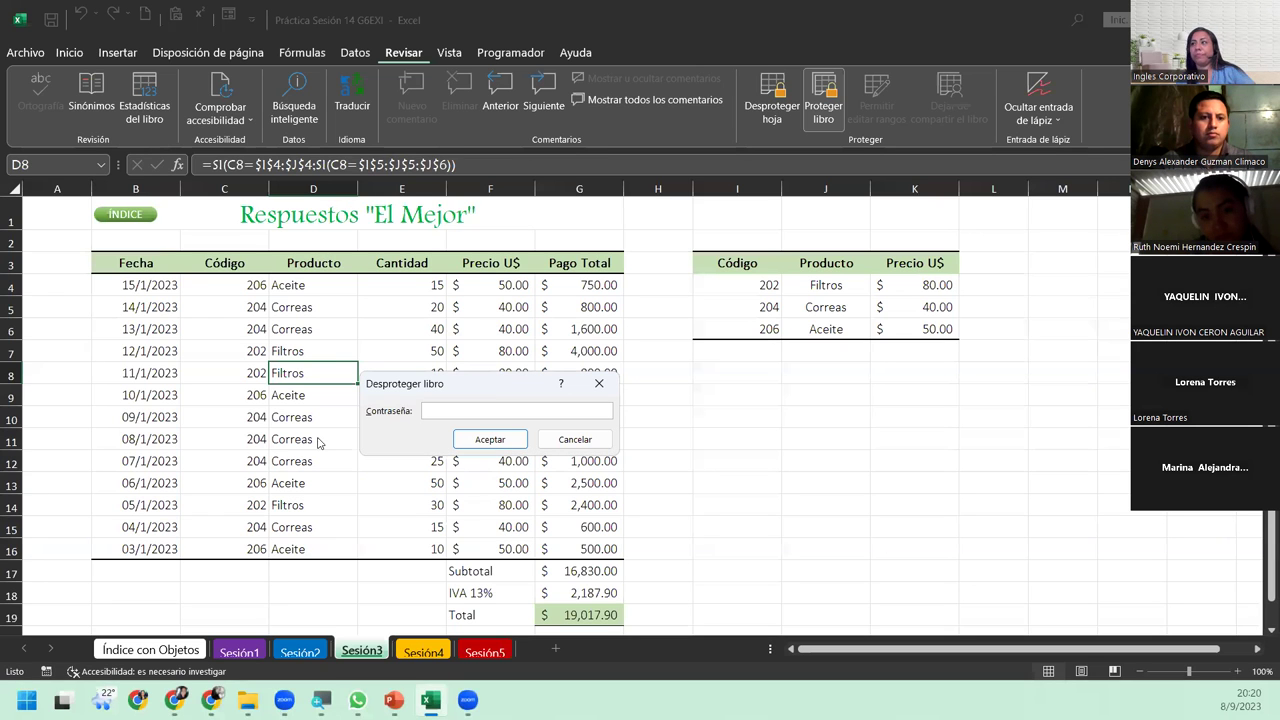
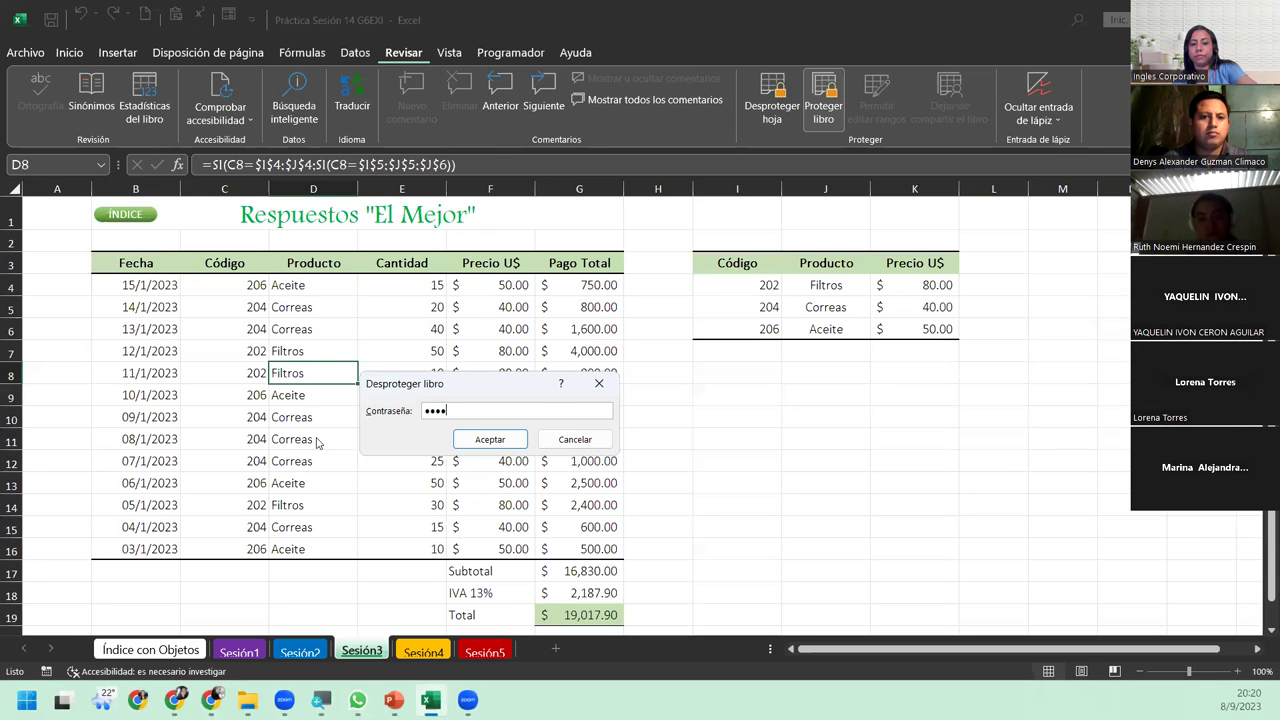
pyautogui.press('Return')
pyautogui.press('Return')
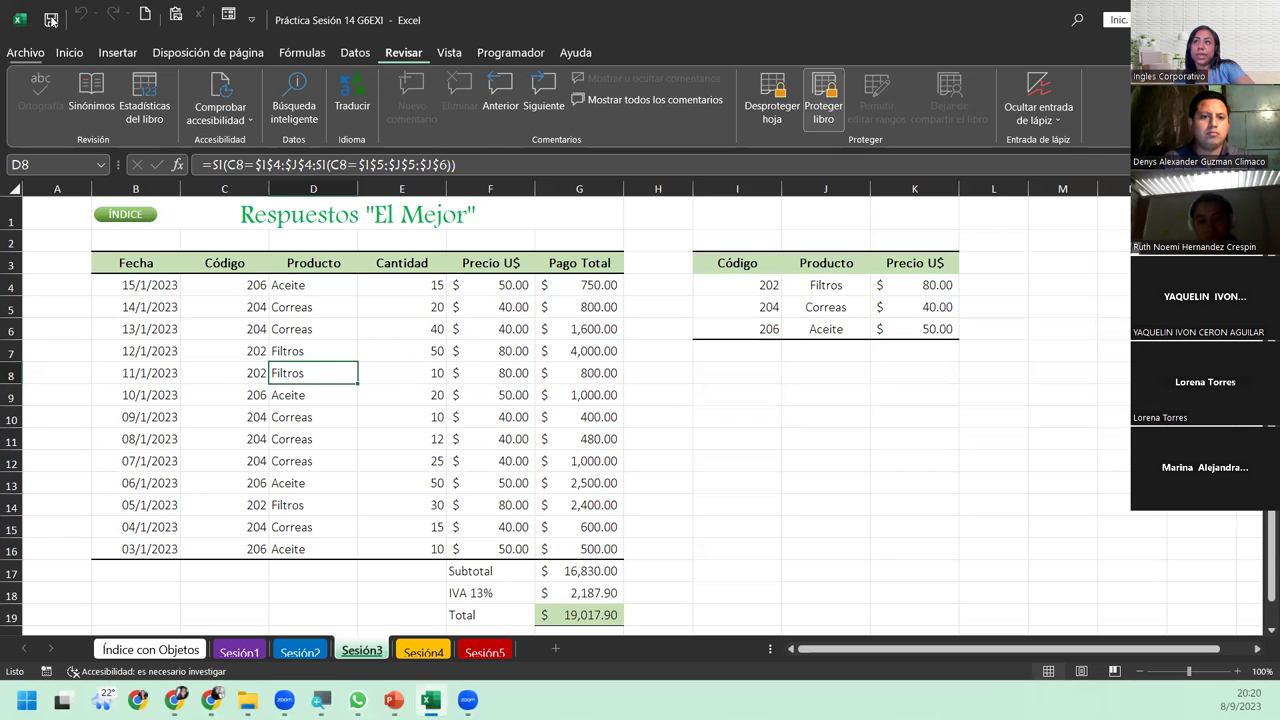
pyautogui.click(38, 56)
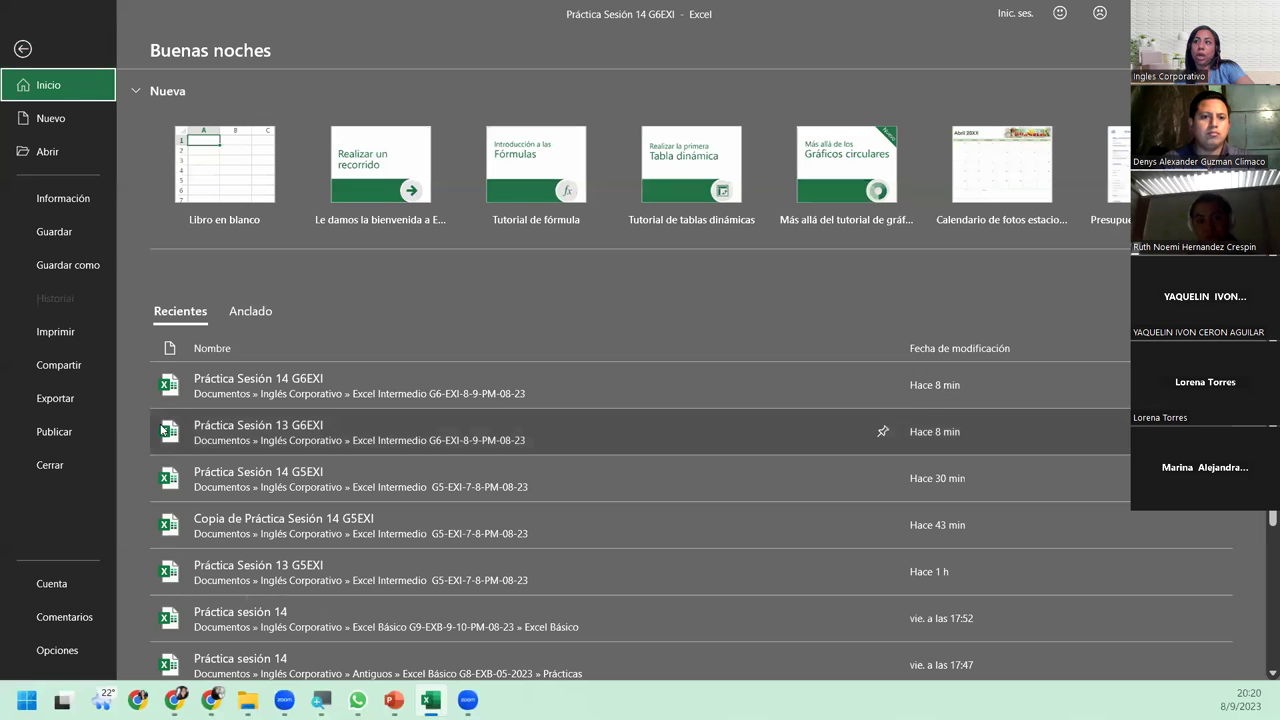
pyautogui.click(70, 206)
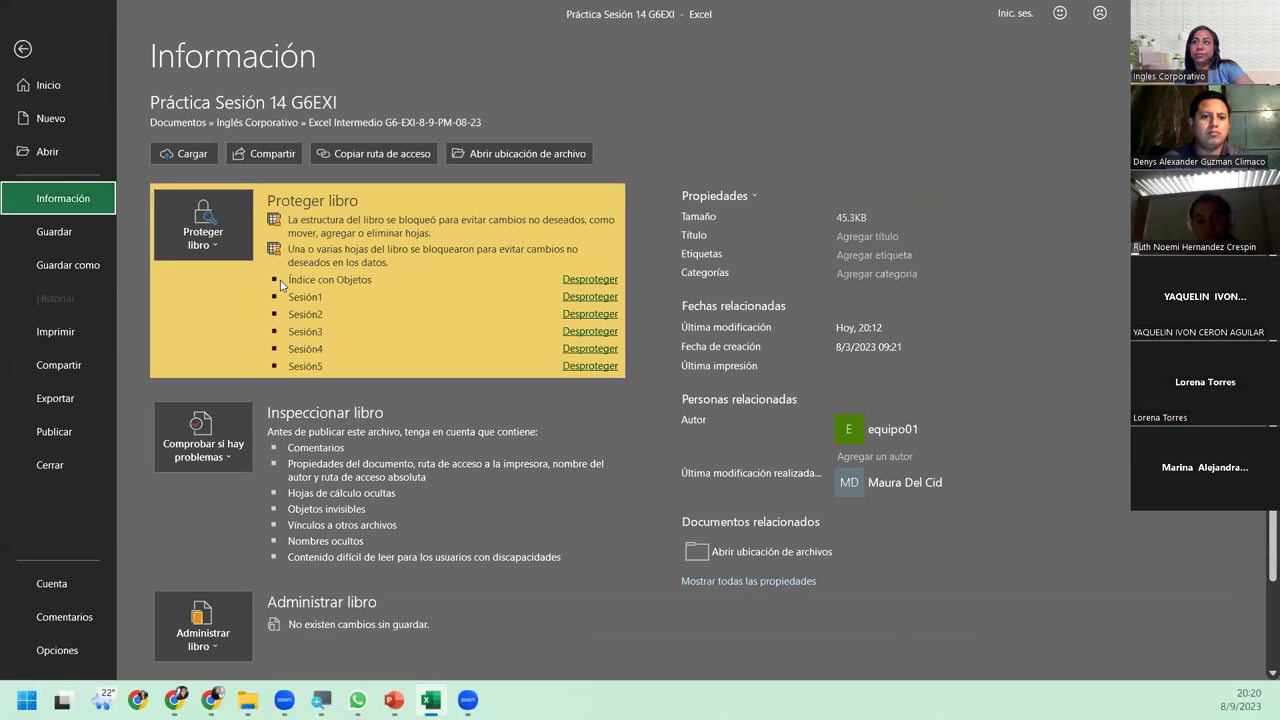
pyautogui.click(216, 236)
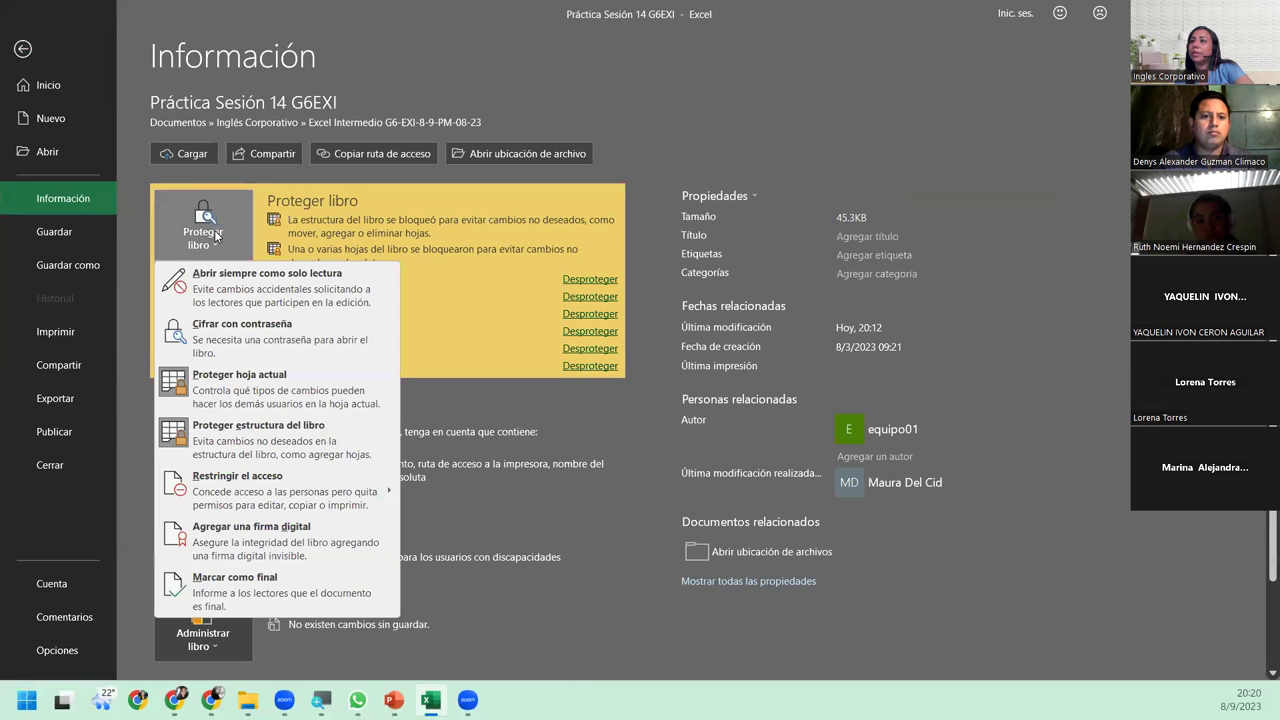
pyautogui.click(266, 435)
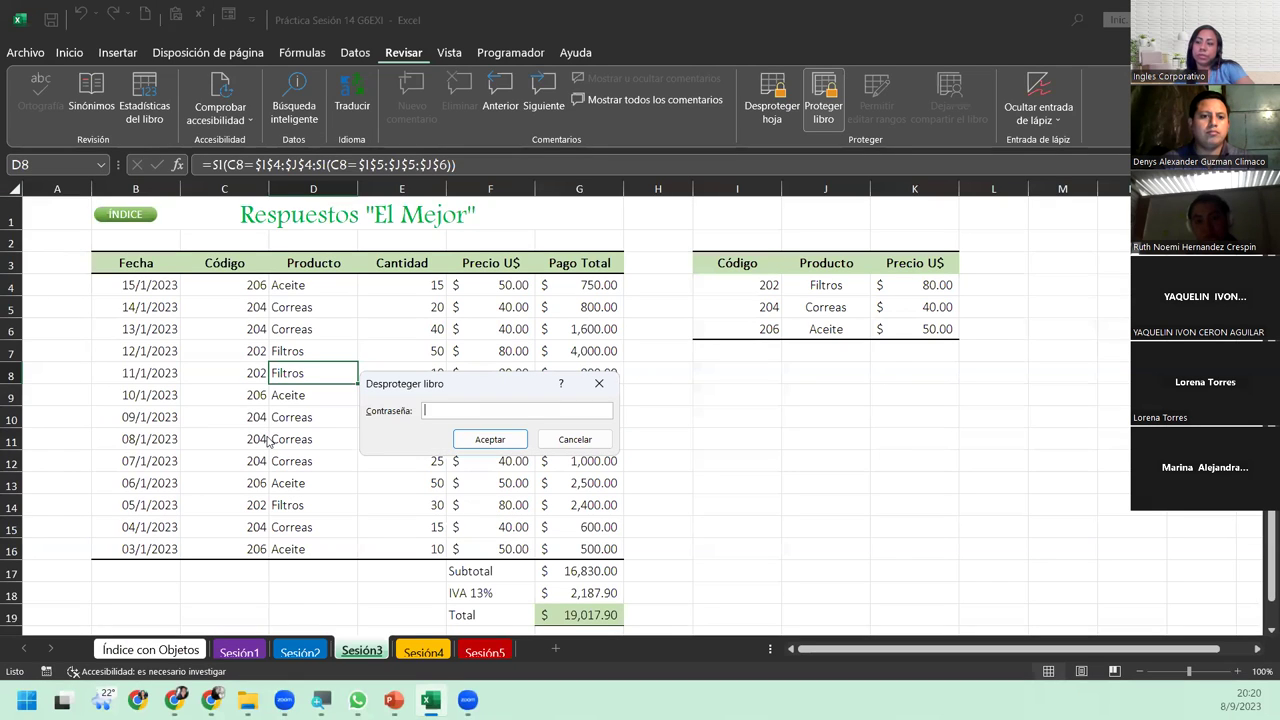
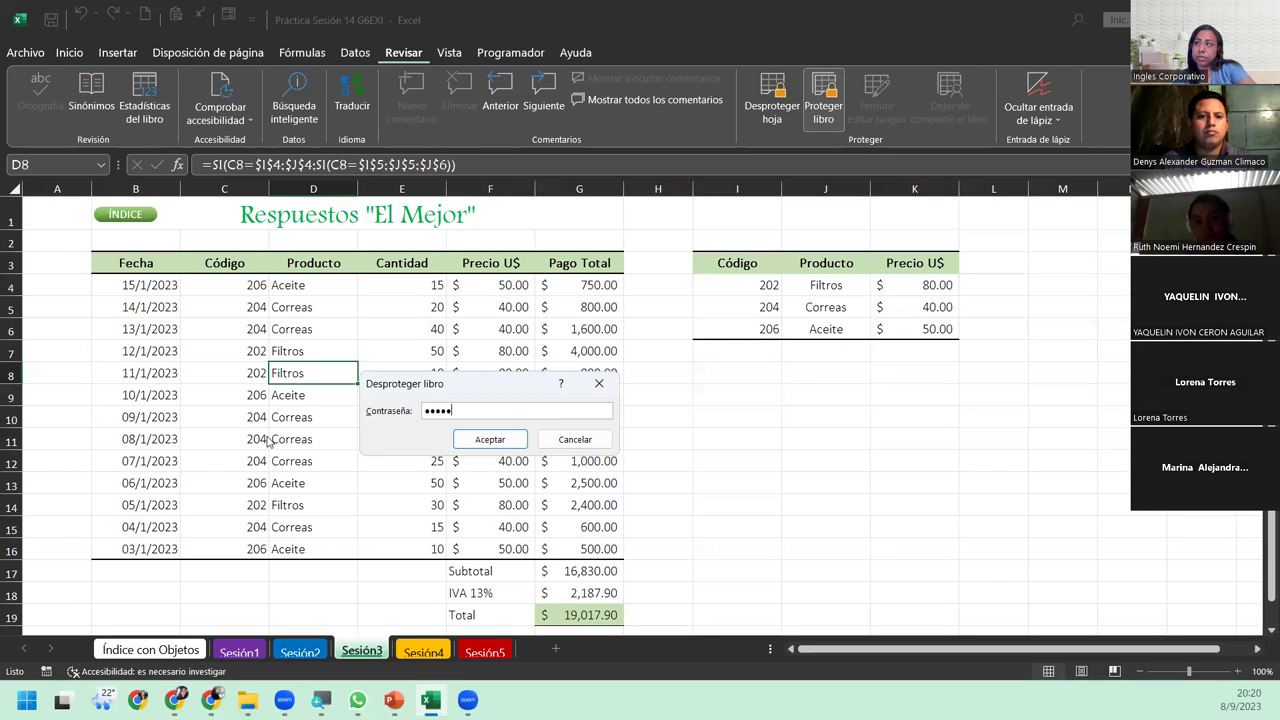
pyautogui.press('Return')
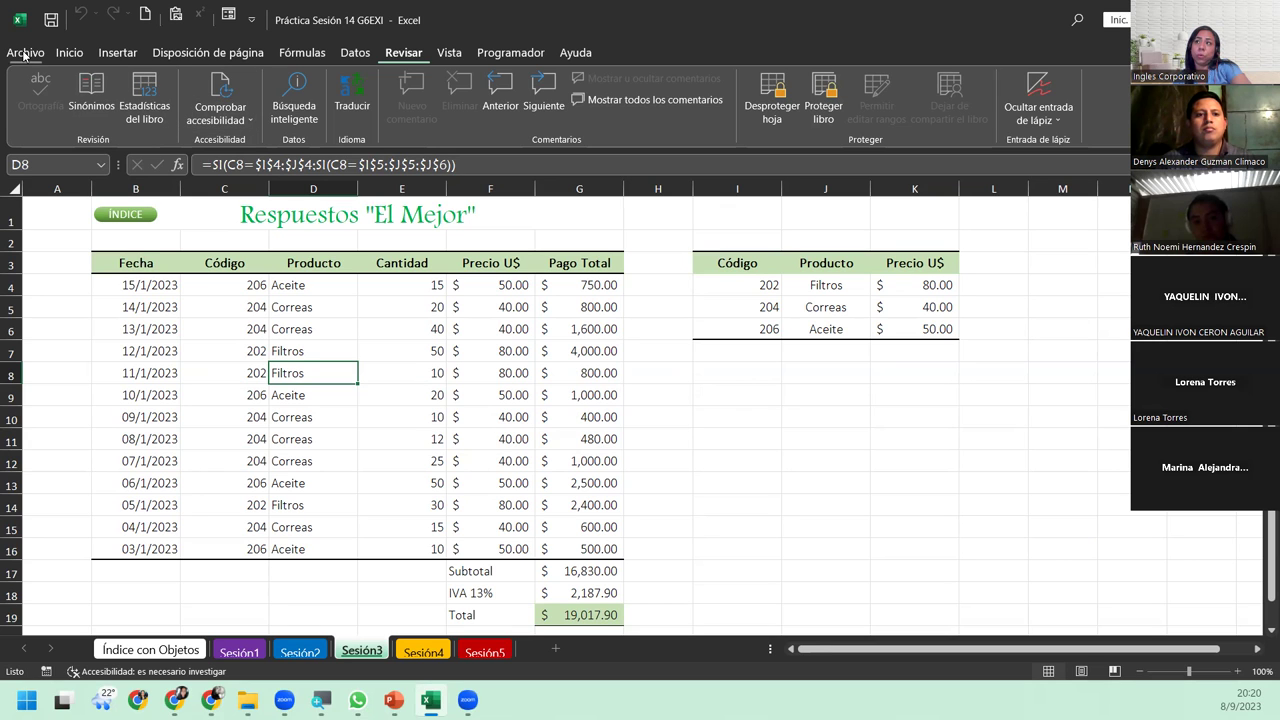
# Step: Lock the workbook structure with Proteger estructura del libro, entering and confirming a new password
pyautogui.click(24, 54)
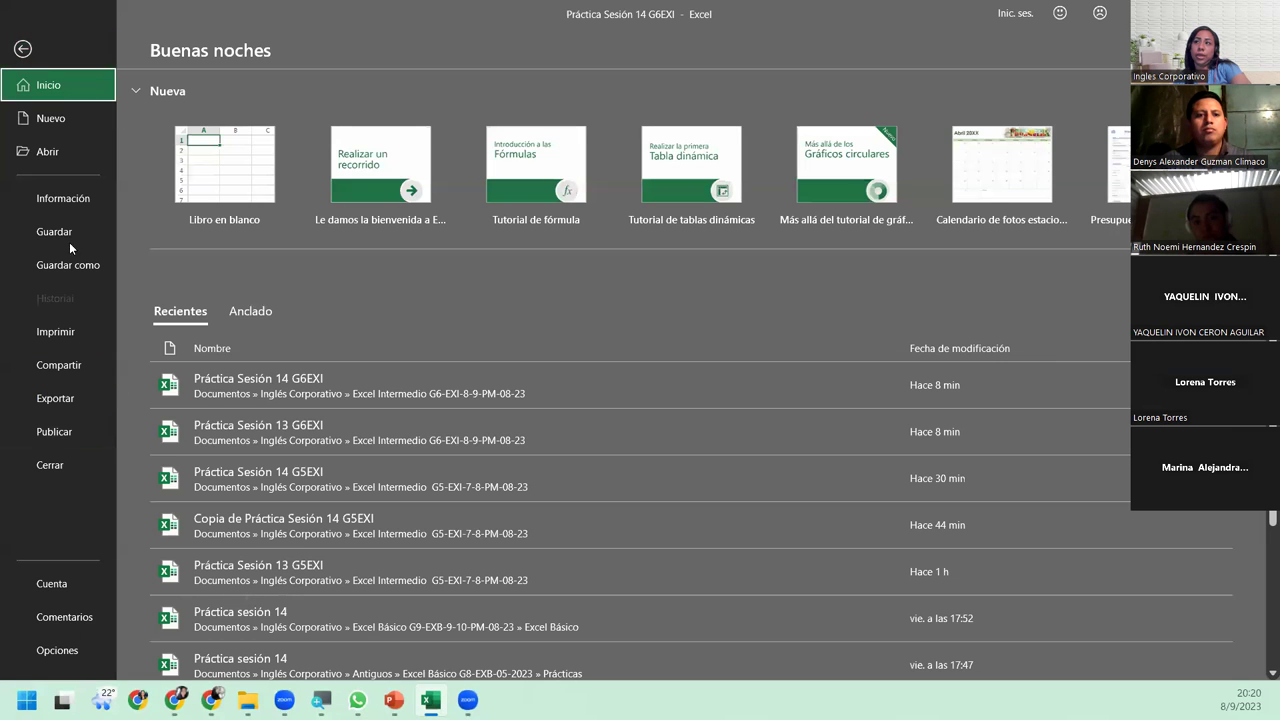
pyautogui.click(68, 195)
pyautogui.click(203, 222)
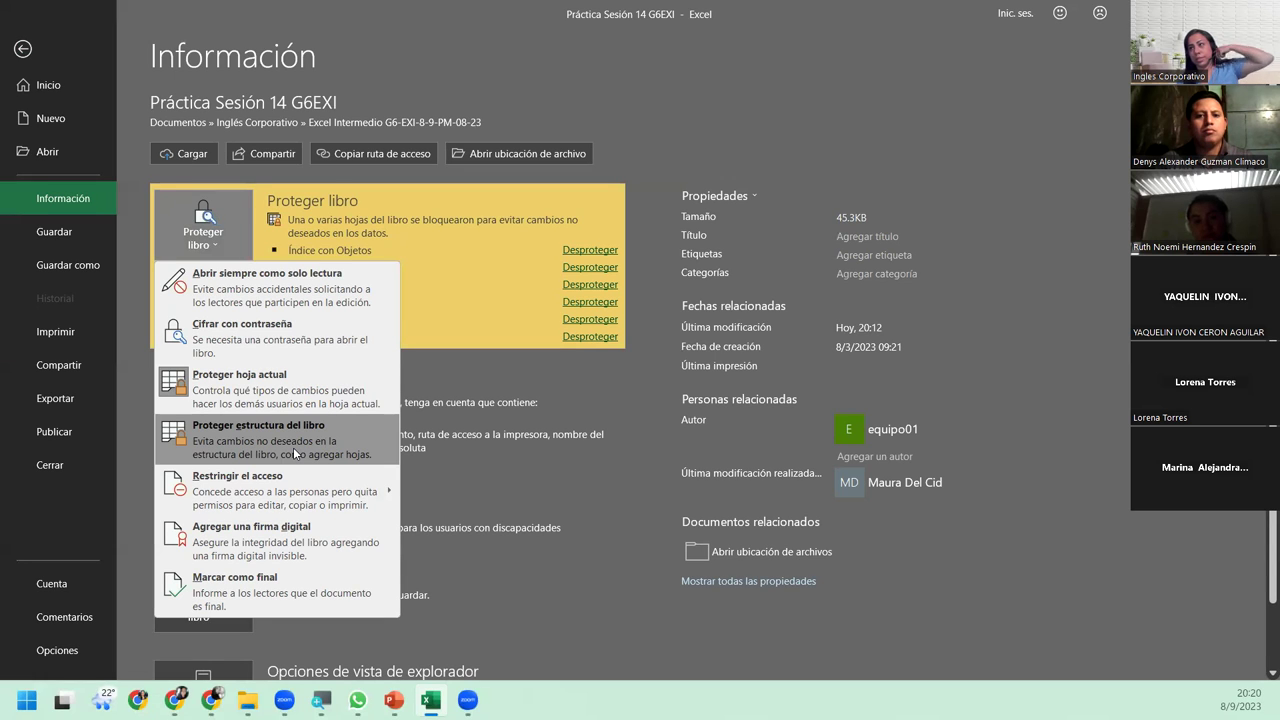
pyautogui.moveTo(341, 472)
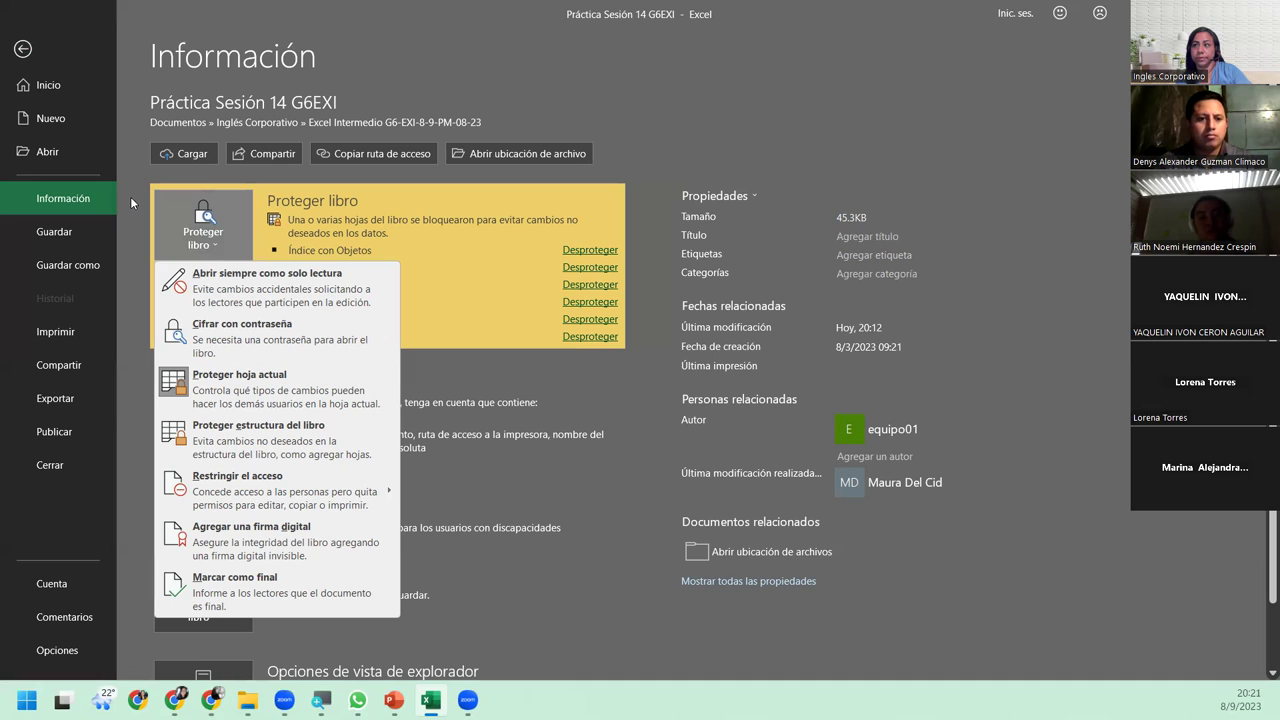
pyautogui.click(225, 444)
pyautogui.press('Return')
pyautogui.press('Return')
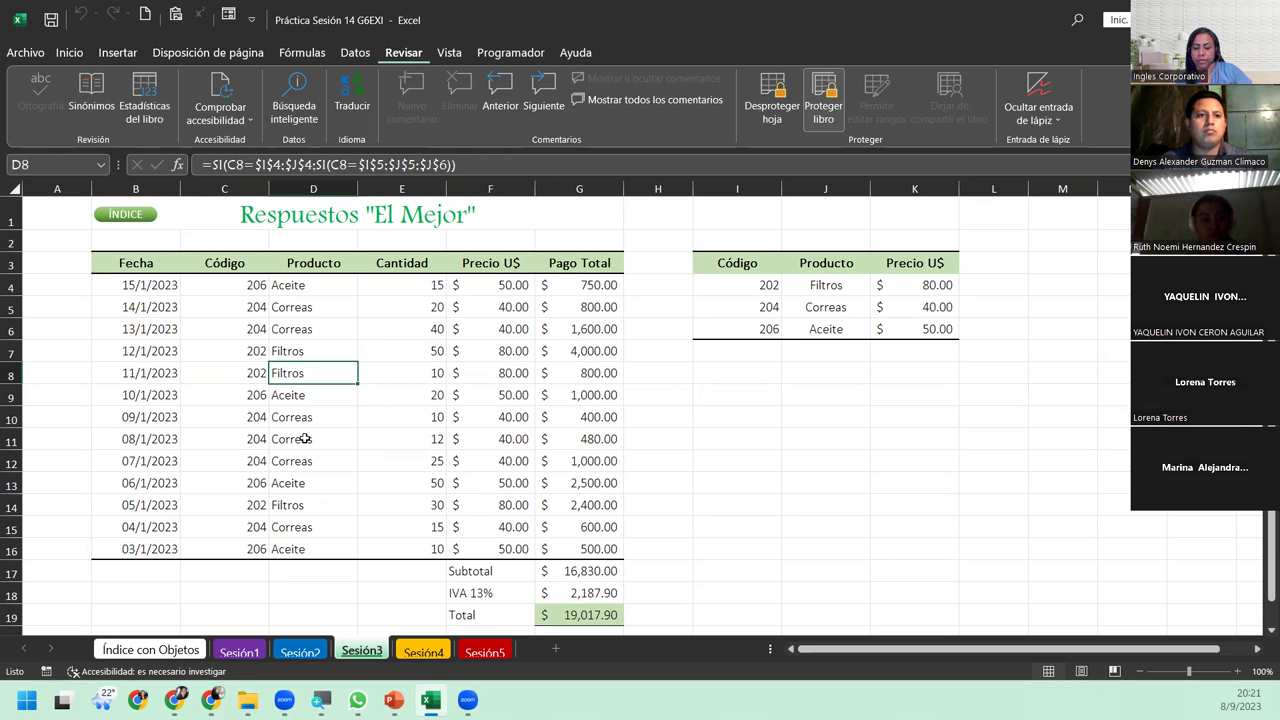
# Step: Choose Cifrar con contraseña under Proteger libro to open the Cifrar documento dialog
pyautogui.click(33, 52)
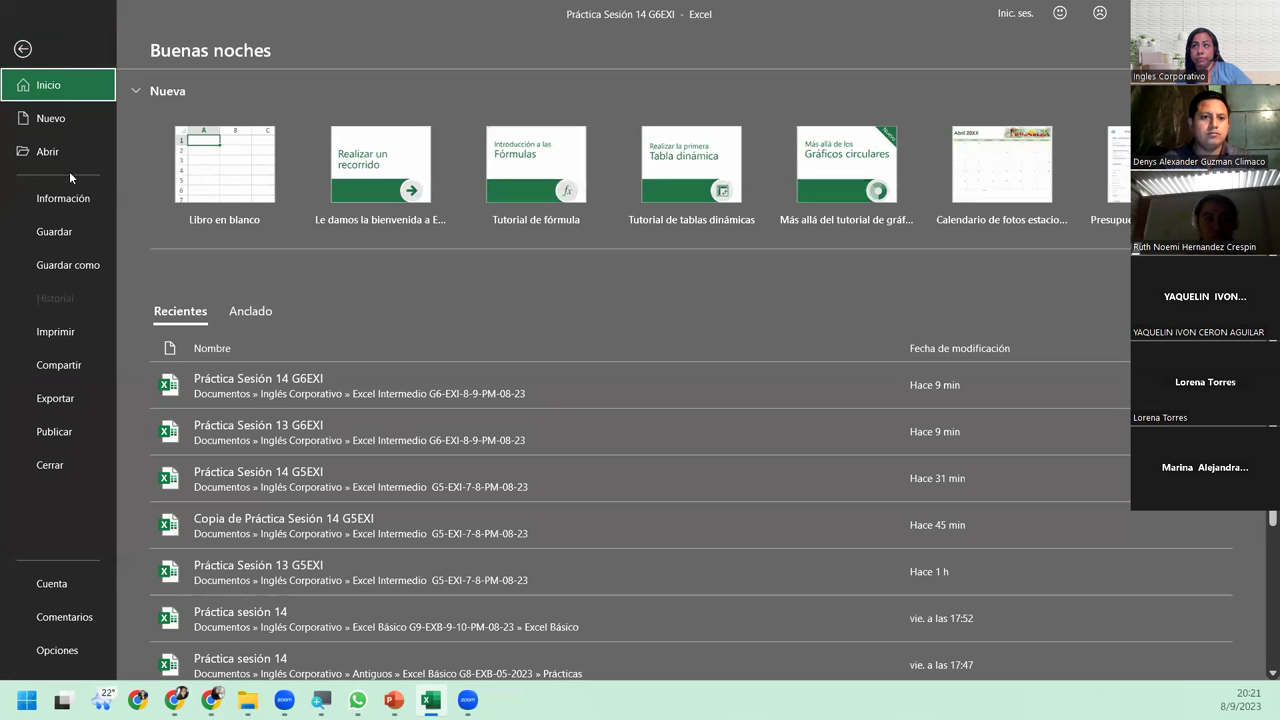
pyautogui.click(77, 204)
pyautogui.click(203, 245)
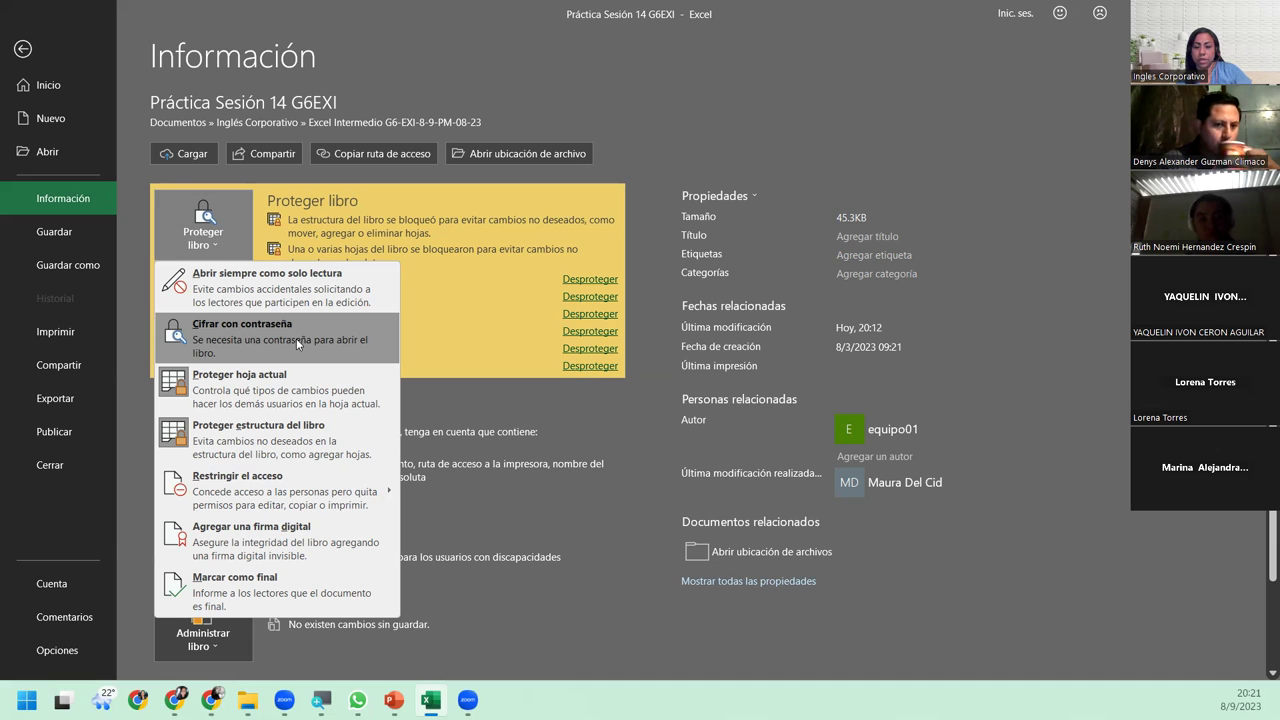
pyautogui.click(296, 338)
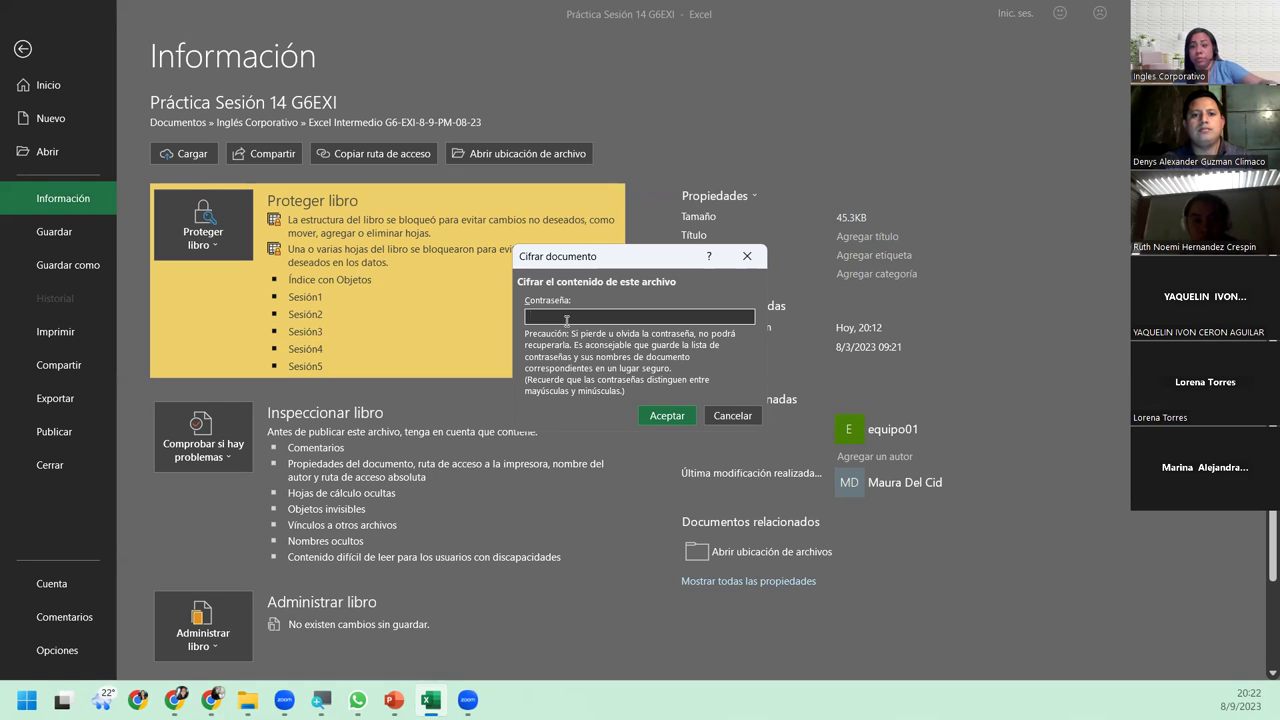
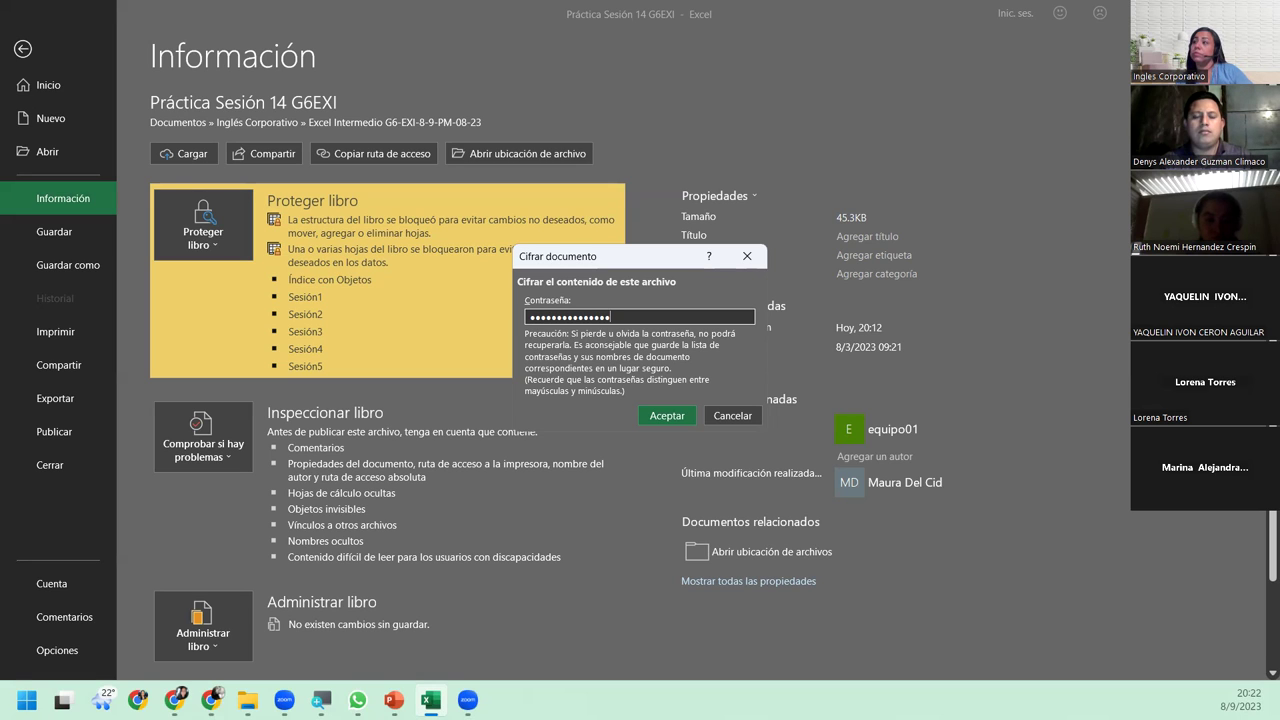
# Step: Enter and confirm the workbook's open password, then close the workbook and save the changes
pyautogui.click(655, 418)
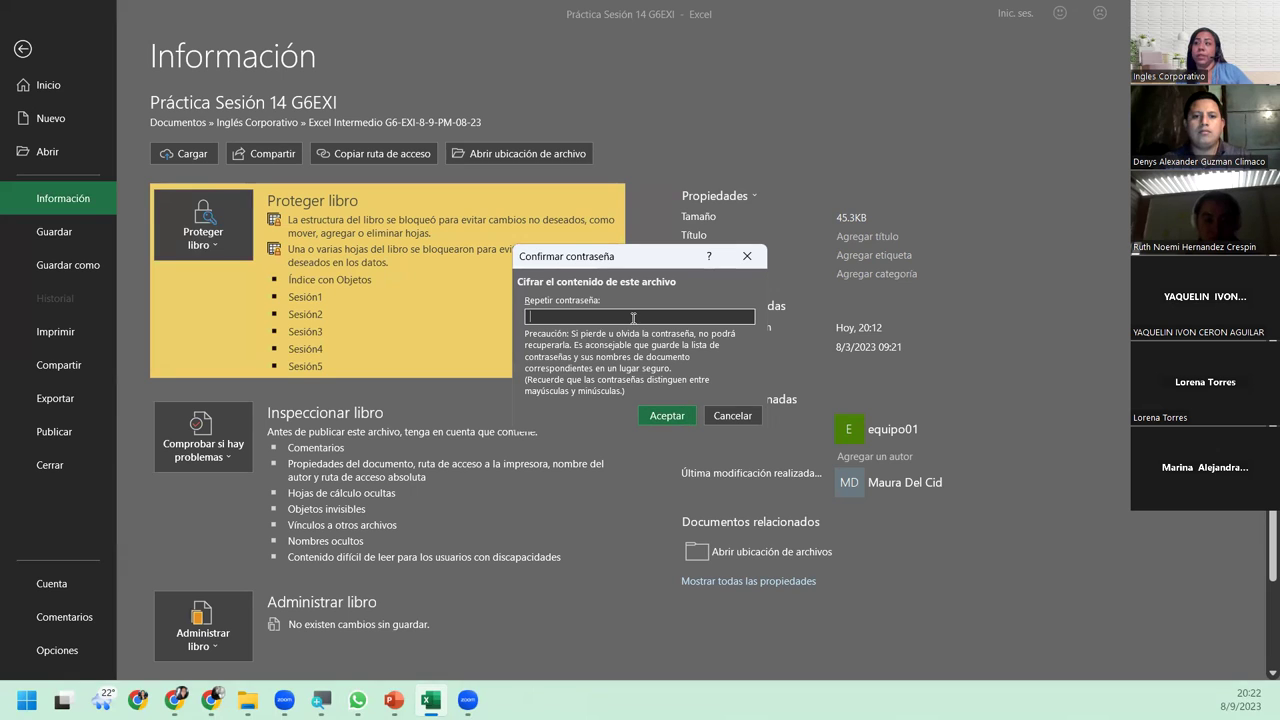
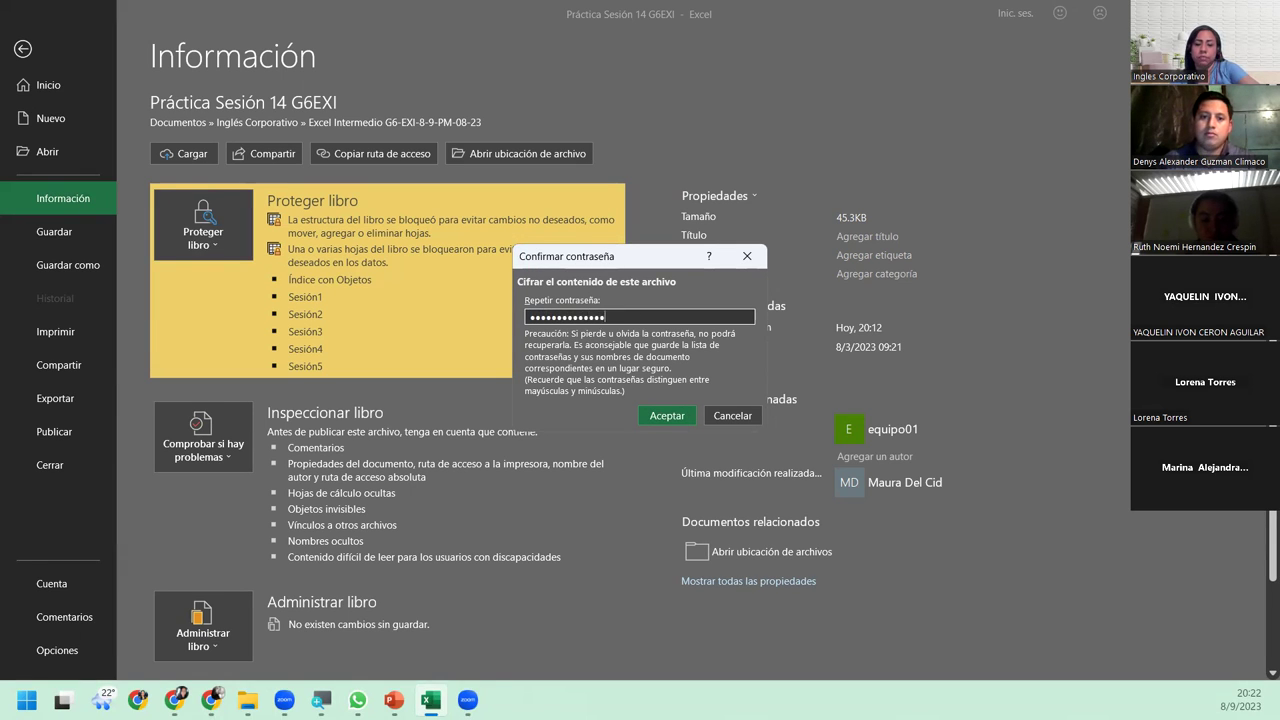
pyautogui.press('Return')
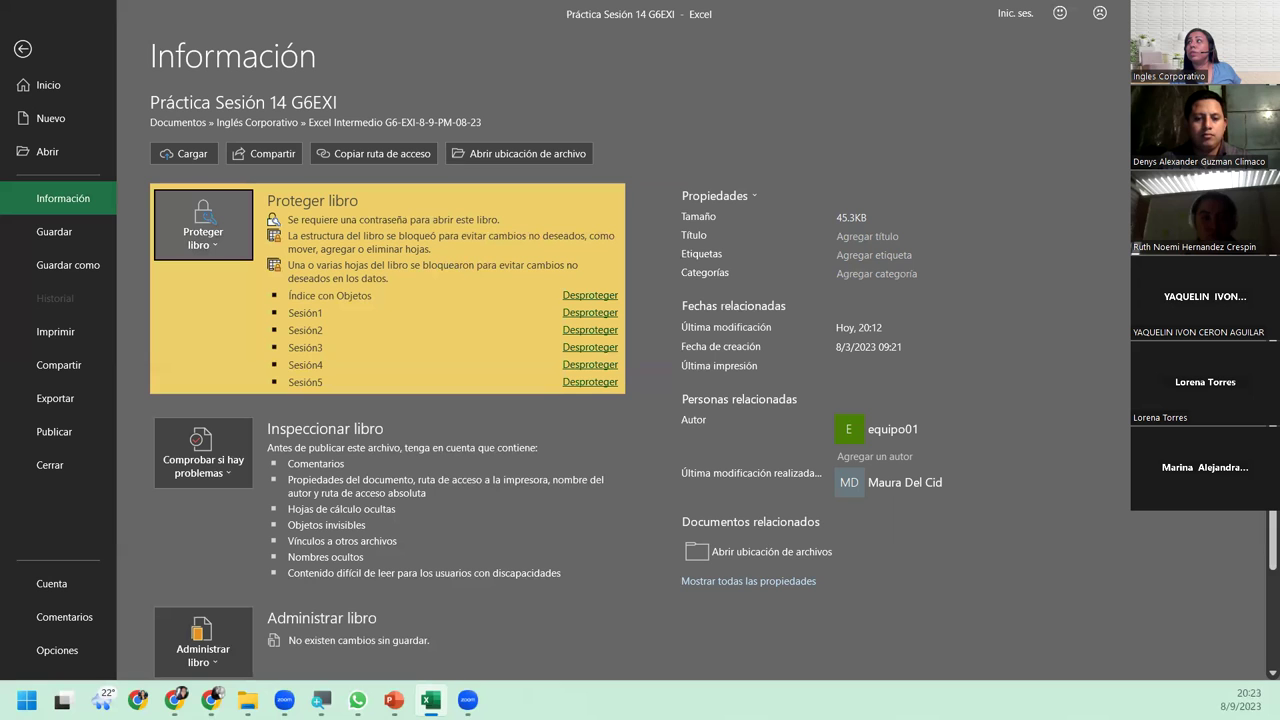
pyautogui.hotkey('ctrl', 'w')
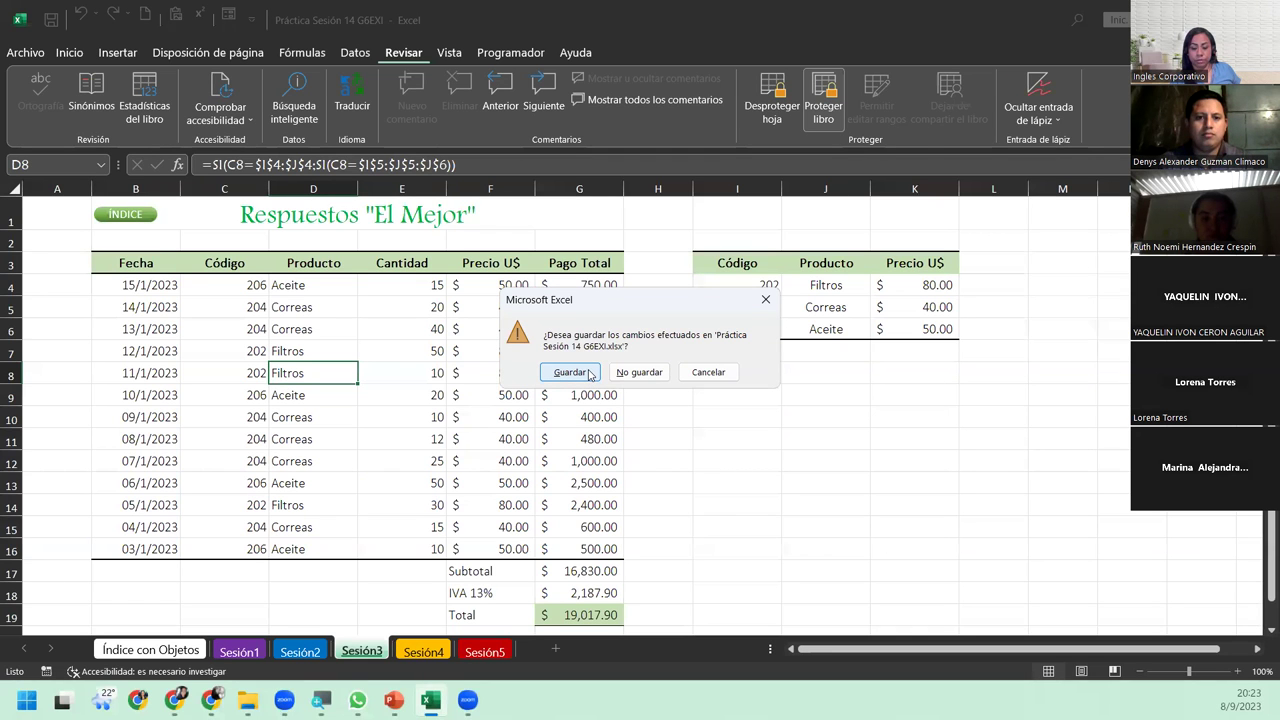
pyautogui.click(590, 373)
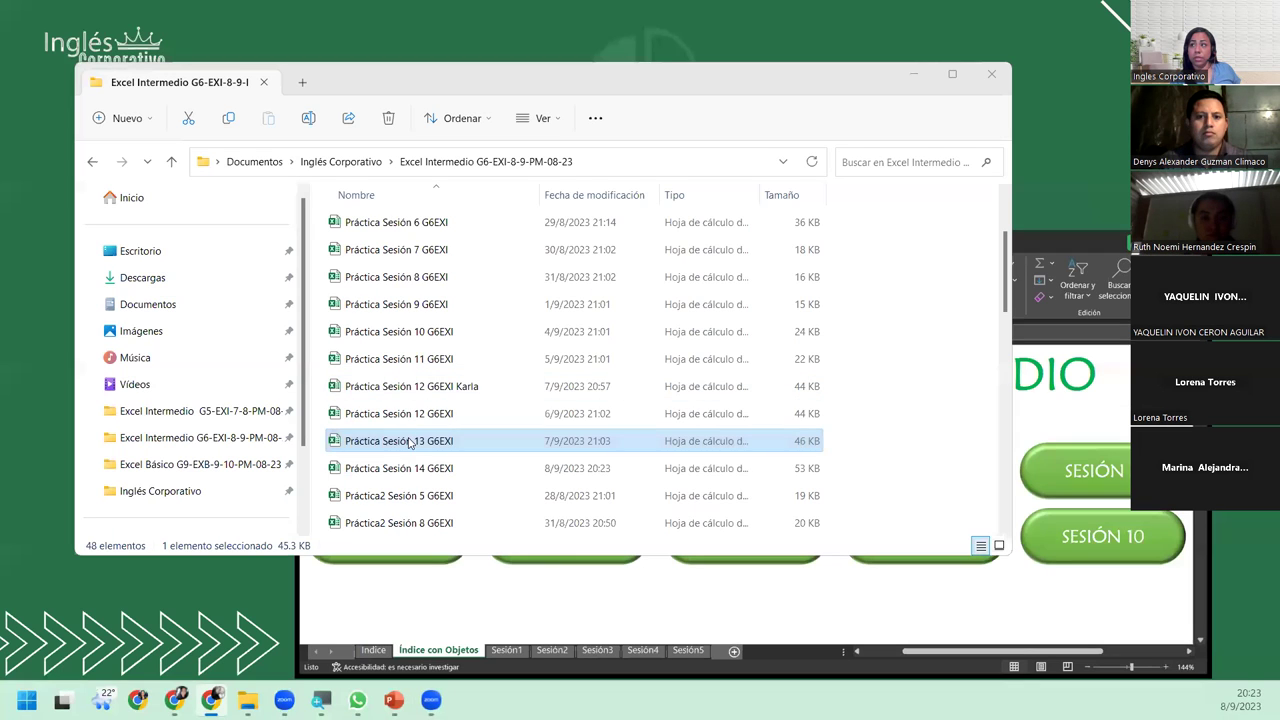
# Step: Double-click Práctica Sesión 14 G6EXI in File Explorer to reach its Contraseña prompt
pyautogui.click(403, 470)
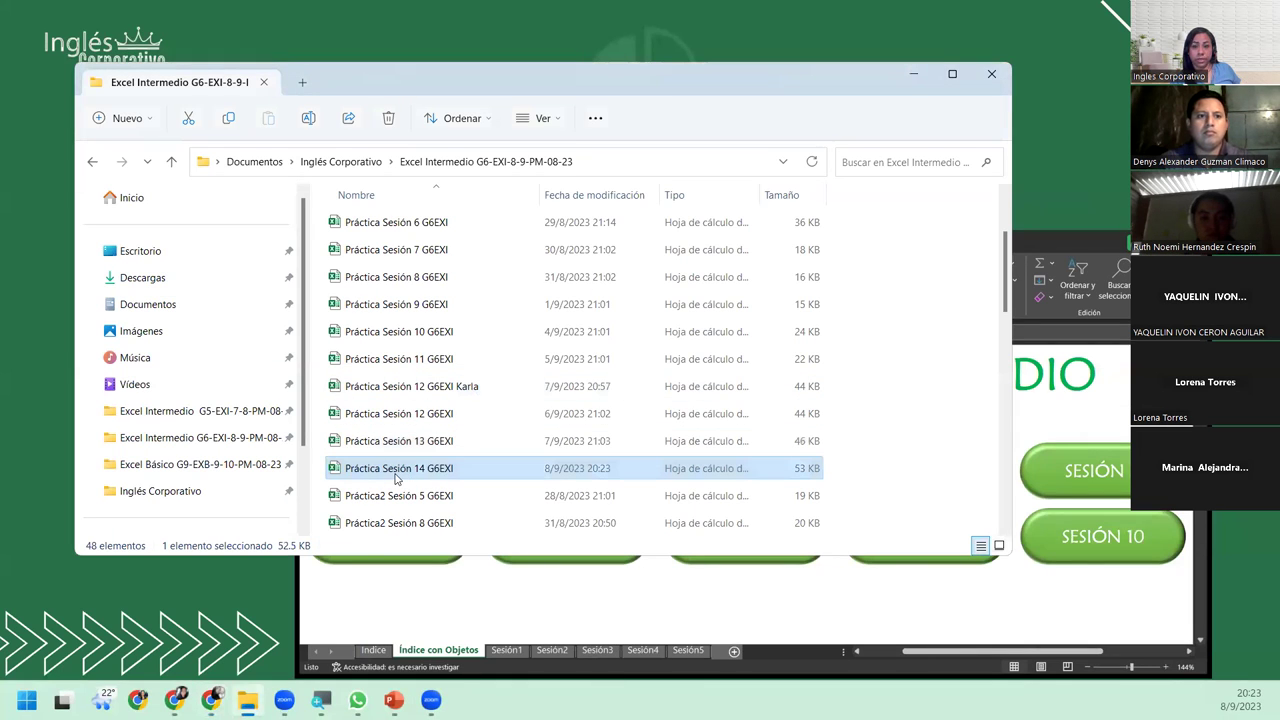
pyautogui.doubleClick(397, 470)
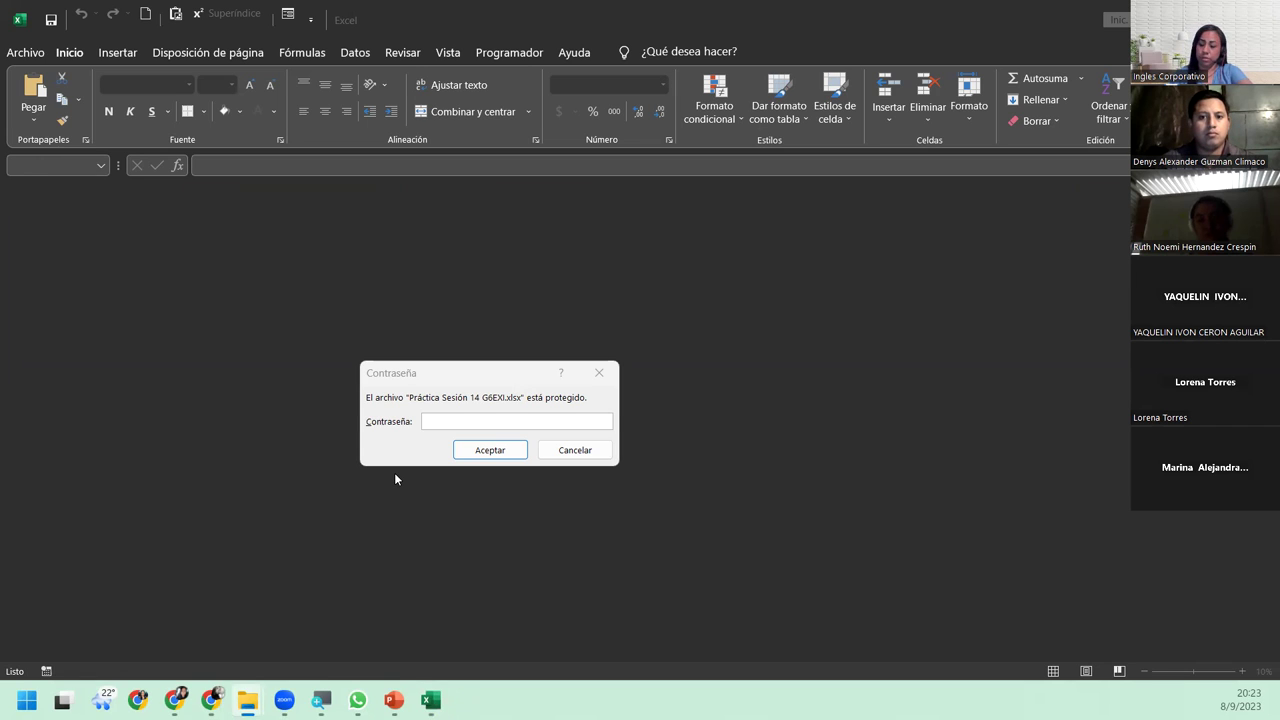
# Step: Try a wrong password, dismiss the rejection warning, and close the empty Excel window
pyautogui.click(485, 419)
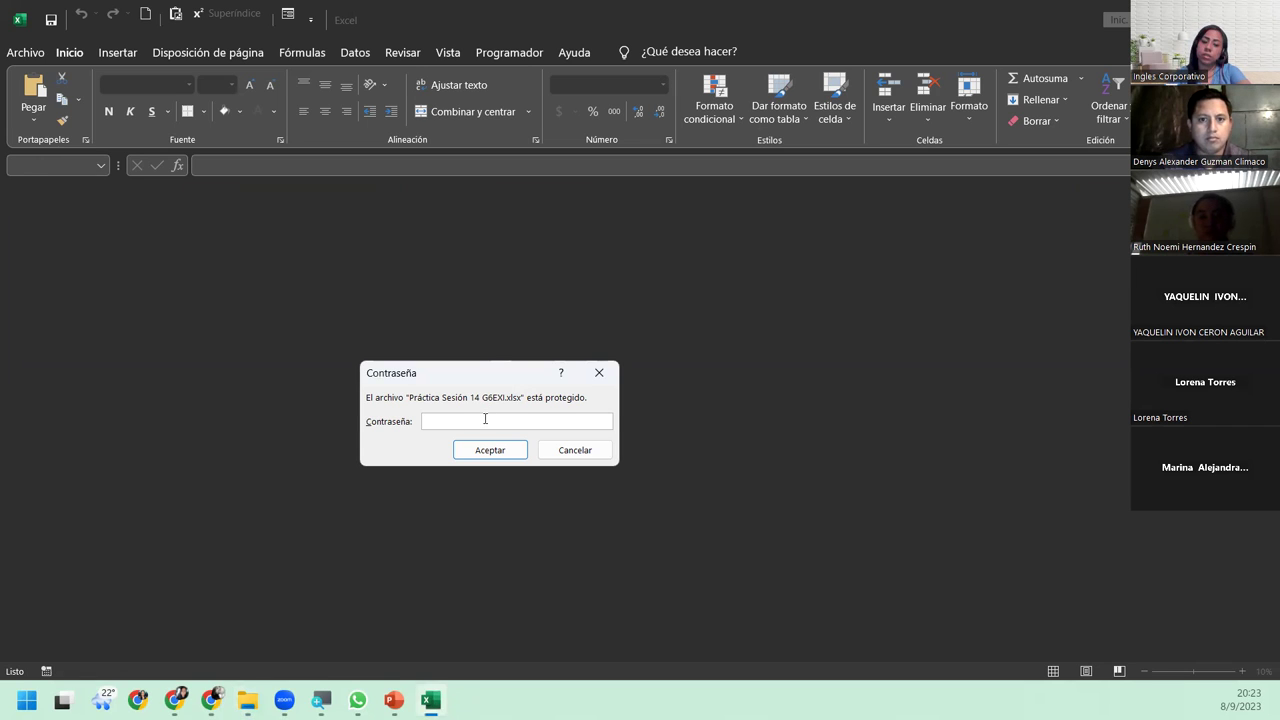
pyautogui.write('********************')
pyautogui.press('Return')
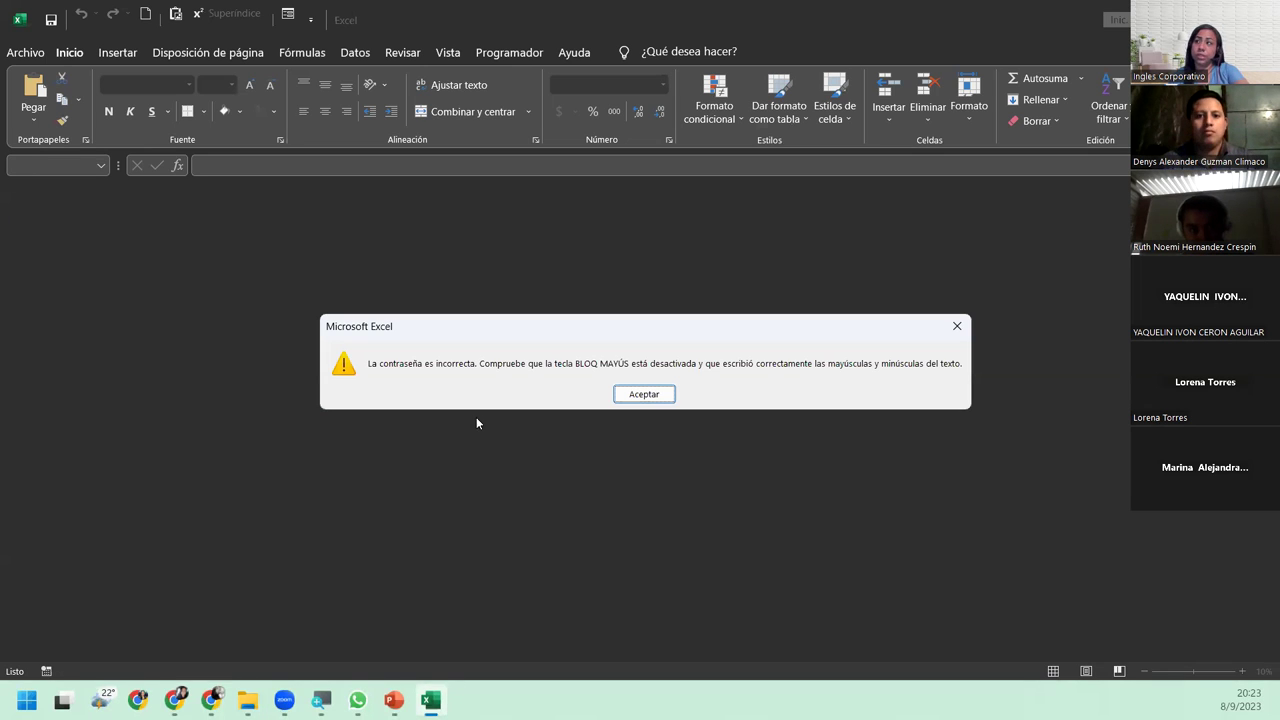
pyautogui.click(626, 394)
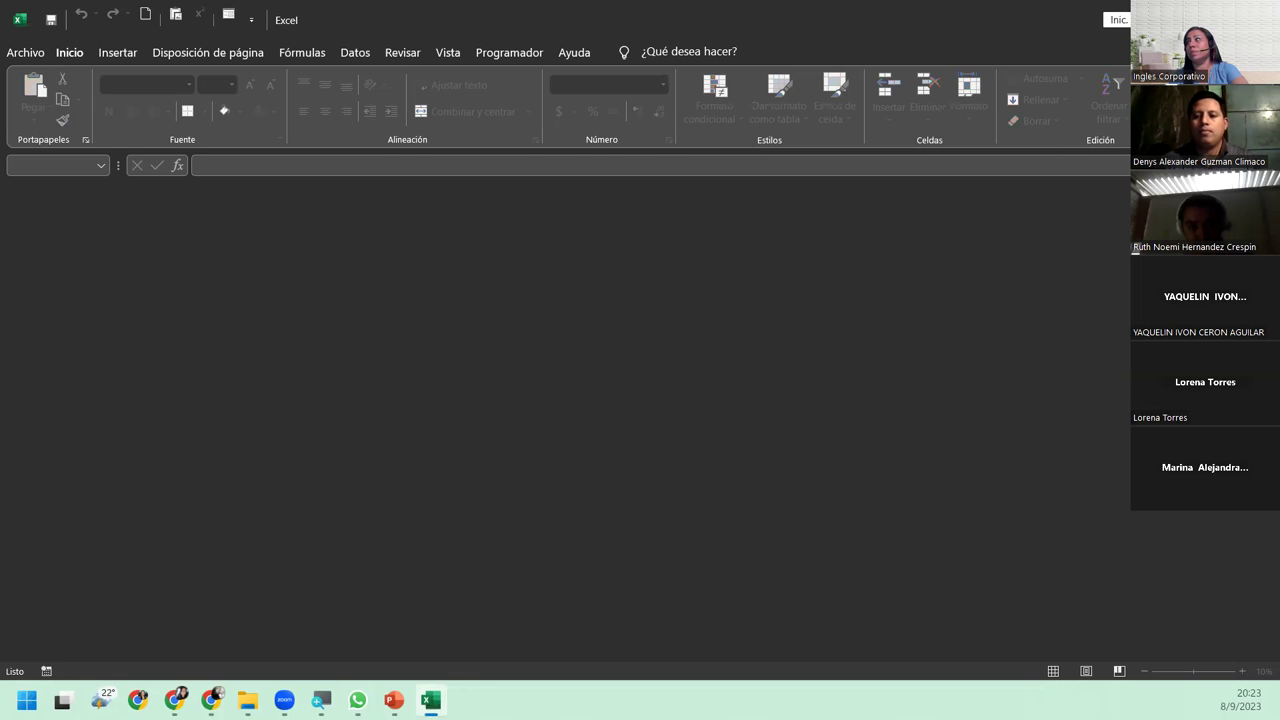
pyautogui.hotkey('alt', 'F4')
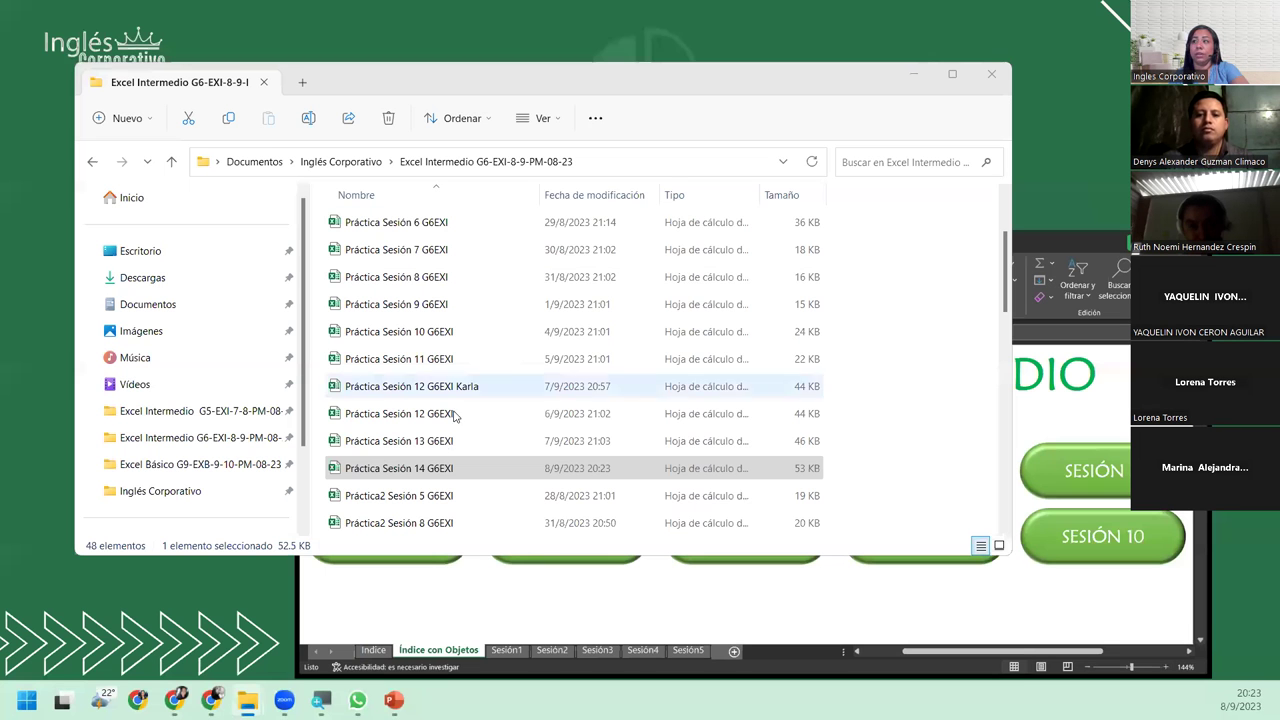
# Step: Reopen Práctica Sesión 14 G6EXI from File Explorer and enter the correct open password
pyautogui.doubleClick(412, 468)
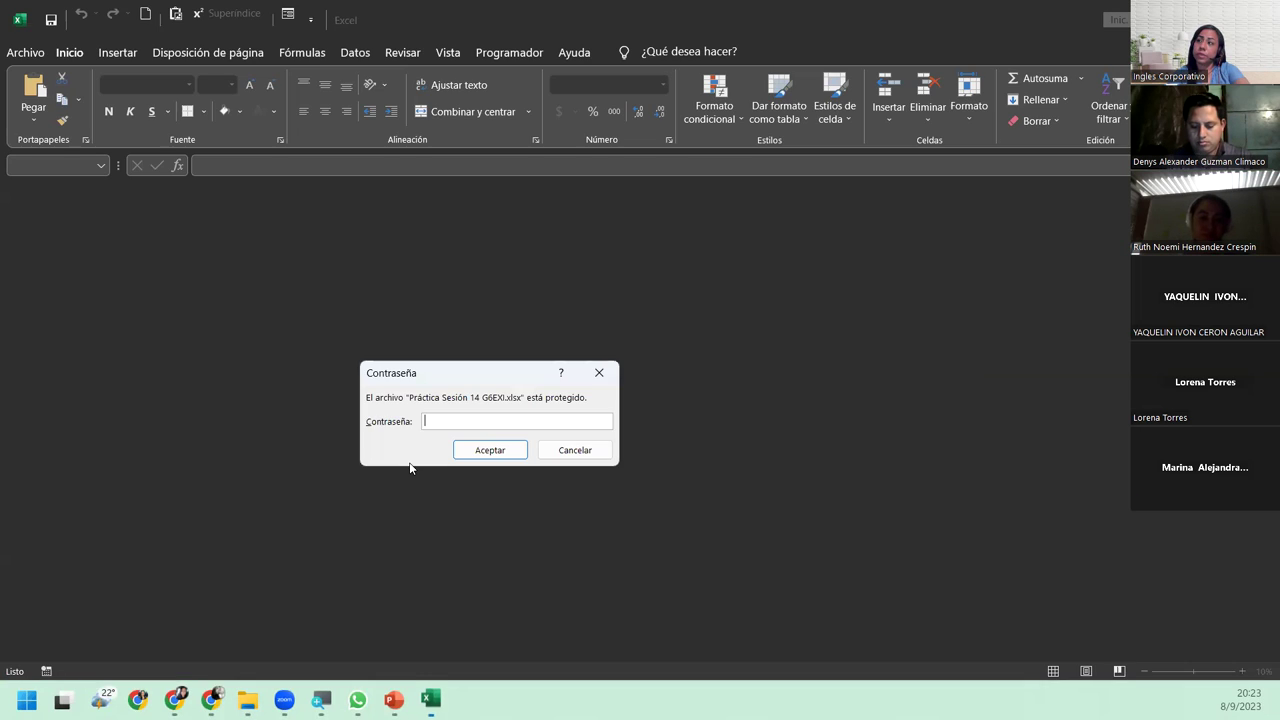
pyautogui.write('•••••••••••••••')
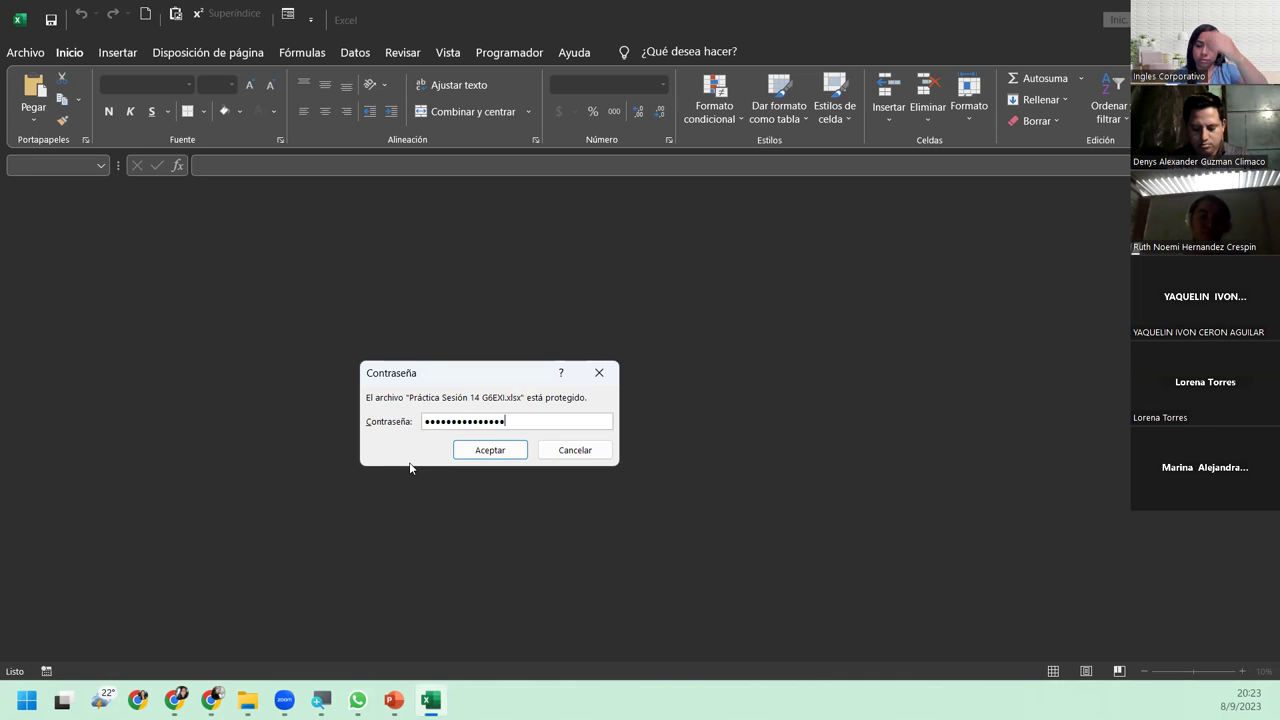
pyautogui.press('Return')
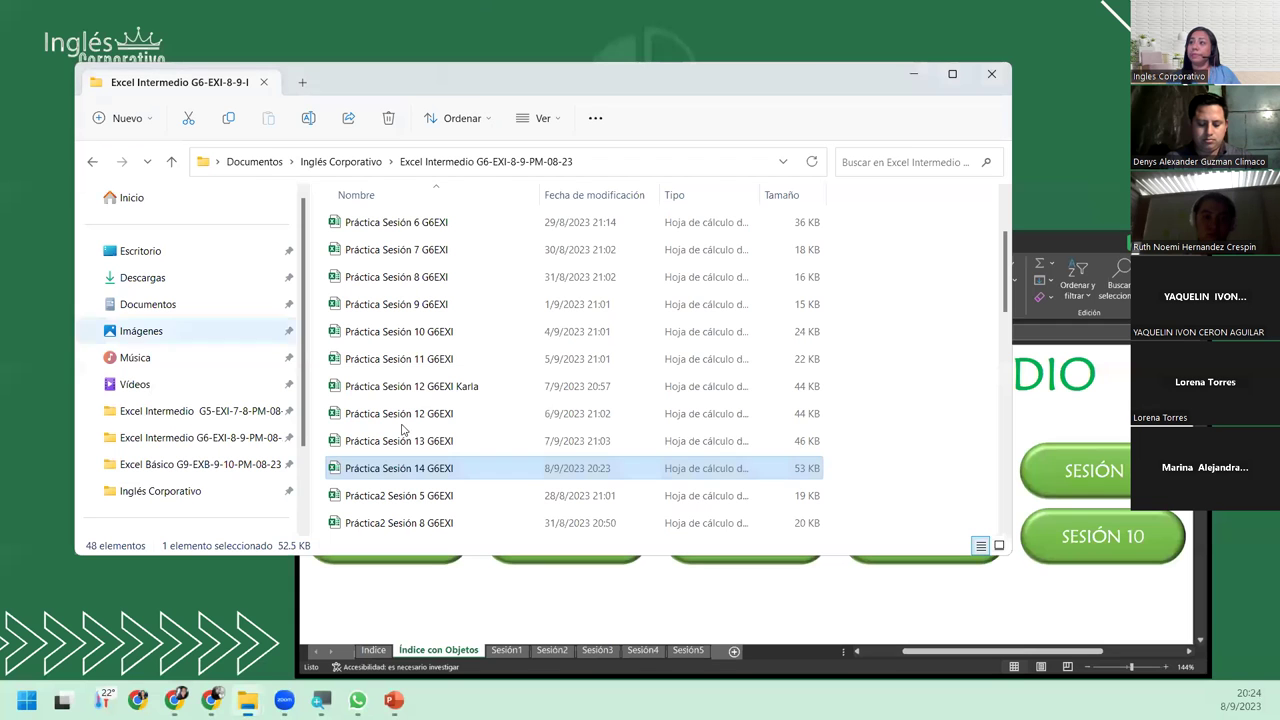
# Step: Reopen the workbook with its password, select cells C4 and E4, then show Índice con Objetos
pyautogui.doubleClick(418, 470)
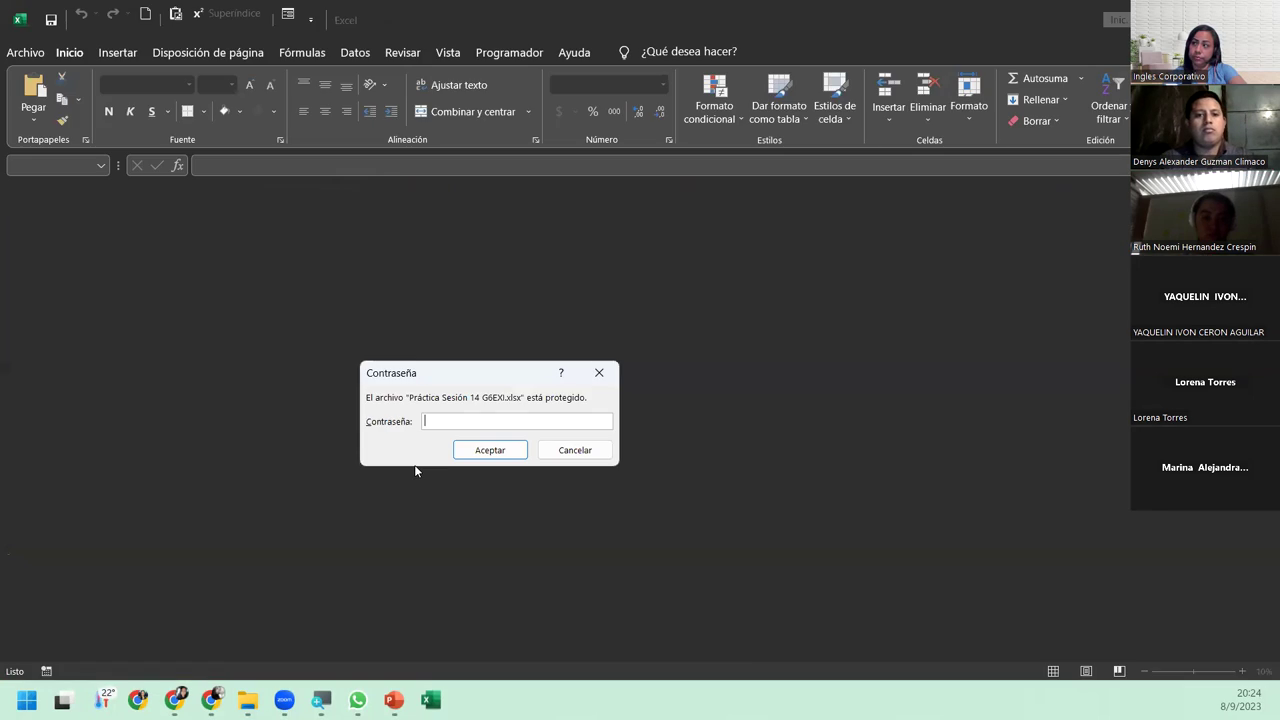
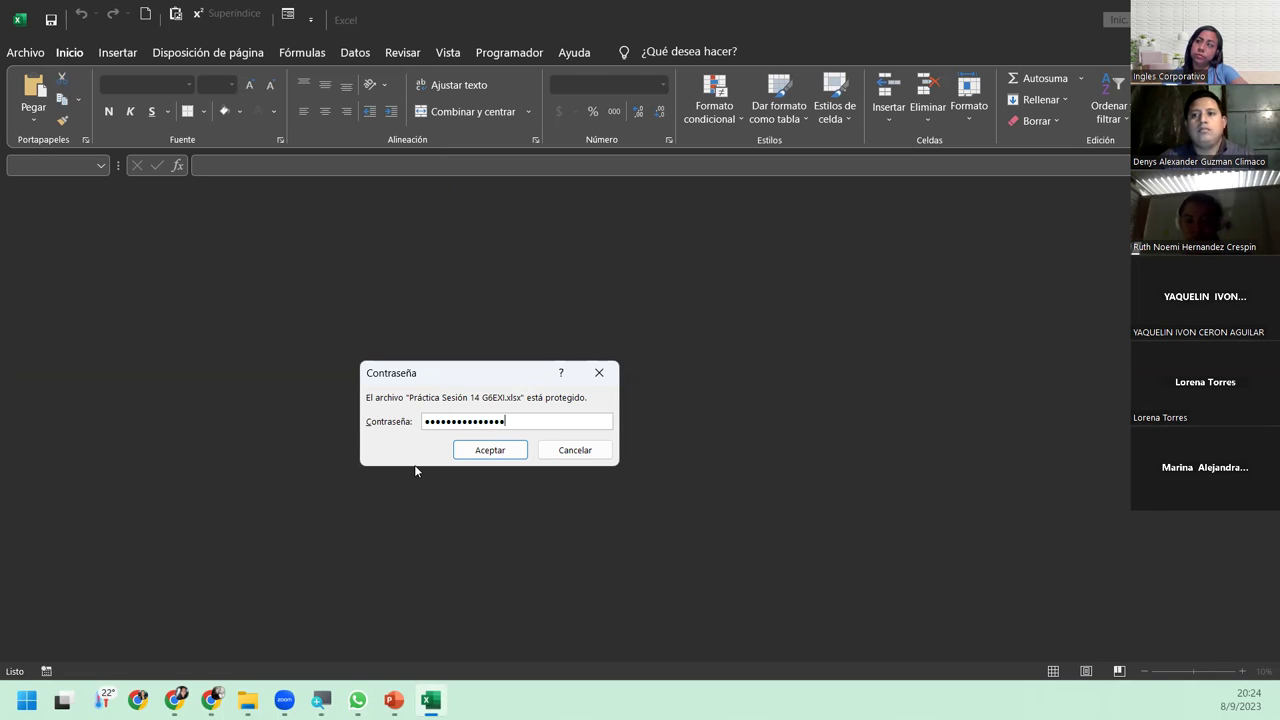
pyautogui.press('Return')
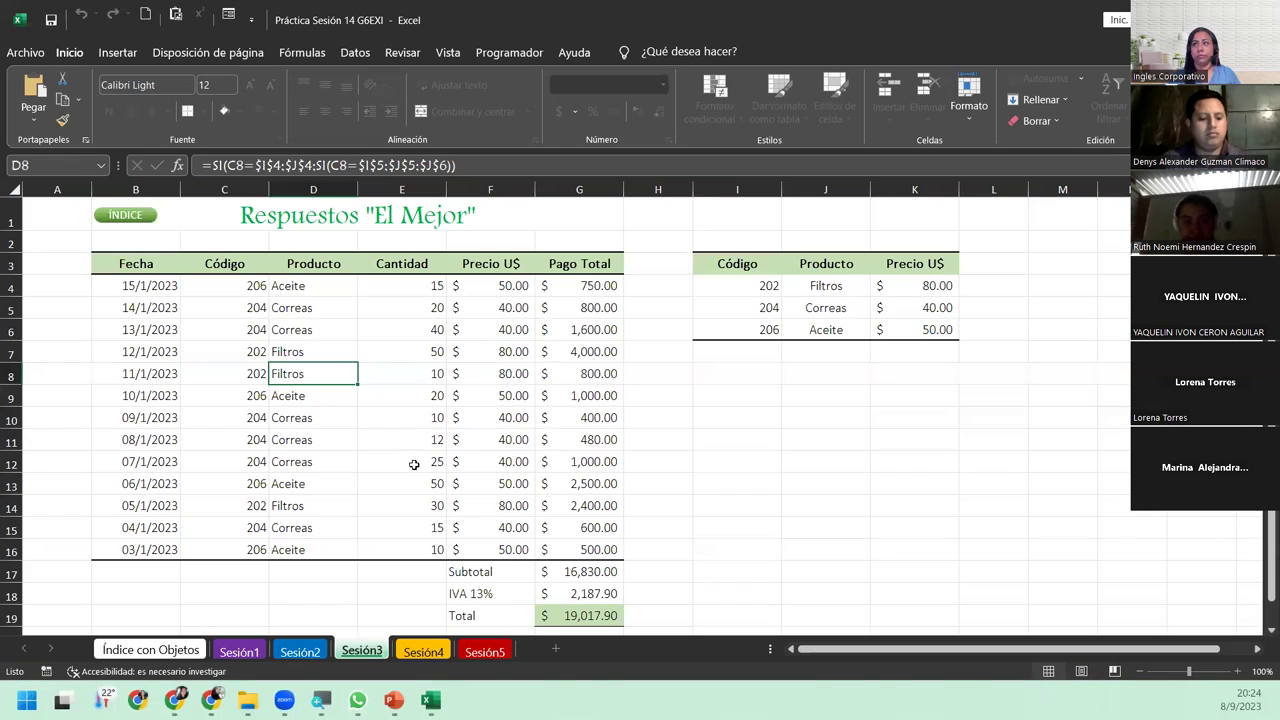
pyautogui.click(252, 290)
pyautogui.click(372, 288)
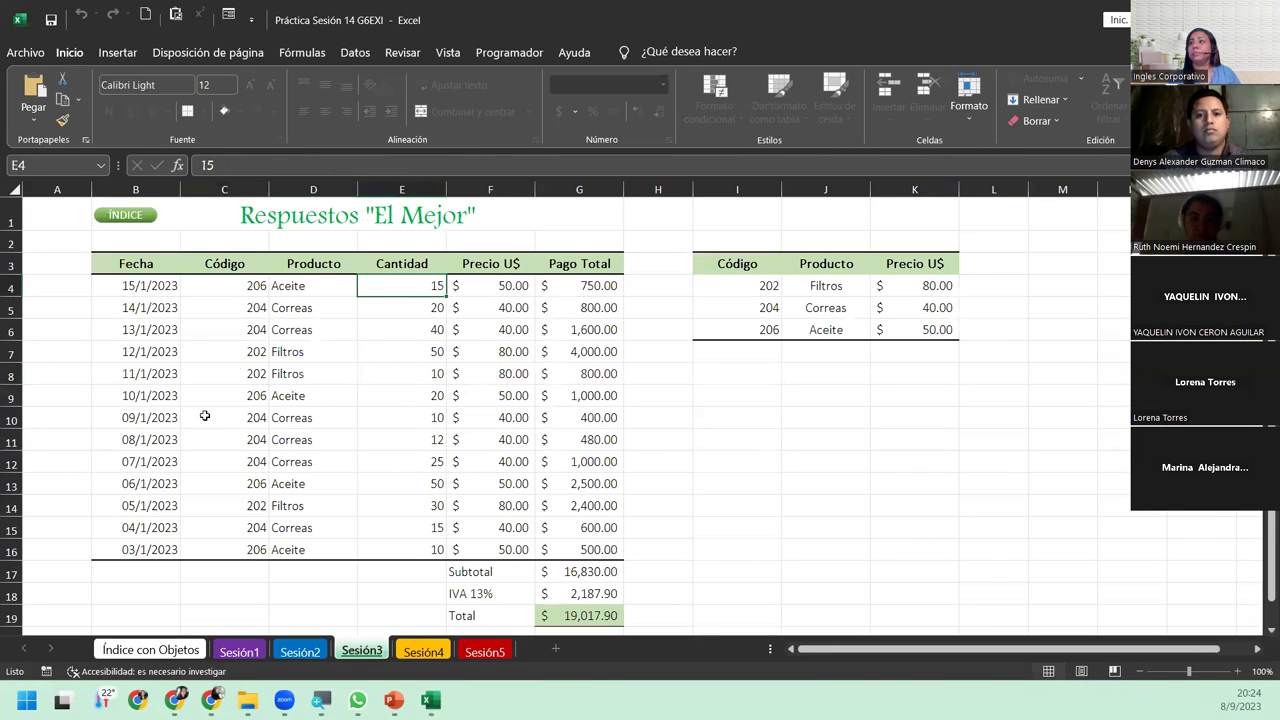
pyautogui.click(143, 652)
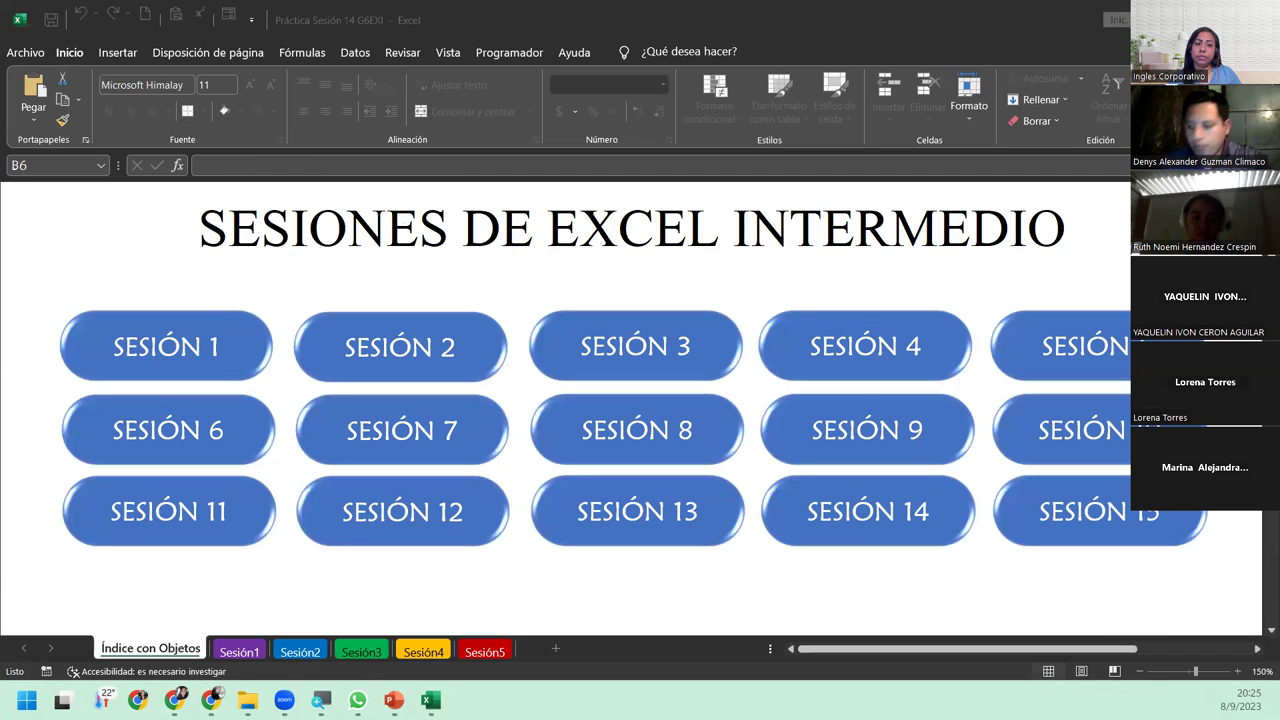
# Step: Clear the password in Cifrar con contraseña so the workbook opens freely, then close it
pyautogui.click(28, 52)
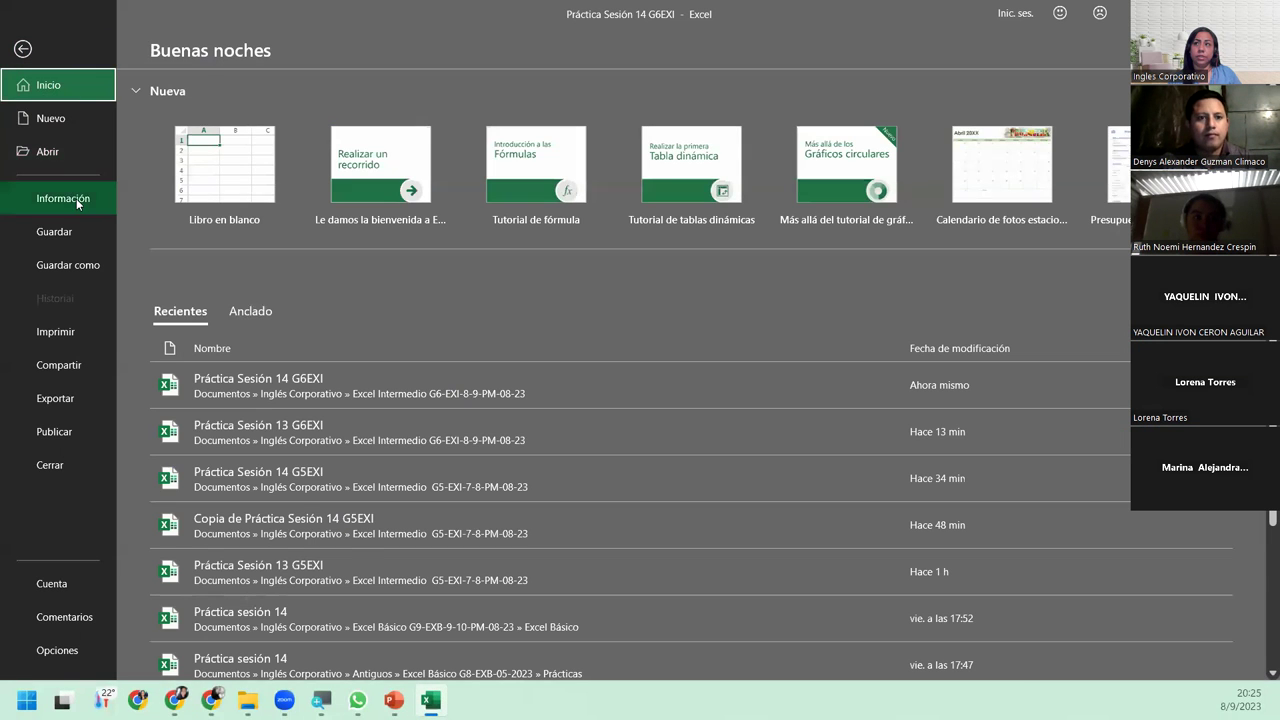
pyautogui.click(72, 198)
pyautogui.click(210, 235)
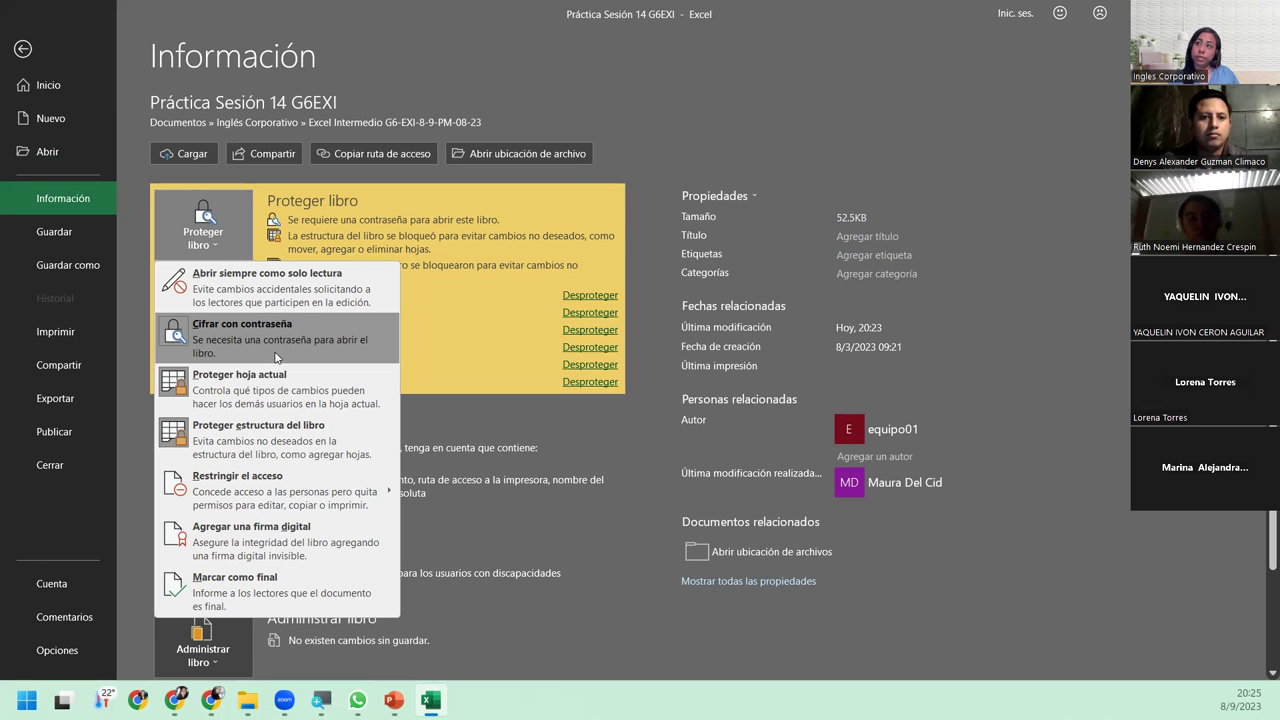
pyautogui.click(276, 357)
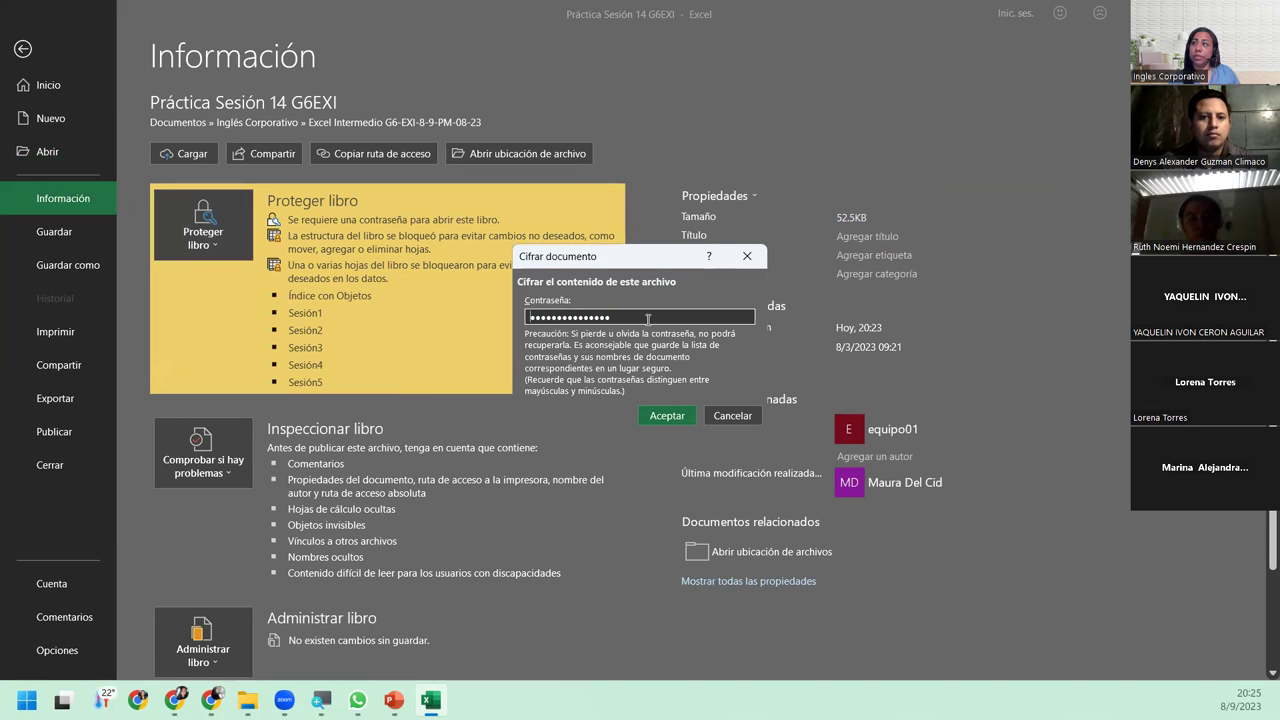
pyautogui.moveTo(647, 318); pyautogui.dragTo(452, 314)
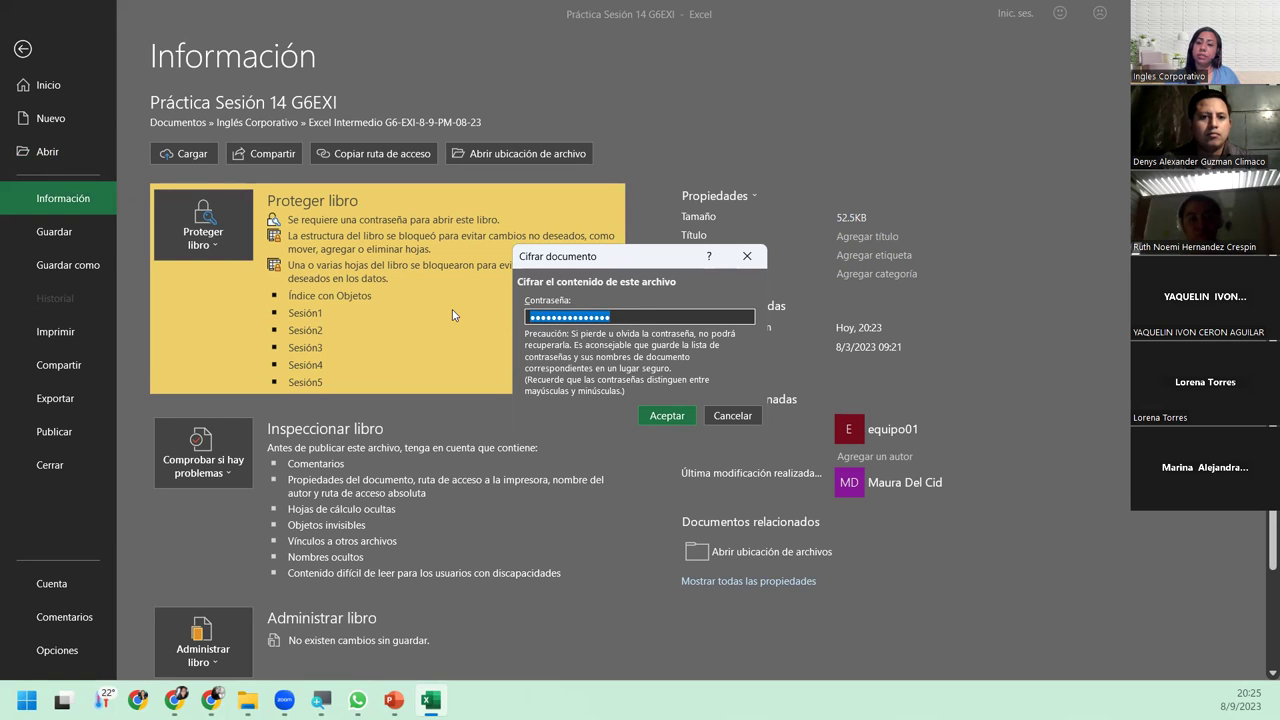
pyautogui.press('BackSpace')
pyautogui.click(644, 414)
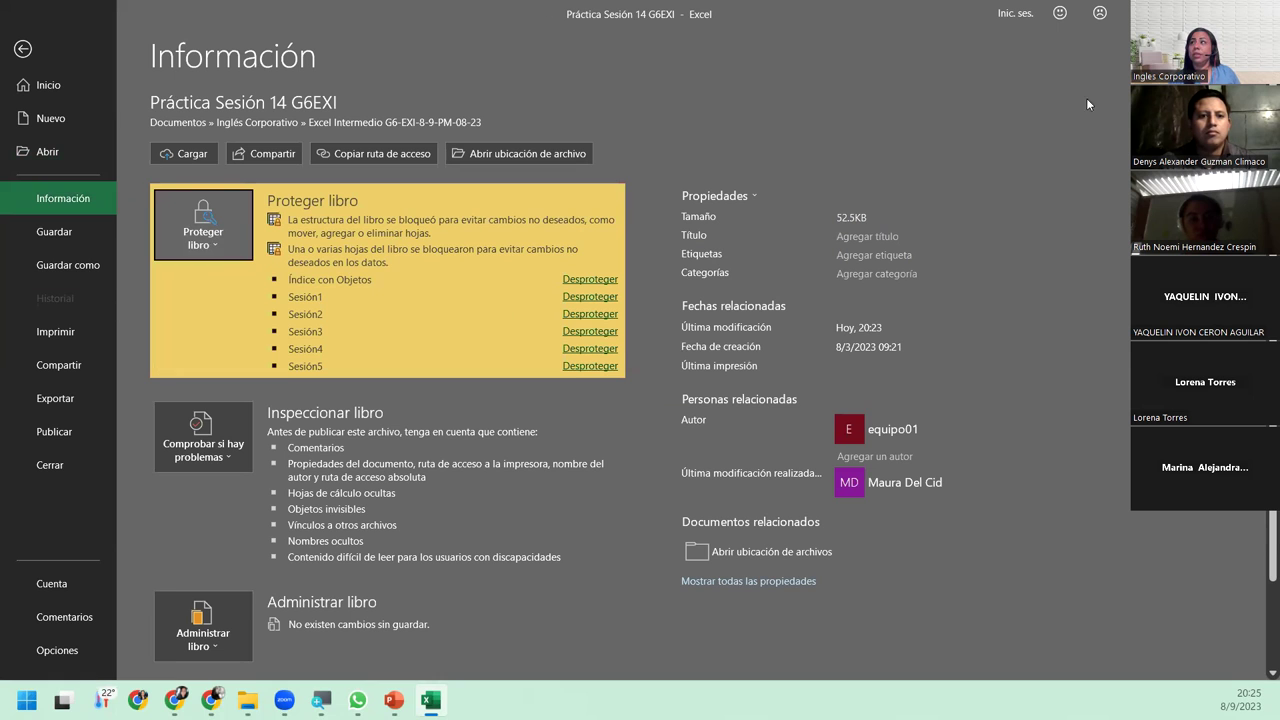
pyautogui.press('Escape')
pyautogui.hotkey('alt', 'F4')
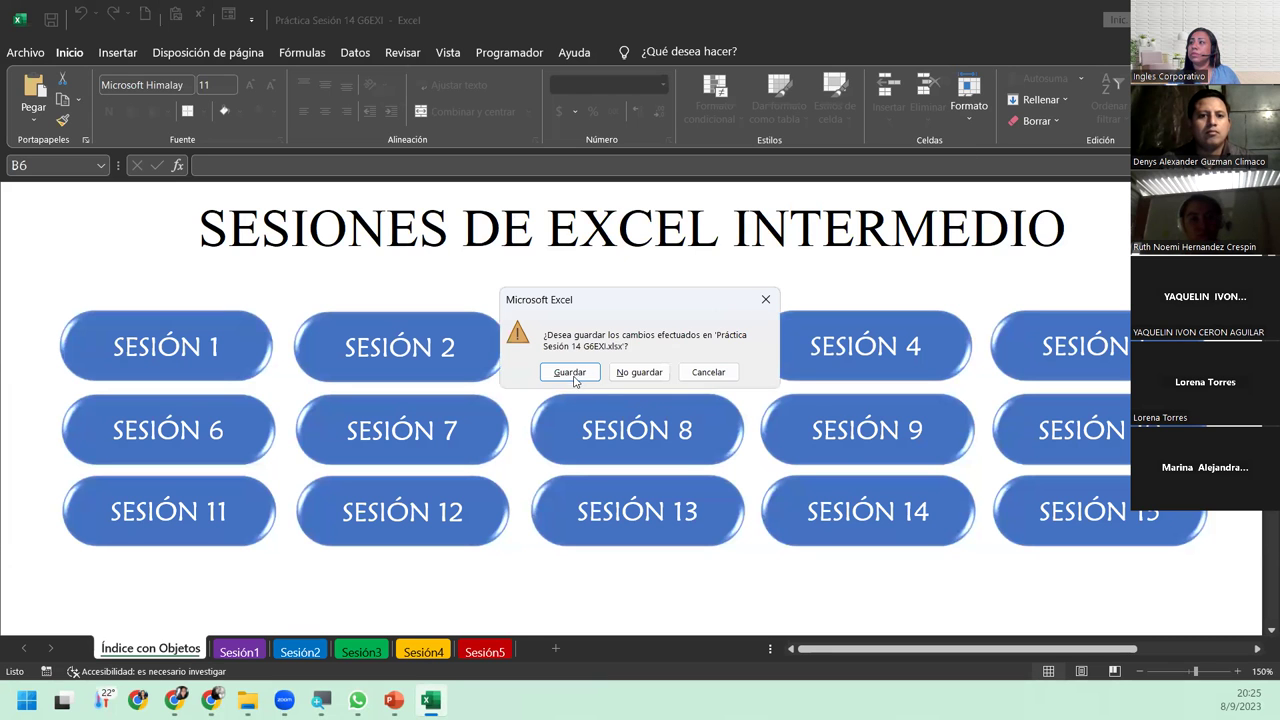
# Step: Save the changes, reopen Práctica Sesión 14 G6EXI, and go to Archivo > Guardar como
pyautogui.click(575, 378)
pyautogui.doubleClick(399, 468)
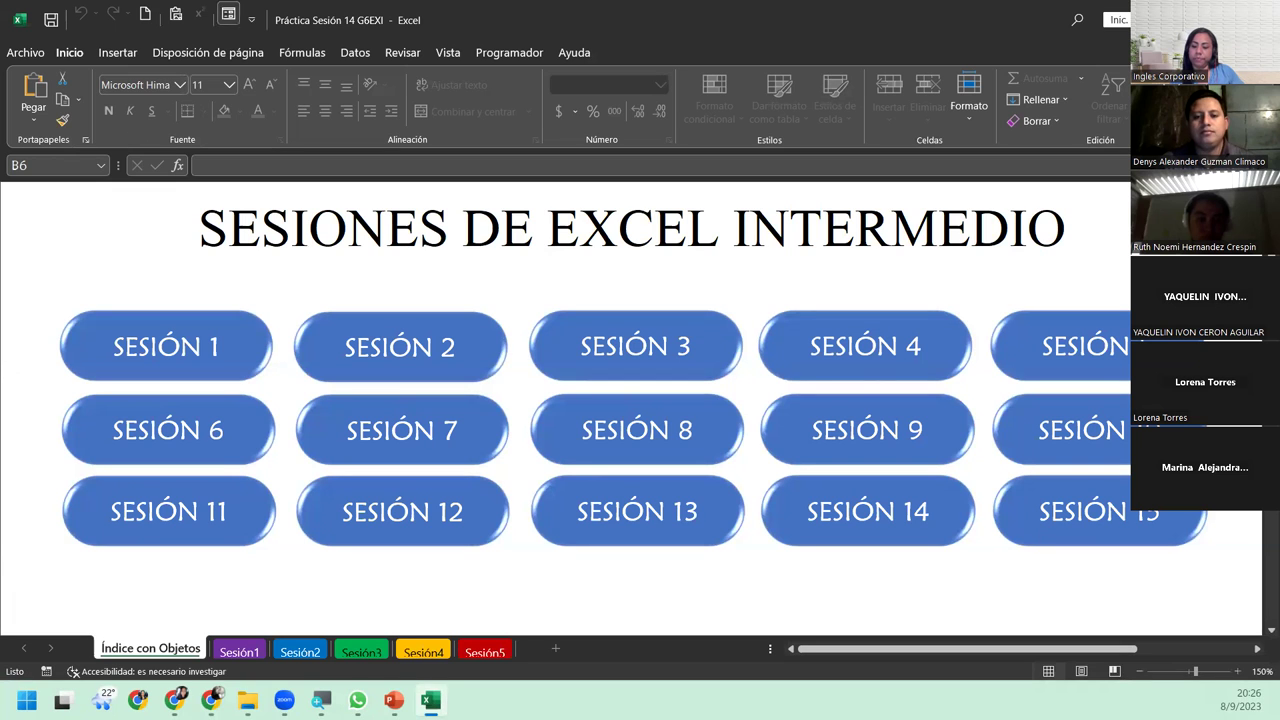
pyautogui.click(25, 53)
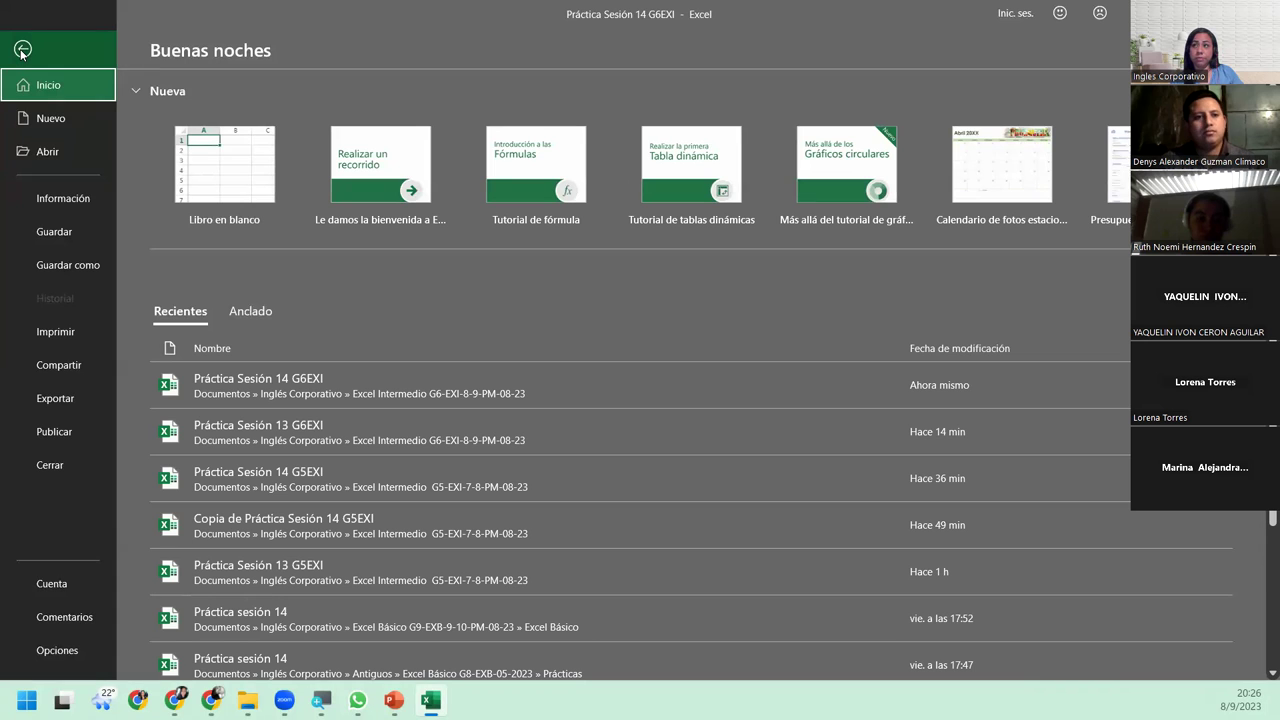
pyautogui.click(63, 198)
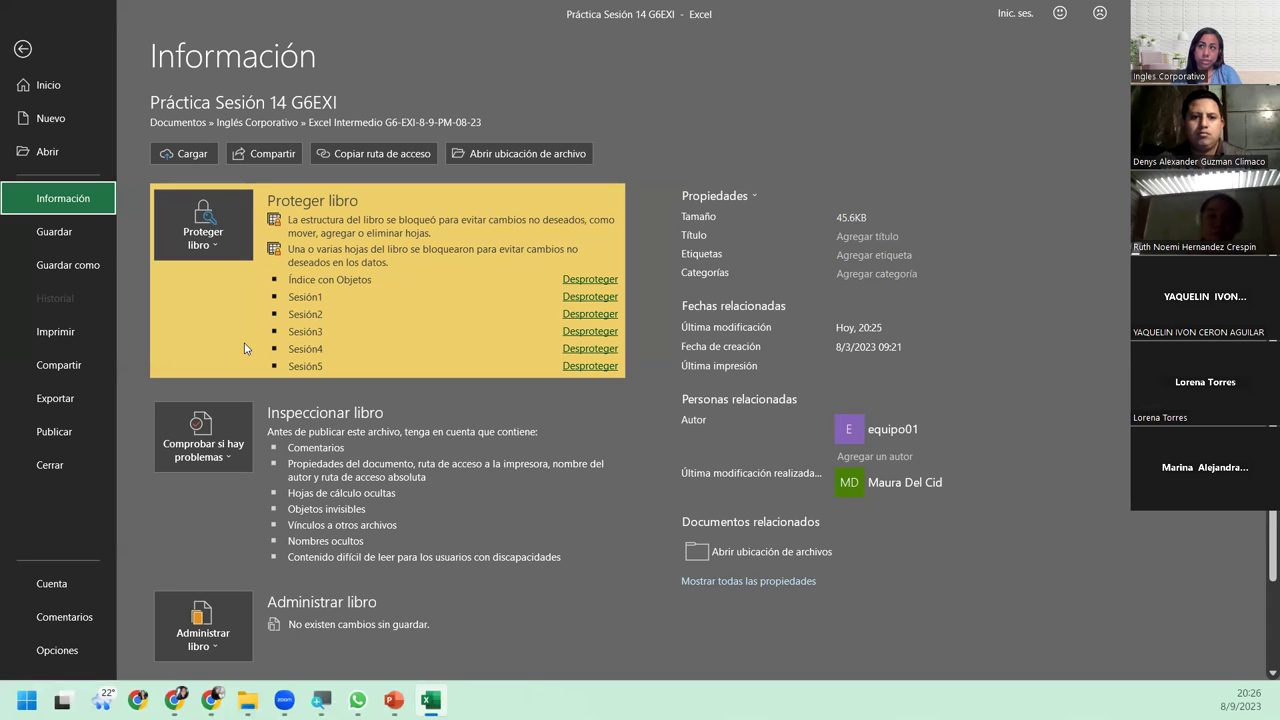
pyautogui.click(60, 266)
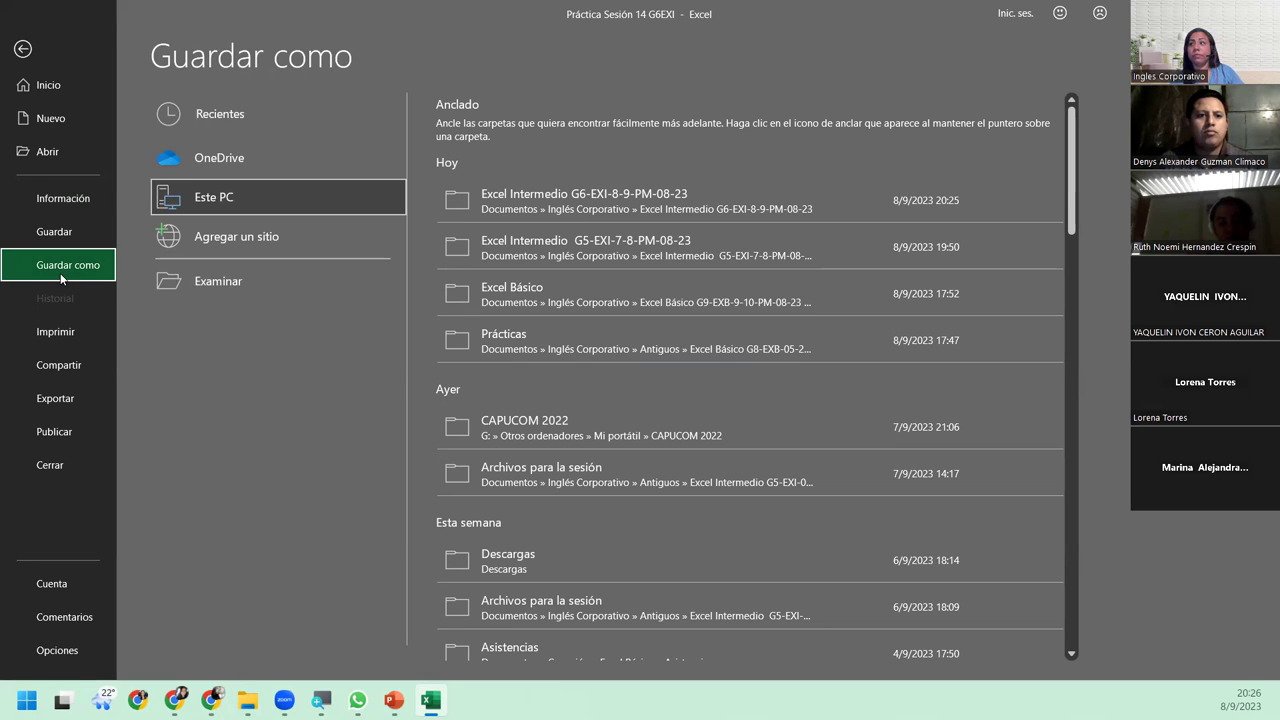
# Step: Add an opening password in Opciones generales and save over the existing Práctica Sesión 14 G6EXI file
pyautogui.click(237, 290)
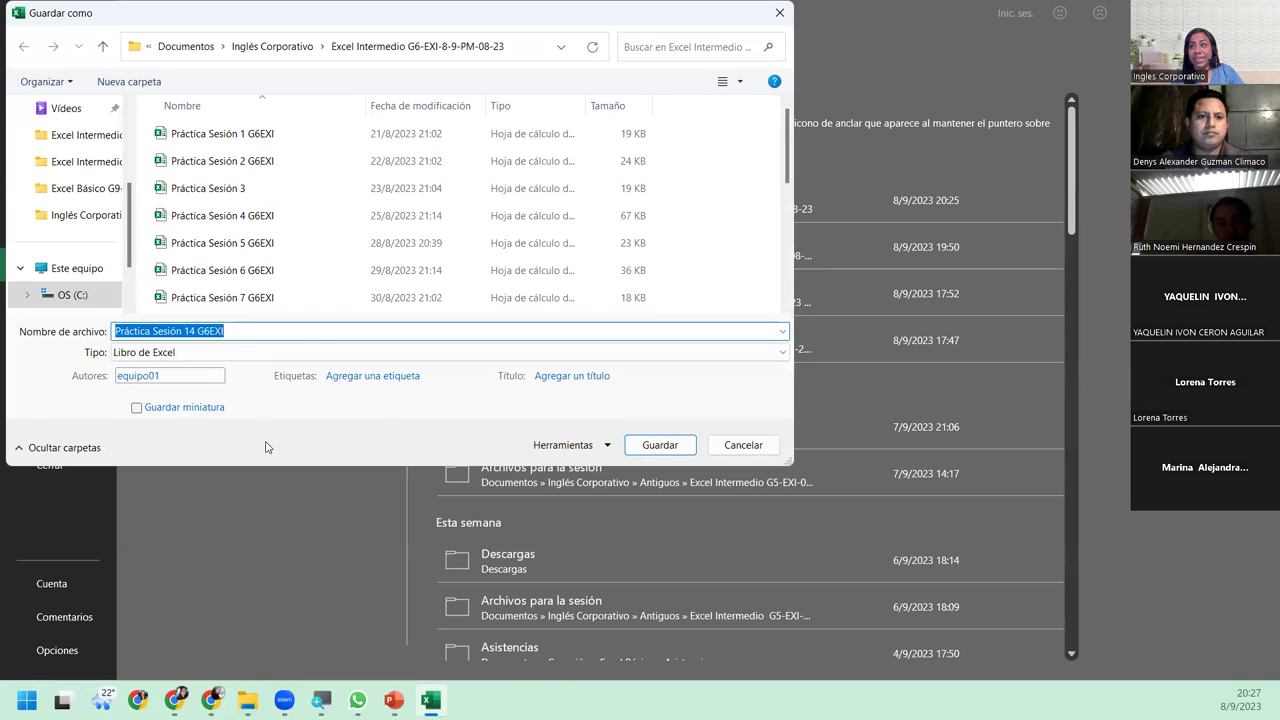
pyautogui.click(572, 448)
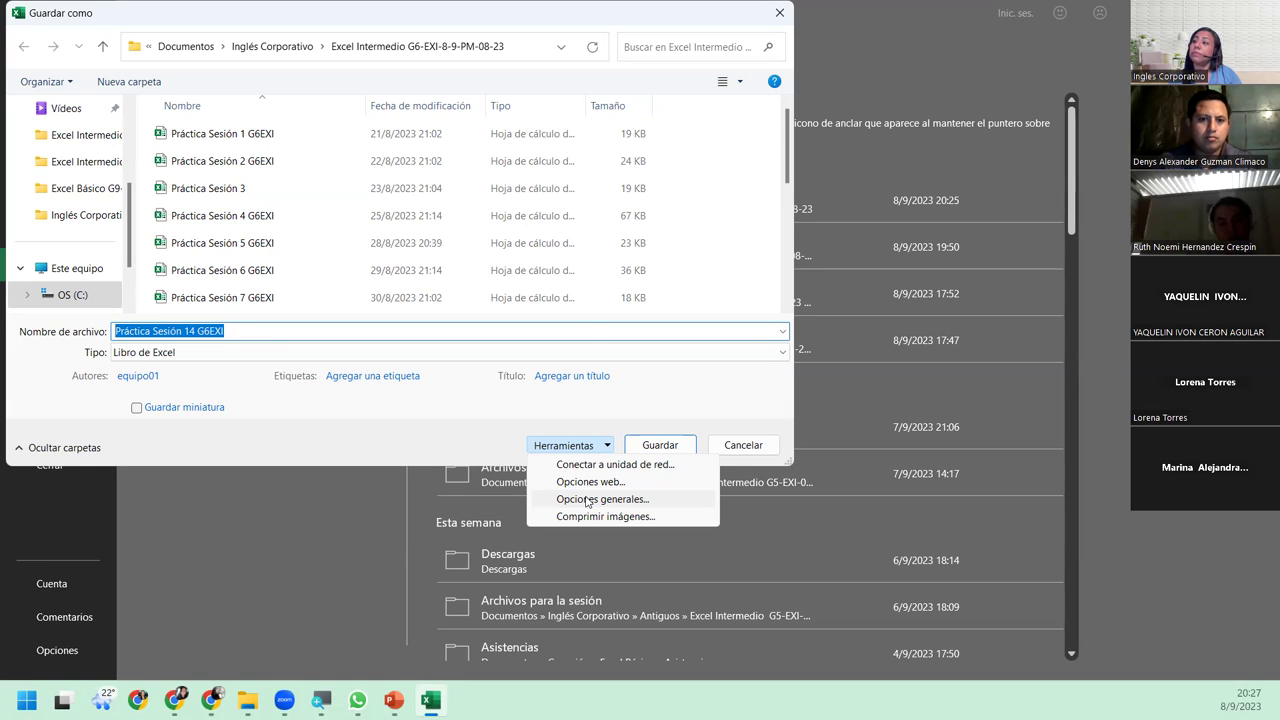
pyautogui.click(590, 499)
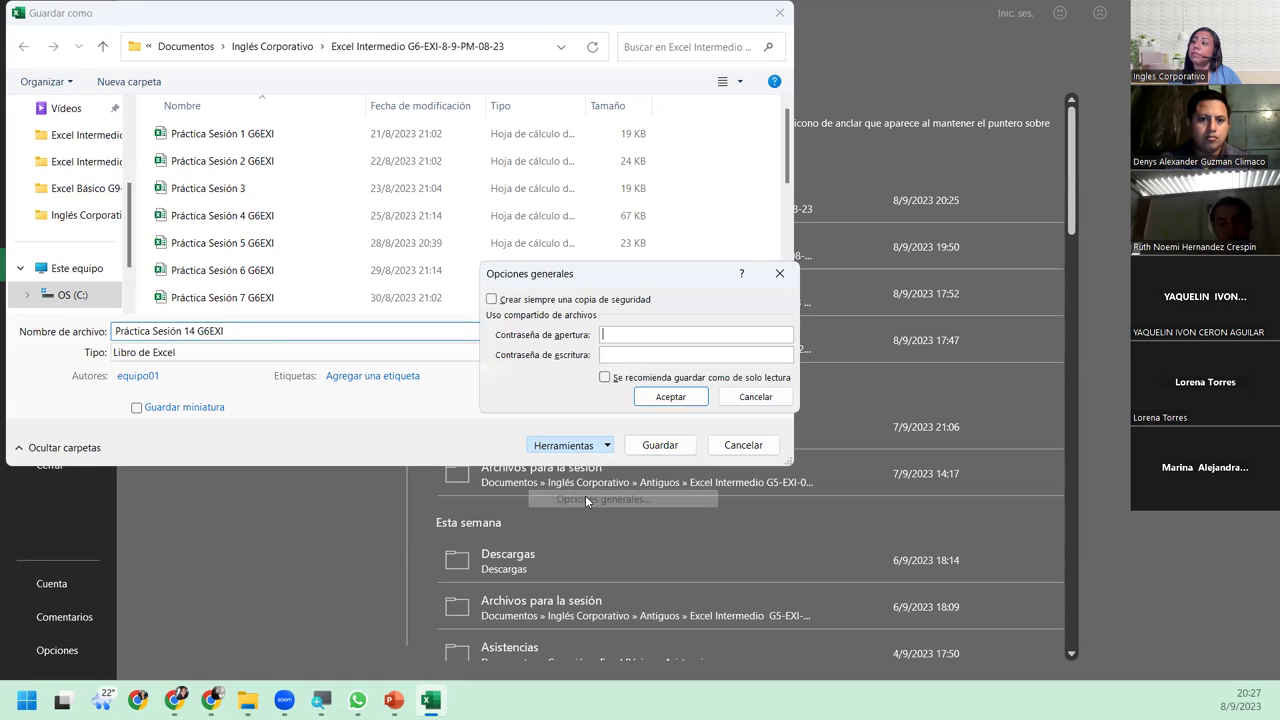
pyautogui.click(634, 334)
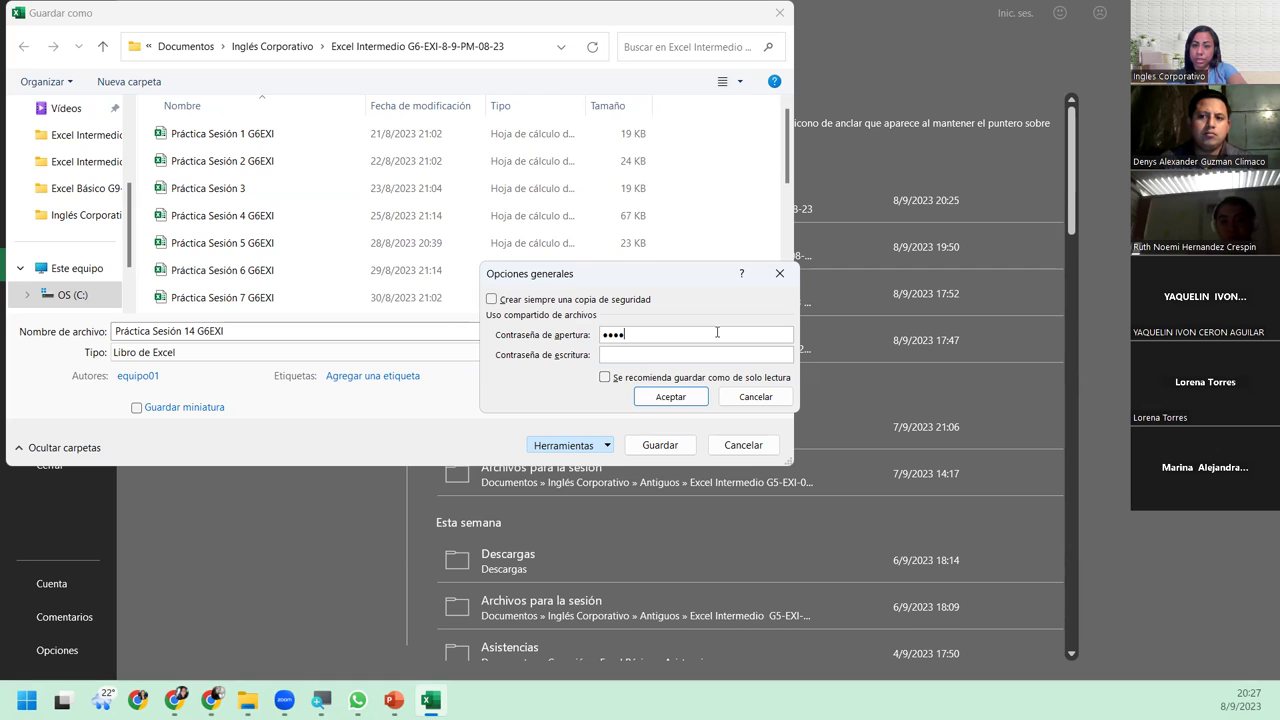
pyautogui.press('Tab')
pyautogui.press('Tab')
pyautogui.press('Tab')
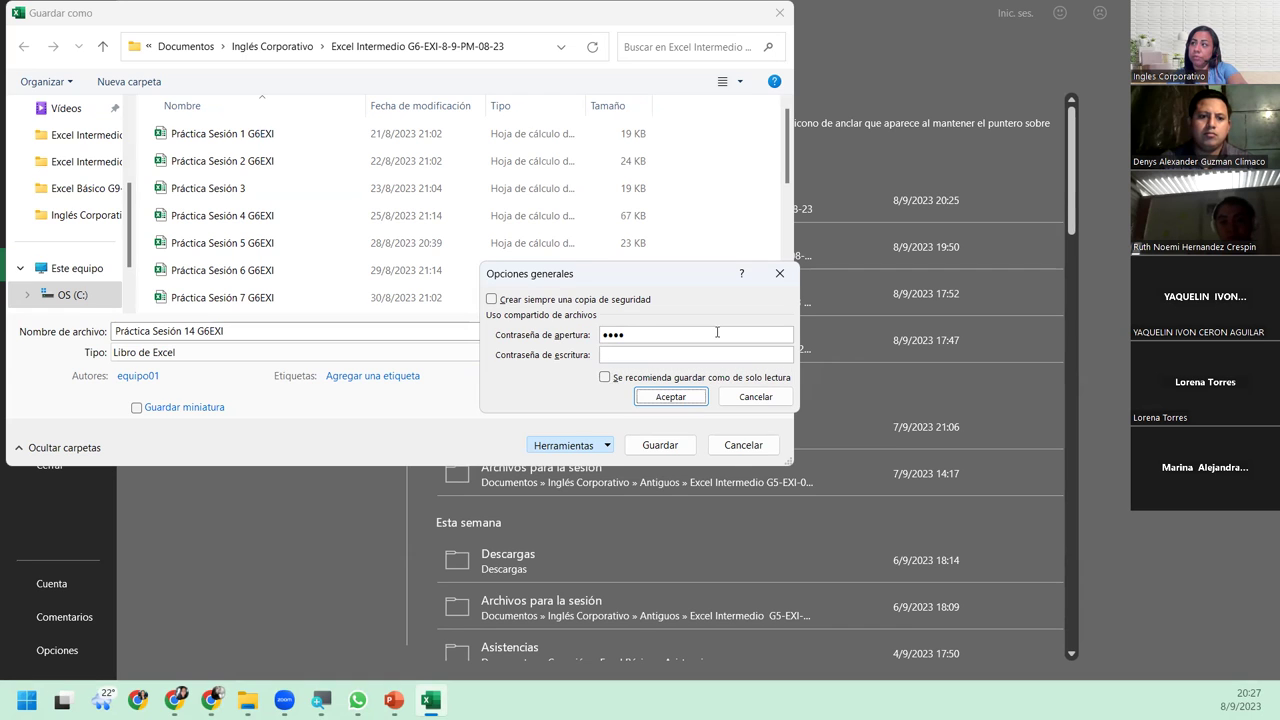
pyautogui.press('Return')
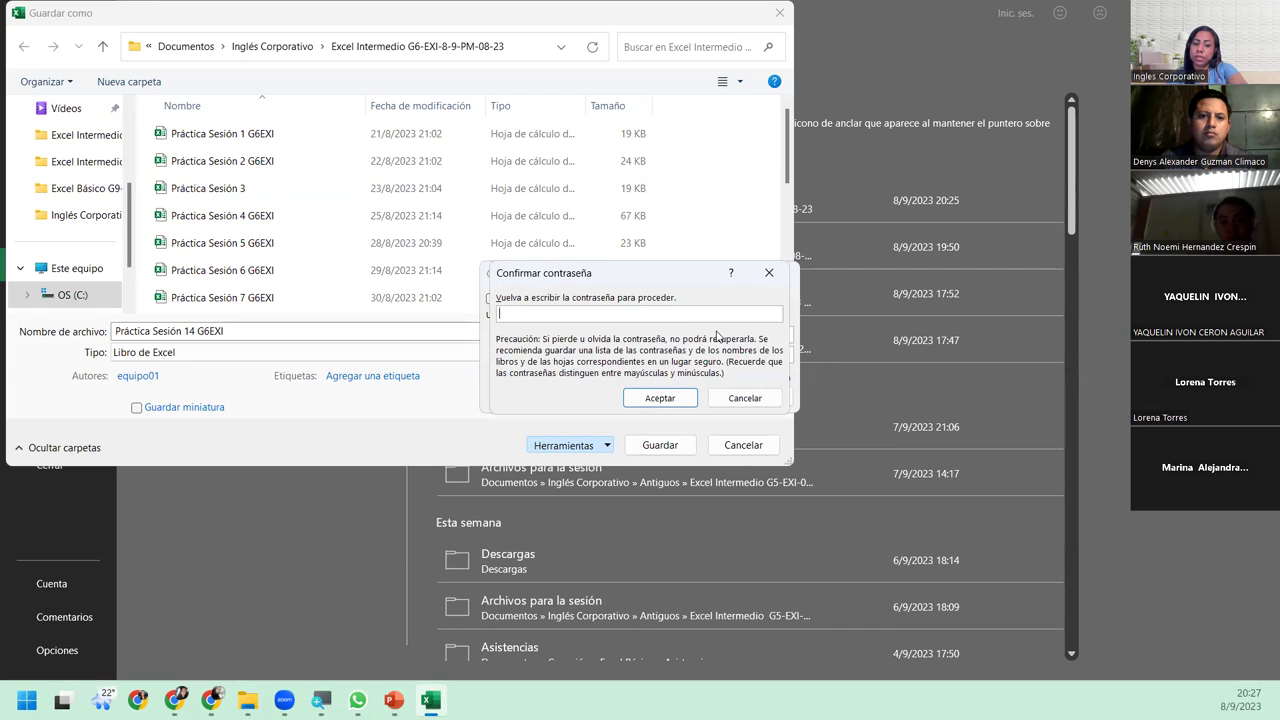
pyautogui.write('4')
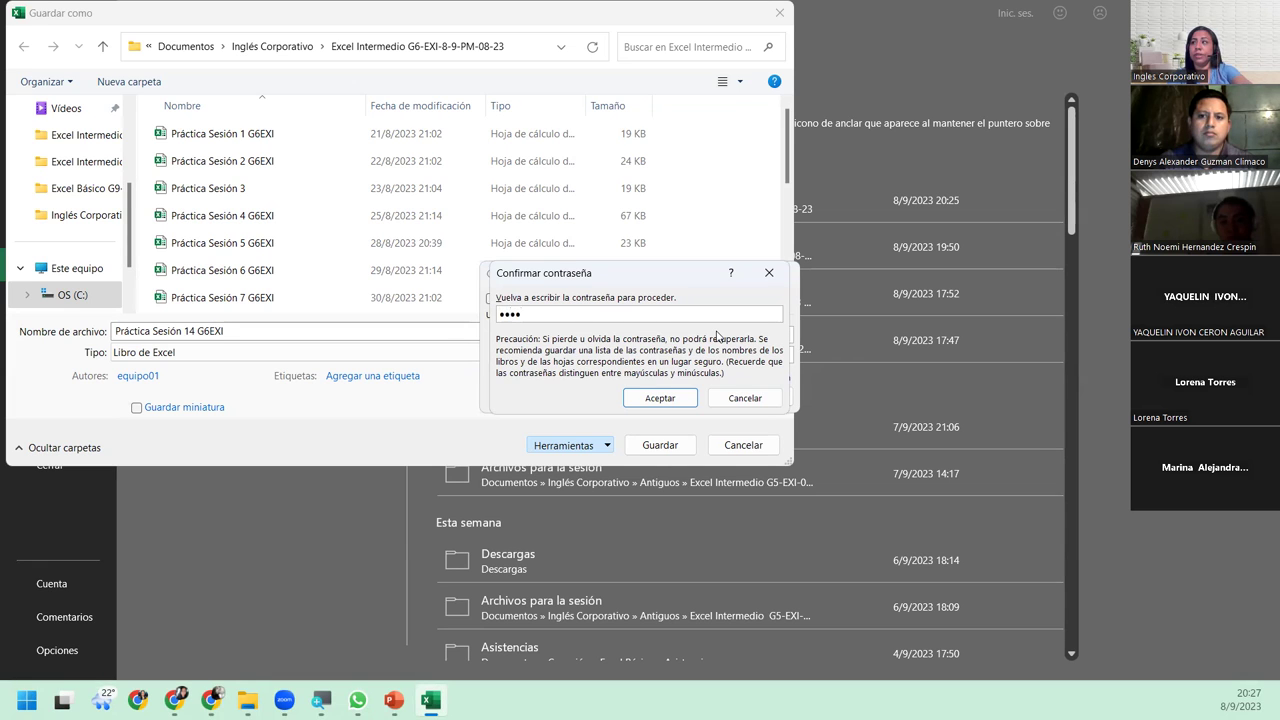
pyautogui.press('Return')
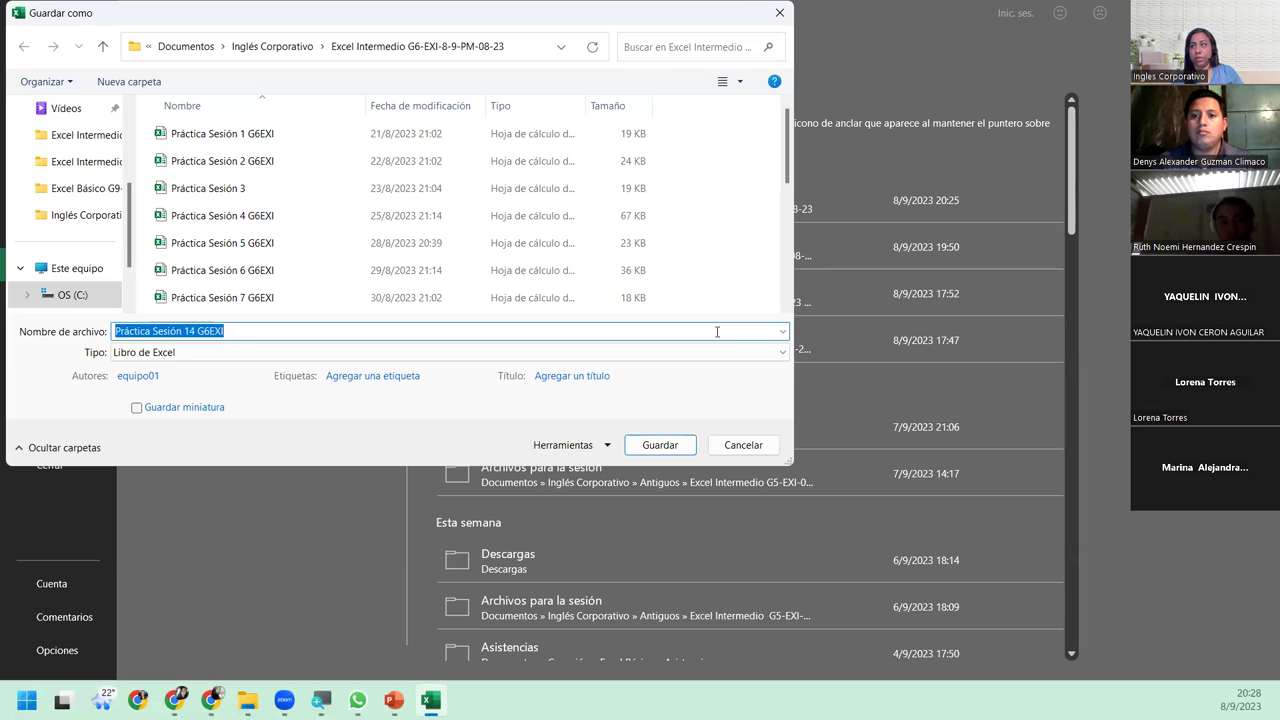
pyautogui.click(657, 445)
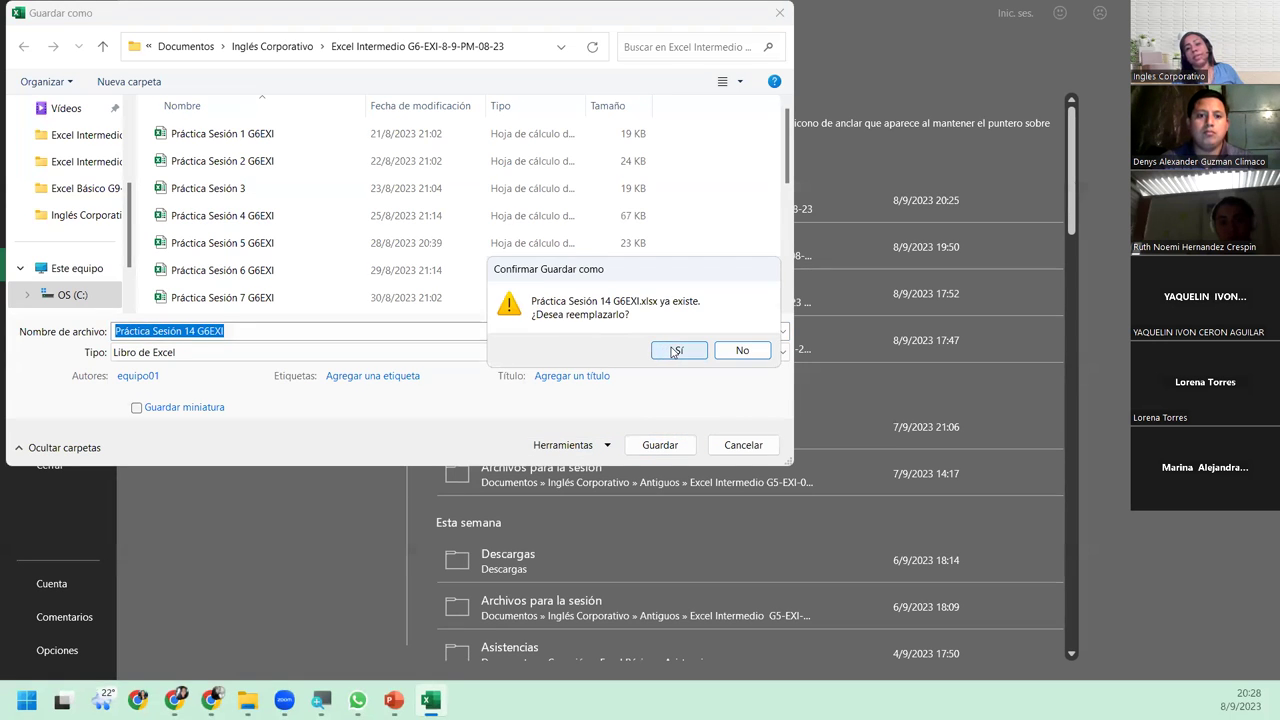
pyautogui.click(677, 351)
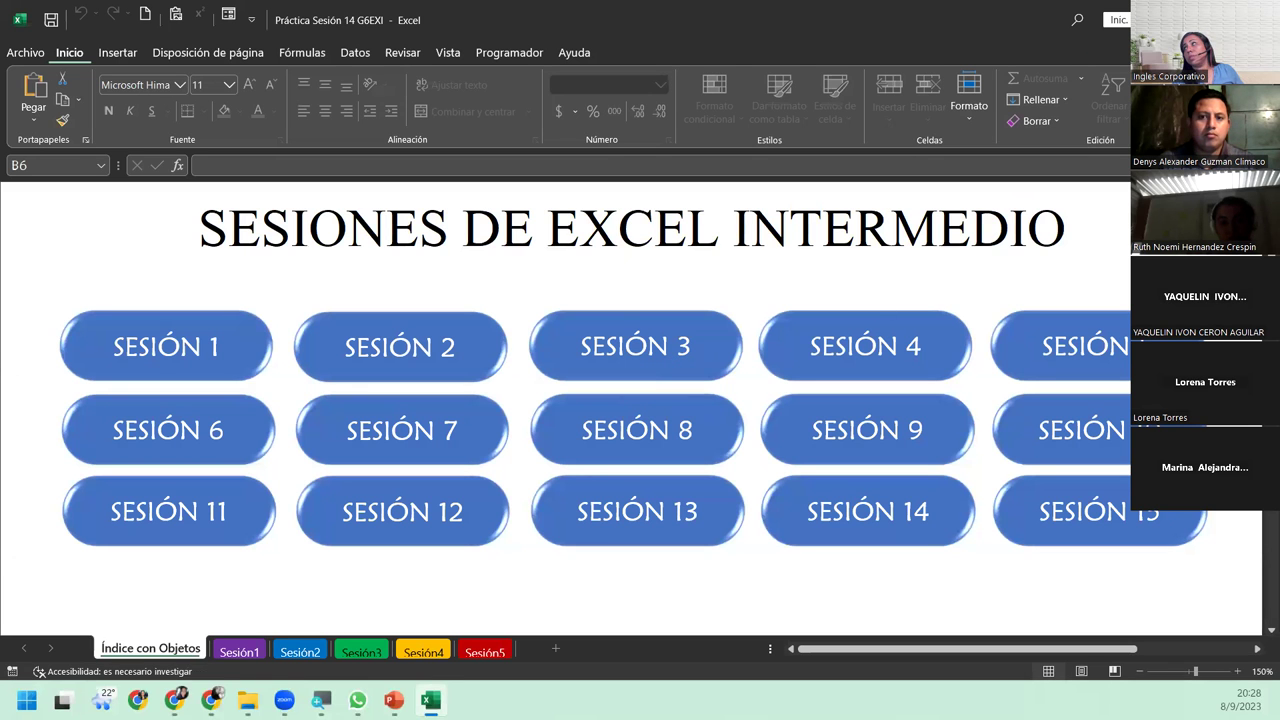
# Step: Close the workbook and reopen it by entering its opening password
pyautogui.click(1262, 20)
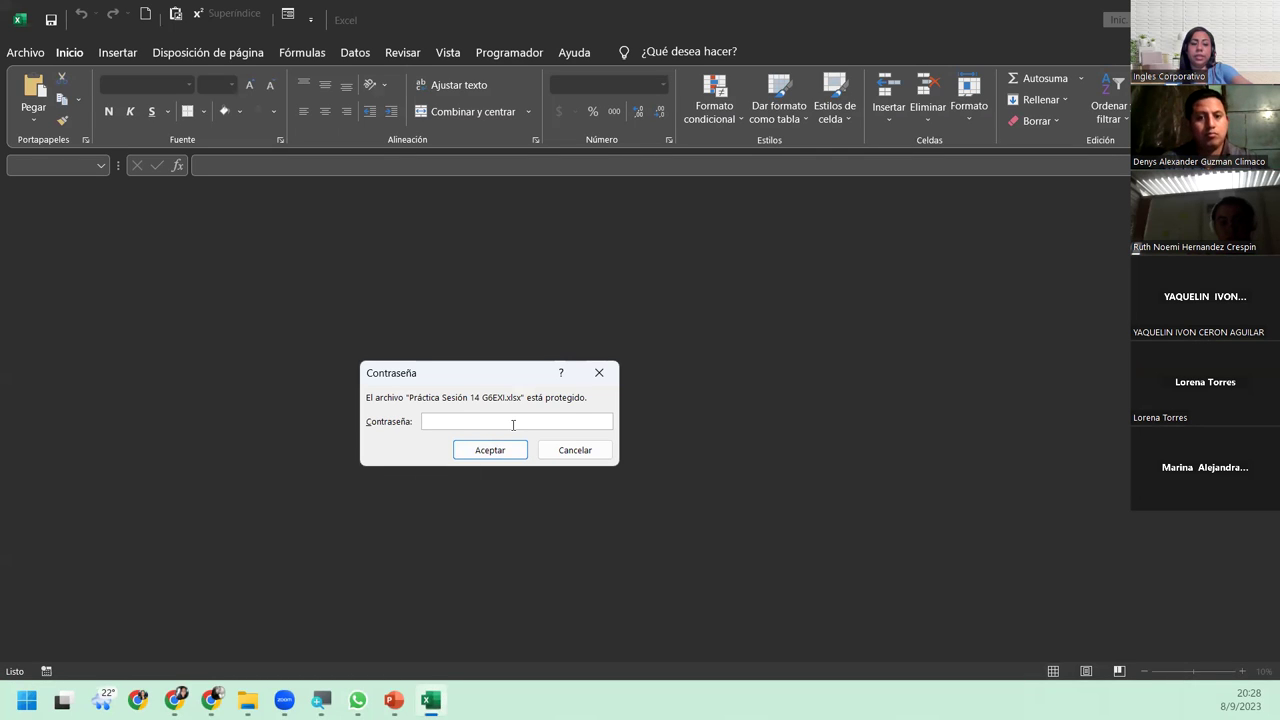
pyautogui.write('4')
pyautogui.press('Return')
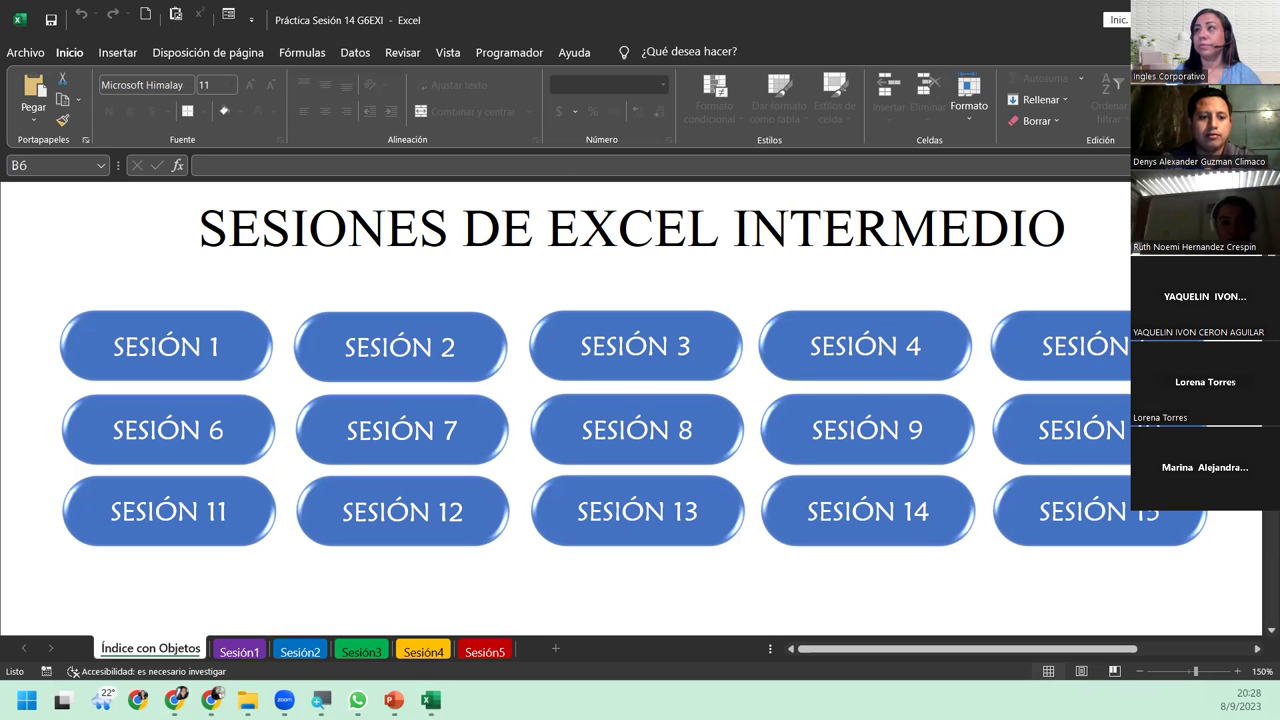
# Step: Clear the opening password in the Guardar como Opciones generales dialog
pyautogui.click(40, 51)
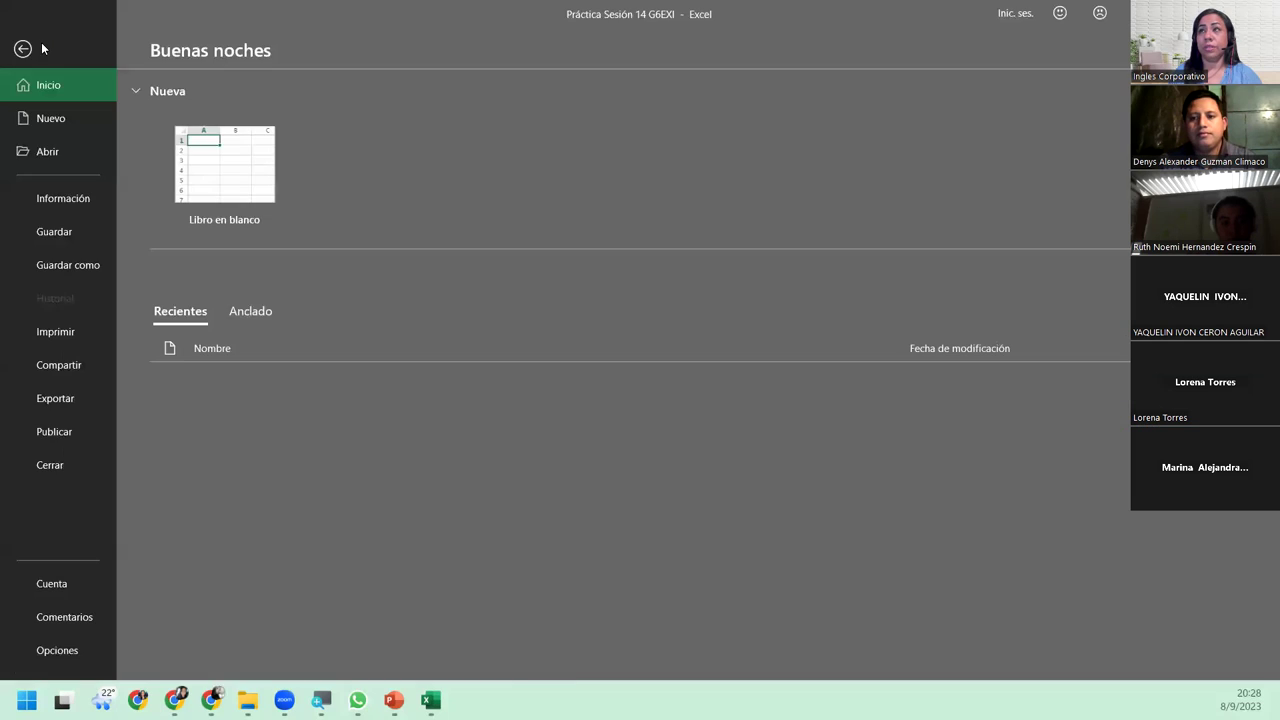
pyautogui.click(77, 263)
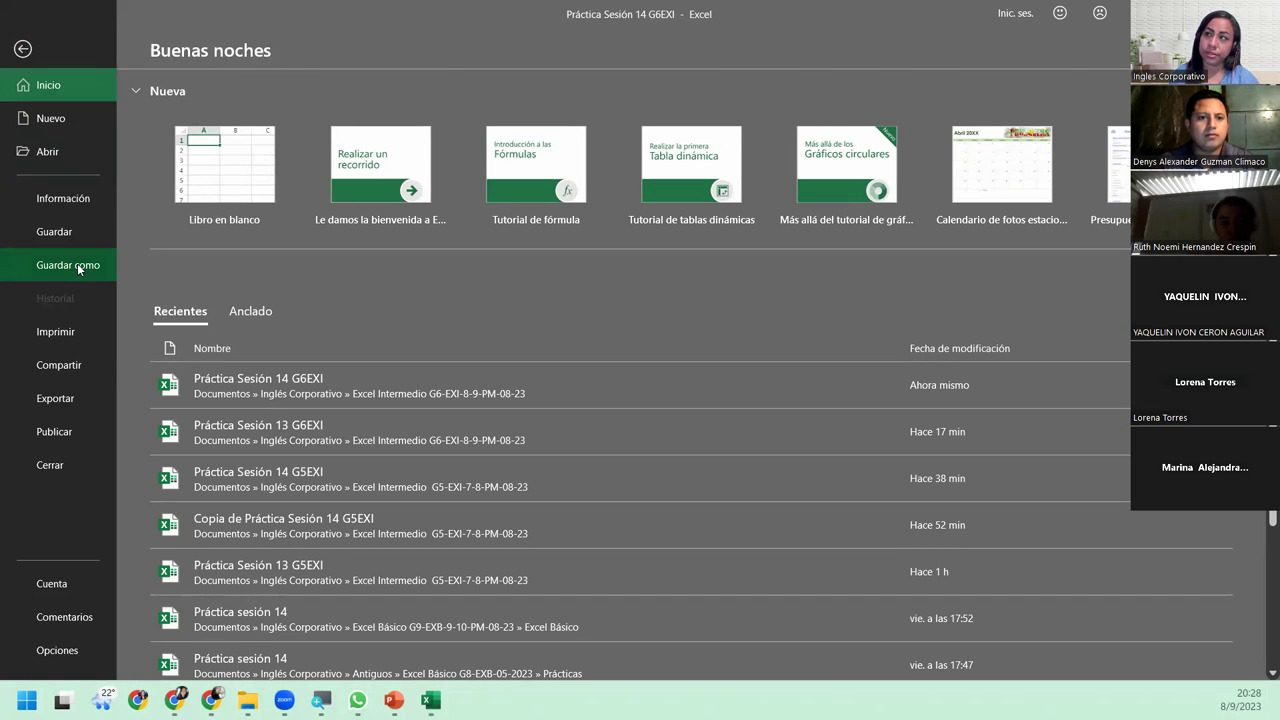
pyautogui.click(315, 282)
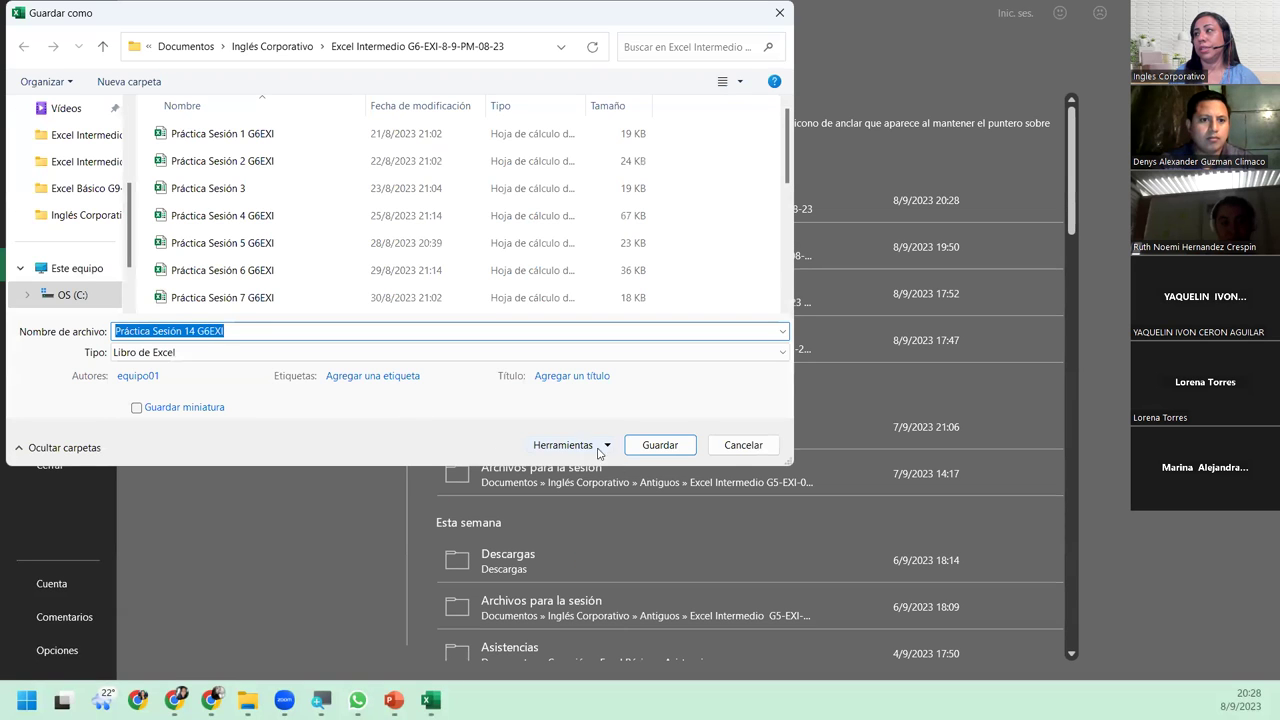
pyautogui.click(584, 445)
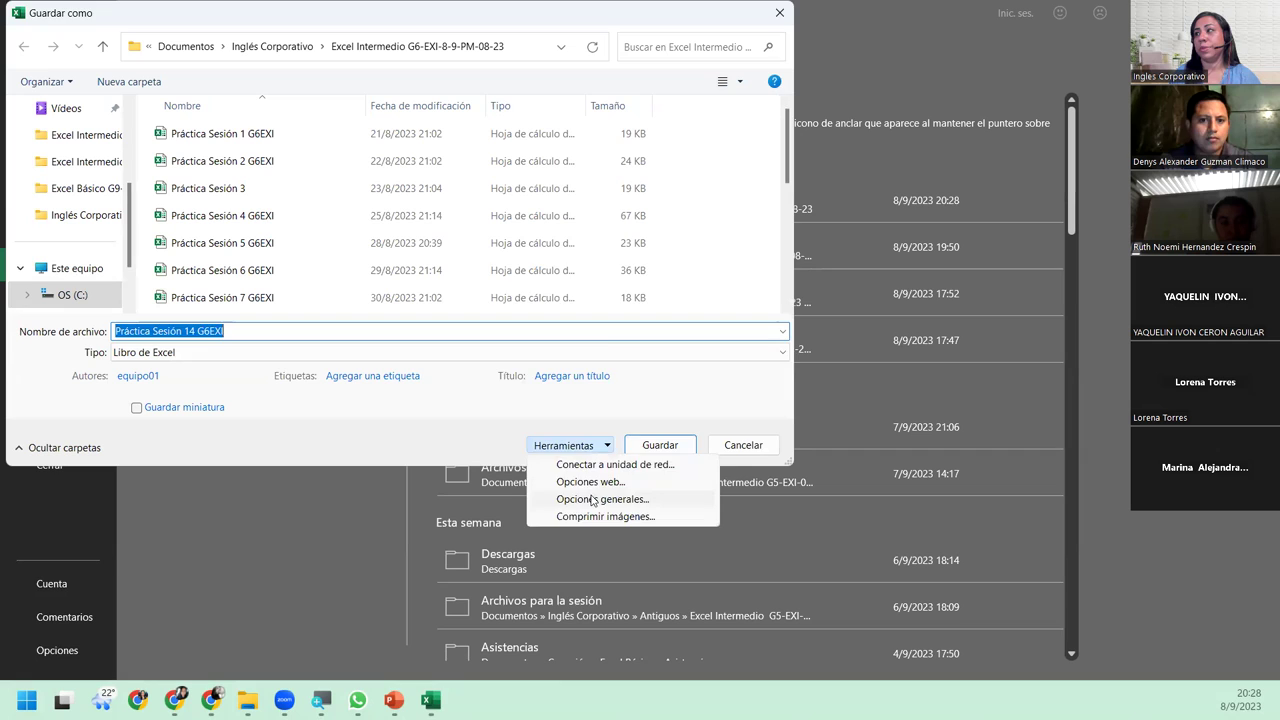
pyautogui.click(592, 498)
pyautogui.press('BackSpace')
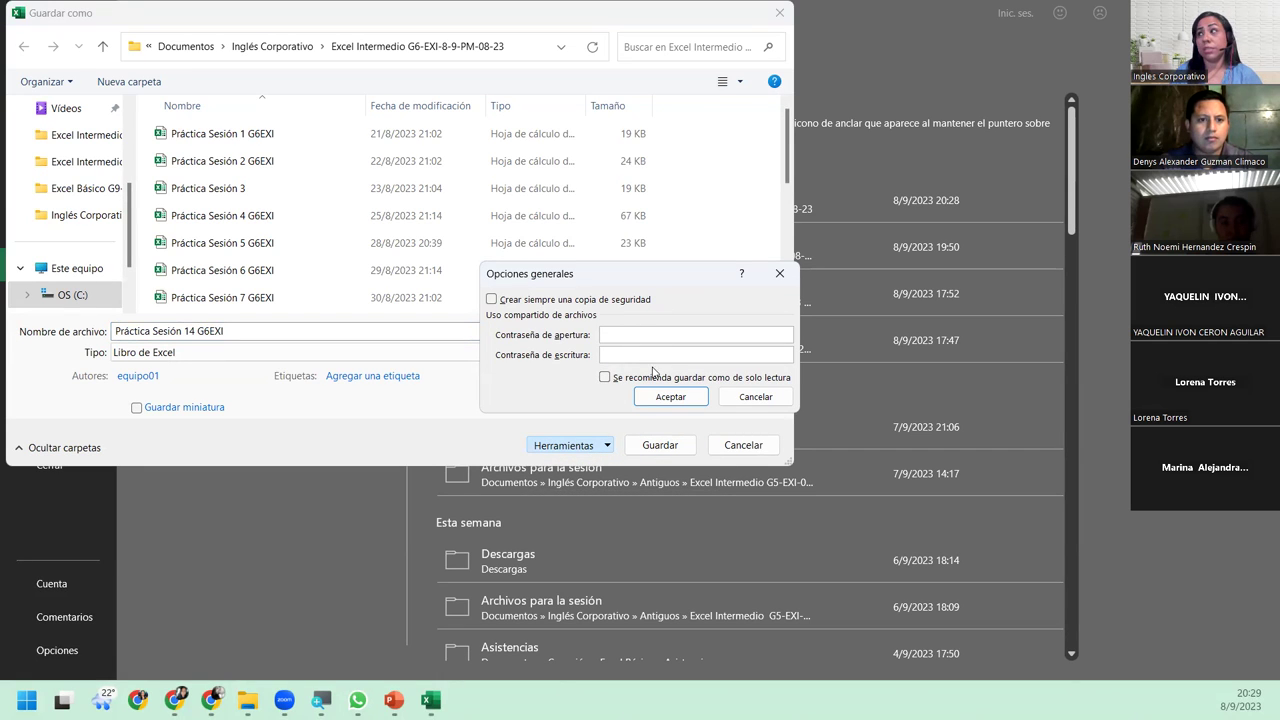
pyautogui.click(670, 397)
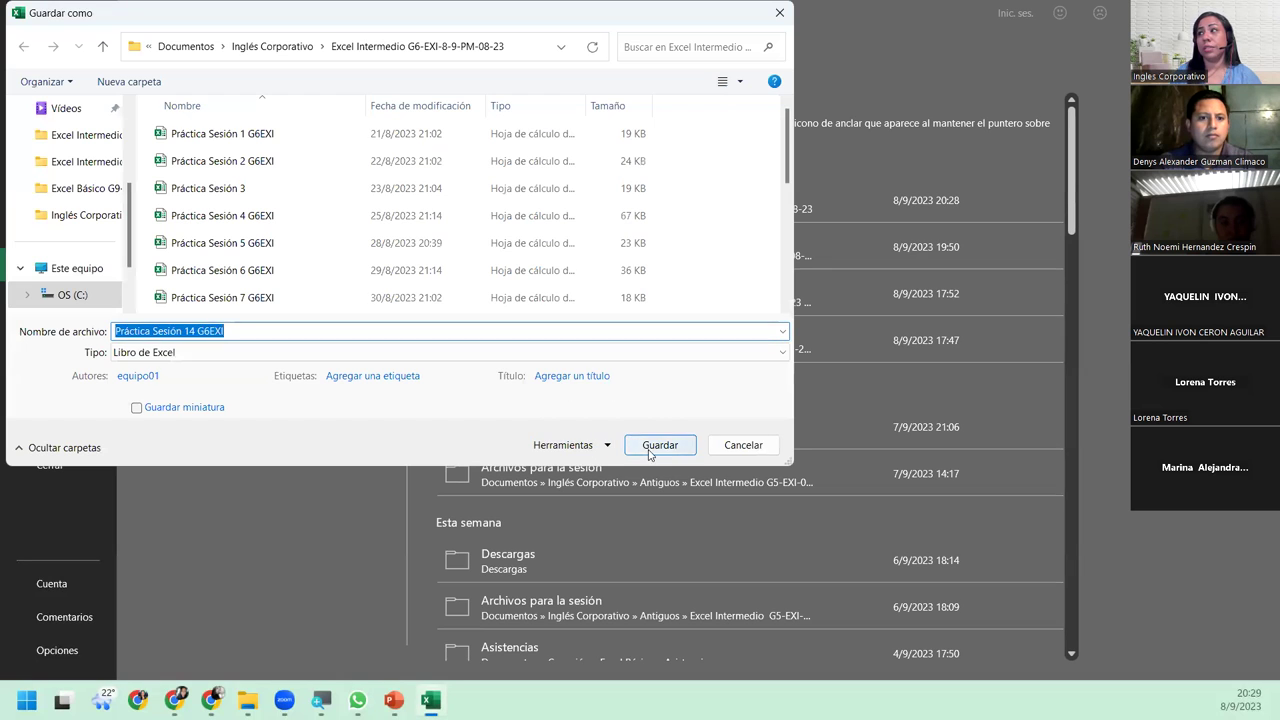
# Step: Save over the existing file, then close and reopen Práctica Sesión 14 G6EXI without a password
pyautogui.click(660, 445)
pyautogui.click(676, 350)
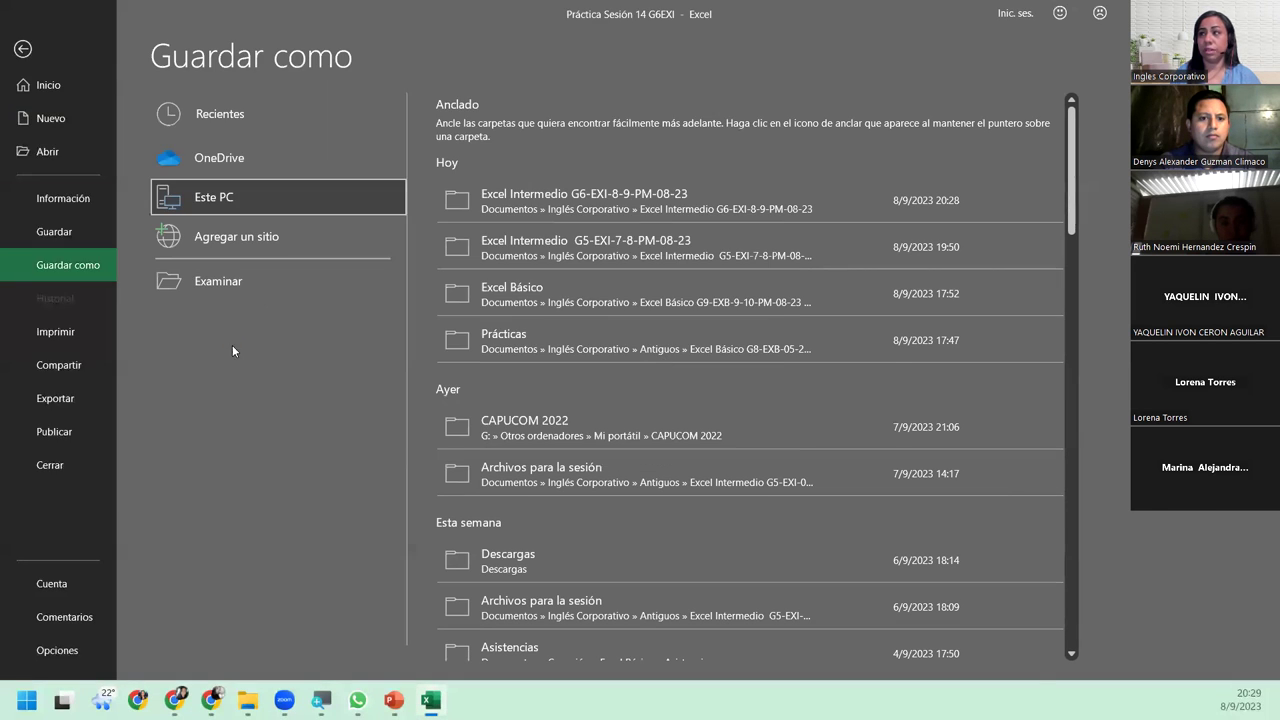
pyautogui.hotkey('alt', 'F4')
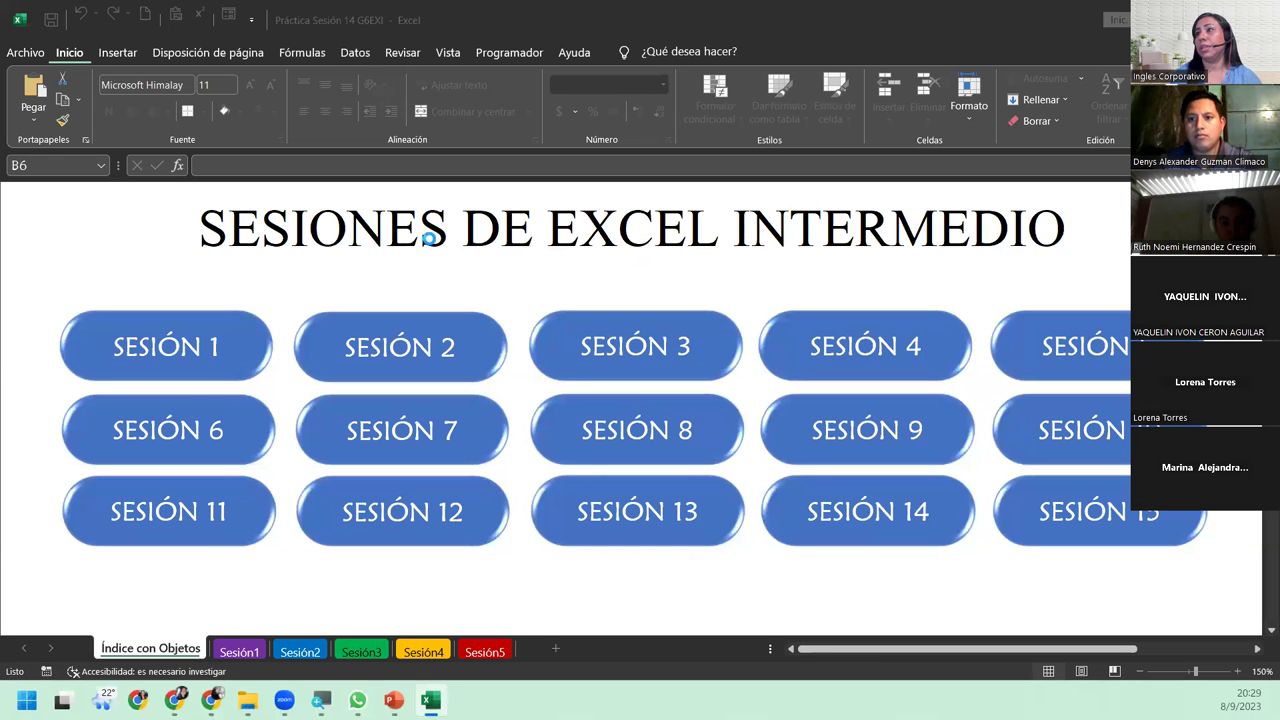
pyautogui.doubleClick(388, 478)
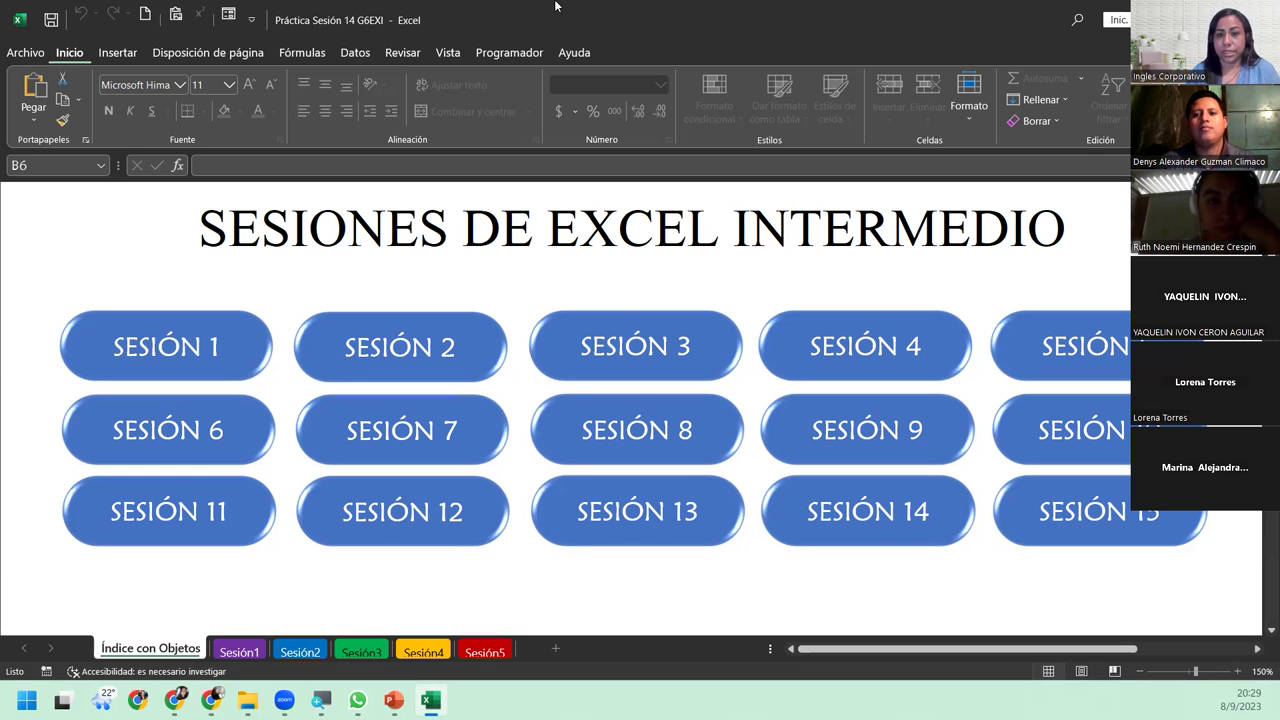
pyautogui.click(25, 50)
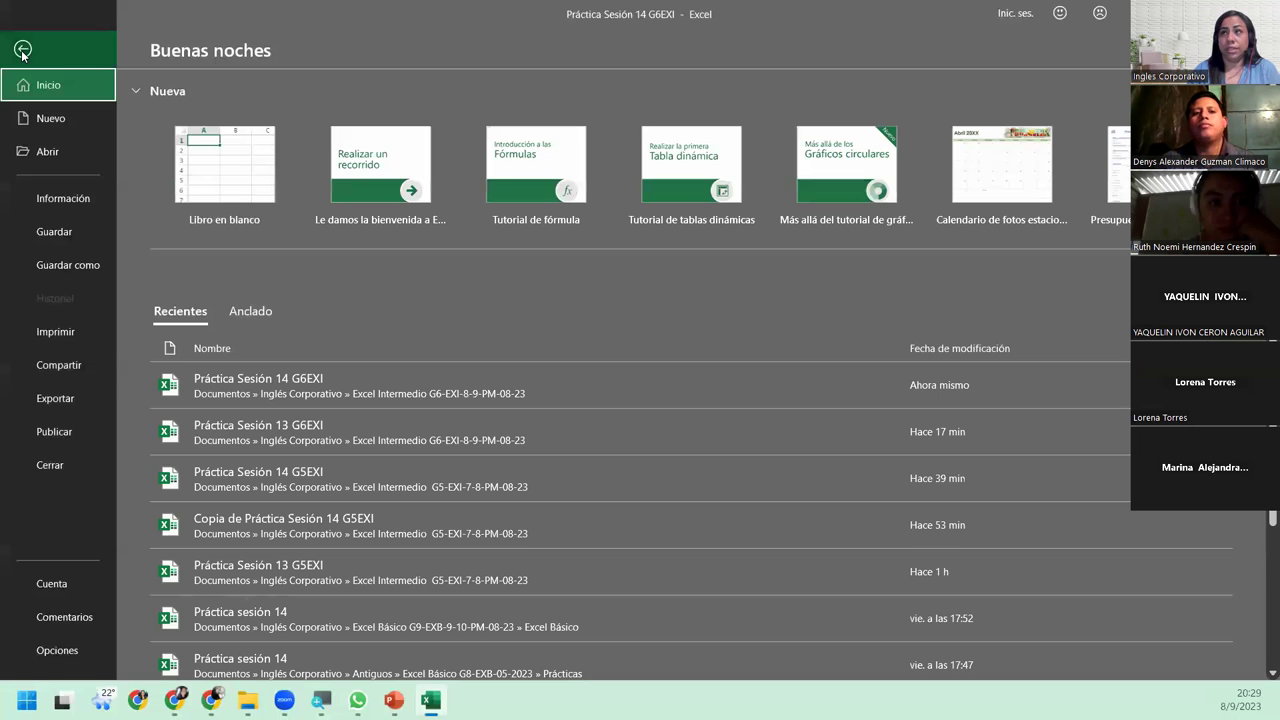
pyautogui.click(110, 266)
pyautogui.click(276, 266)
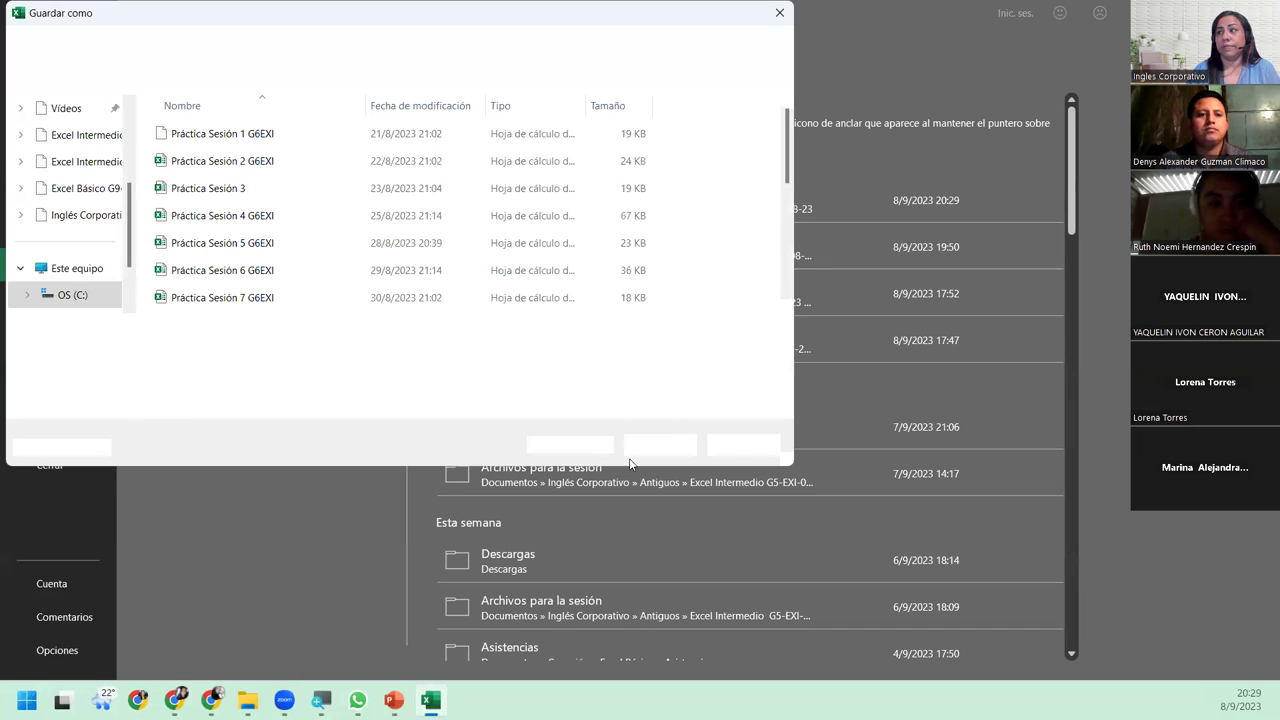
pyautogui.click(540, 445)
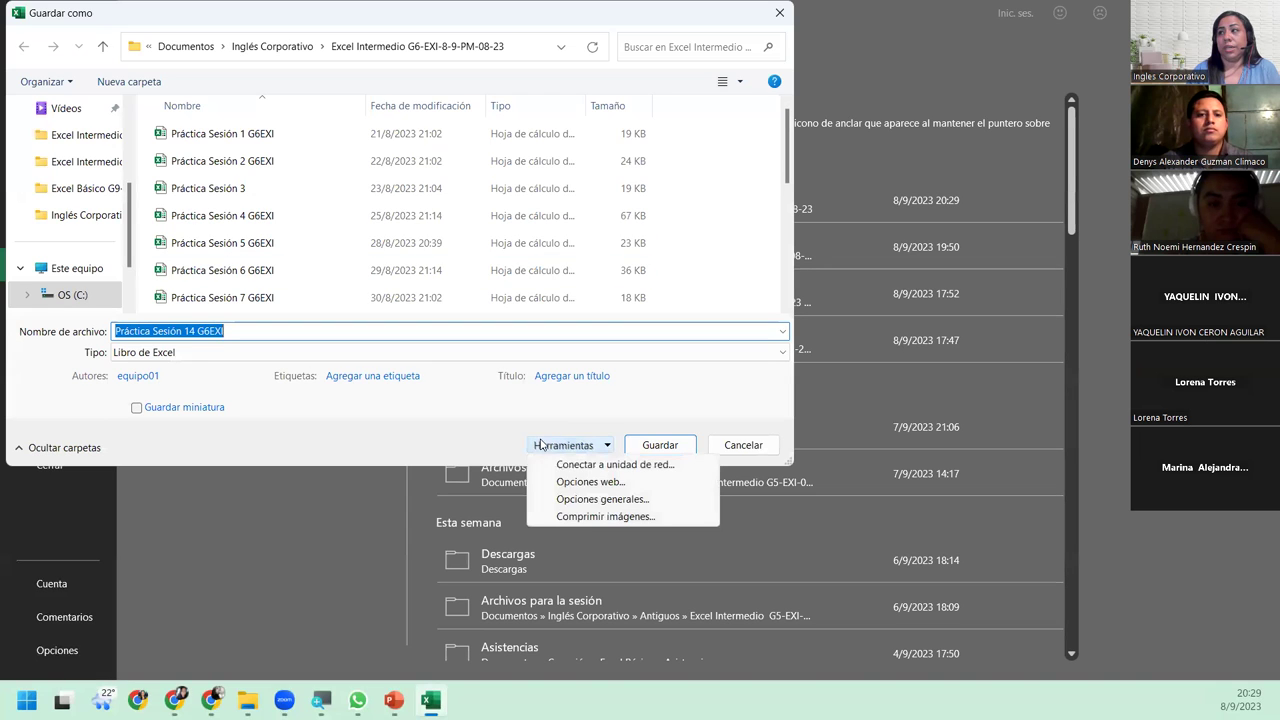
pyautogui.click(566, 499)
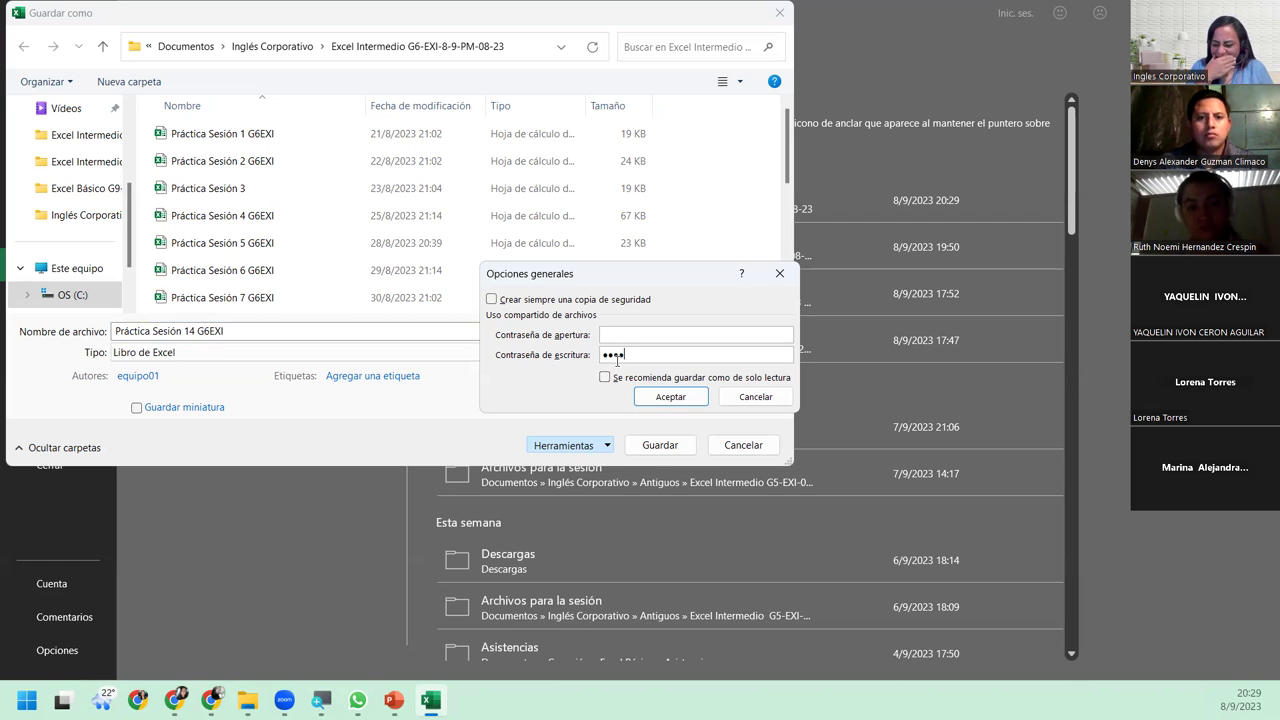
pyautogui.click(654, 398)
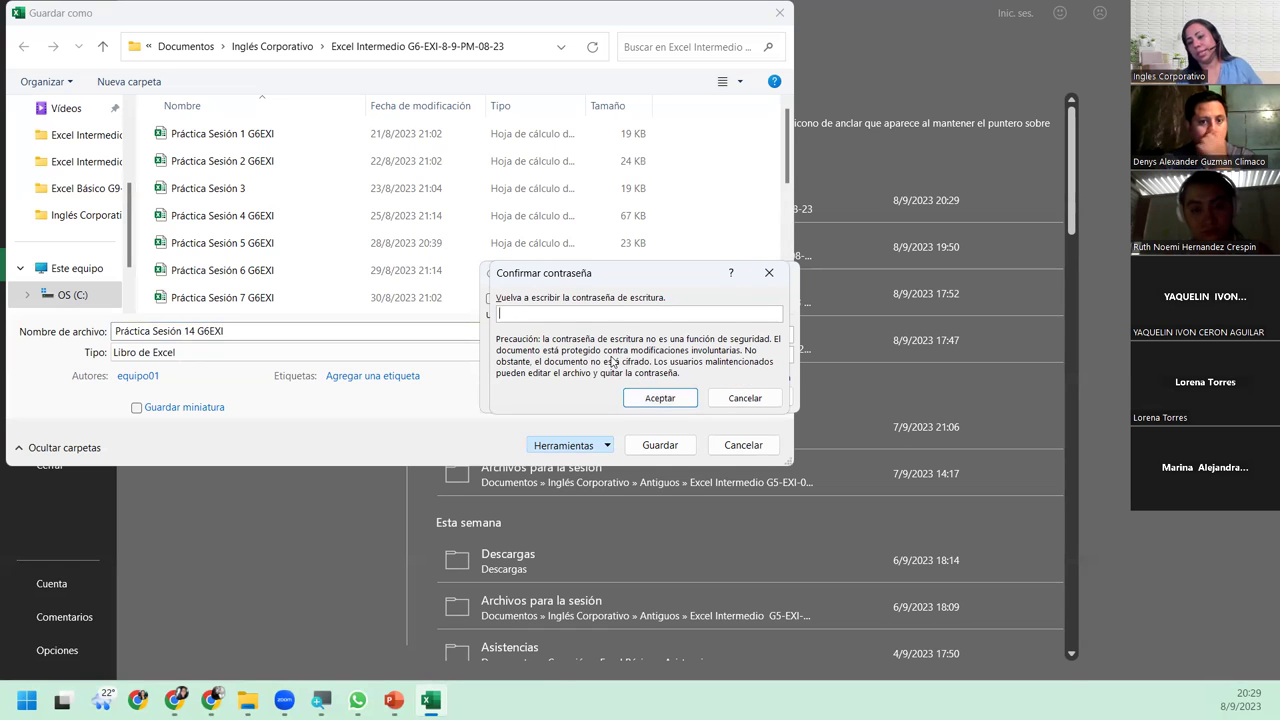
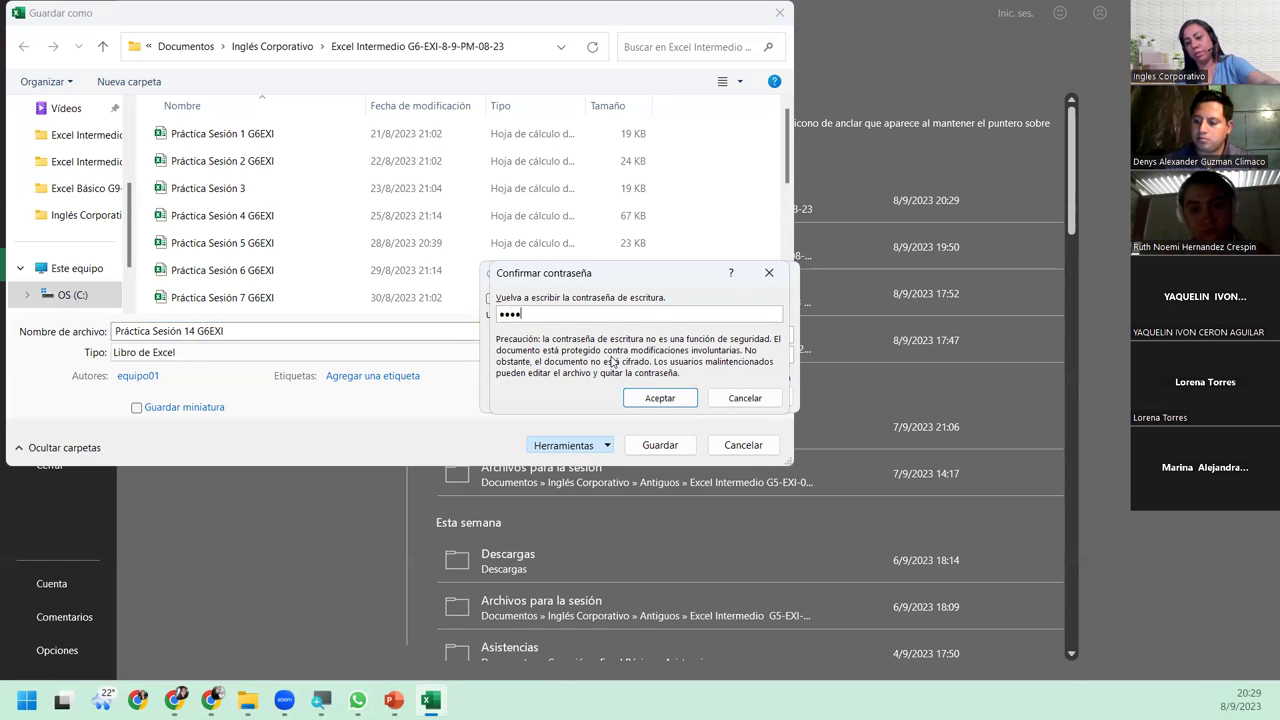
pyautogui.press('Return')
pyautogui.click(645, 447)
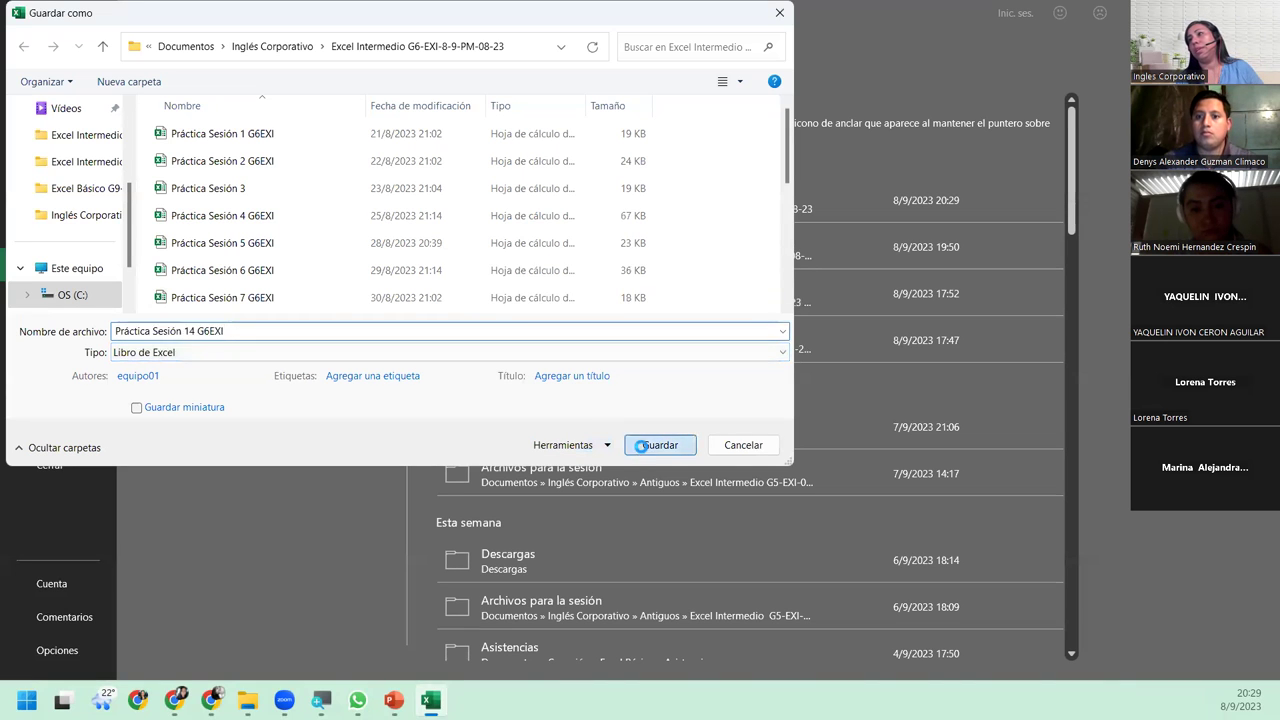
pyautogui.click(696, 353)
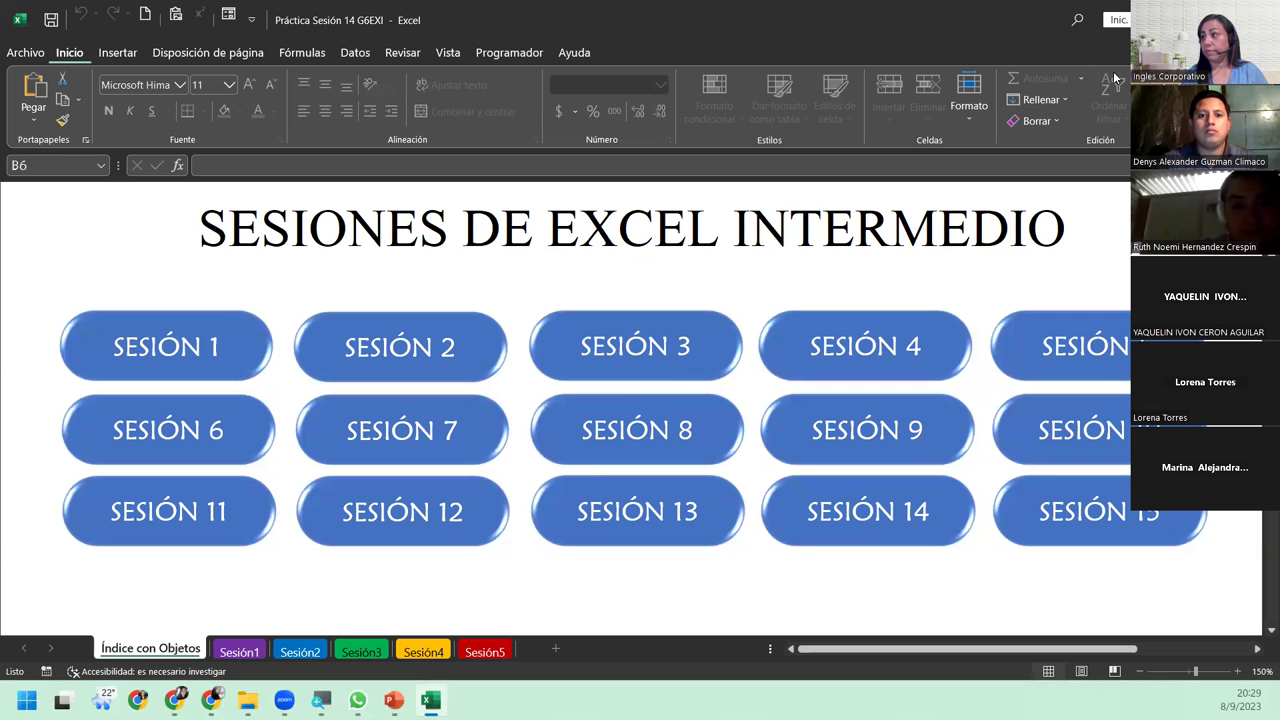
# Step: Close Excel, reopen Práctica Sesión 14 G6EXI as Solo lectura, and view the Sesión1 sheet
pyautogui.hotkey('alt', 'F4')
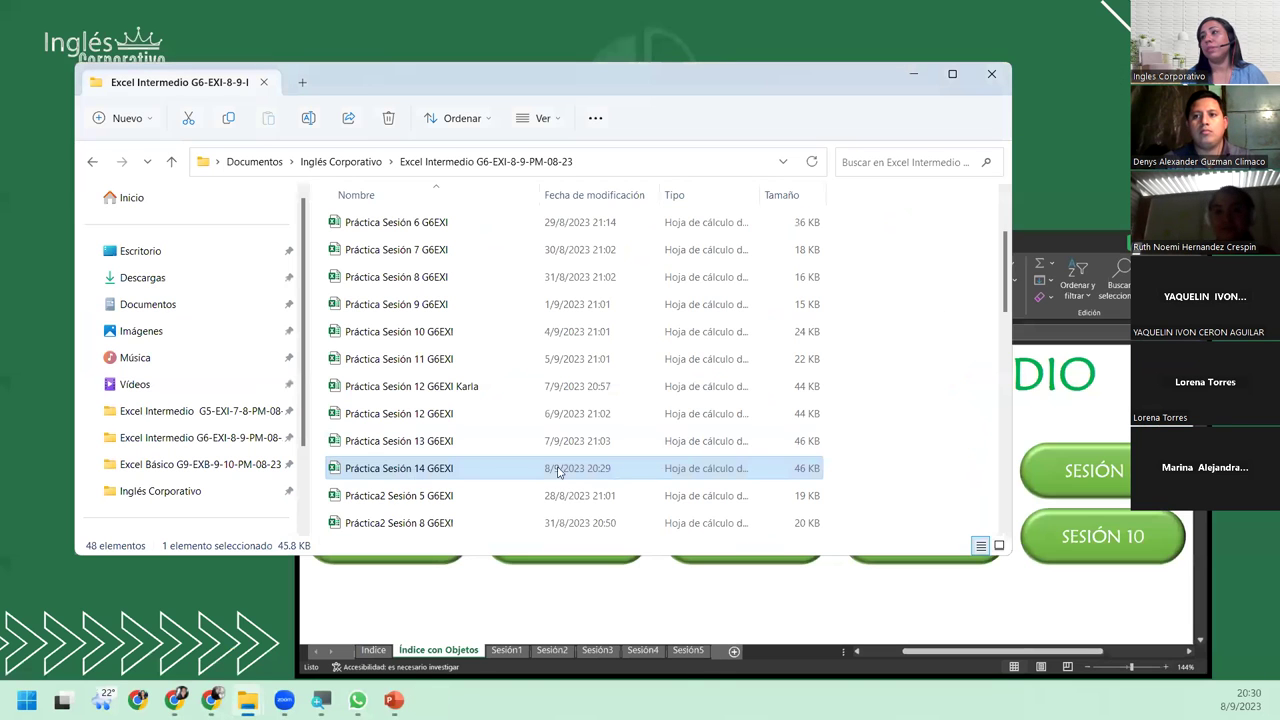
pyautogui.doubleClick(452, 467)
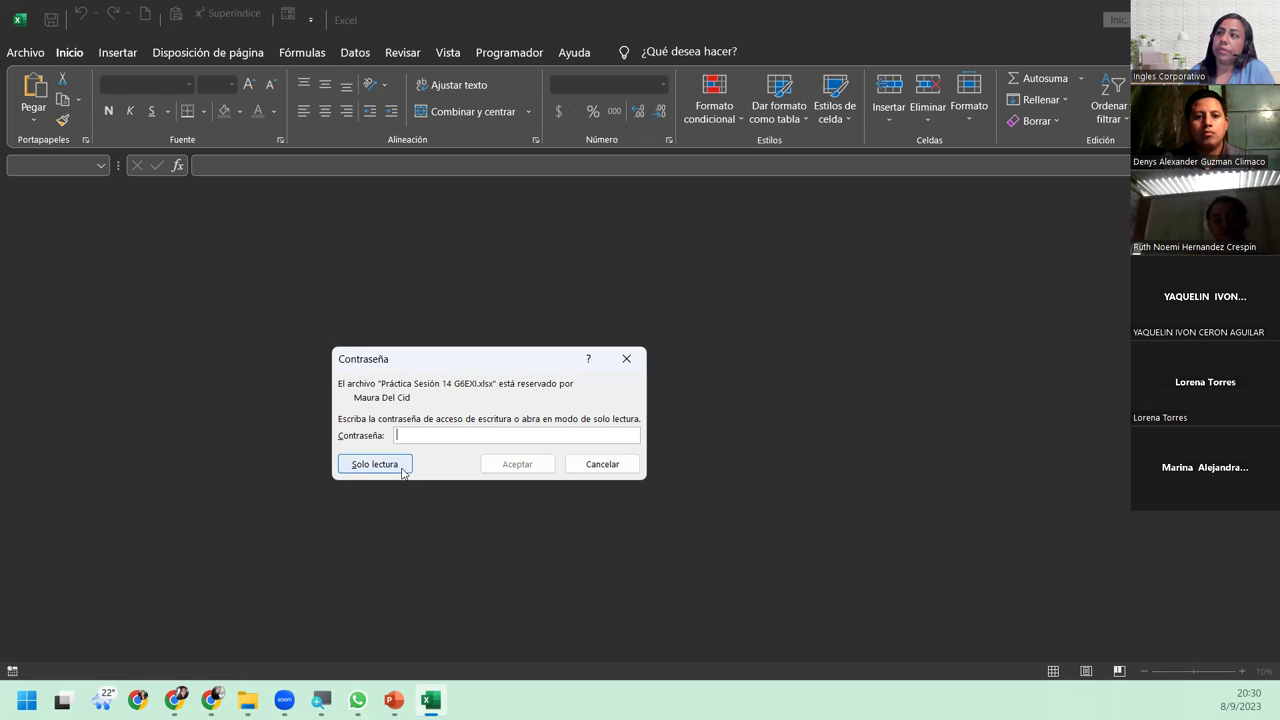
pyautogui.click(374, 464)
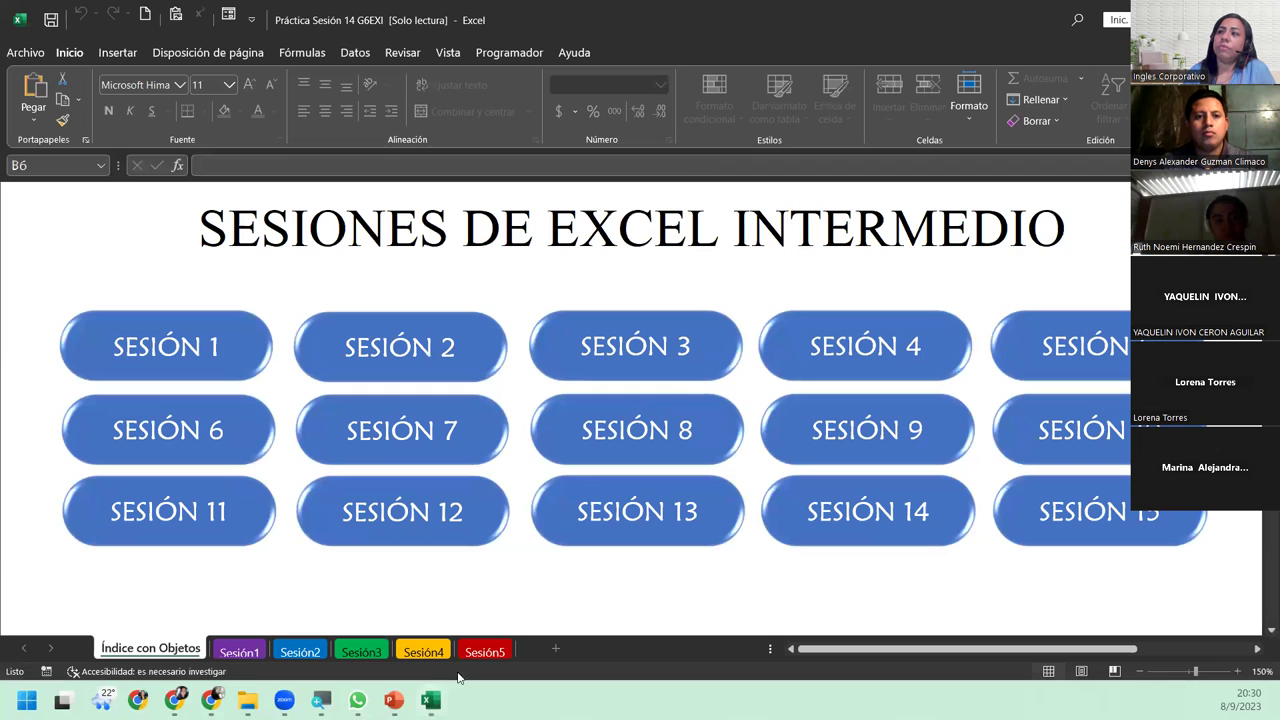
pyautogui.click(255, 653)
# Step: On the Sesión3 sheet, try saving and acknowledge the read-only warning
pyautogui.click(291, 654)
pyautogui.click(340, 652)
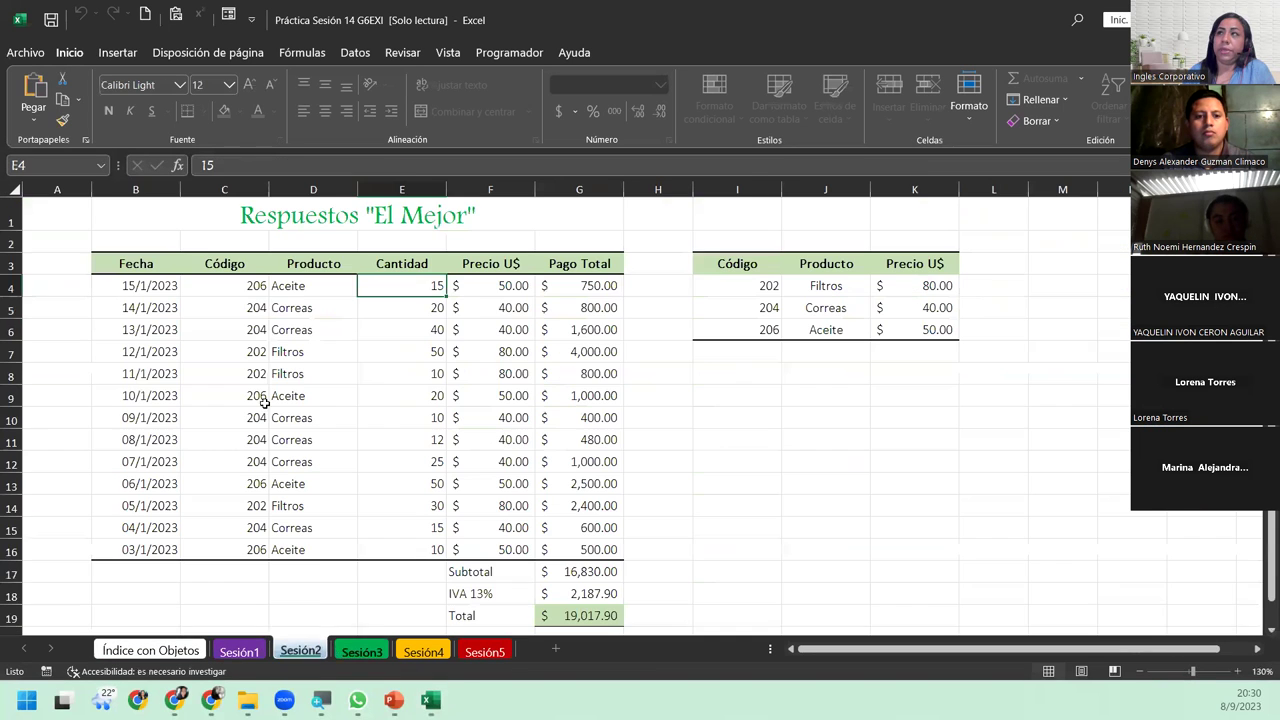
pyautogui.click(50, 20)
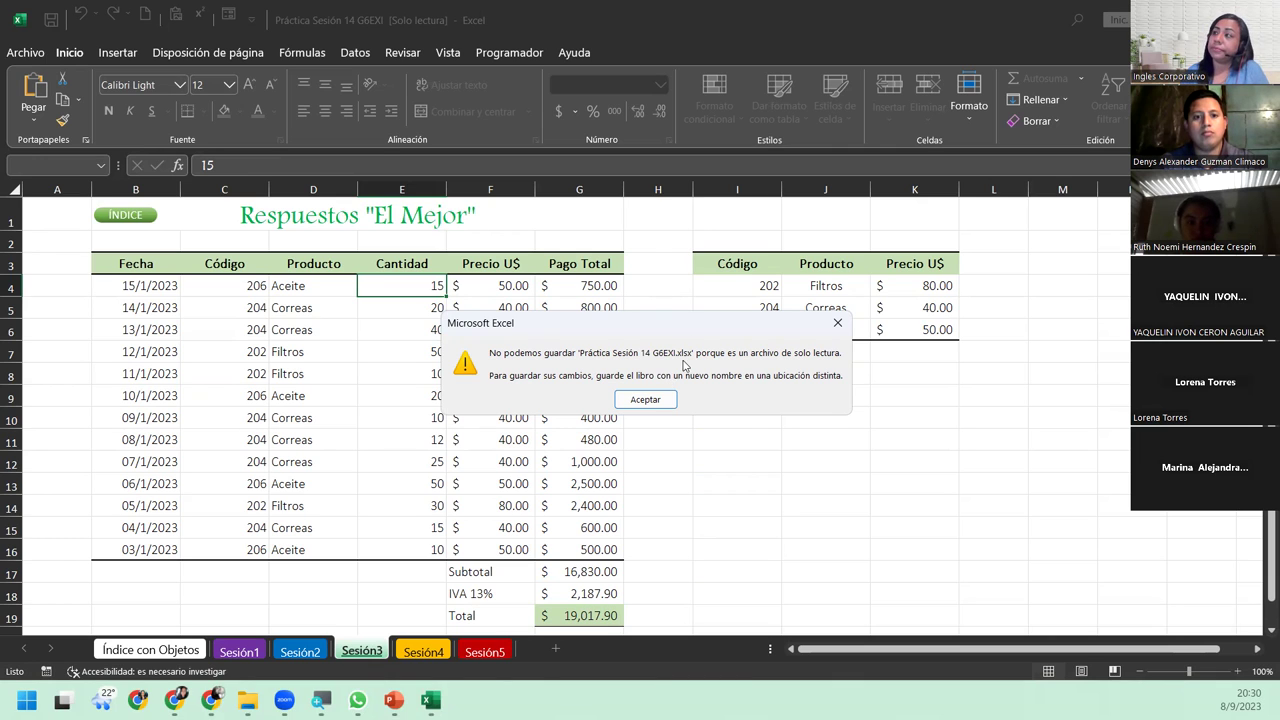
pyautogui.click(649, 404)
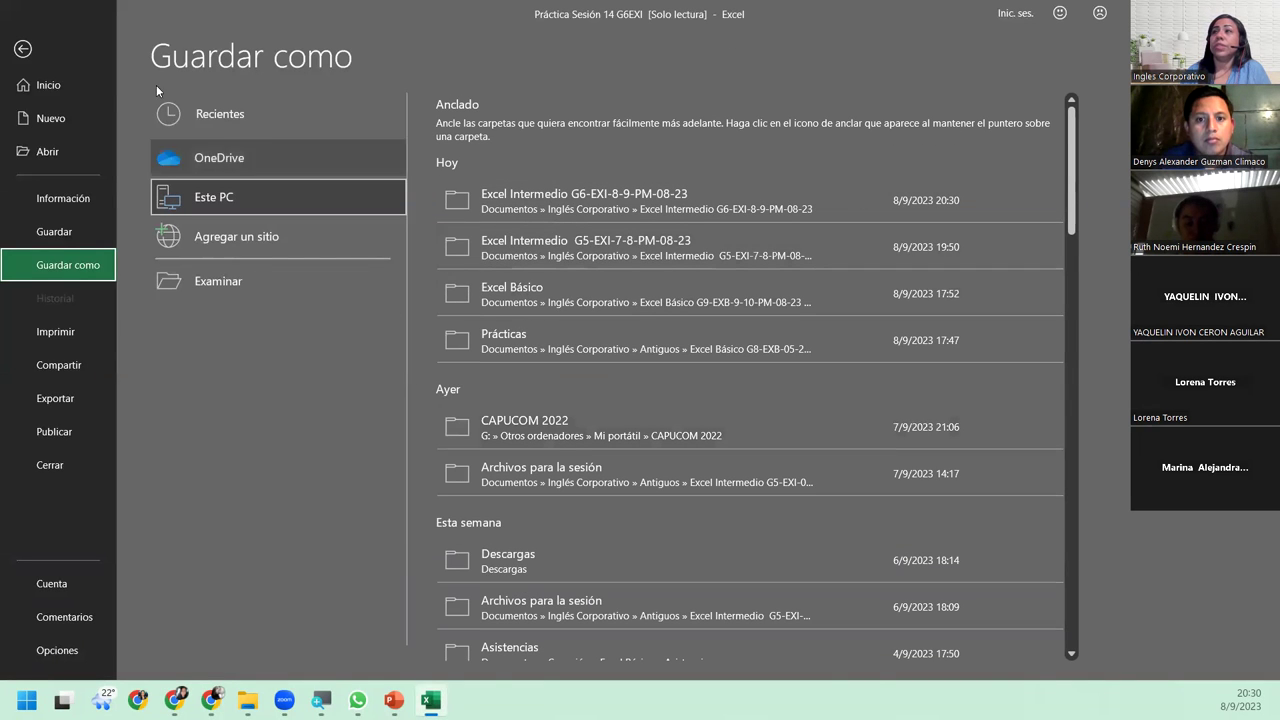
pyautogui.click(22, 48)
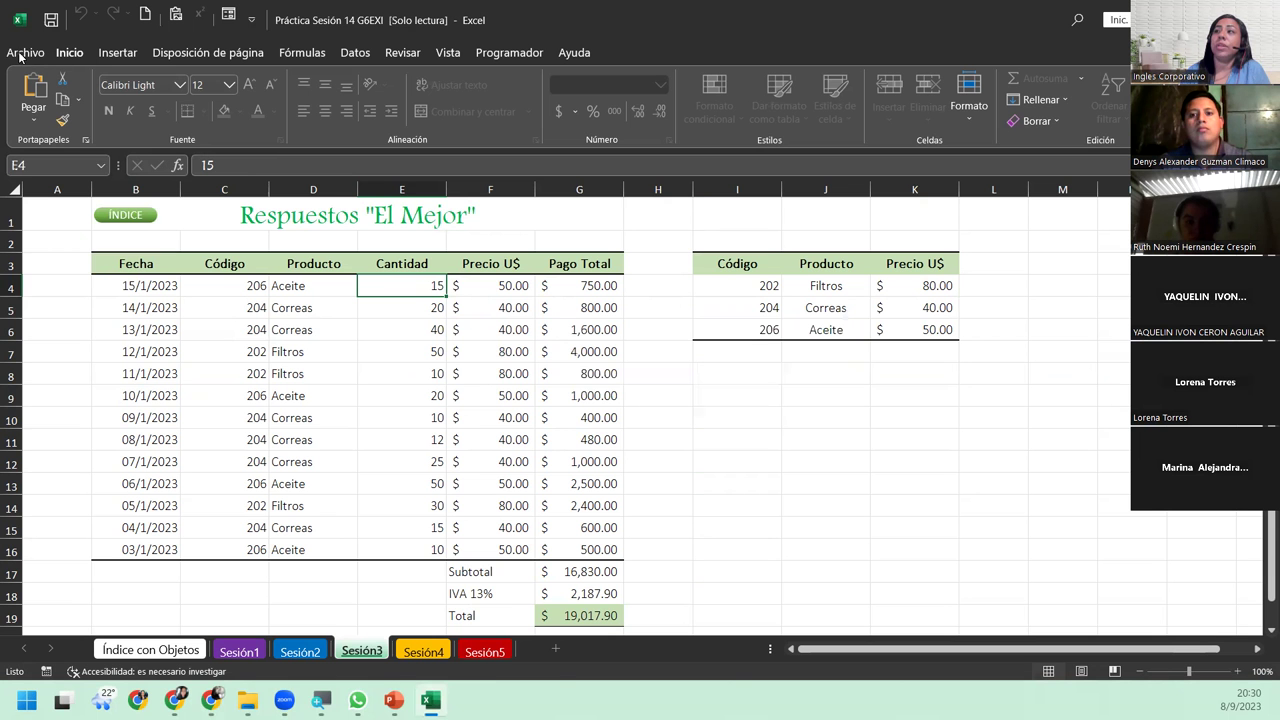
# Step: Inspect the lookup formula in D7 and the dates in B4, B5, B8 and B12
pyautogui.click(312, 360)
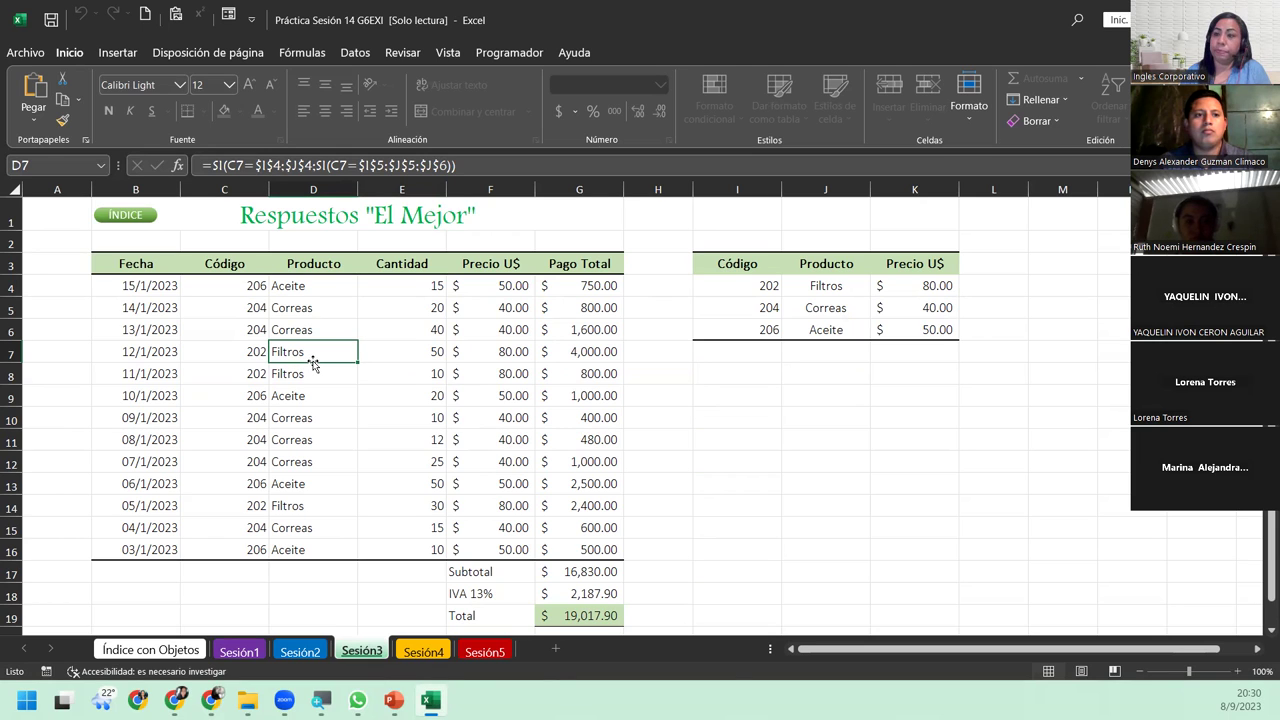
pyautogui.click(136, 280)
pyautogui.click(130, 316)
pyautogui.click(129, 372)
pyautogui.click(126, 460)
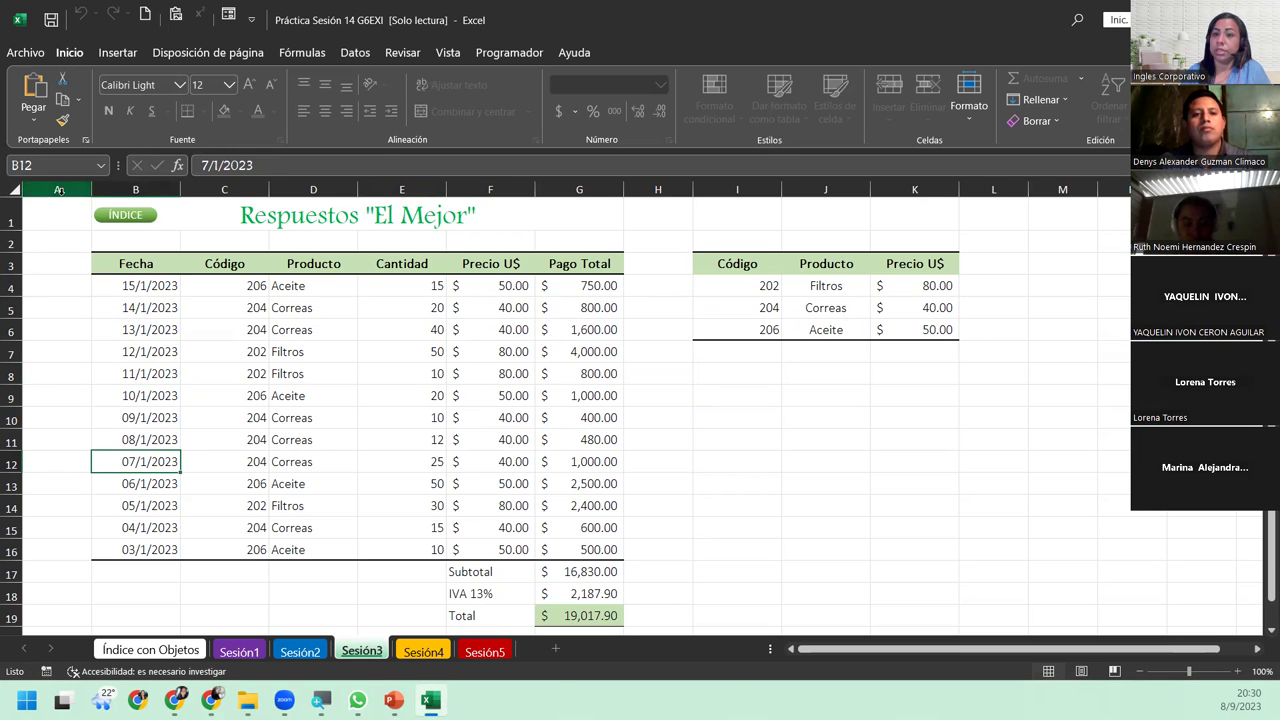
# Step: Check the Opciones generales password settings from Guardar como, then cancel without saving
pyautogui.click(25, 52)
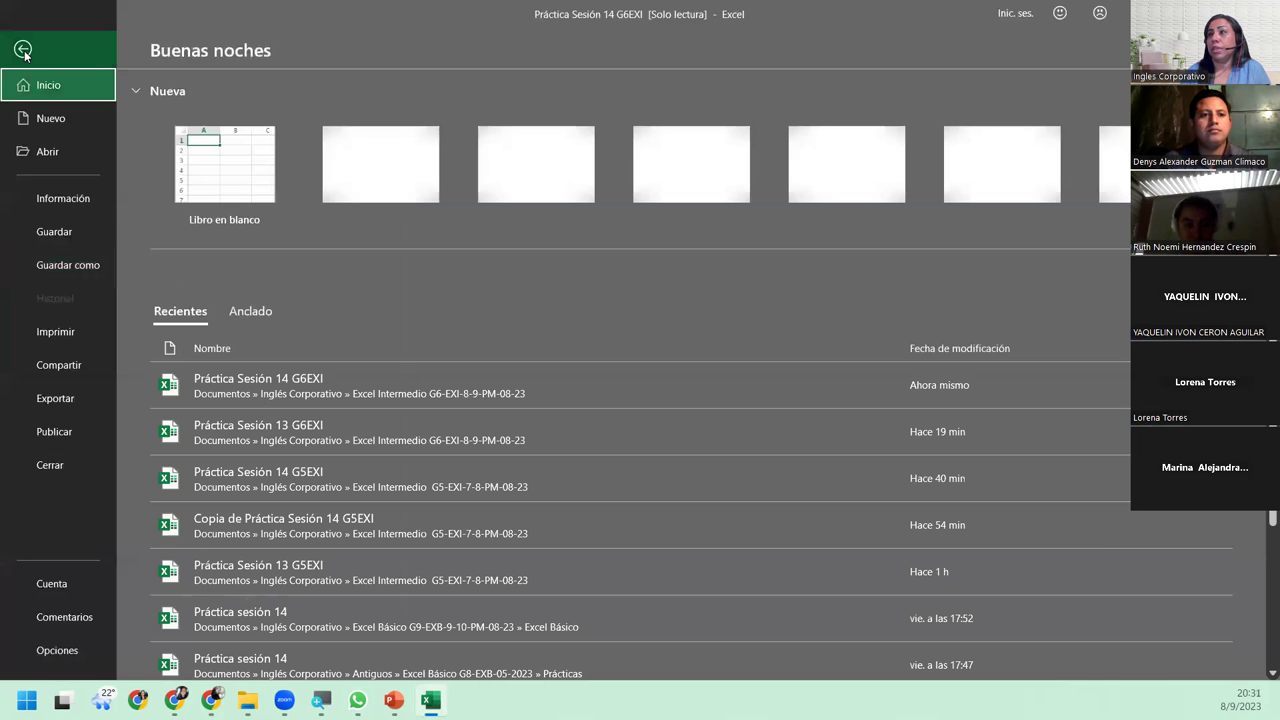
pyautogui.click(94, 272)
pyautogui.click(212, 281)
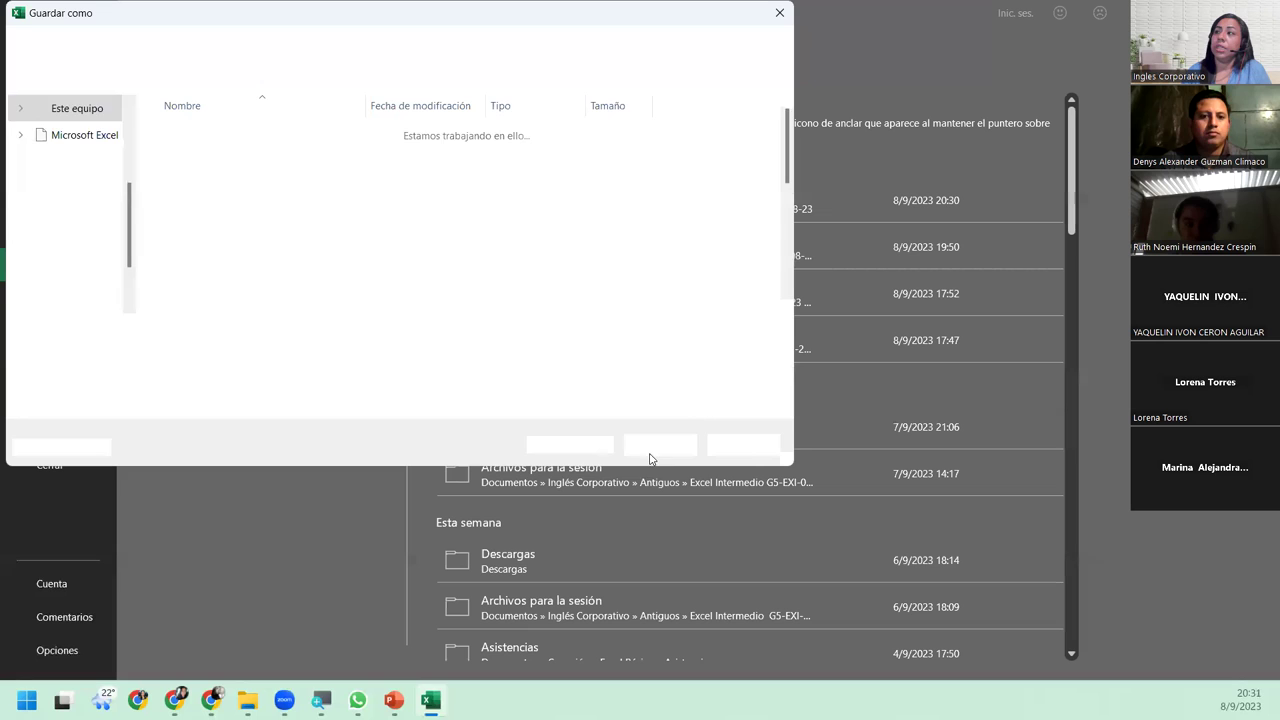
pyautogui.click(556, 450)
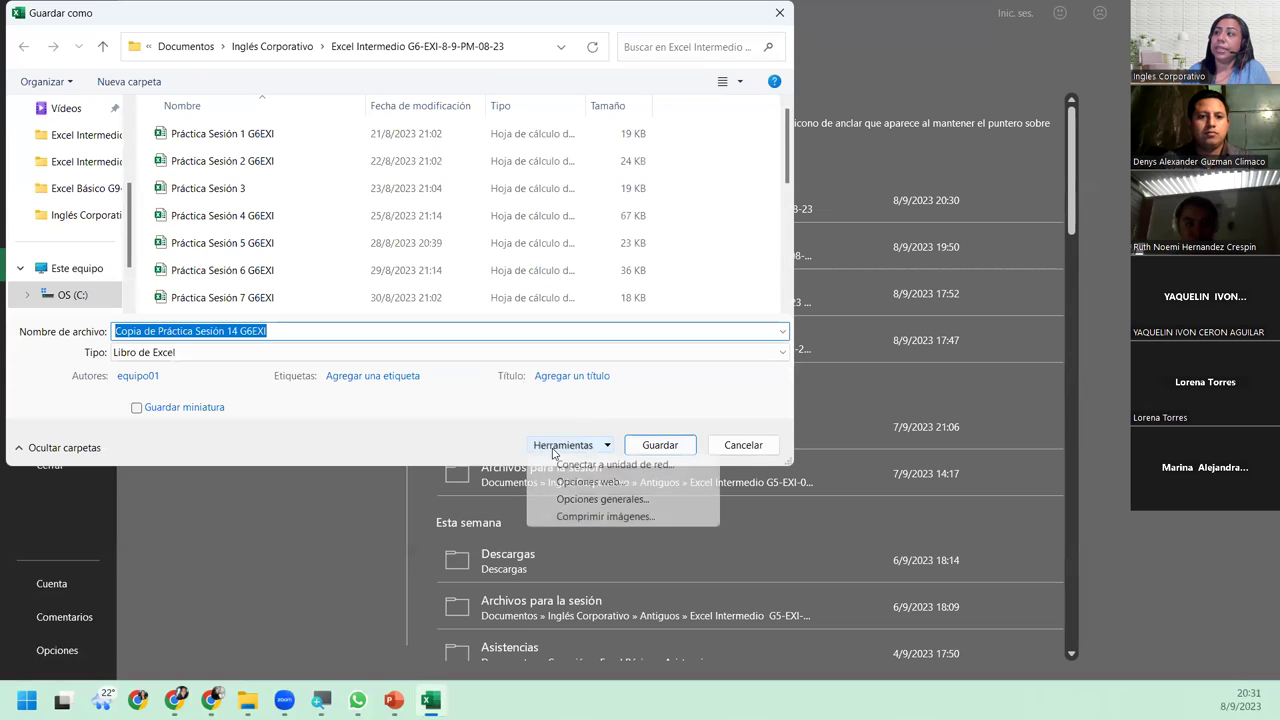
pyautogui.click(600, 499)
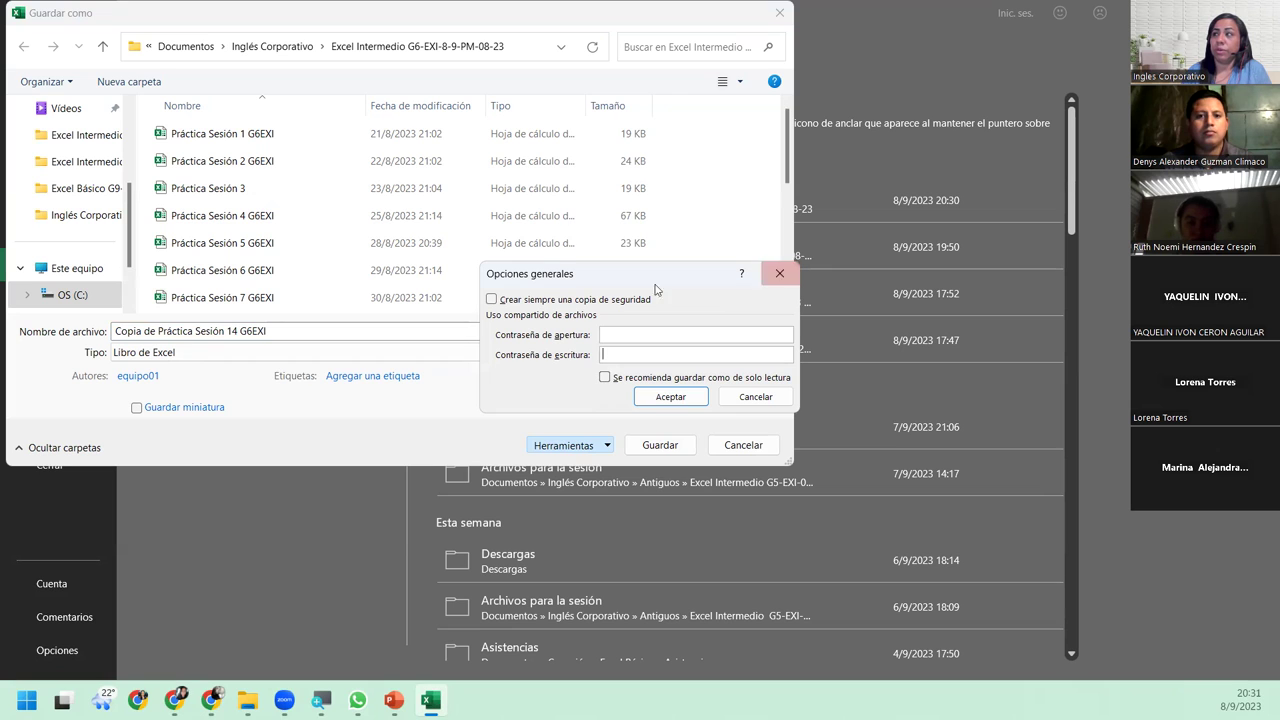
pyautogui.click(779, 273)
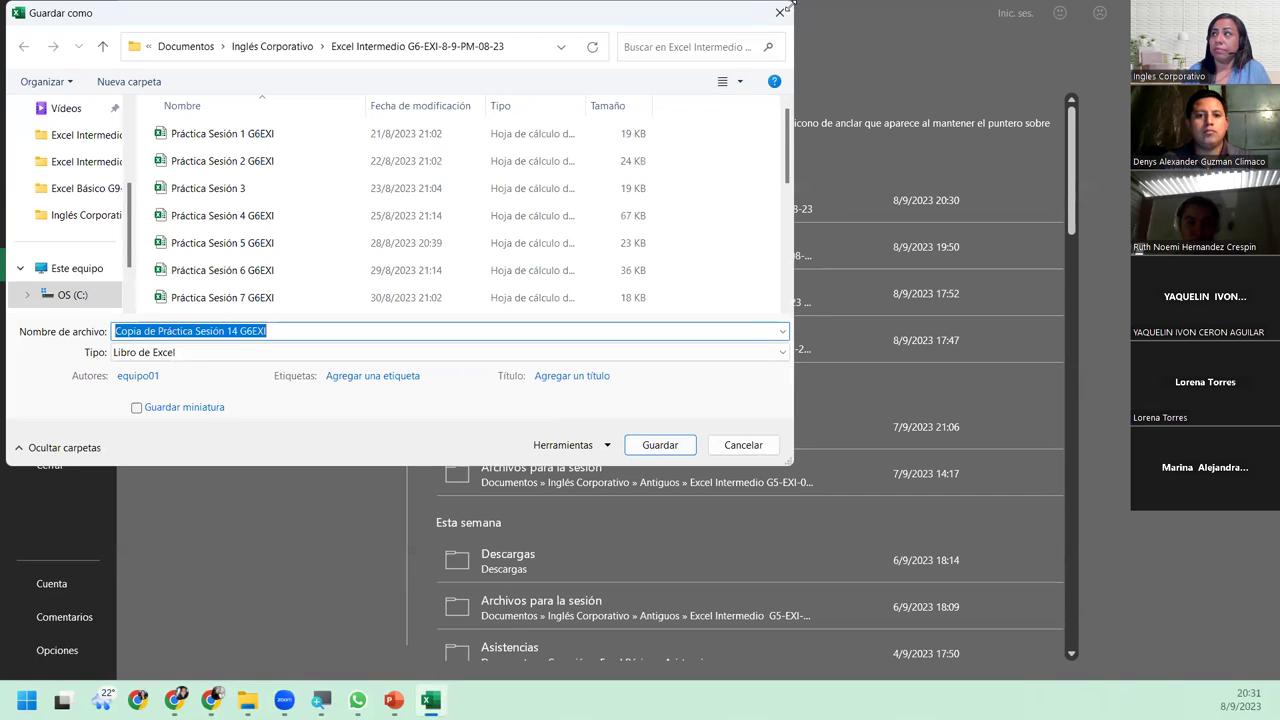
pyautogui.click(781, 12)
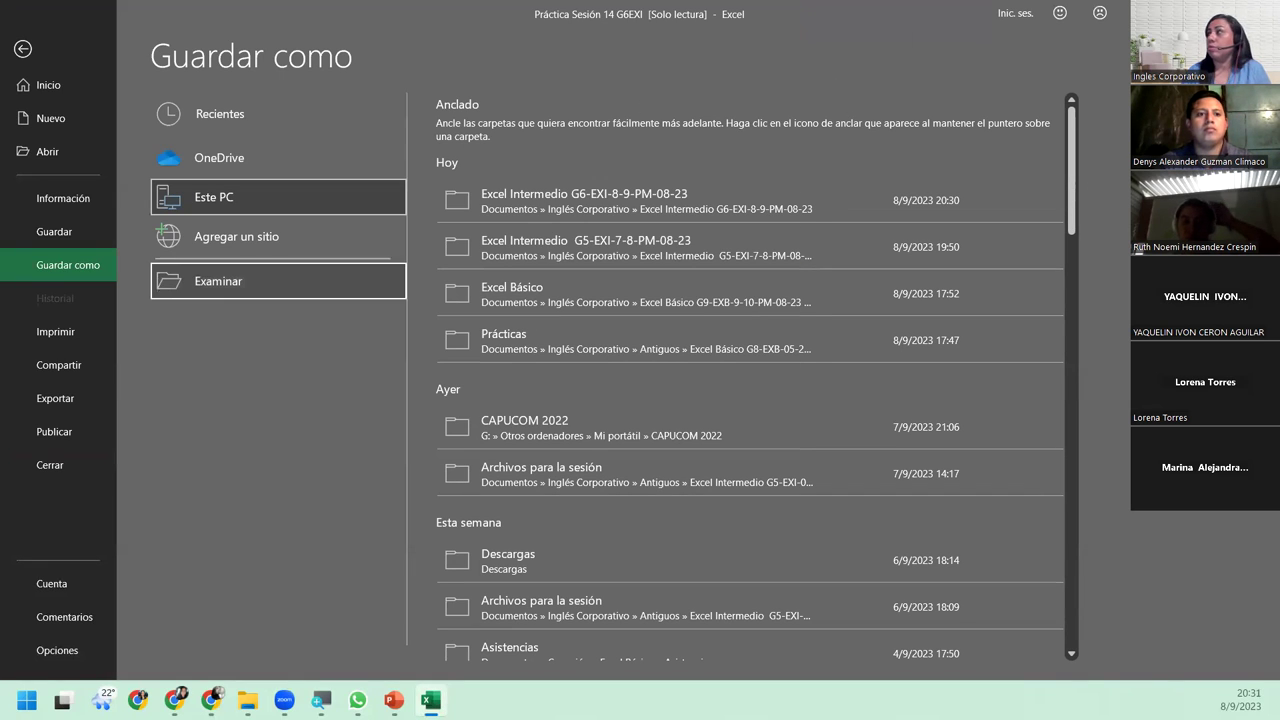
pyautogui.press('Escape')
# Step: Reopen Práctica Sesión 14 G6EXI for editing by entering its write password
pyautogui.hotkey('alt', 'Tab')
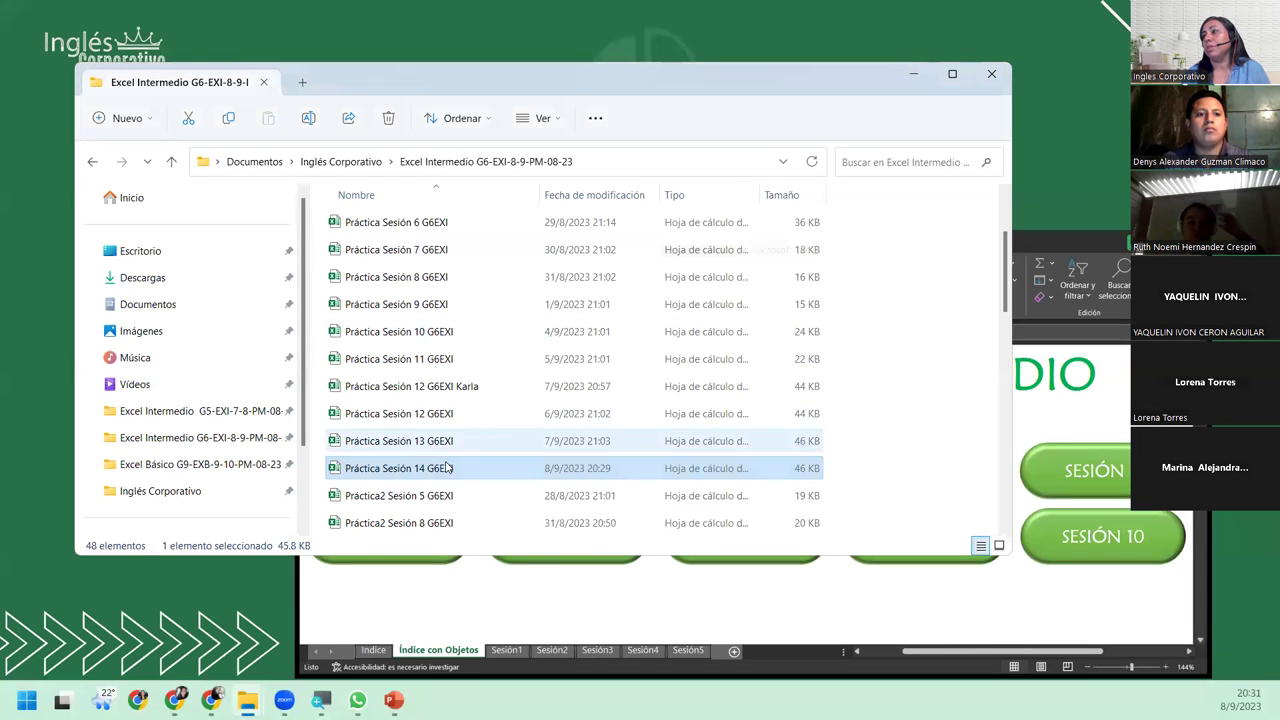
pyautogui.doubleClick(425, 469)
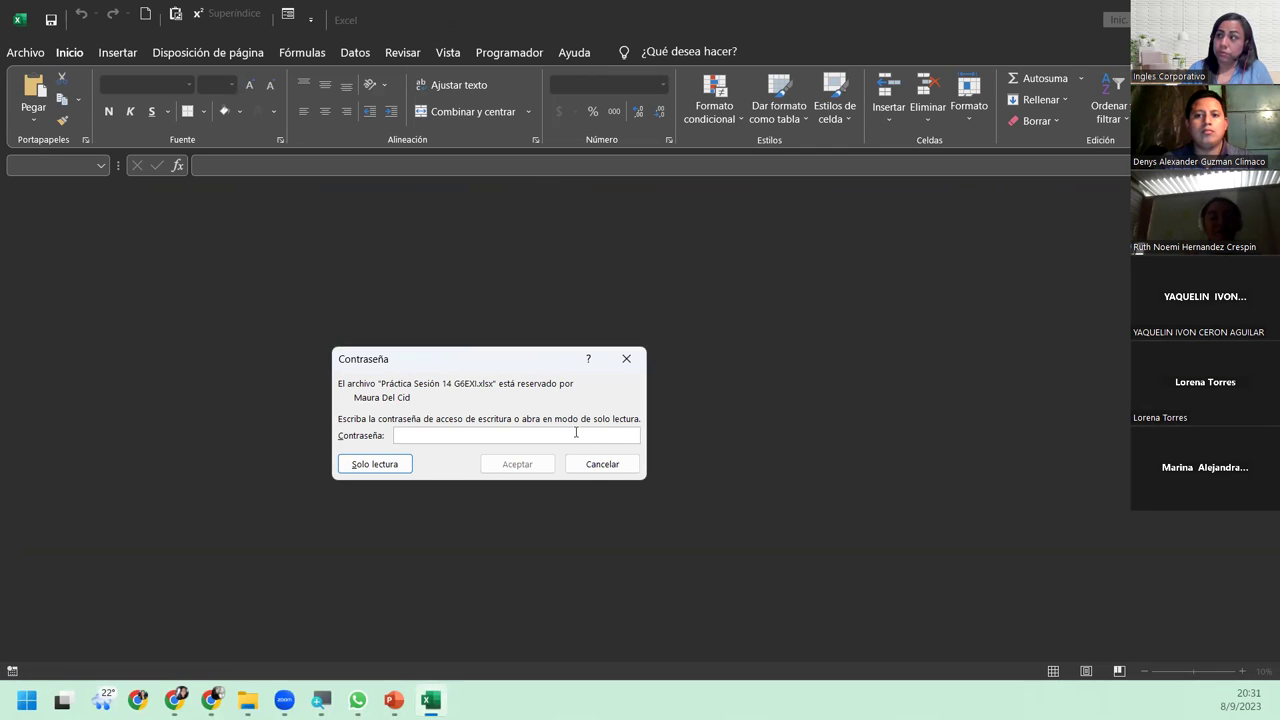
pyautogui.write('****')
pyautogui.press('Return')
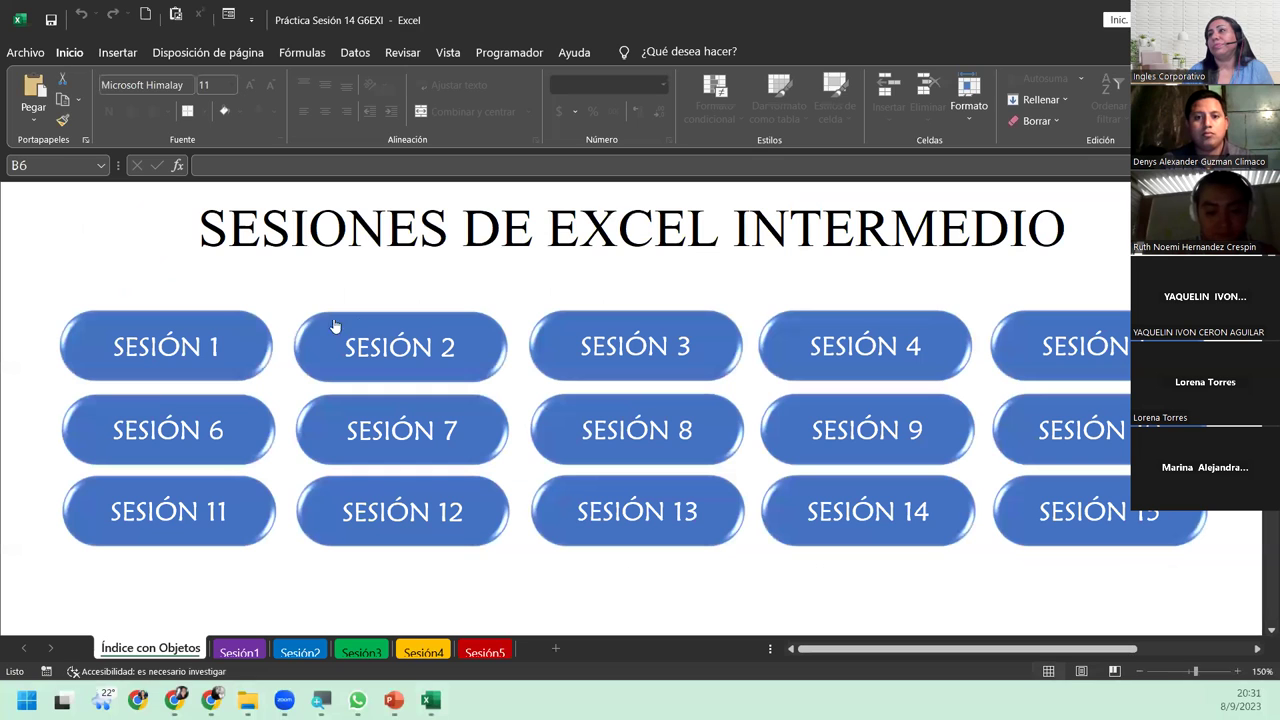
# Step: Clear the Contraseña de escritura in Opciones generales and save over the existing file
pyautogui.click(27, 52)
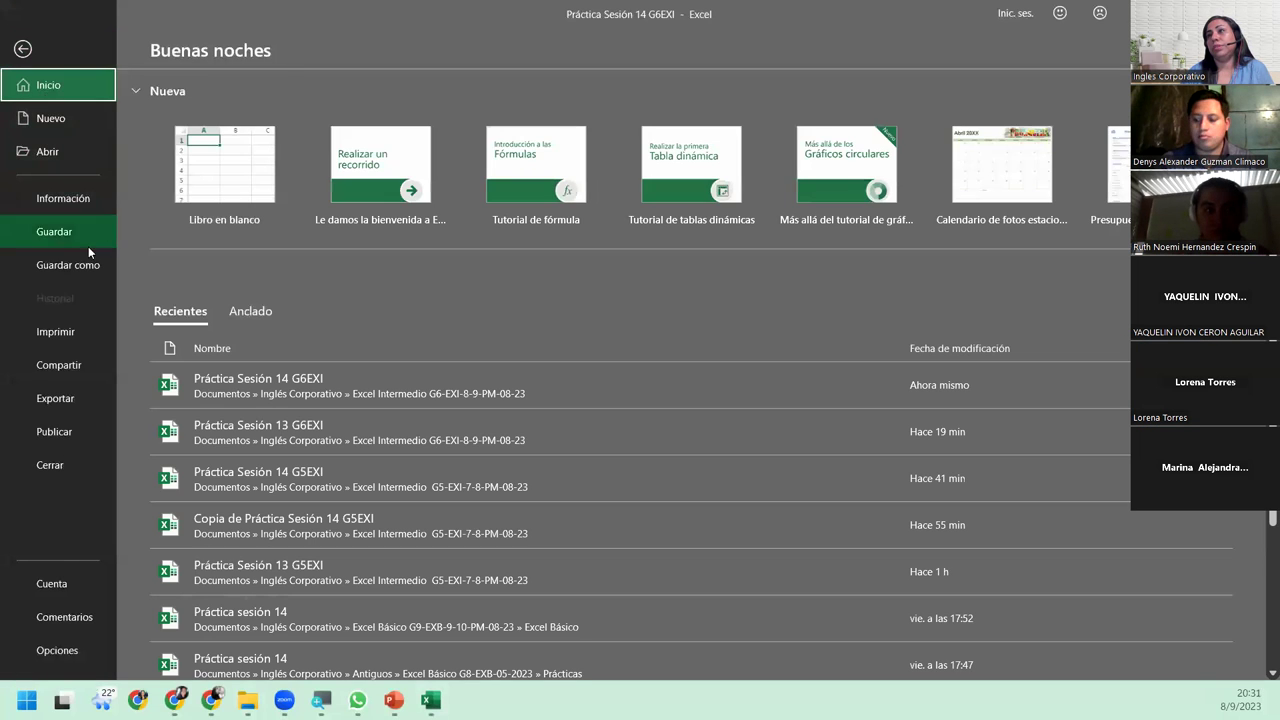
pyautogui.click(90, 265)
pyautogui.click(240, 278)
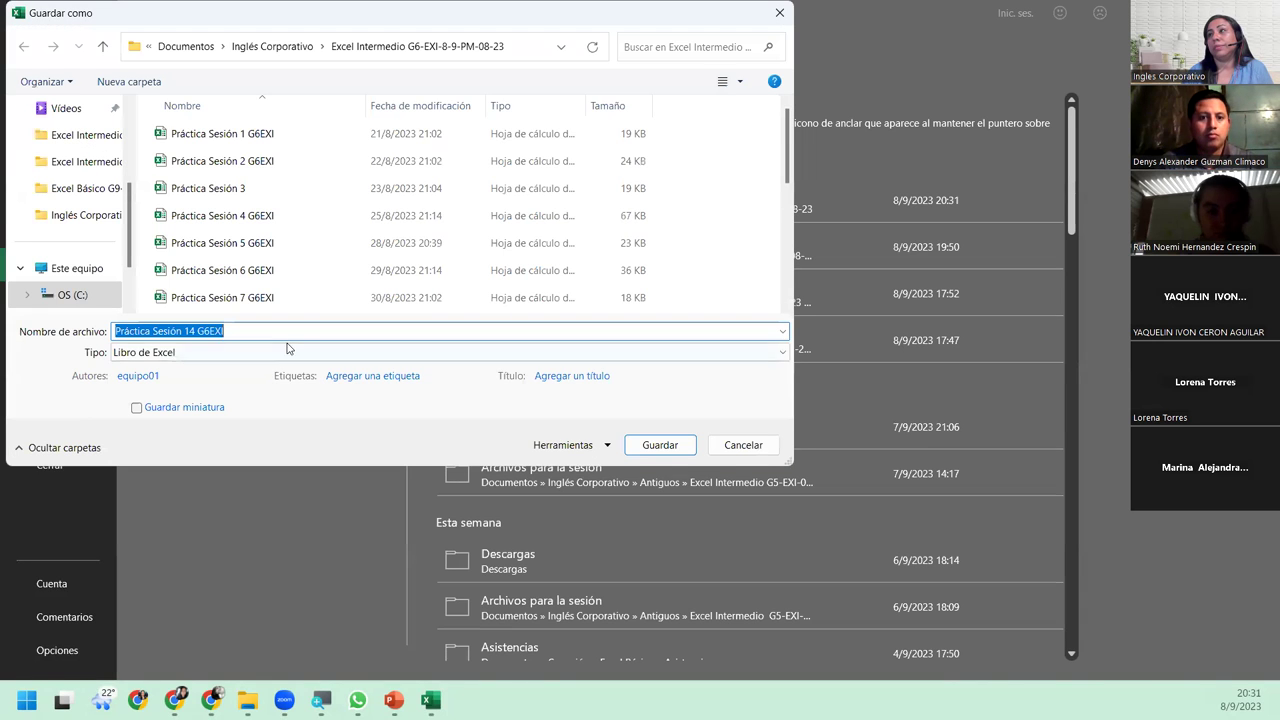
pyautogui.click(600, 446)
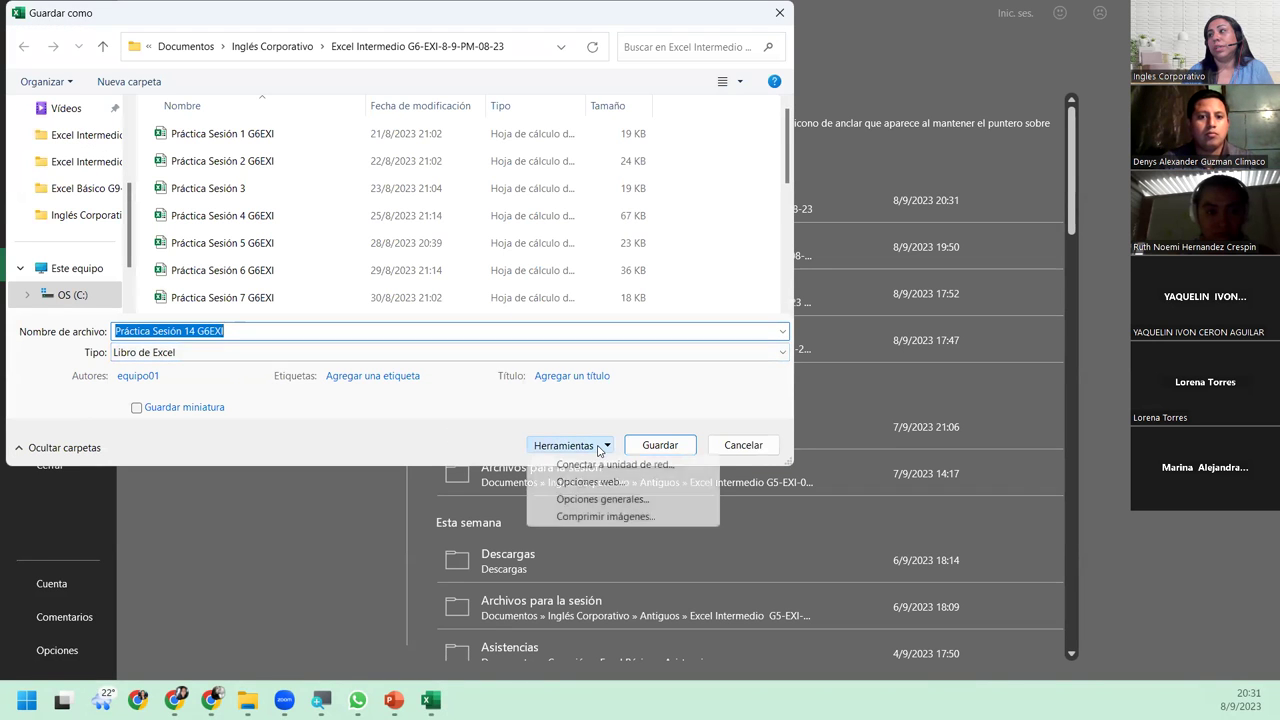
pyautogui.click(606, 499)
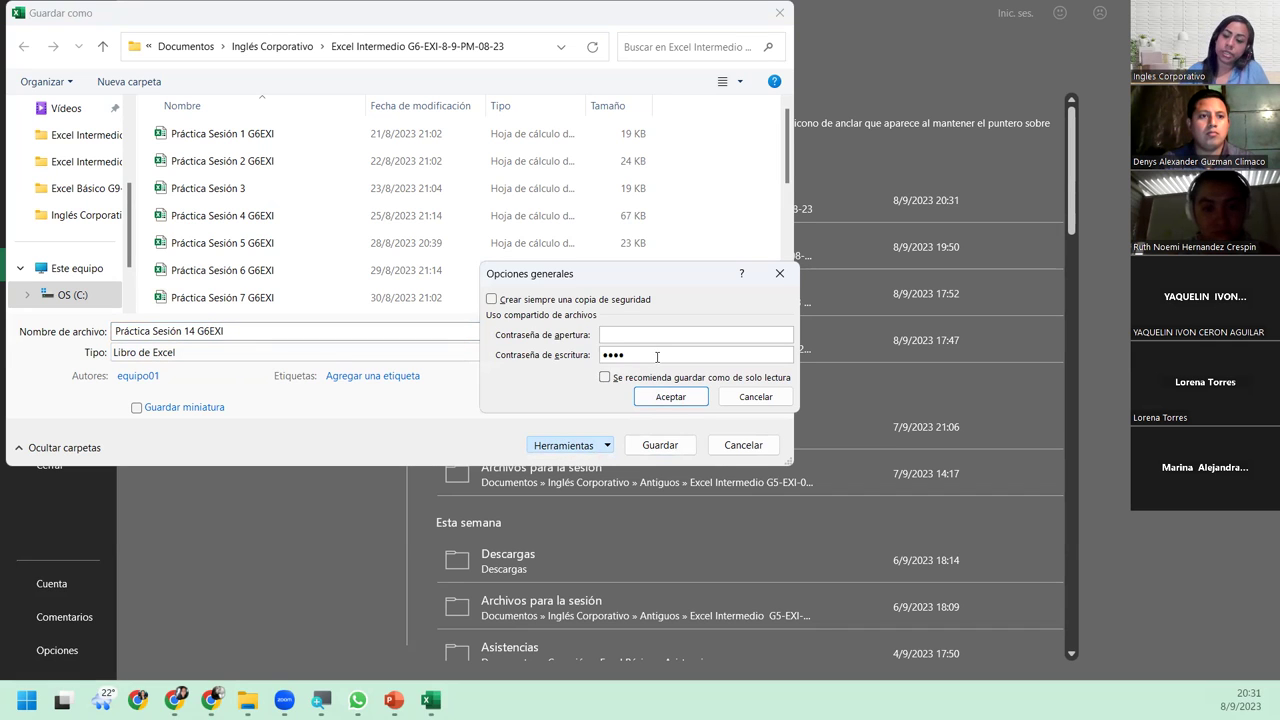
pyautogui.press('BackSpace')
pyautogui.press('BackSpace')
pyautogui.press('BackSpace')
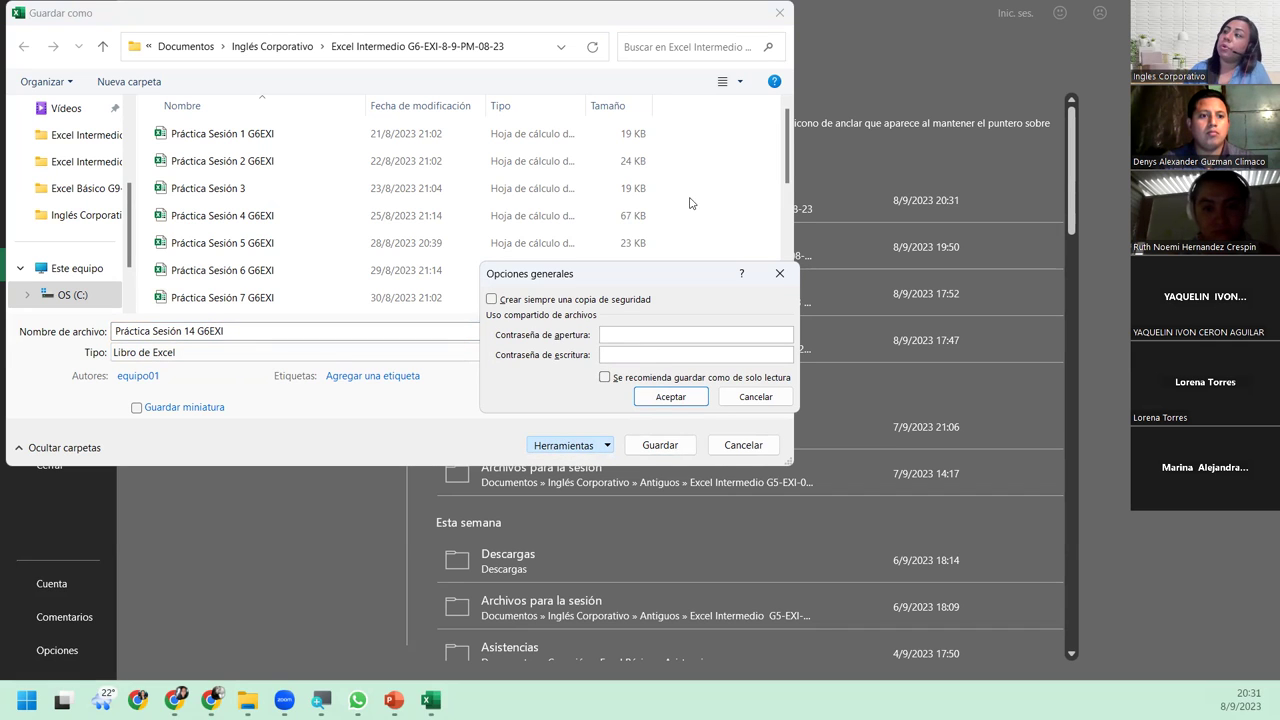
pyautogui.click(668, 397)
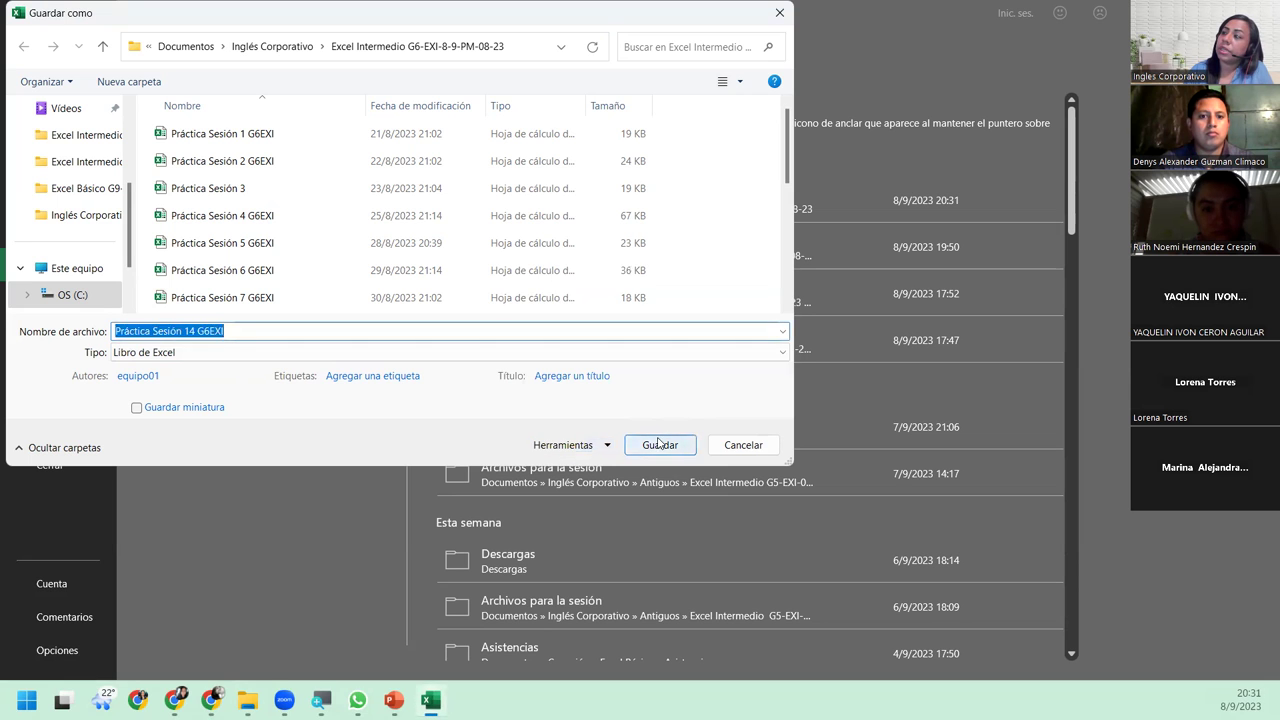
pyautogui.click(660, 444)
pyautogui.click(664, 358)
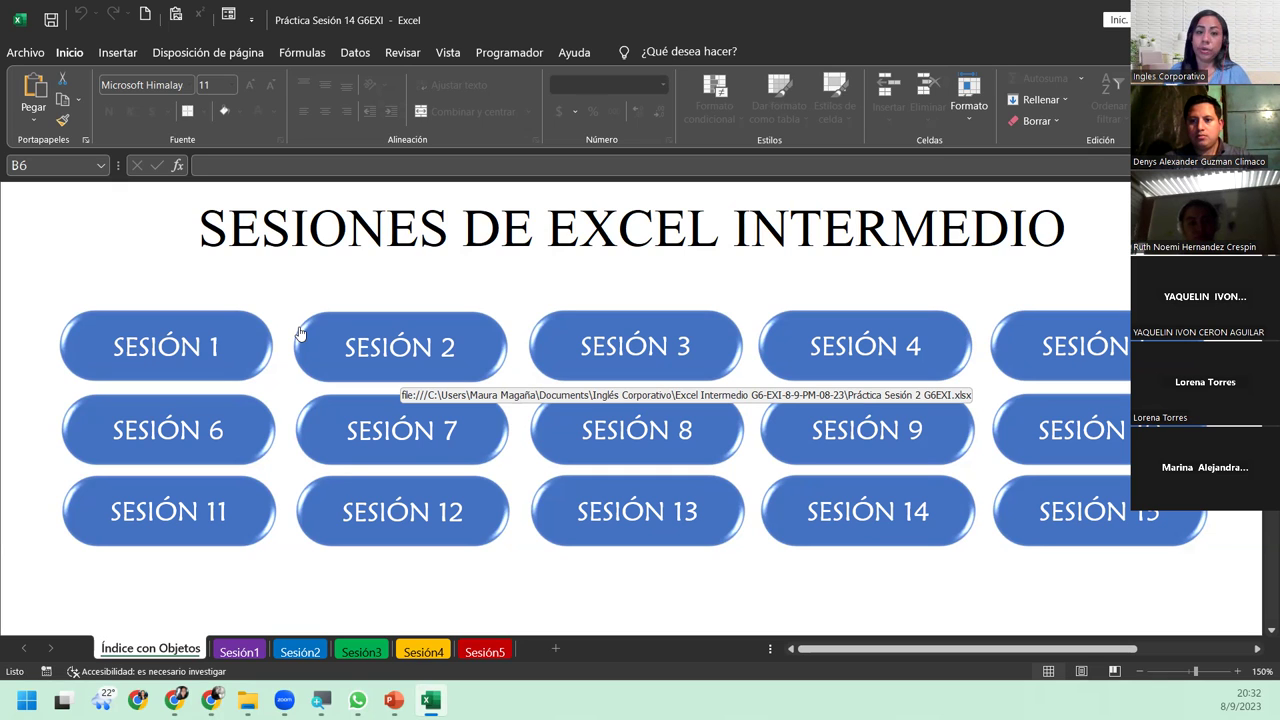
# Step: Enter an opening password and a write password in the Guardar como Opciones generales
pyautogui.click(37, 56)
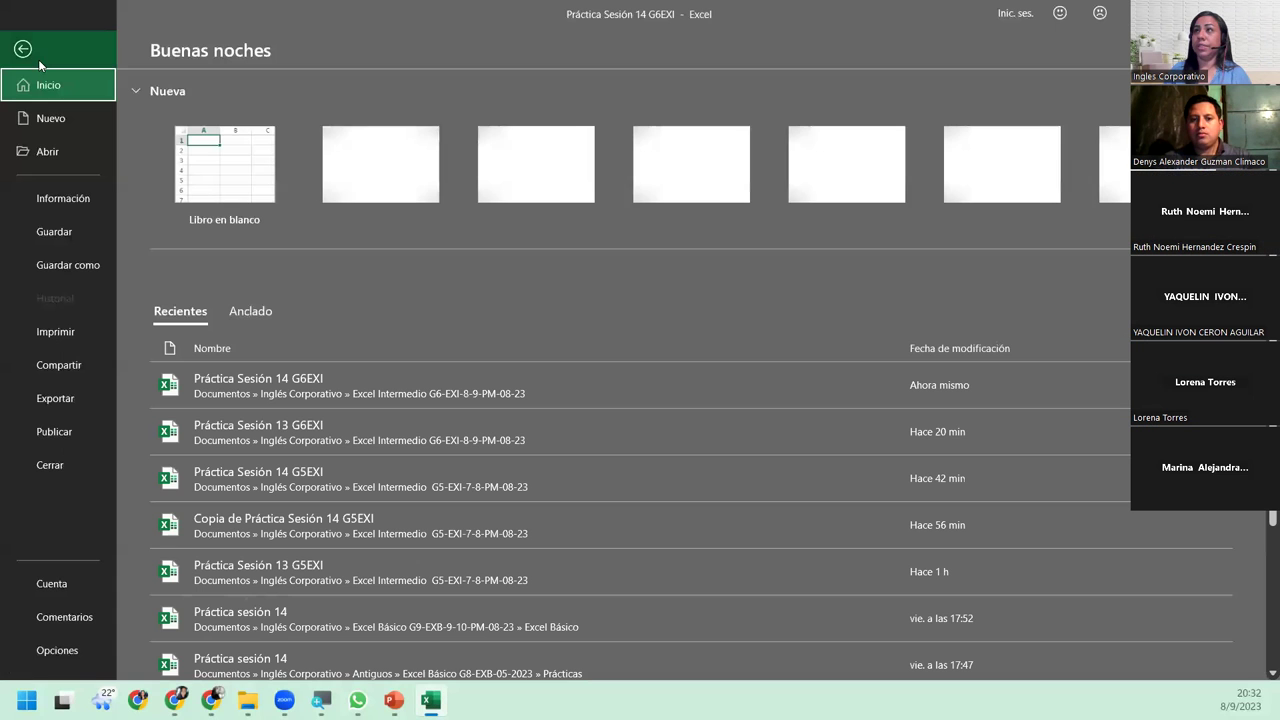
pyautogui.click(80, 265)
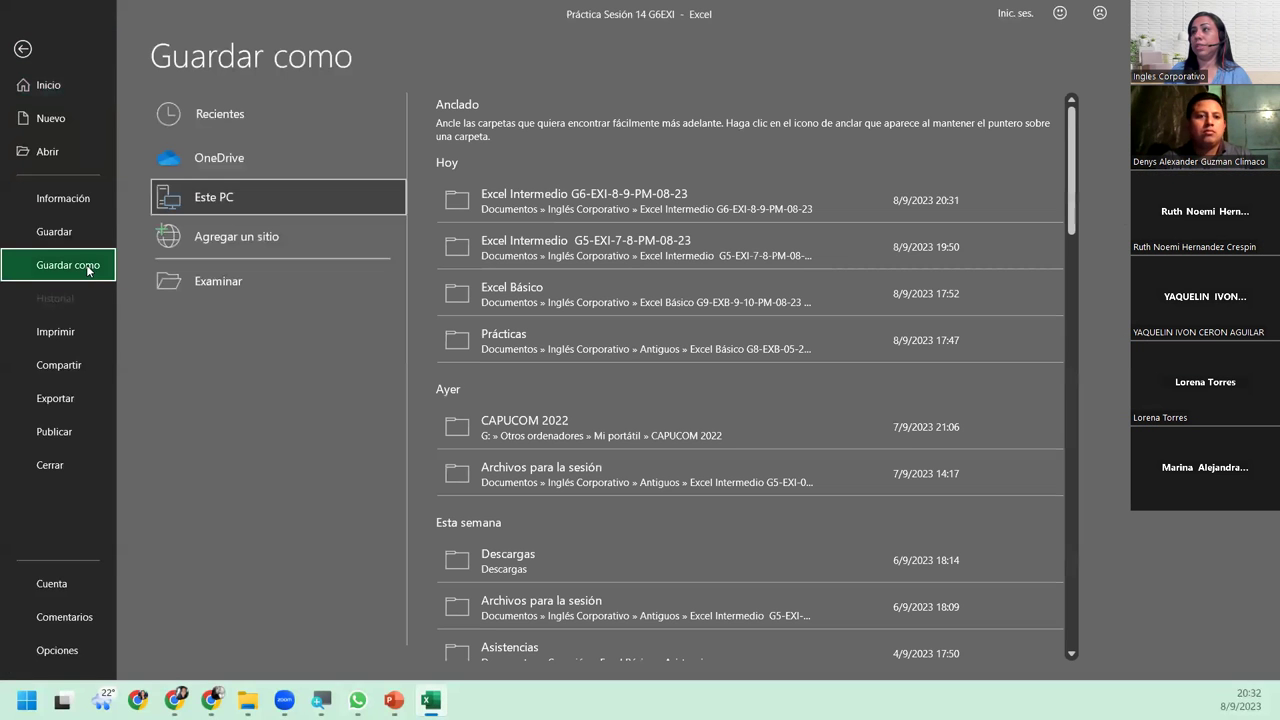
pyautogui.click(310, 290)
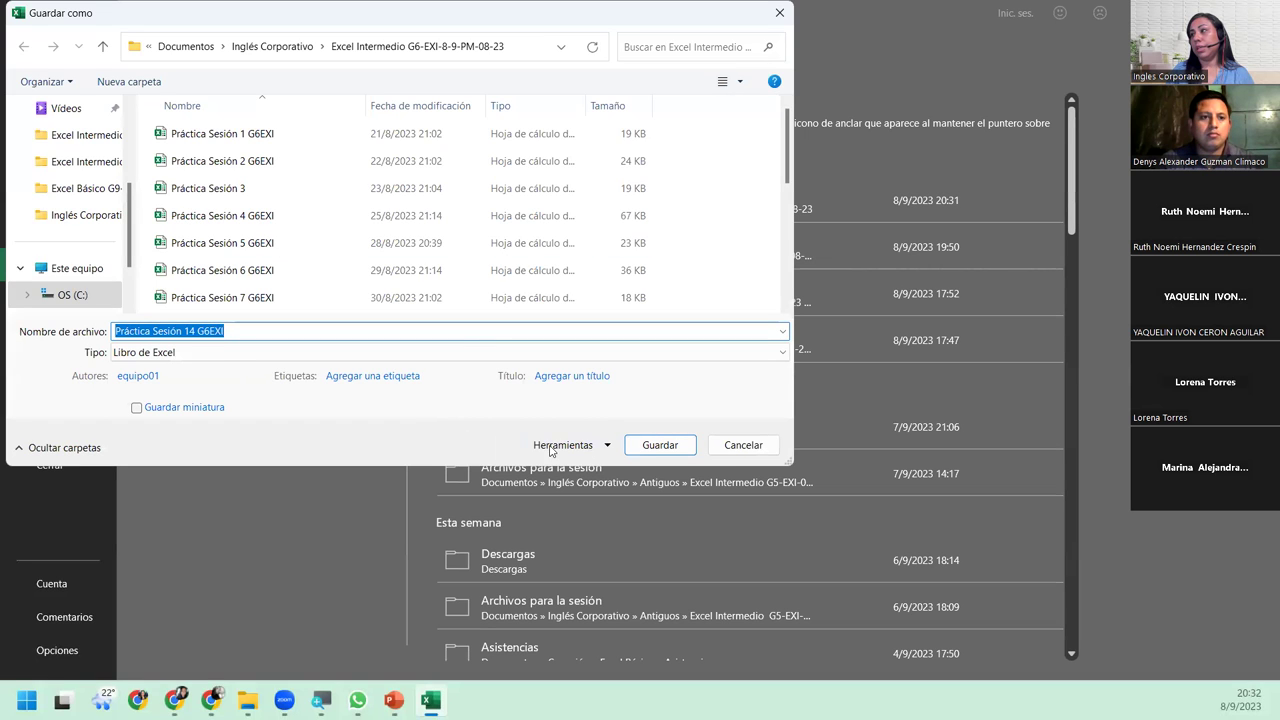
pyautogui.click(550, 447)
pyautogui.click(564, 503)
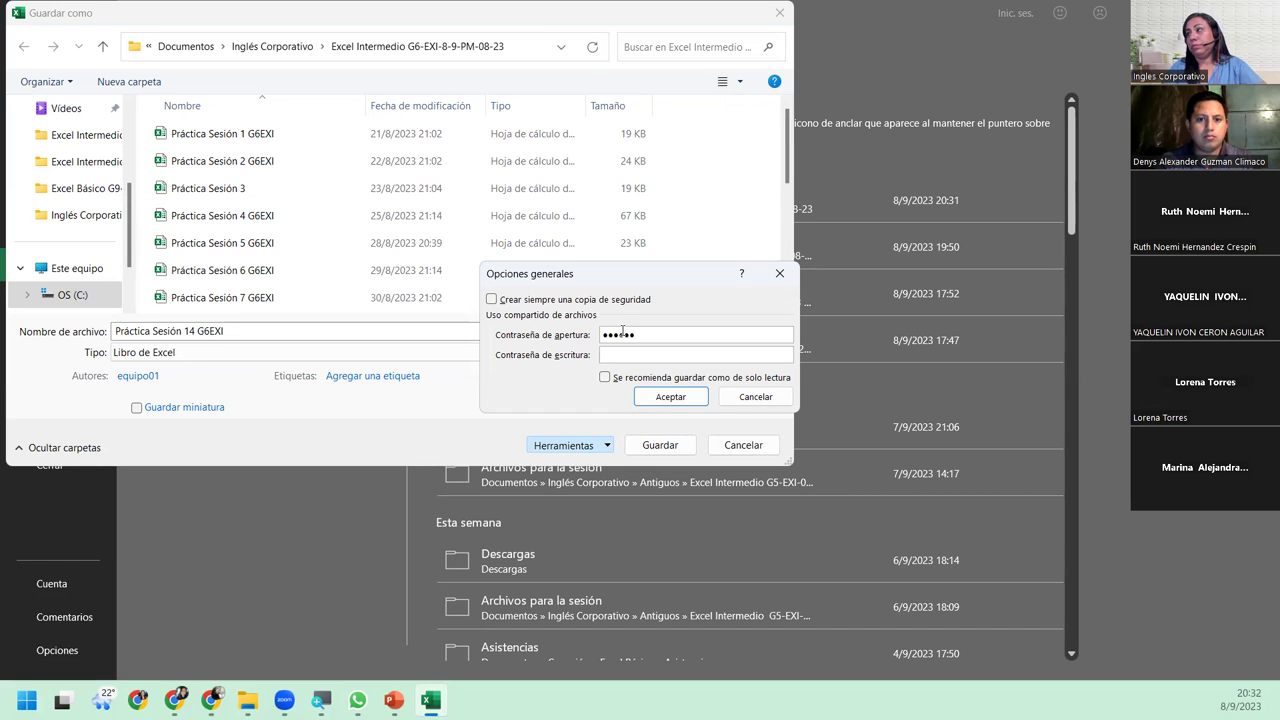
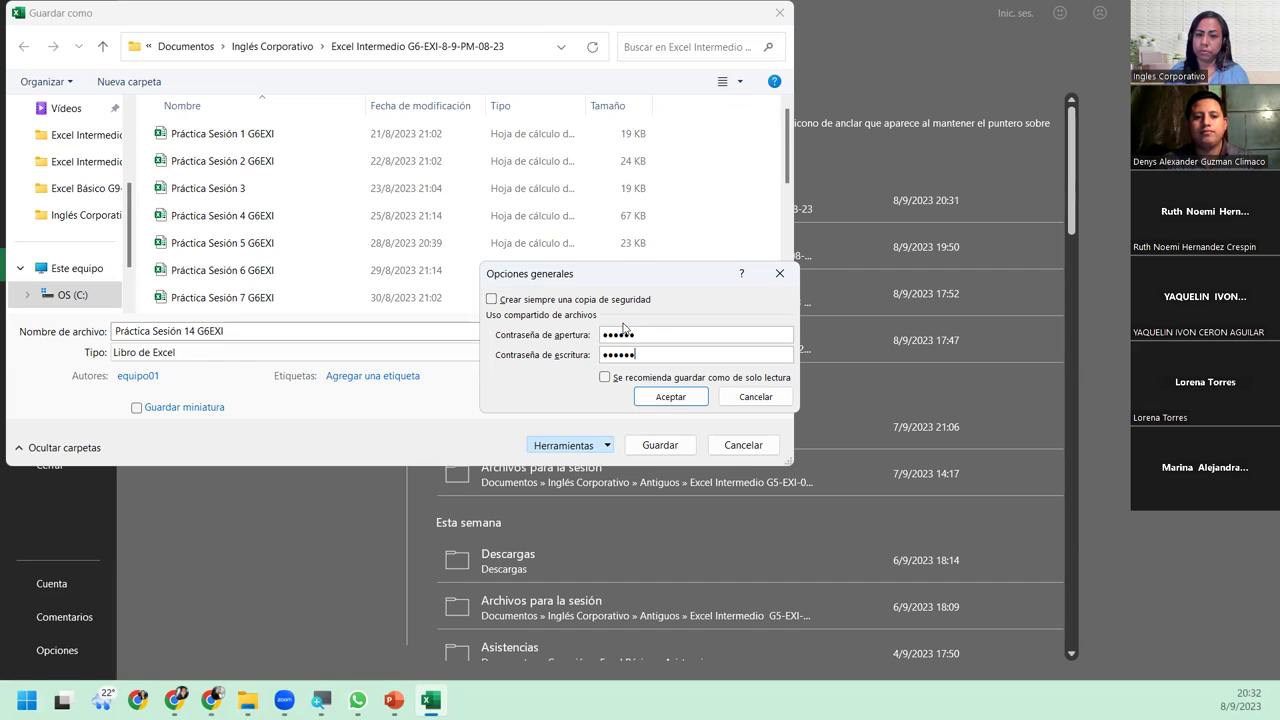
pyautogui.click(676, 397)
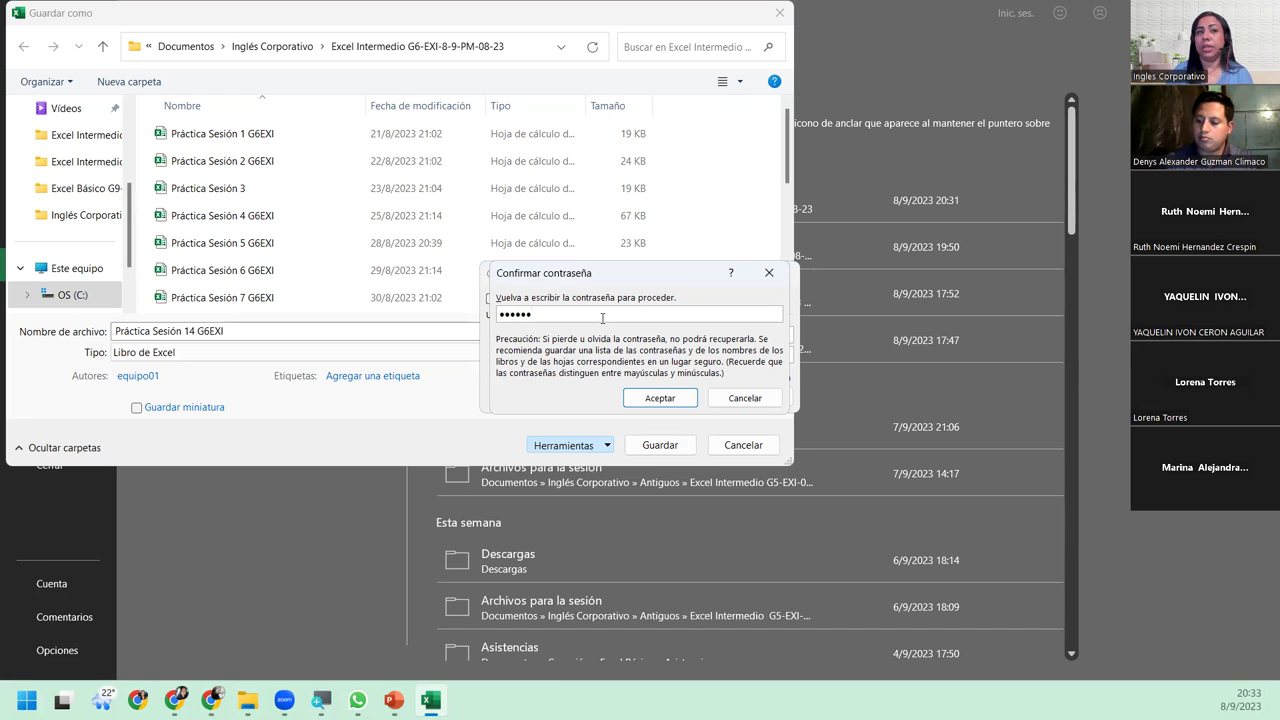
# Step: Confirm both passwords and save, replacing the existing file
pyautogui.press('Return')
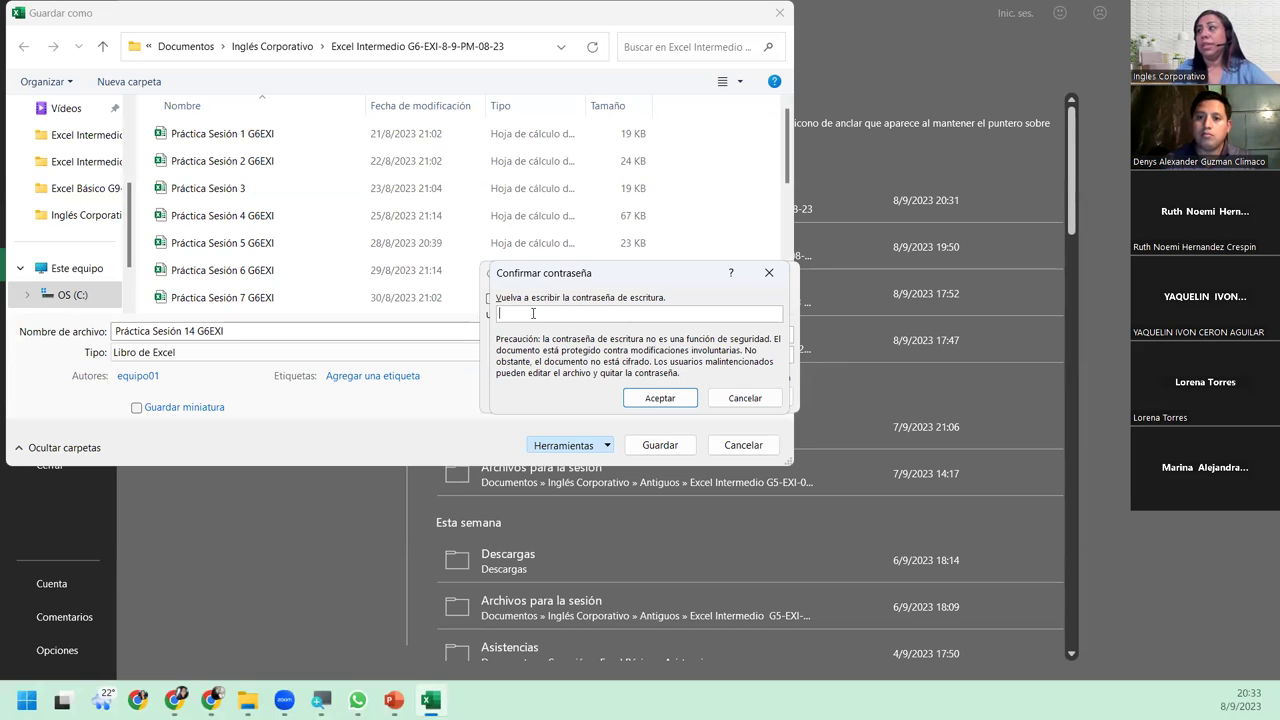
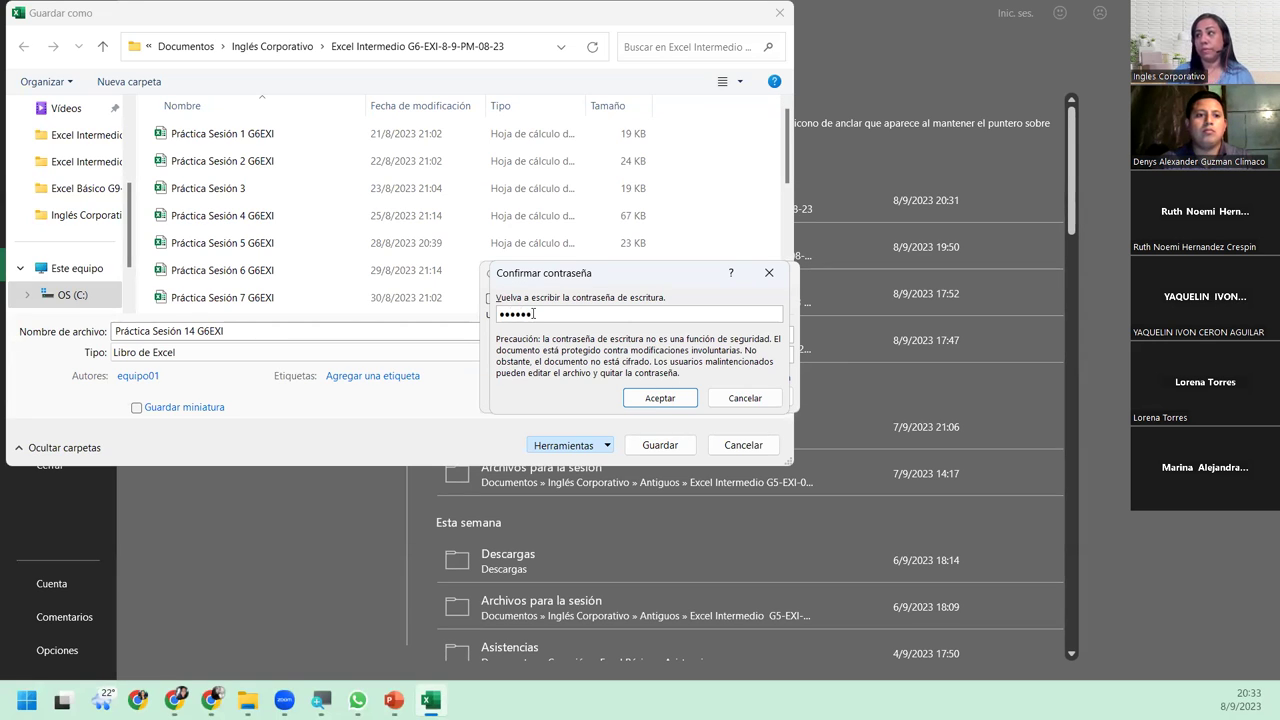
pyautogui.press('Return')
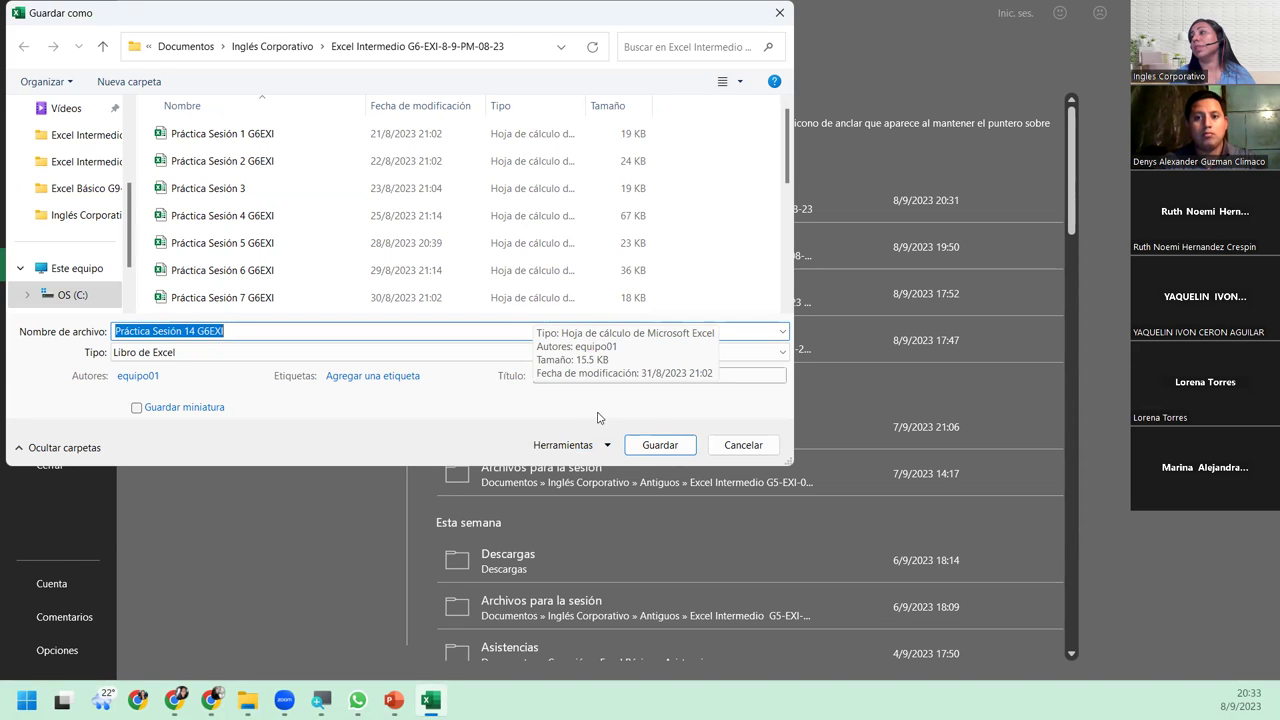
pyautogui.click(680, 445)
pyautogui.click(670, 349)
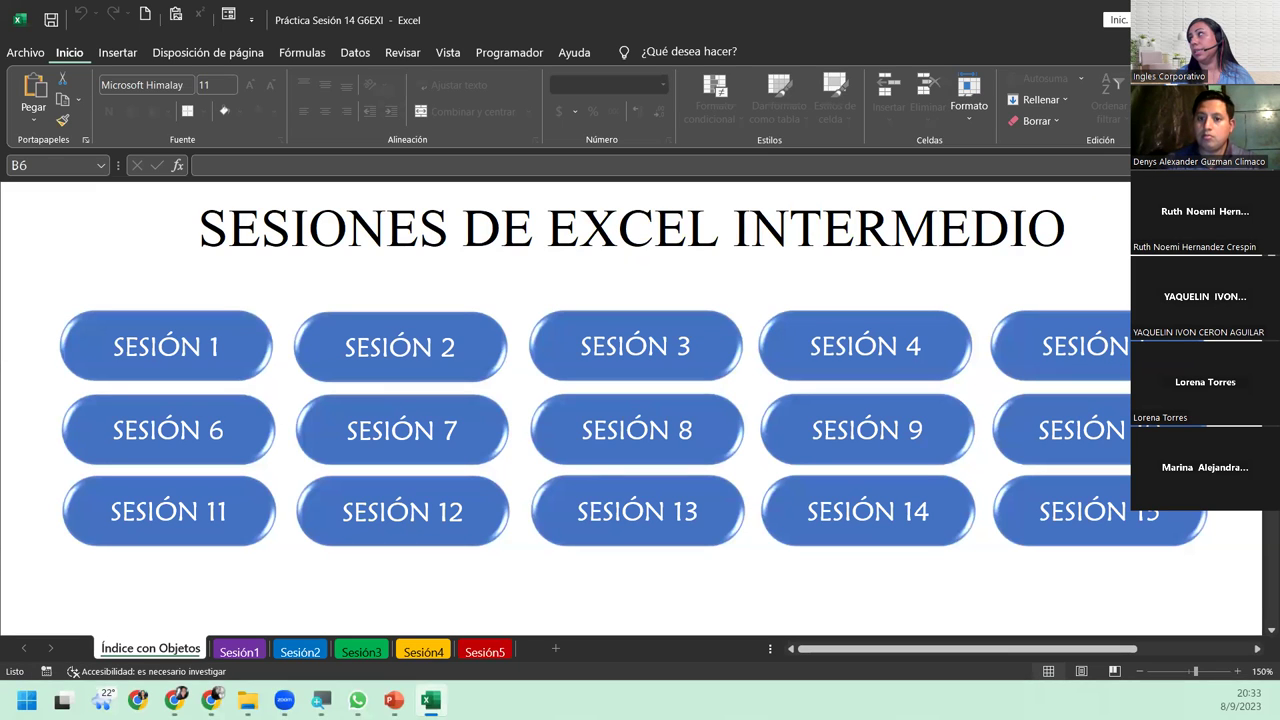
# Step: Close the workbook and reopen it, entering the opening password then the write password
pyautogui.hotkey('alt', 'F4')
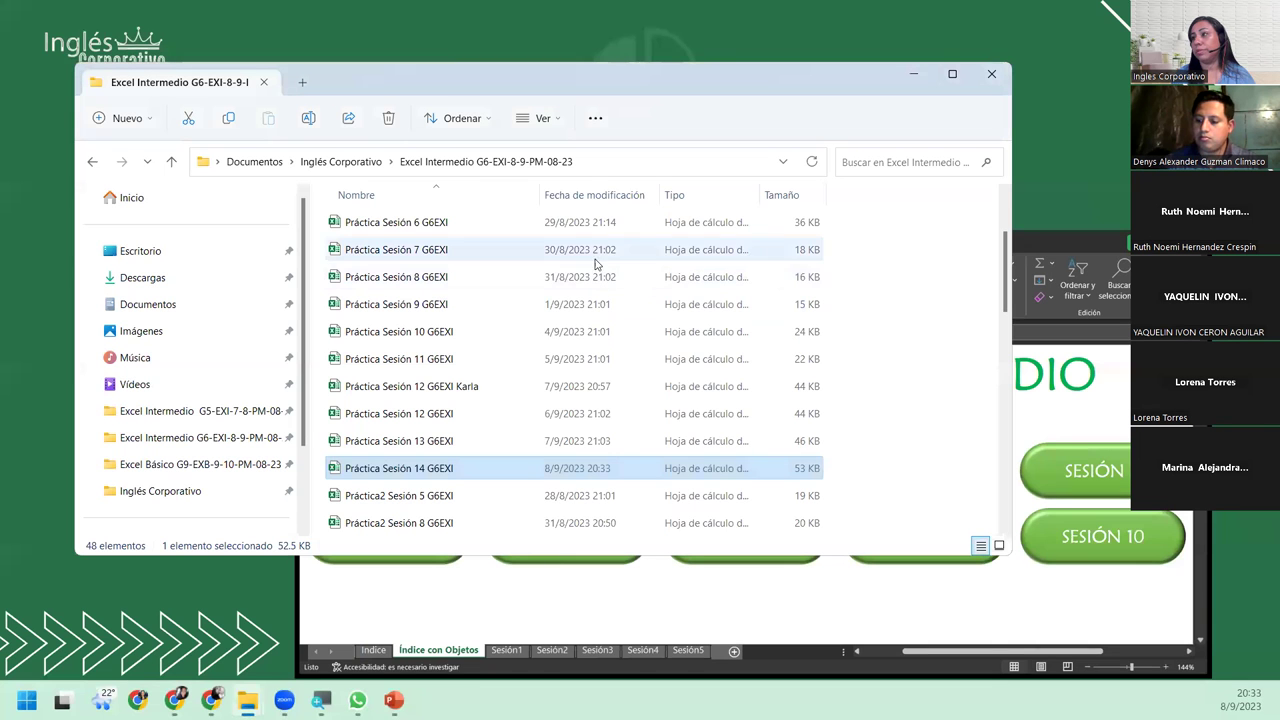
pyautogui.doubleClick(417, 473)
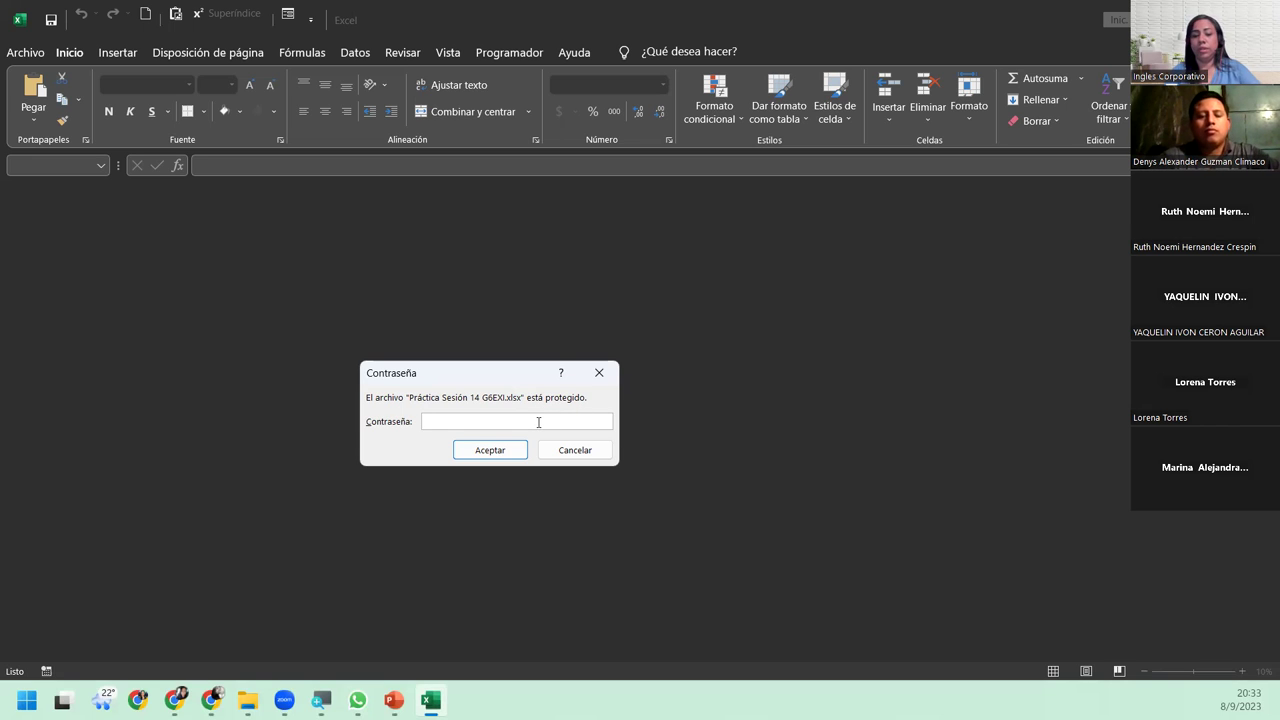
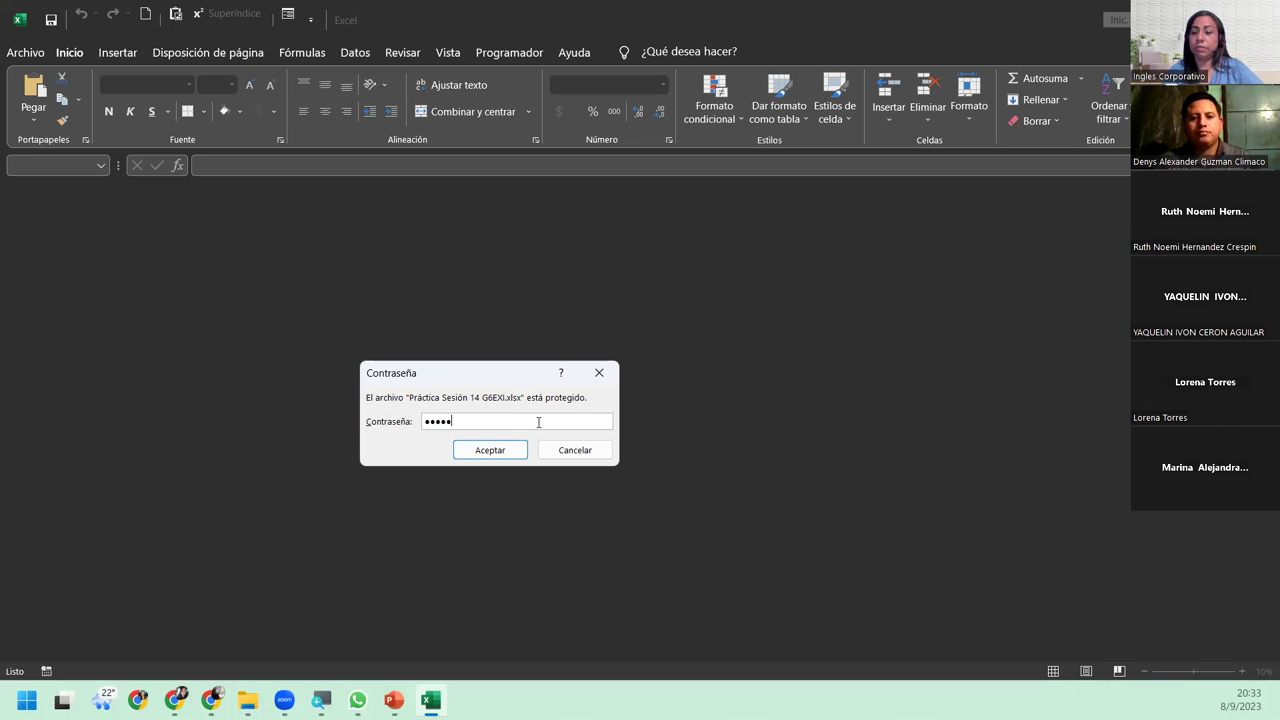
pyautogui.press('Return')
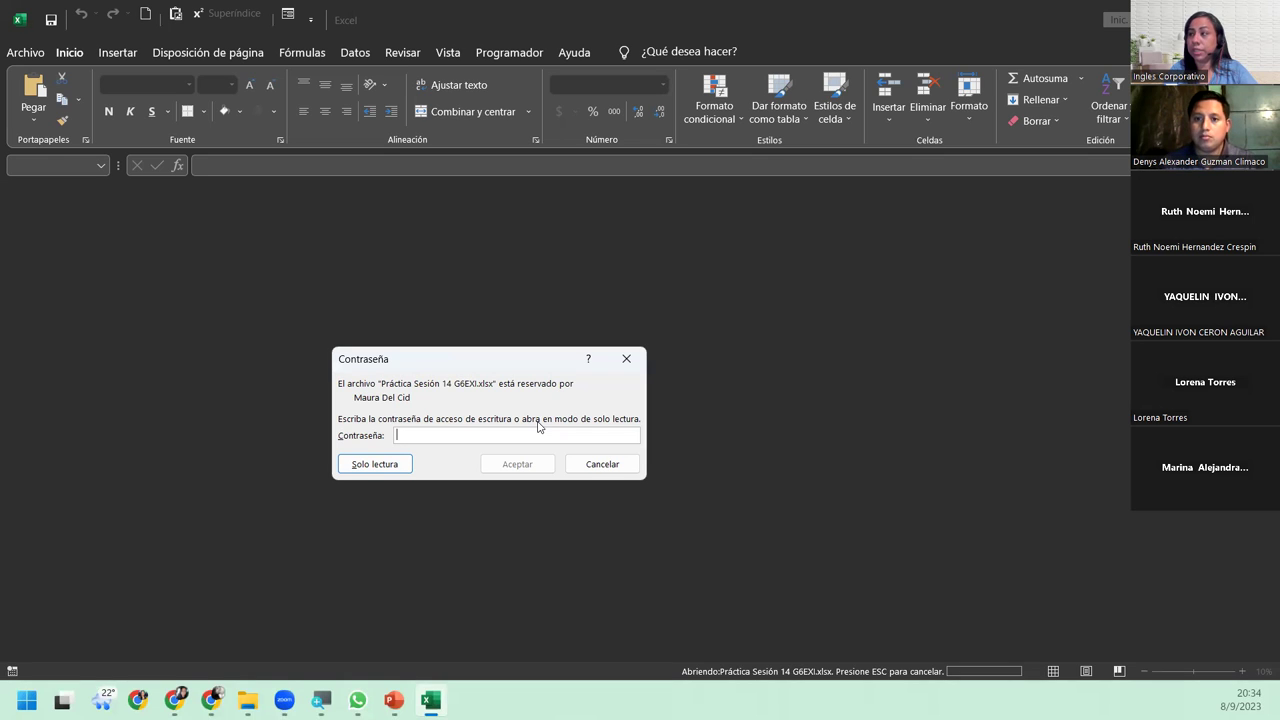
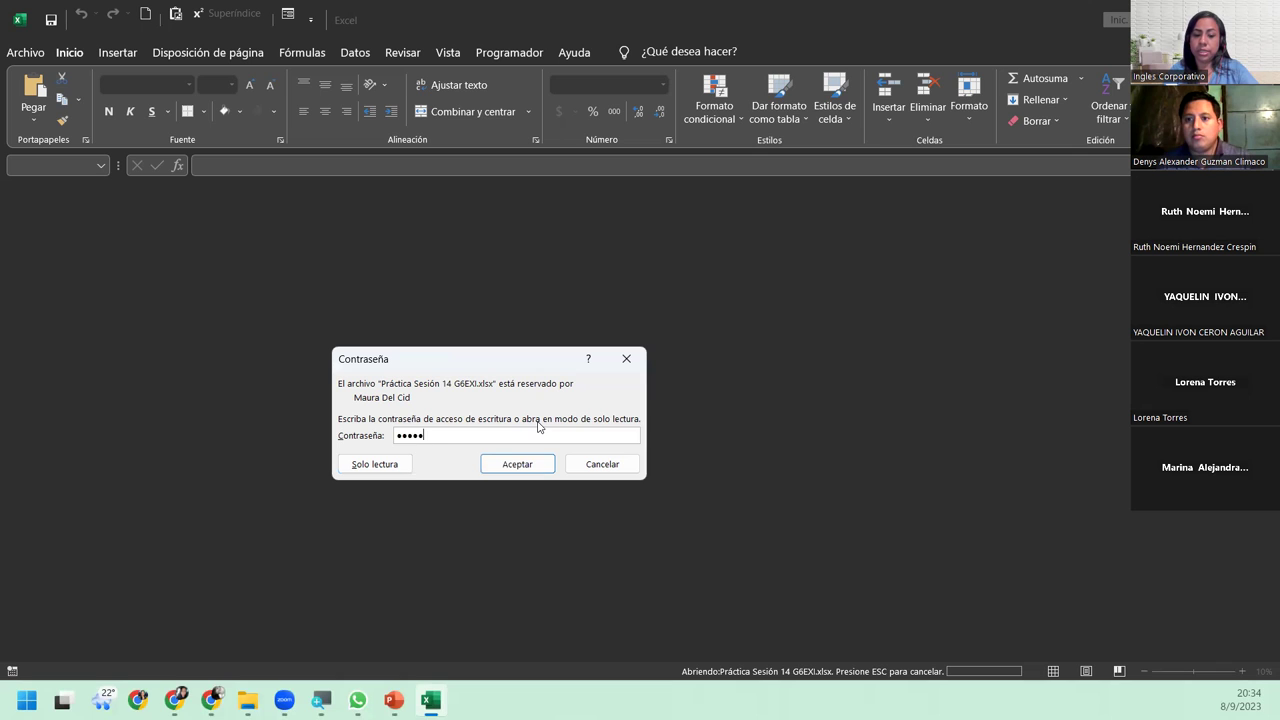
pyautogui.press('Return')
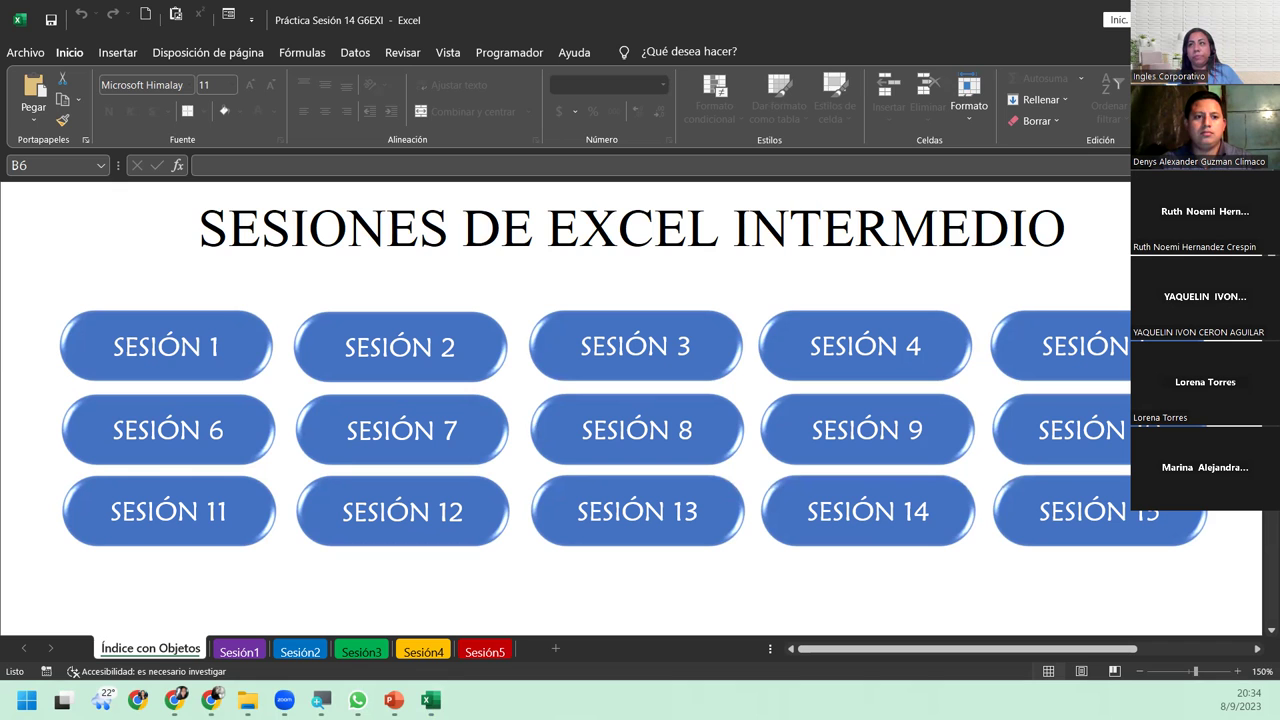
# Step: Unprotect the Índice con Objetos sheet from Archivo > Información using the sheet password
pyautogui.click(25, 53)
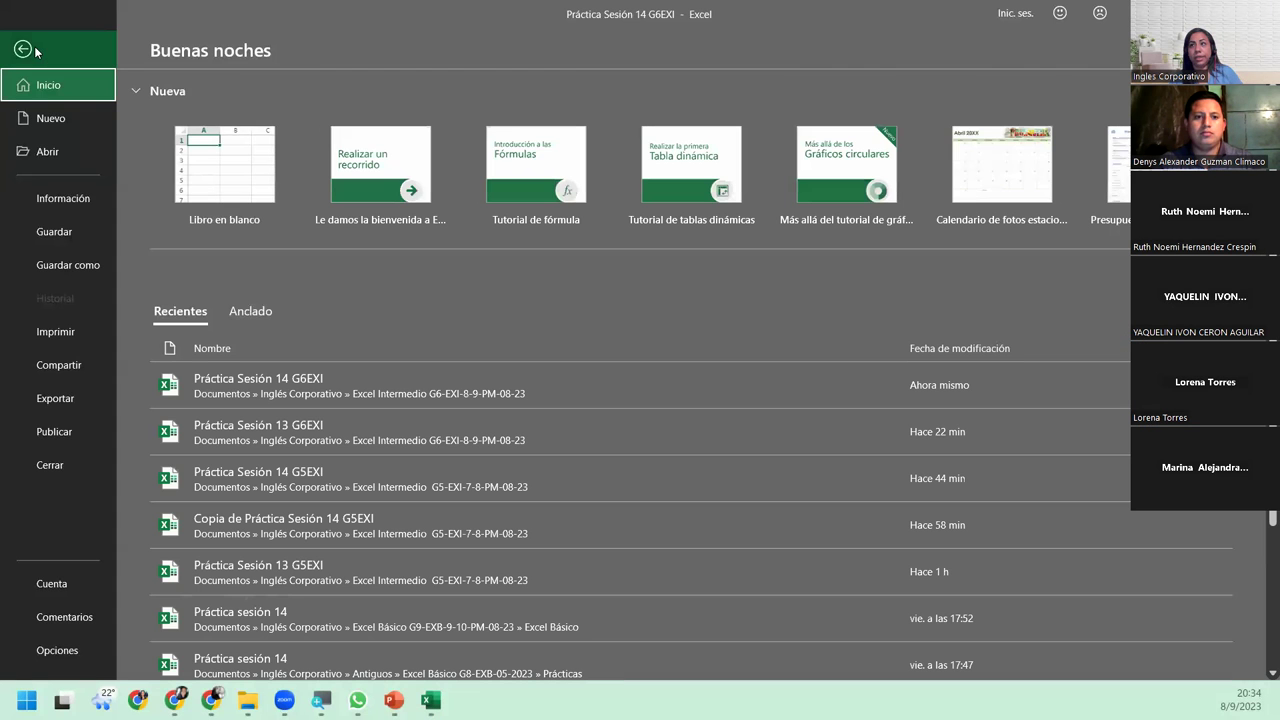
pyautogui.click(78, 198)
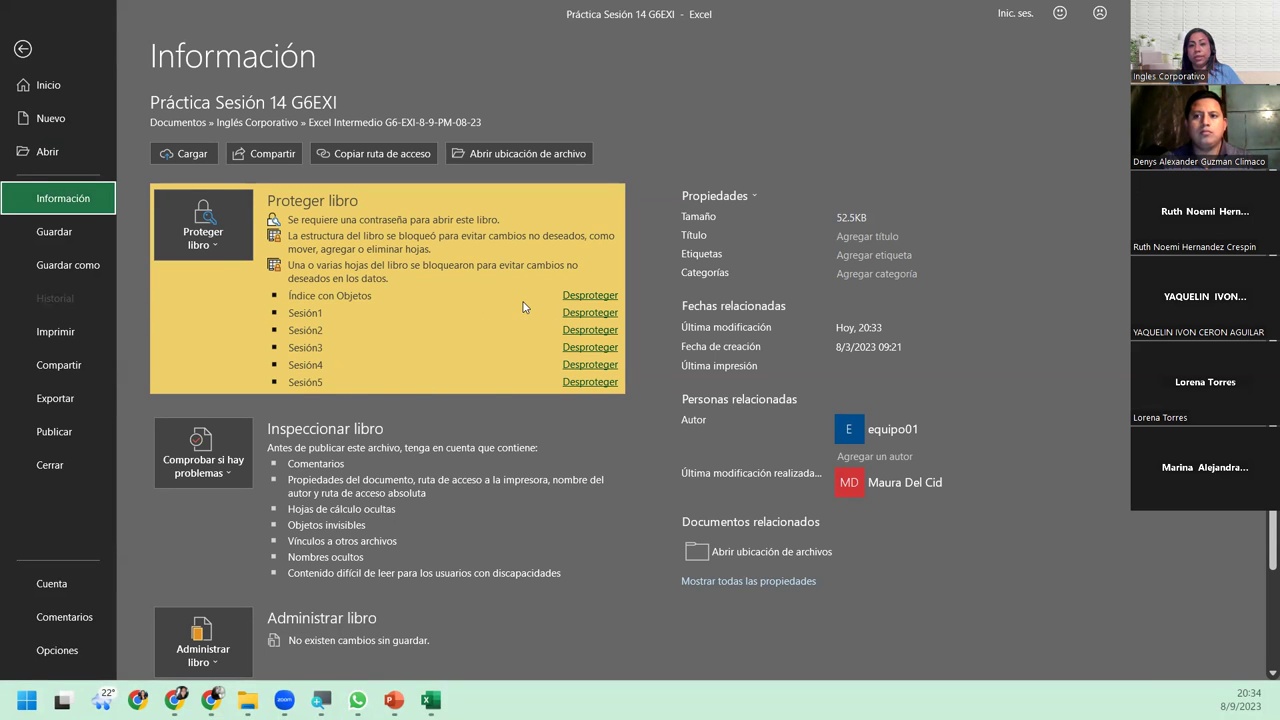
pyautogui.click(583, 296)
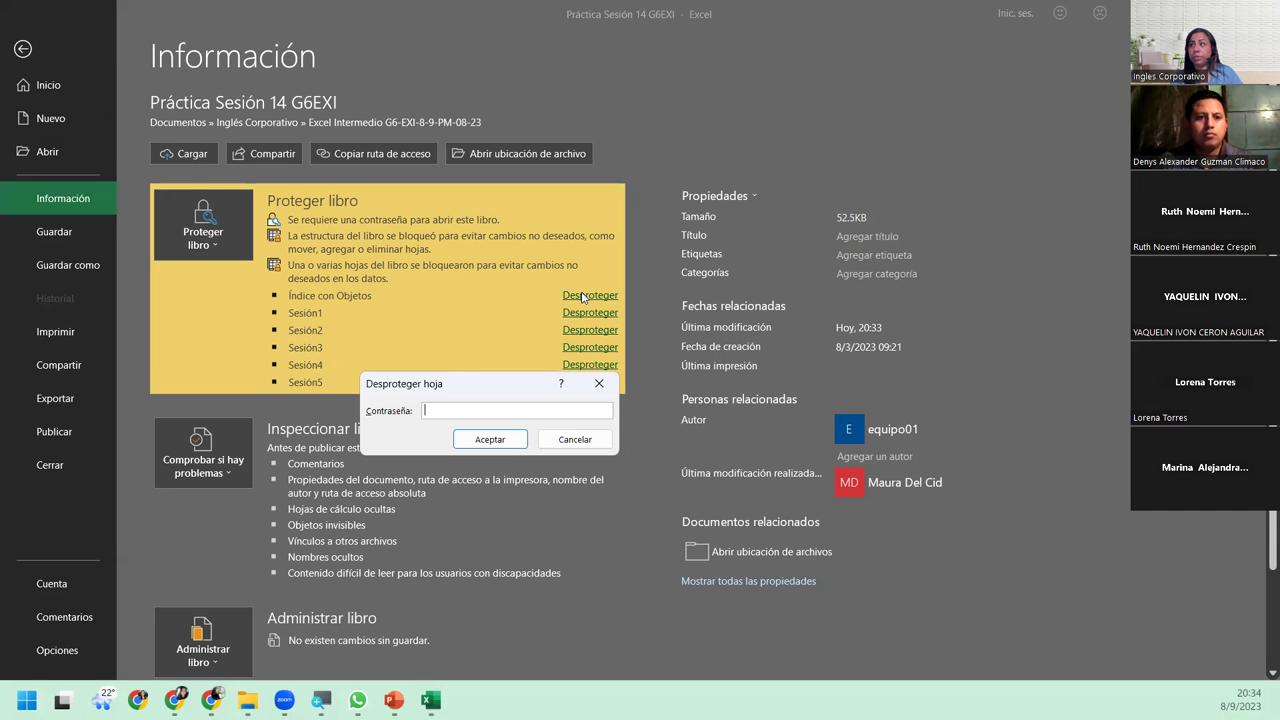
pyautogui.press('Return')
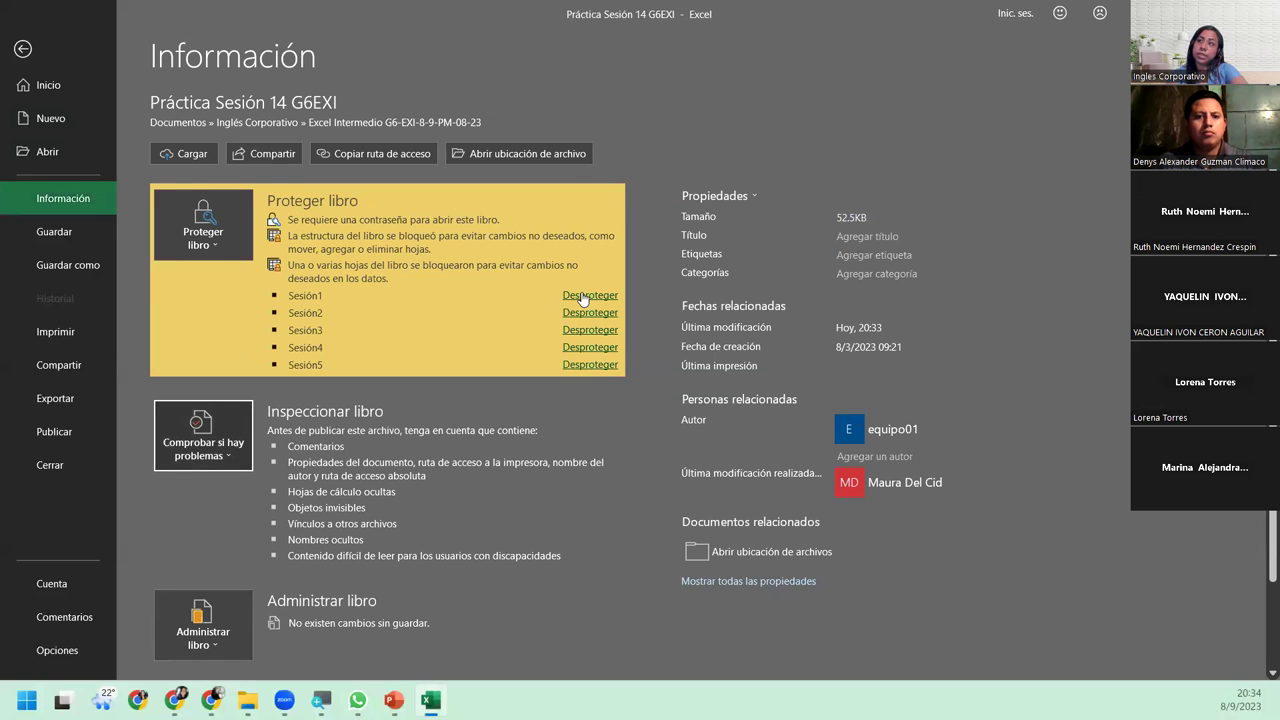
# Step: Select various cells (A1, B1, A3, merged B6, cells near Sesión 11/12) to confirm they are selectable
pyautogui.click(33, 57)
pyautogui.click(175, 610)
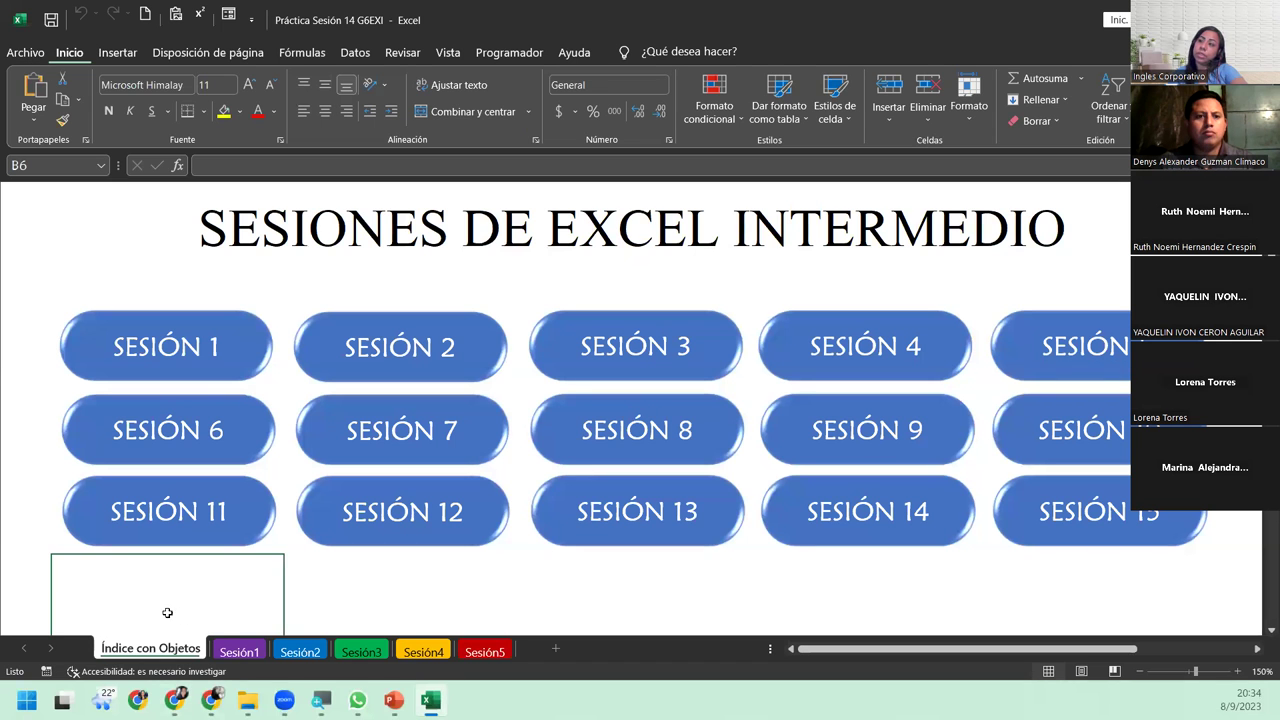
pyautogui.click(76, 238)
pyautogui.click(265, 278)
pyautogui.click(48, 333)
pyautogui.click(305, 596)
pyautogui.click(102, 606)
pyautogui.click(15, 512)
pyautogui.click(12, 430)
pyautogui.click(40, 218)
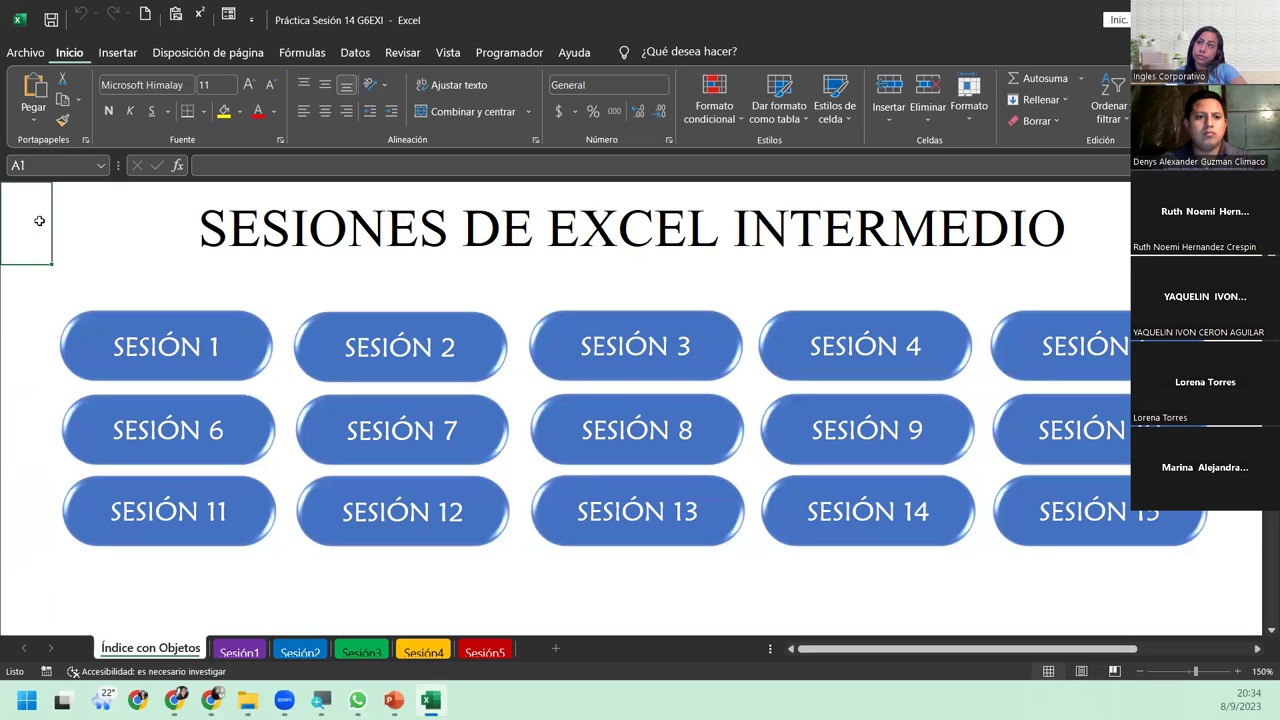
pyautogui.click(131, 207)
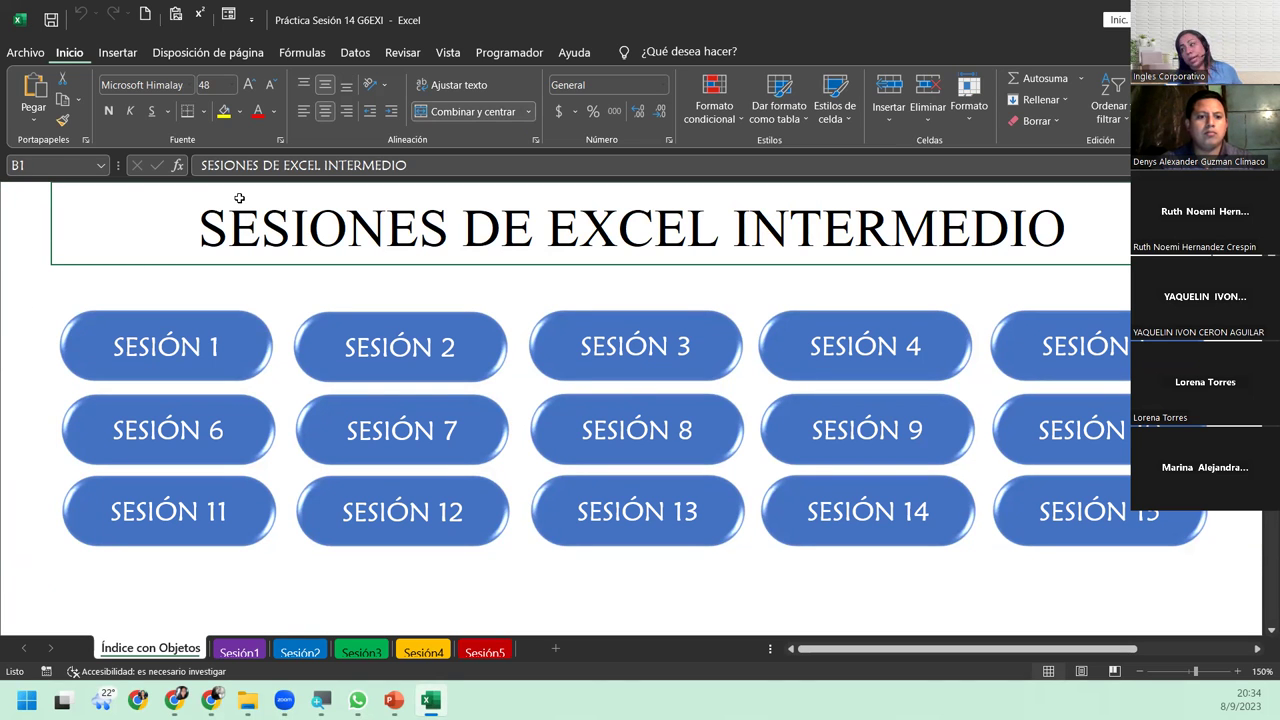
pyautogui.click(20, 54)
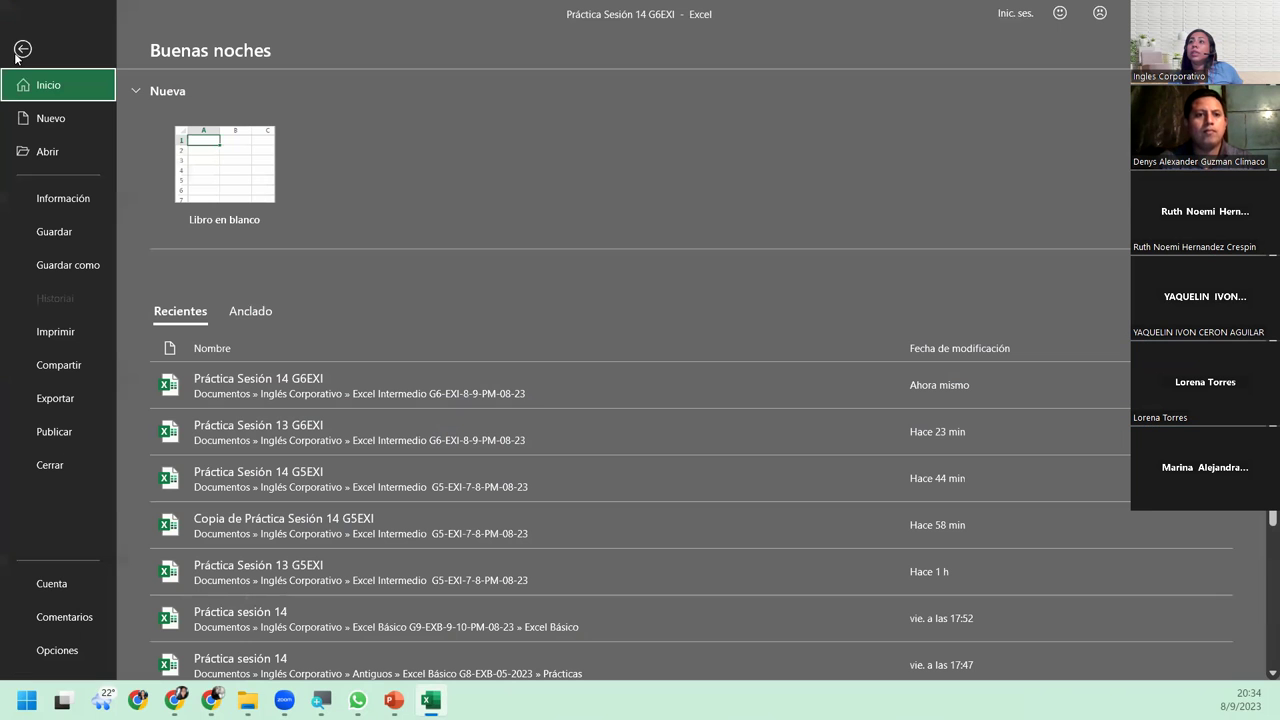
# Step: Reprotect Índice con Objetos via Proteger libro > Proteger hoja actual, entering and confirming the password
pyautogui.click(92, 198)
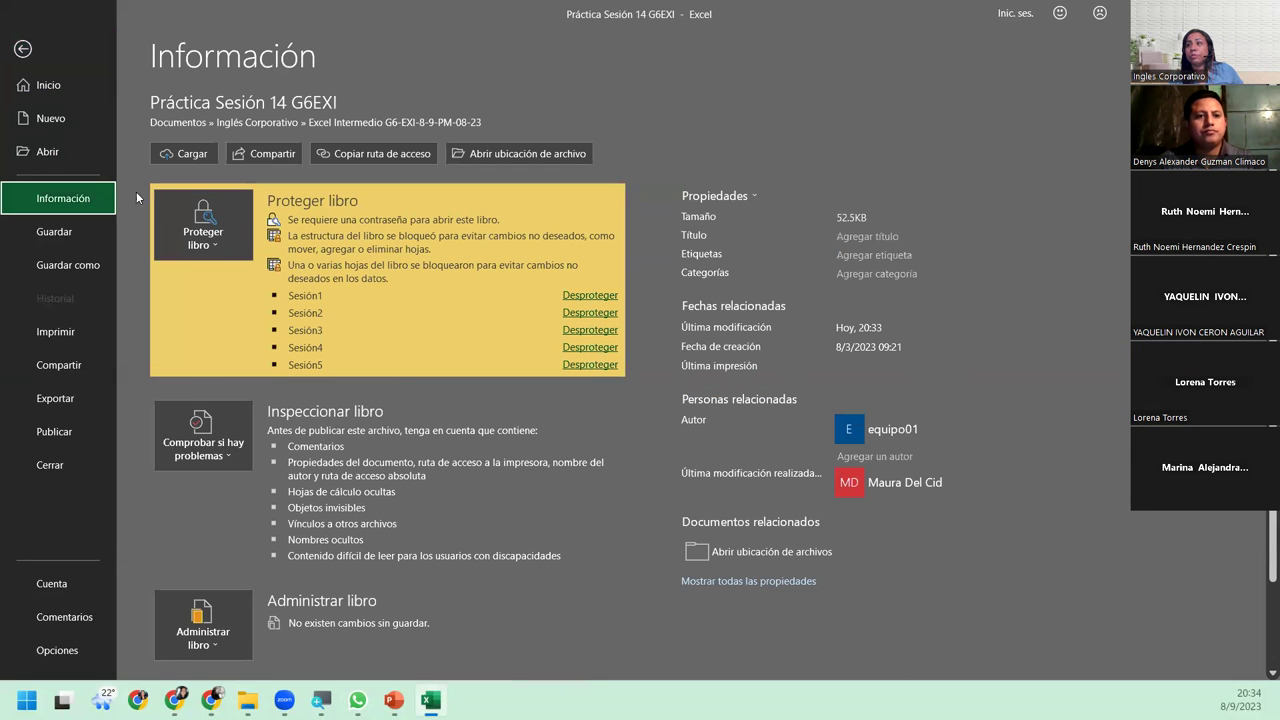
pyautogui.click(203, 213)
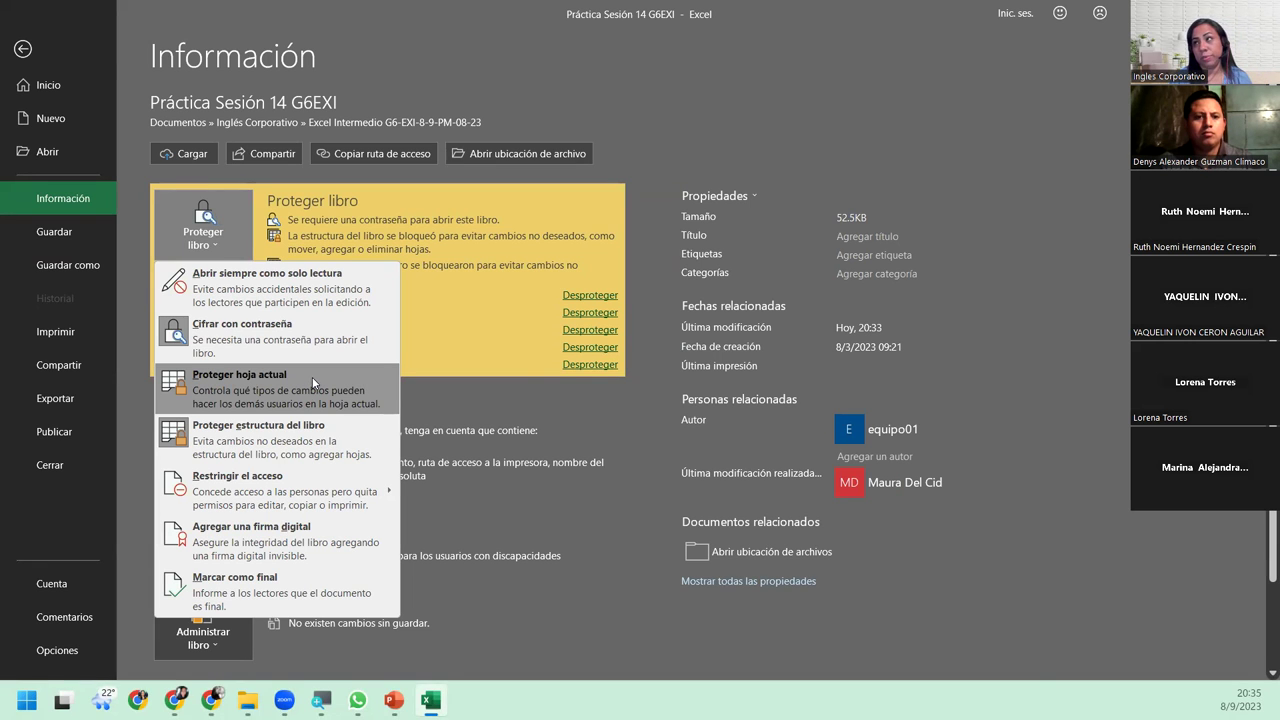
pyautogui.click(313, 383)
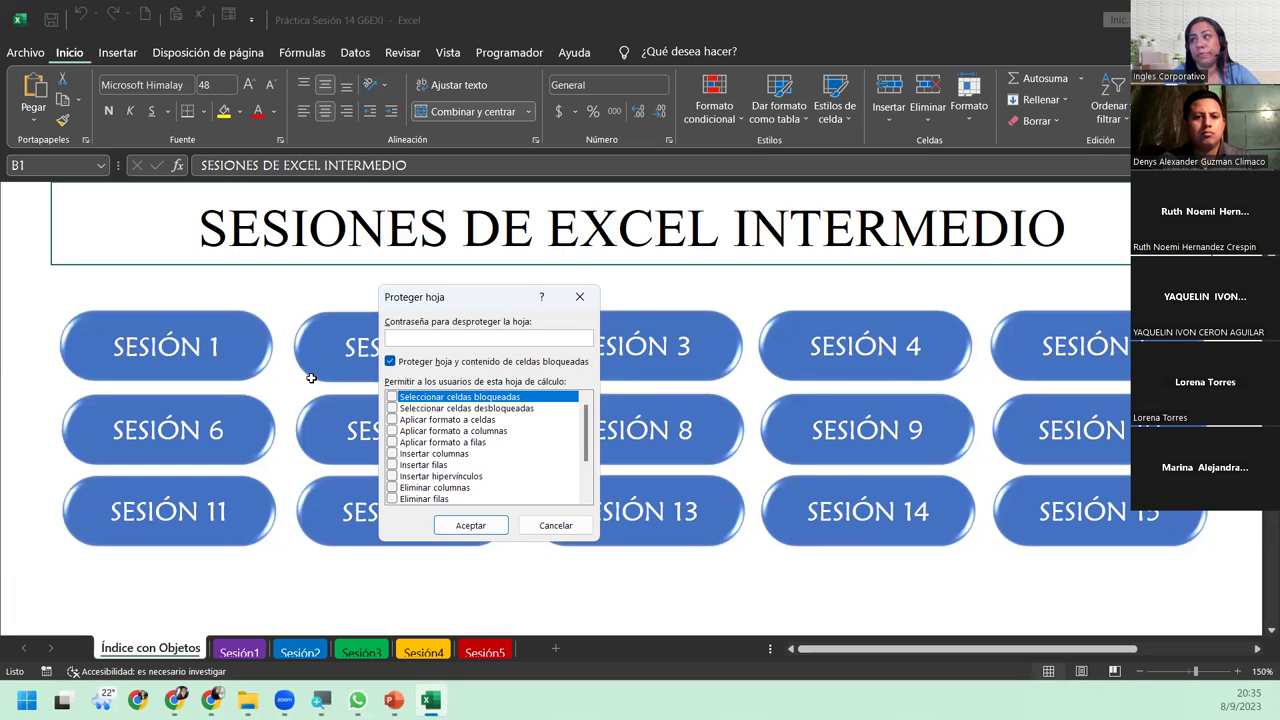
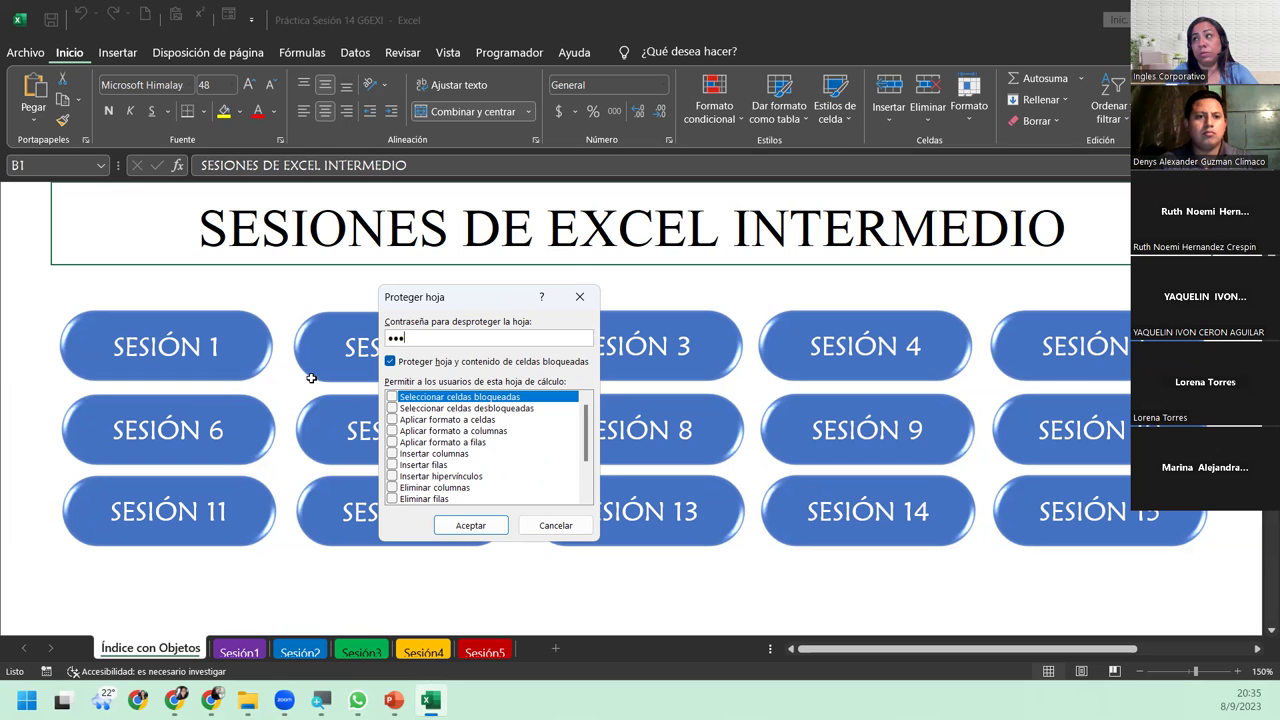
pyautogui.press('Return')
pyautogui.press('Return')
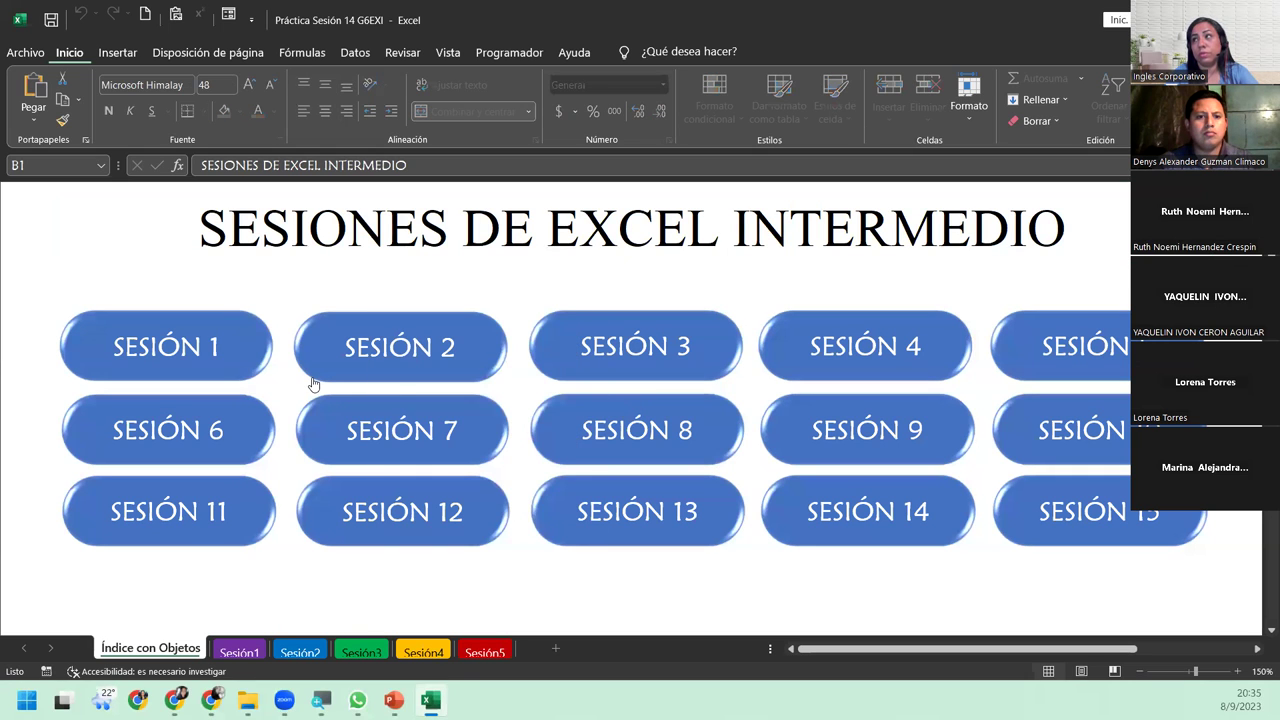
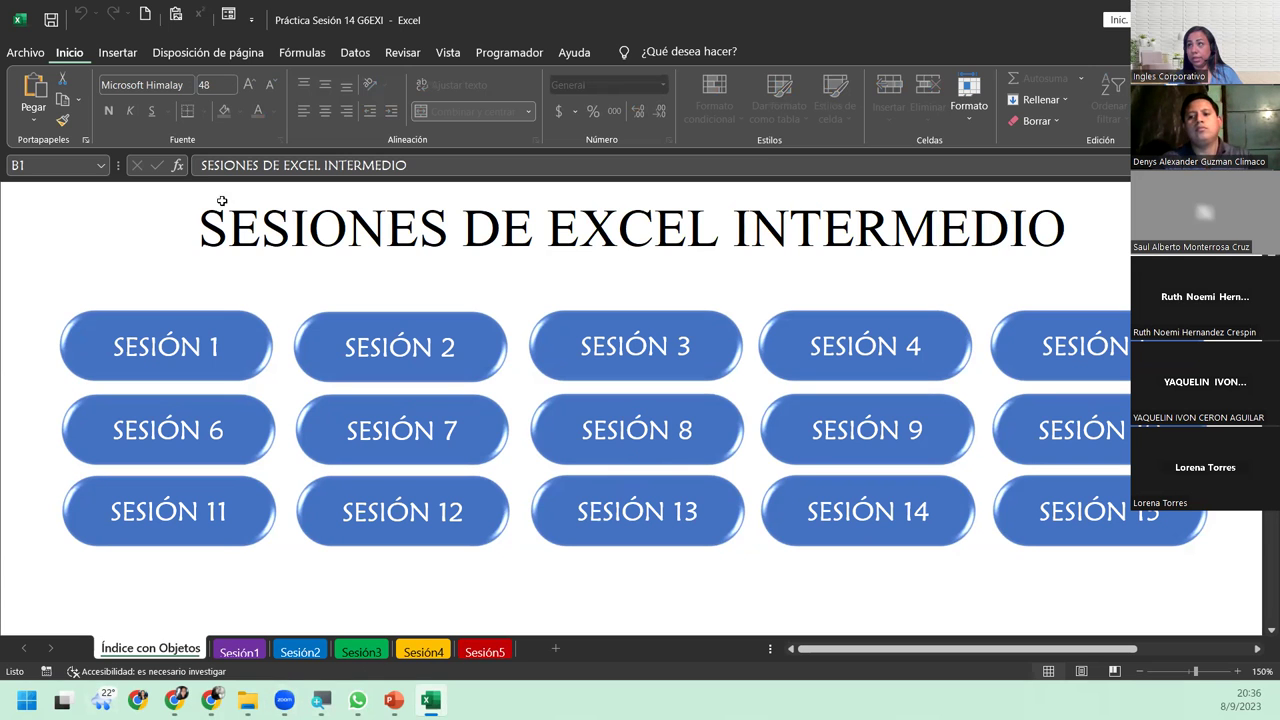
# Step: Choose Marcar como final under Archivo > Información > Proteger libro and accept the first prompt
pyautogui.click(26, 54)
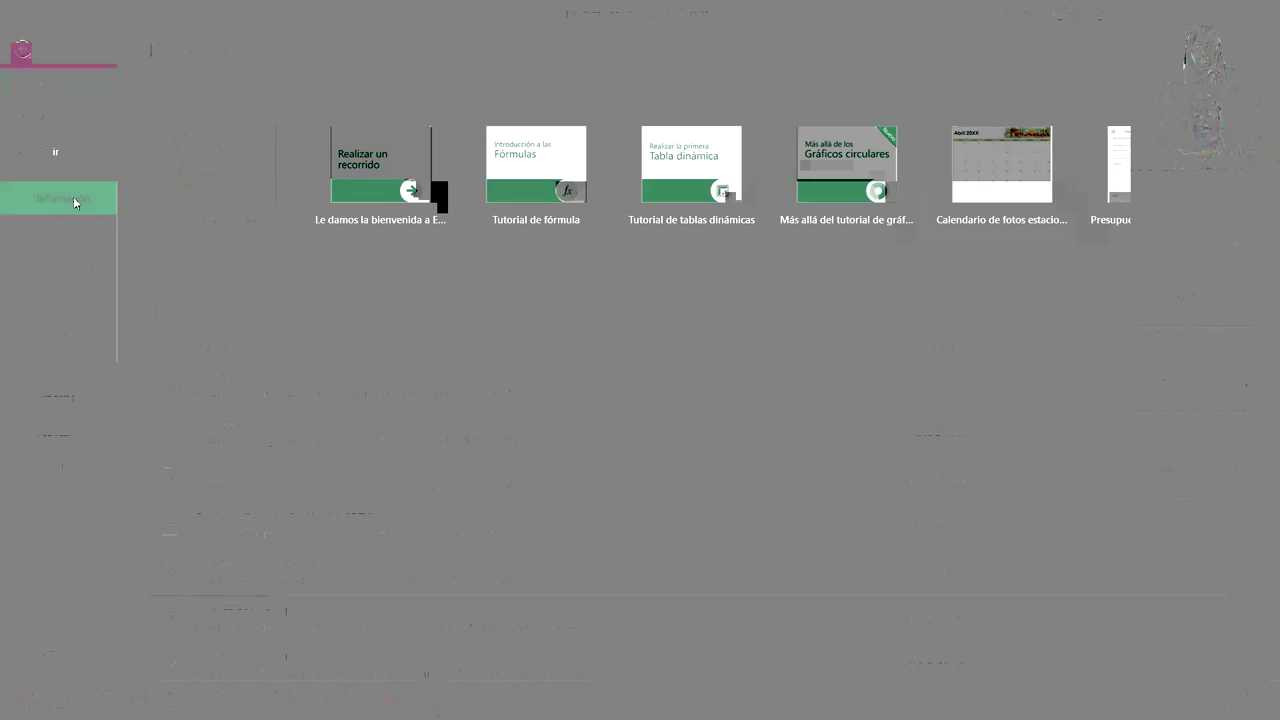
pyautogui.click(72, 198)
pyautogui.click(230, 250)
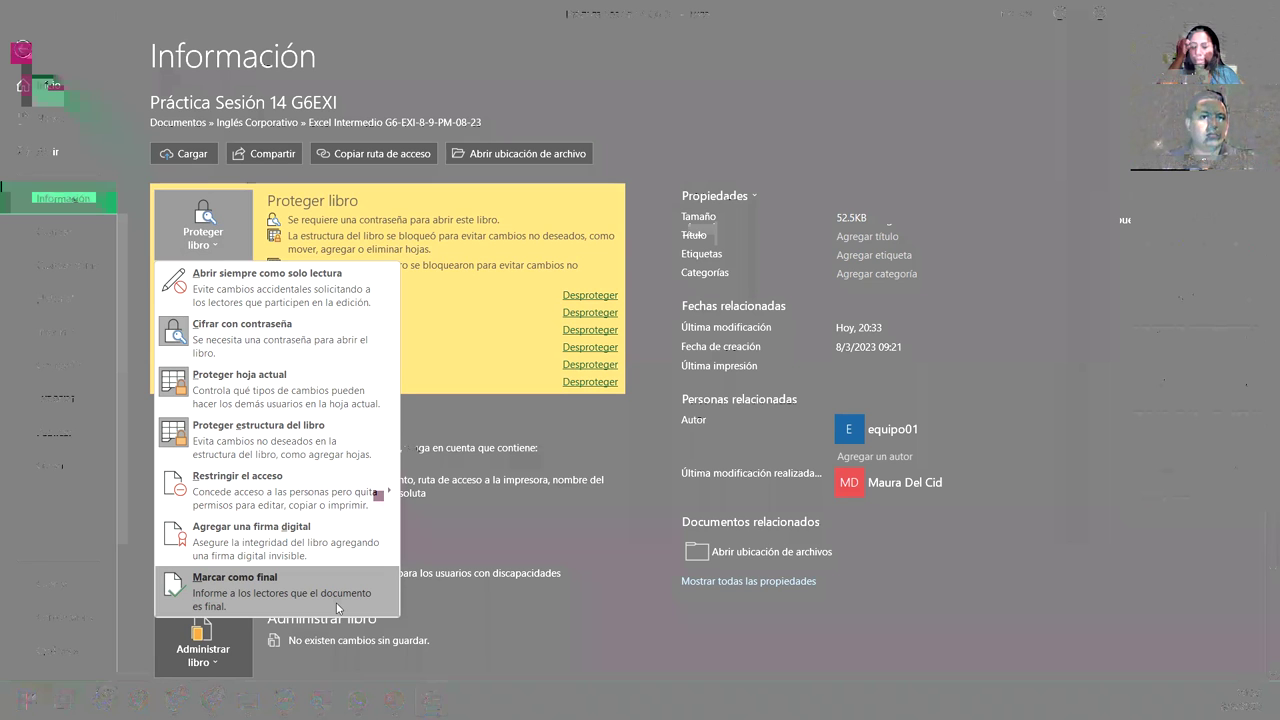
pyautogui.click(337, 608)
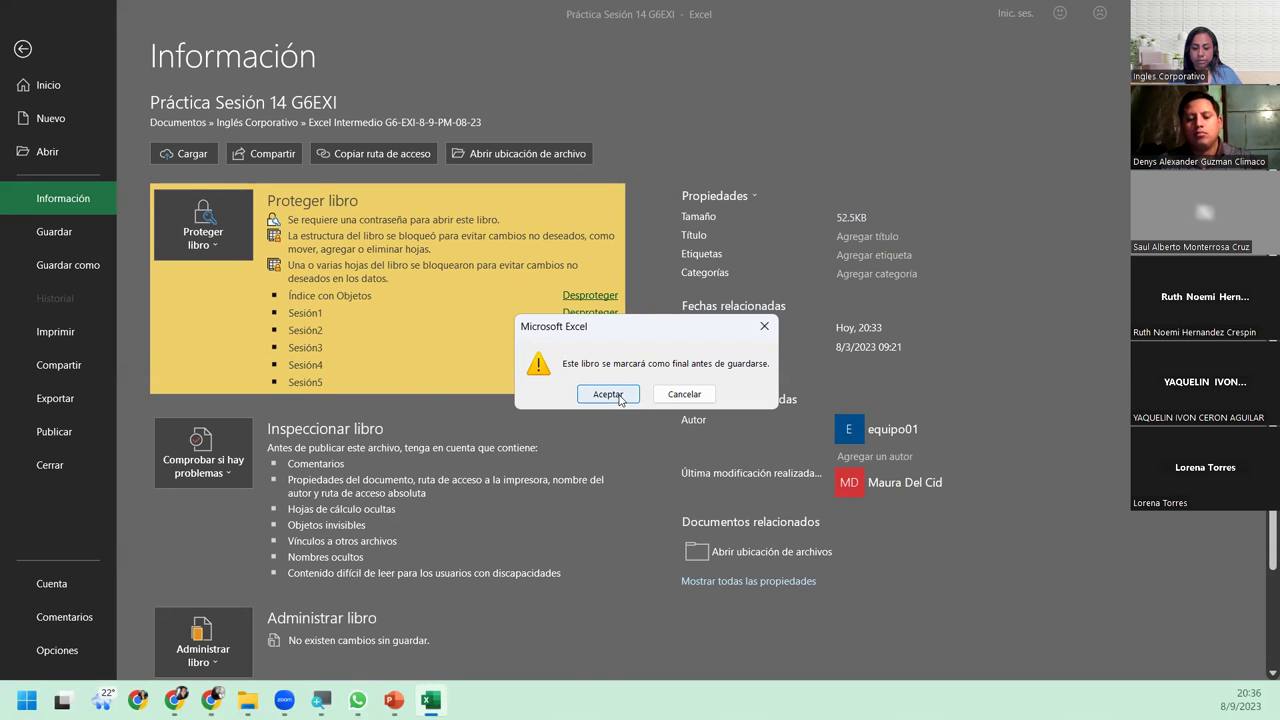
pyautogui.click(607, 394)
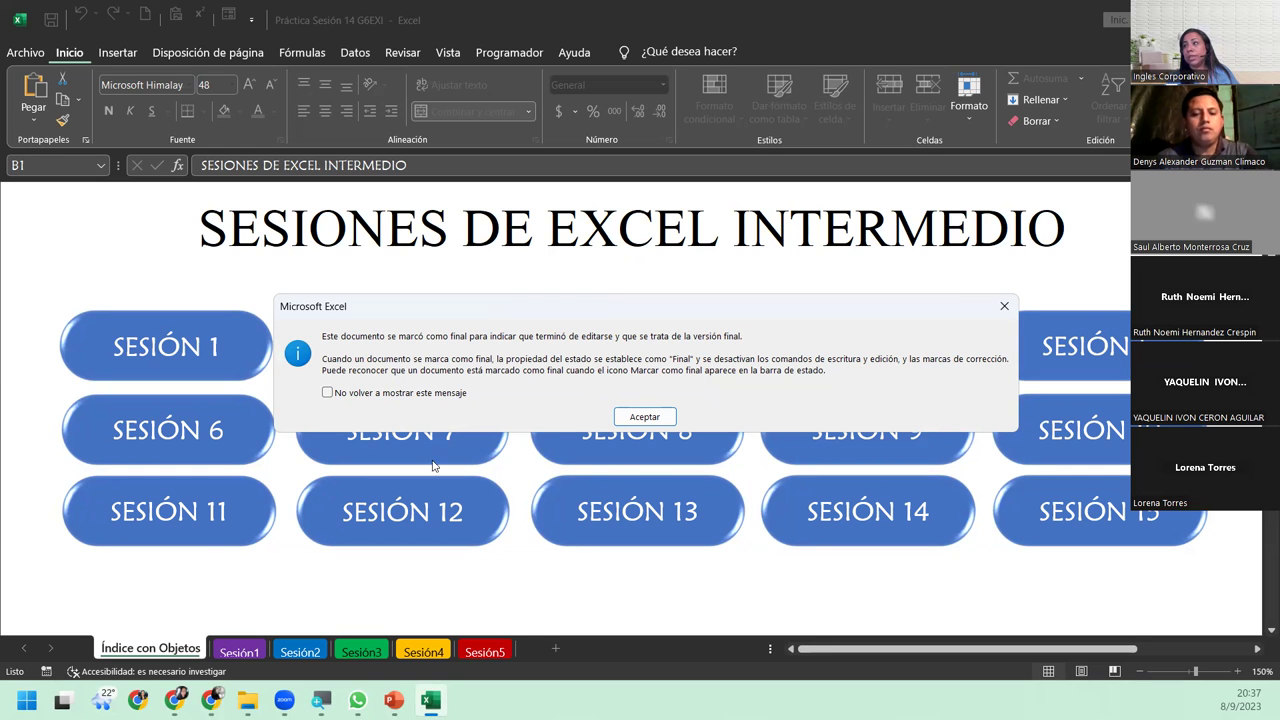
# Step: Accept the 'marcado como final' notice so the workbook becomes read-only
pyautogui.click(668, 418)
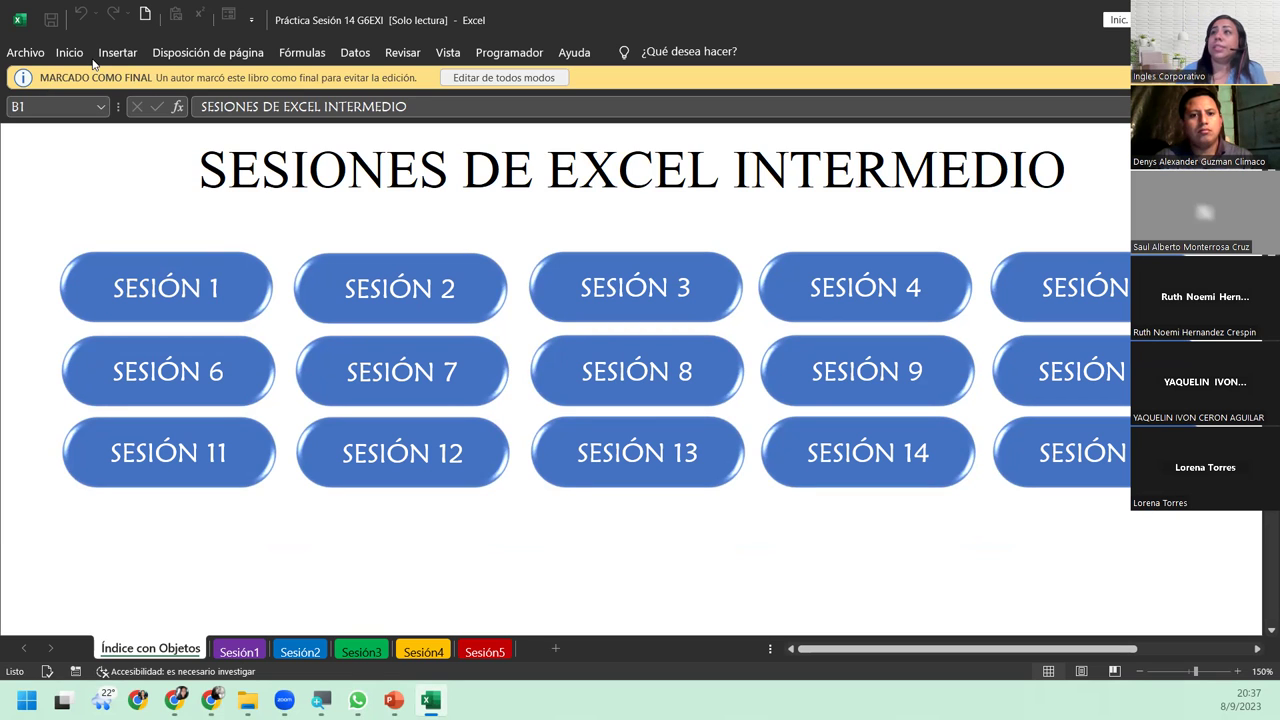
pyautogui.click(72, 55)
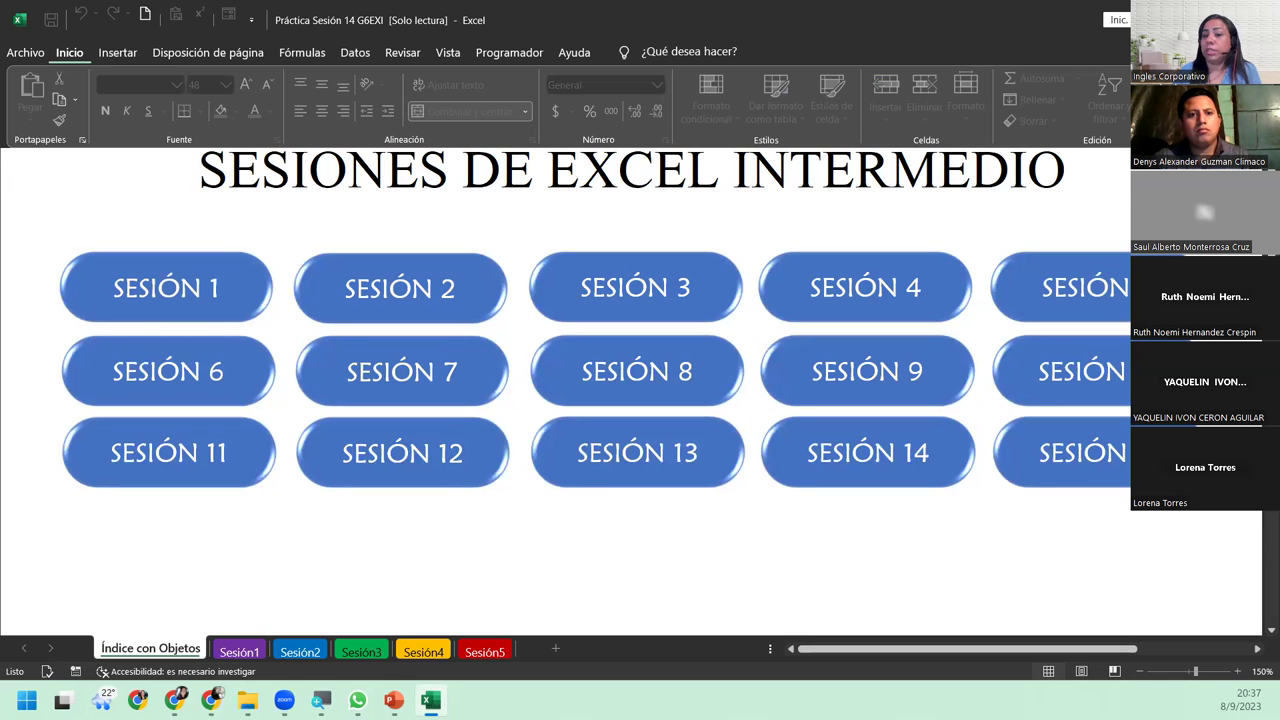
pyautogui.click(105, 55)
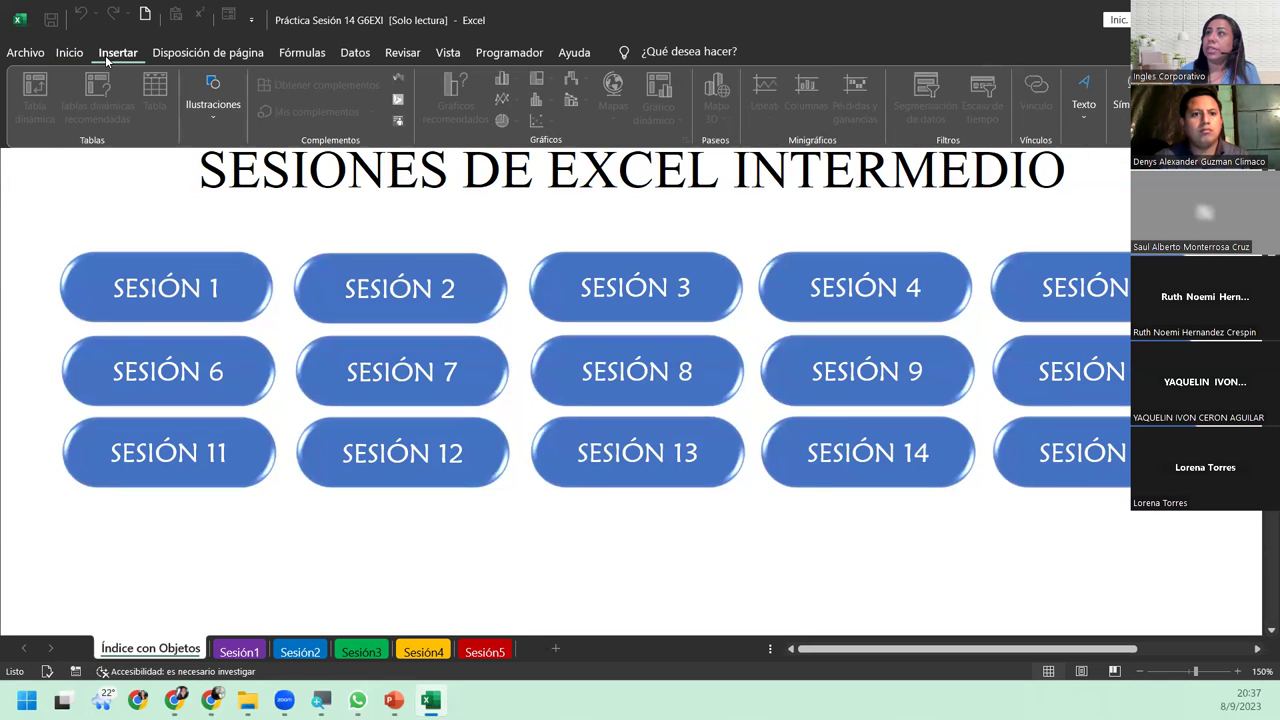
pyautogui.click(68, 55)
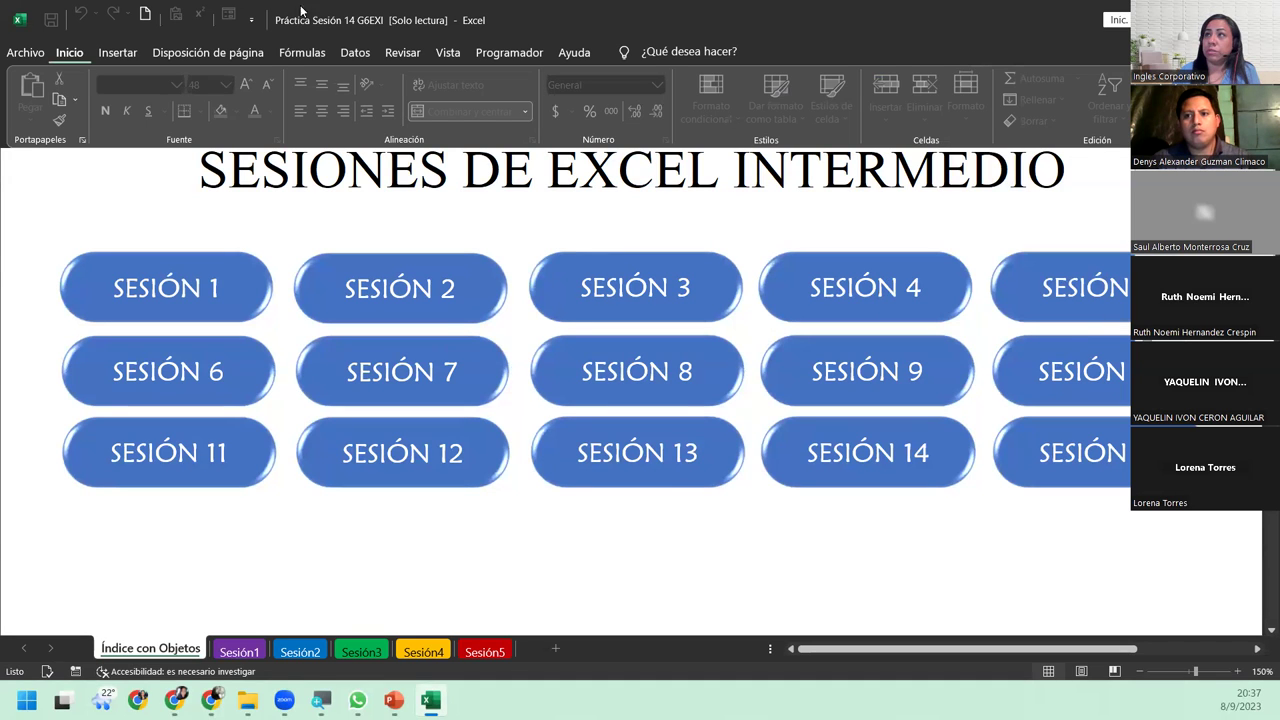
pyautogui.click(118, 54)
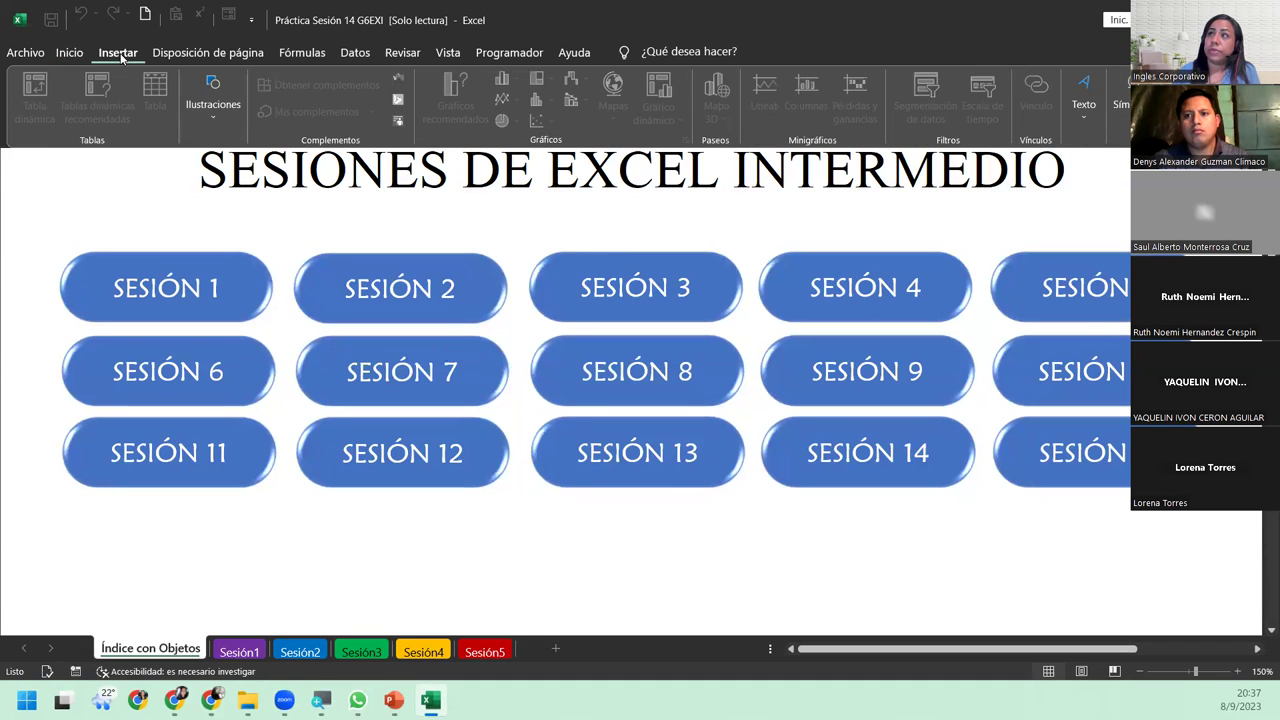
pyautogui.click(221, 52)
pyautogui.click(302, 52)
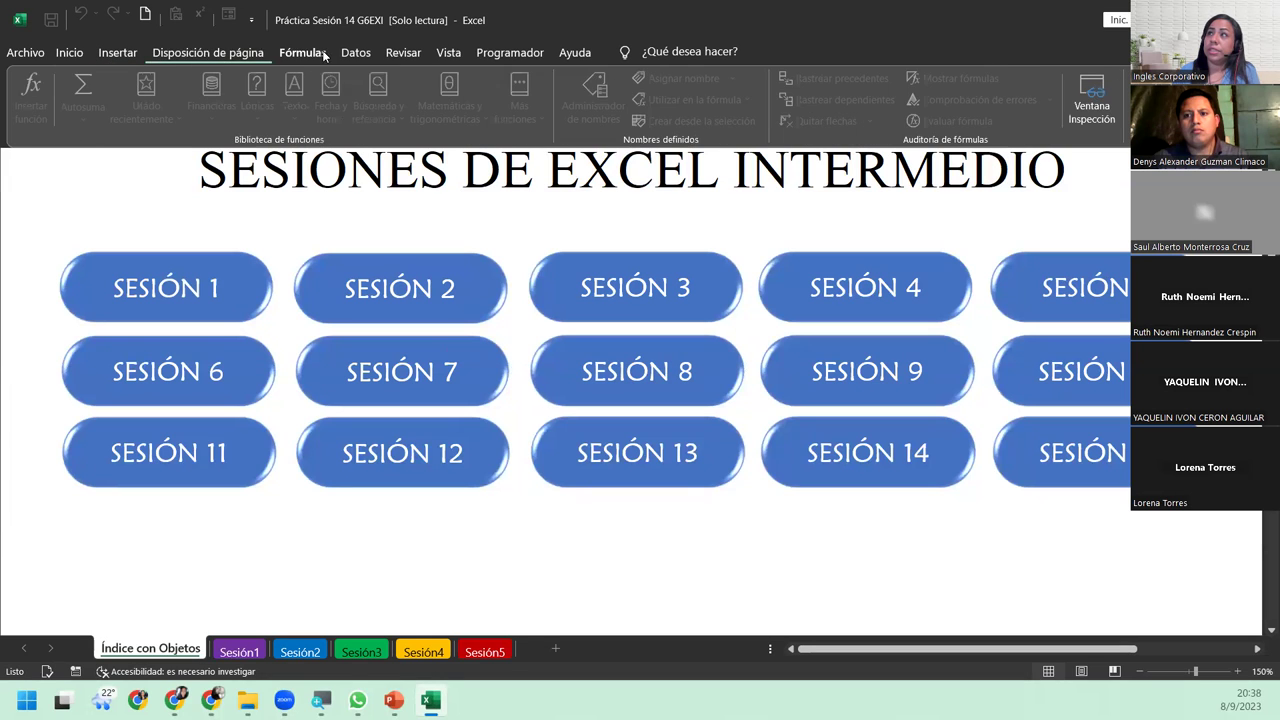
pyautogui.click(400, 54)
pyautogui.click(70, 54)
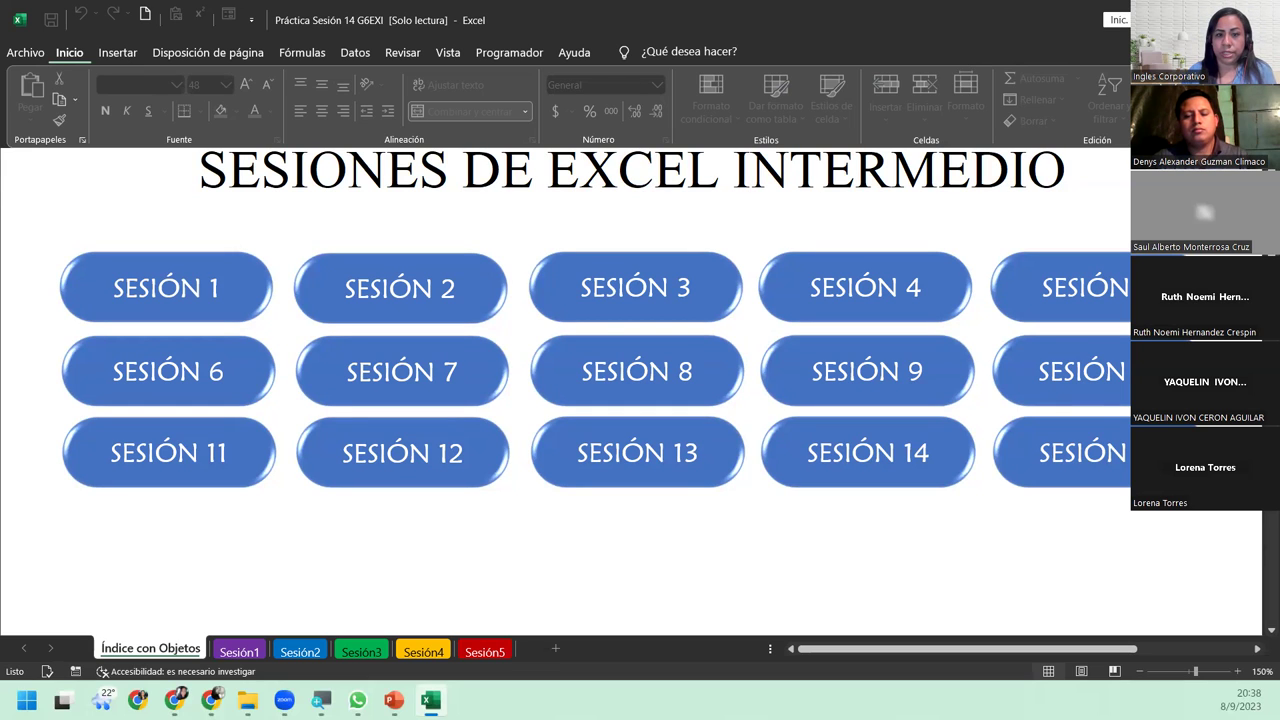
pyautogui.press('Escape')
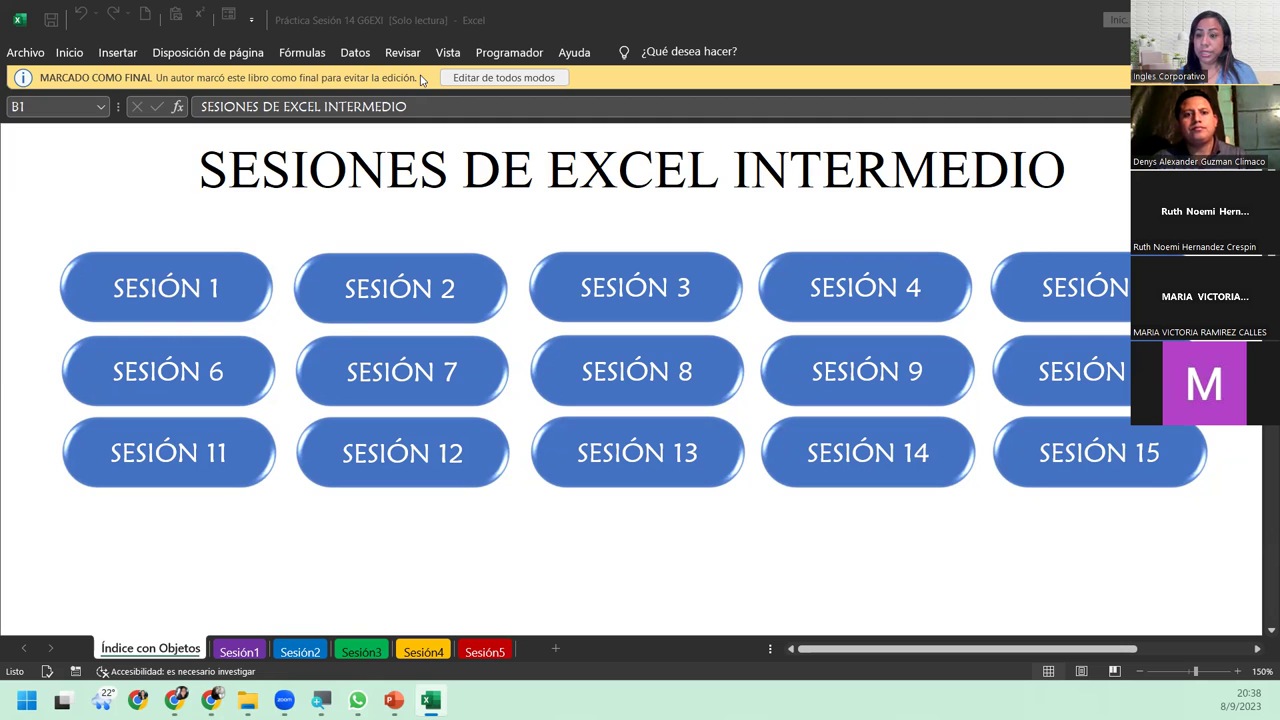
# Step: Use Editar de todos modos and step through the session sheet tabs from Sesión1 onward
pyautogui.click(497, 85)
pyautogui.click(497, 85)
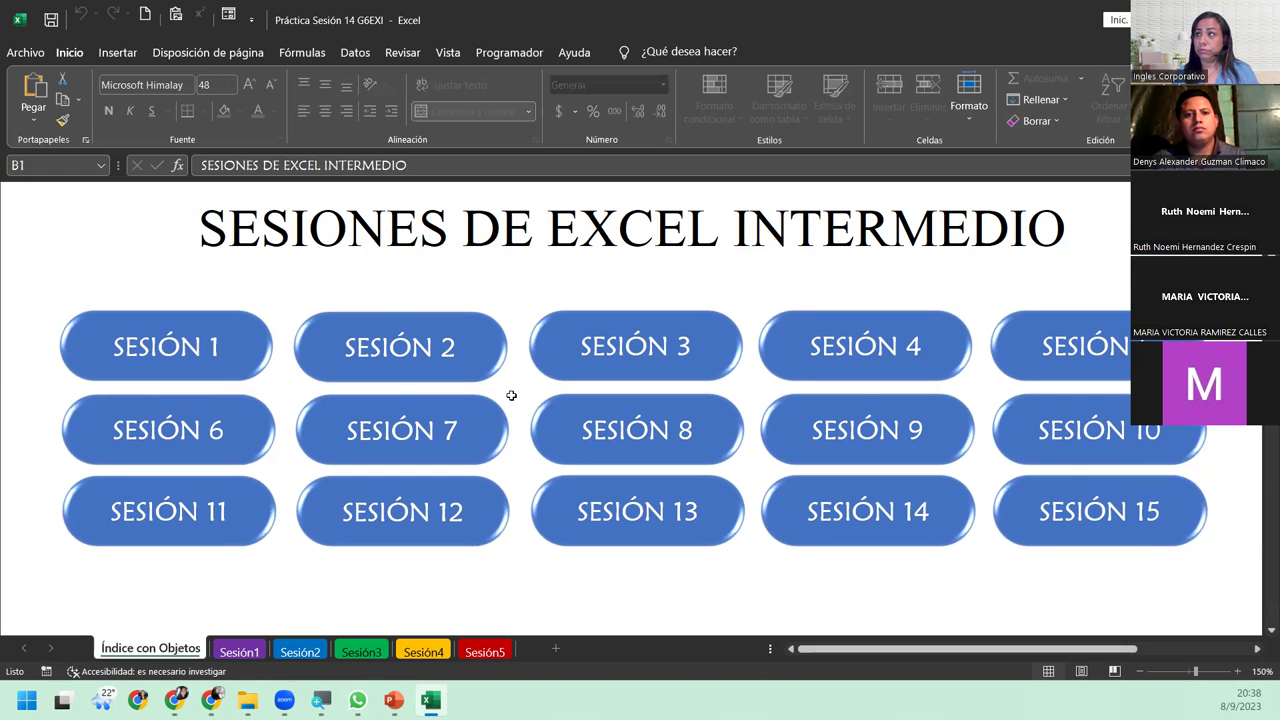
pyautogui.click(300, 652)
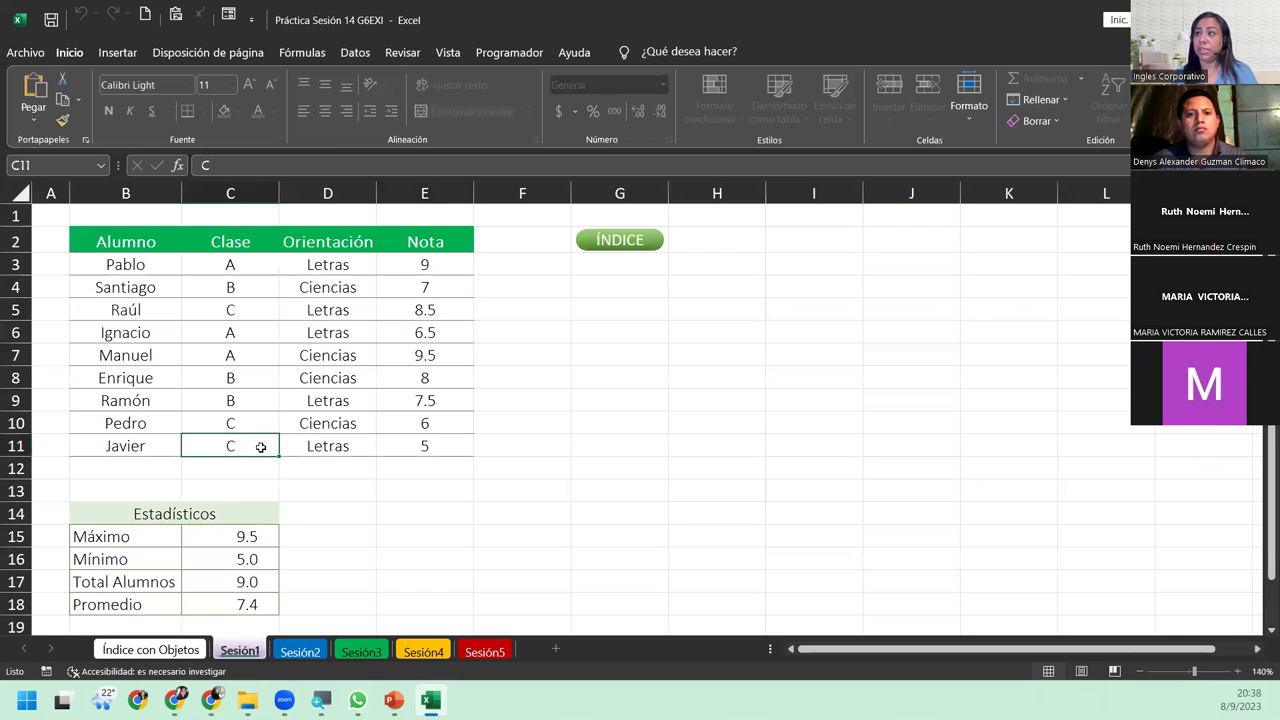
pyautogui.click(362, 651)
pyautogui.click(410, 652)
pyautogui.click(485, 651)
# Step: On Sesión5, try editing J7, dismiss the protection warning, and select formula cell C7
pyautogui.click(484, 443)
pyautogui.doubleClick(484, 443)
pyautogui.press('Return')
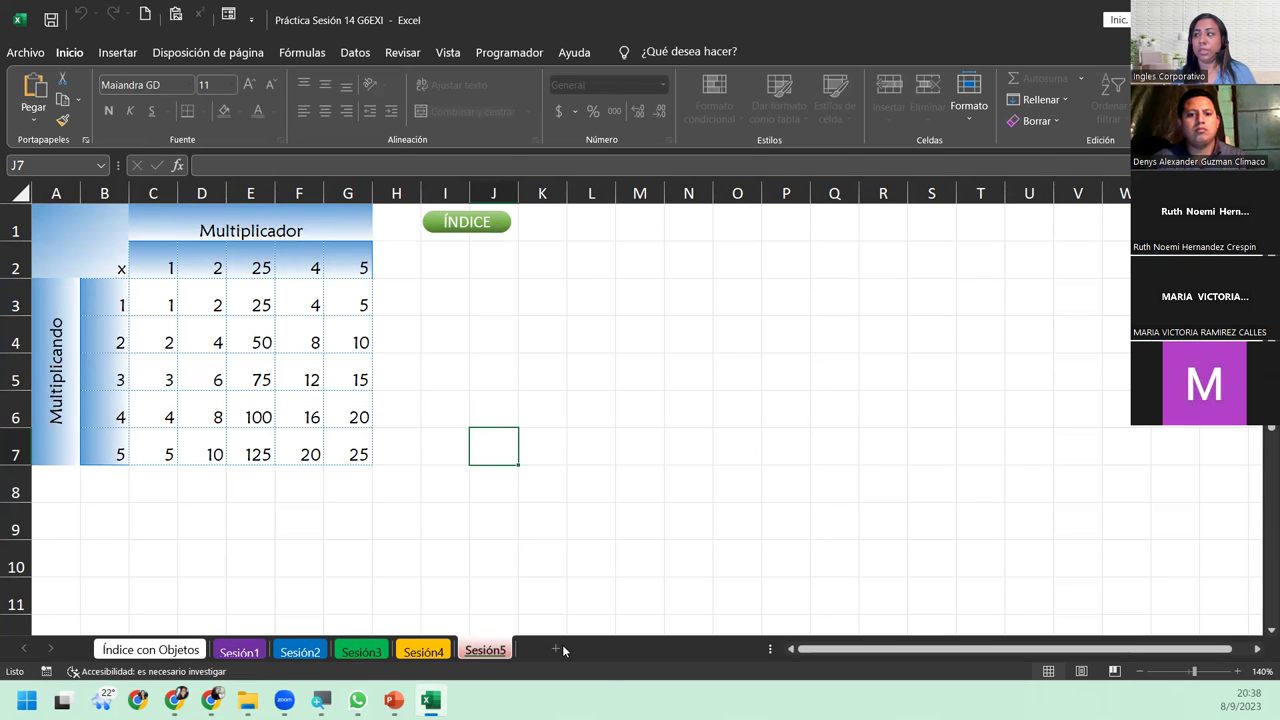
pyautogui.click(162, 440)
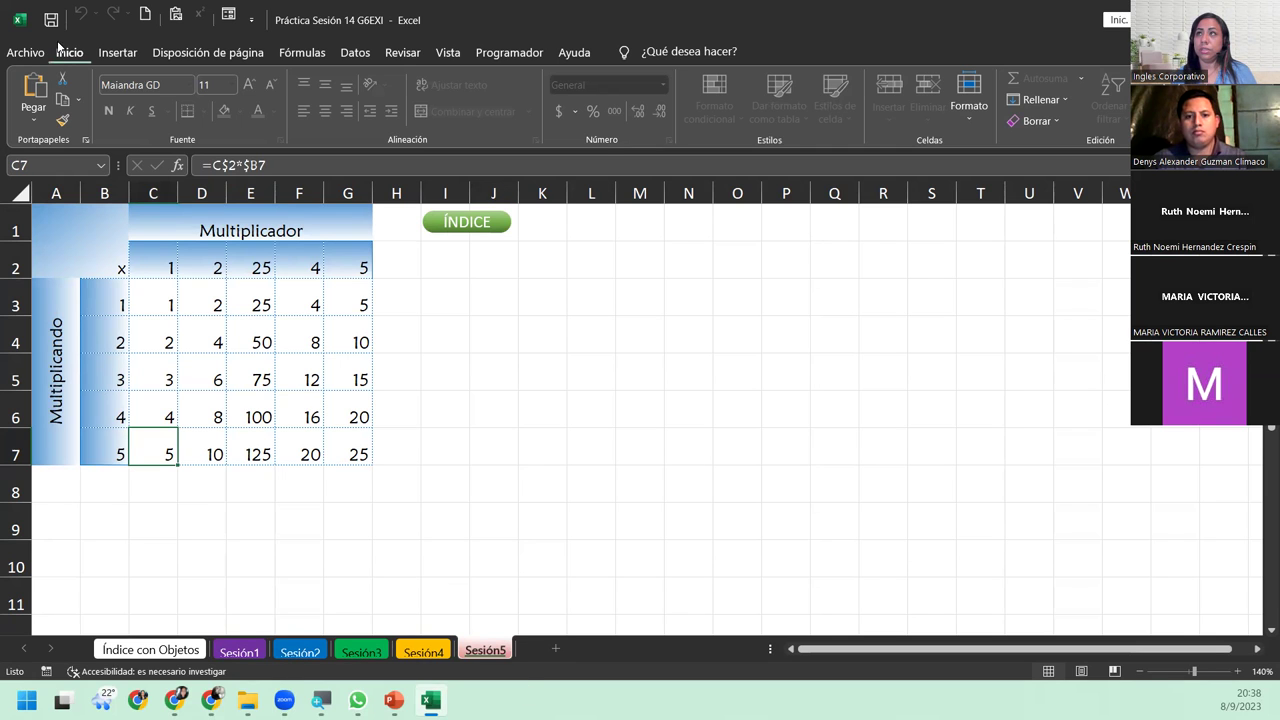
# Step: Mark the workbook as final again via Proteger libro, accepting both Aceptar dialogs
pyautogui.click(28, 55)
pyautogui.click(44, 205)
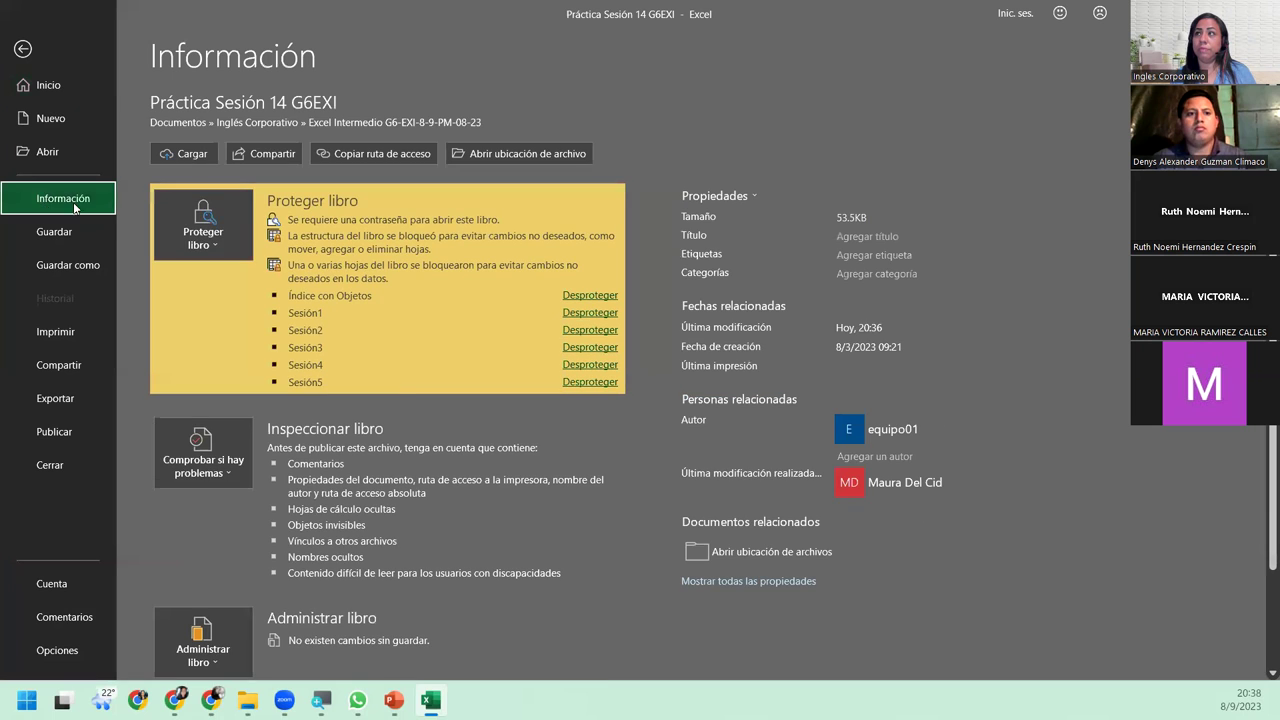
pyautogui.click(177, 219)
pyautogui.click(296, 577)
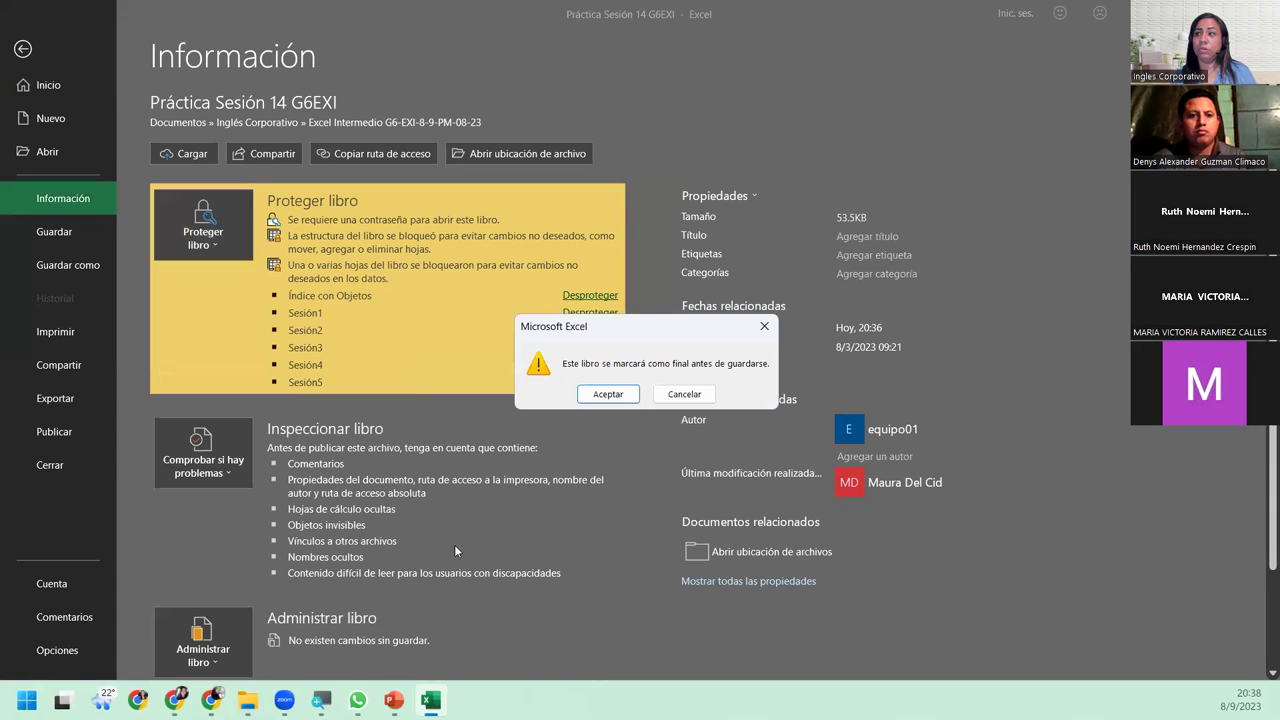
pyautogui.click(609, 552)
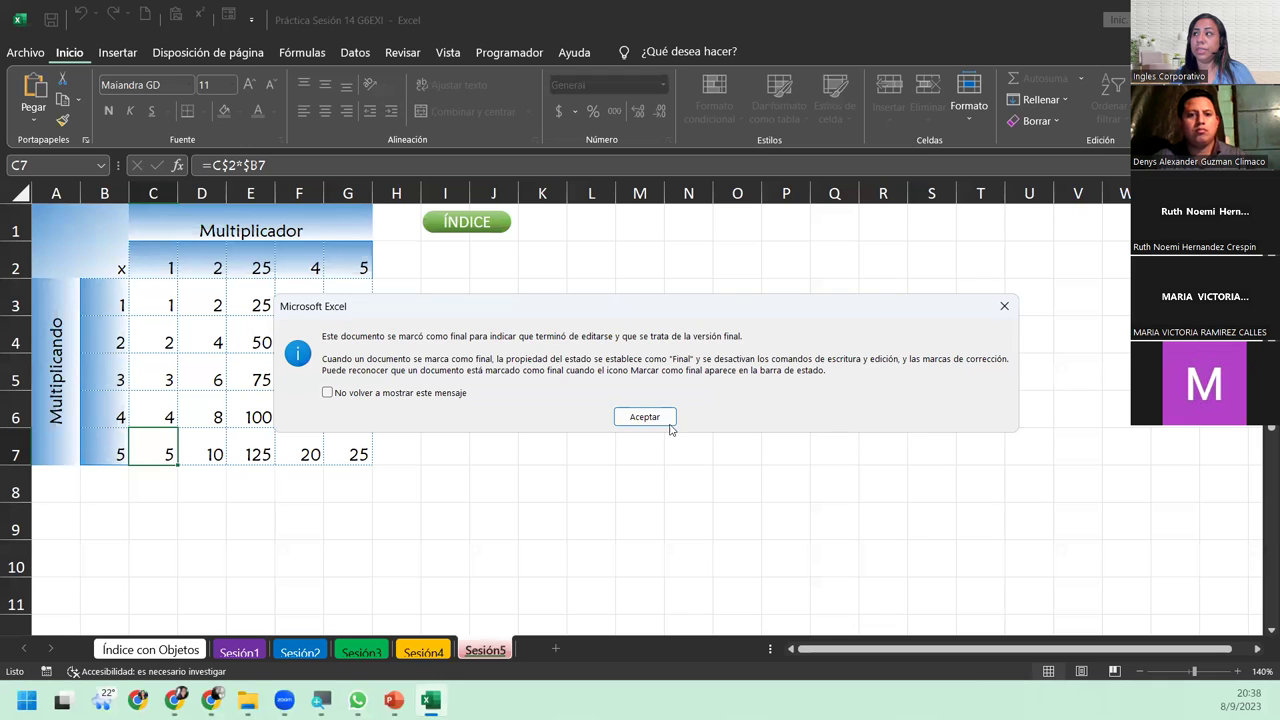
pyautogui.click(645, 417)
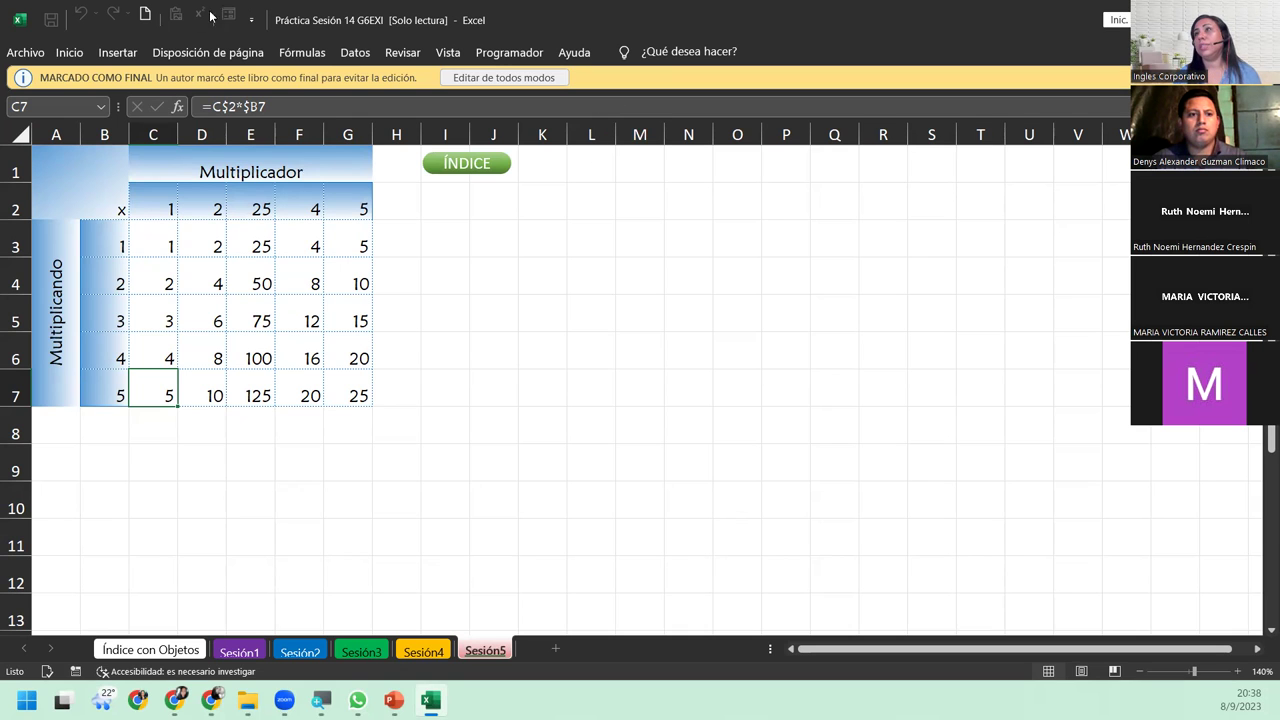
# Step: Show the Información page listing final status, open password, locked structure and protected sheets
pyautogui.click(26, 52)
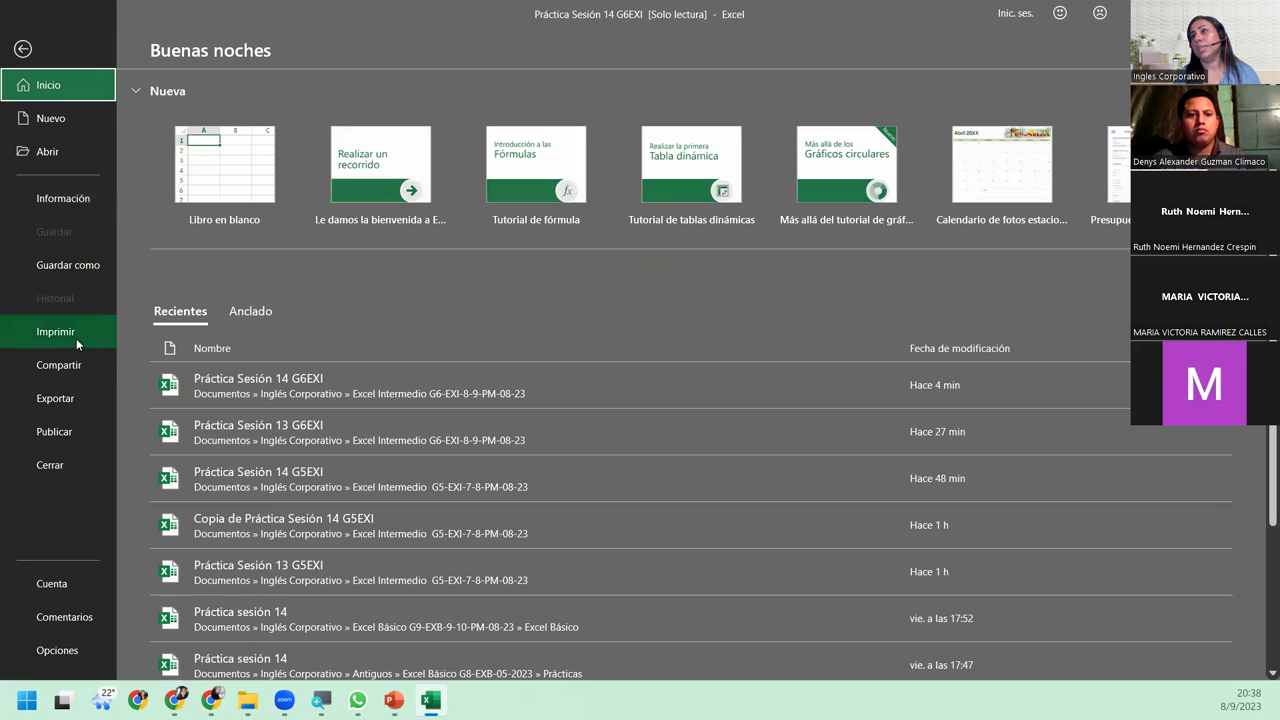
pyautogui.click(107, 204)
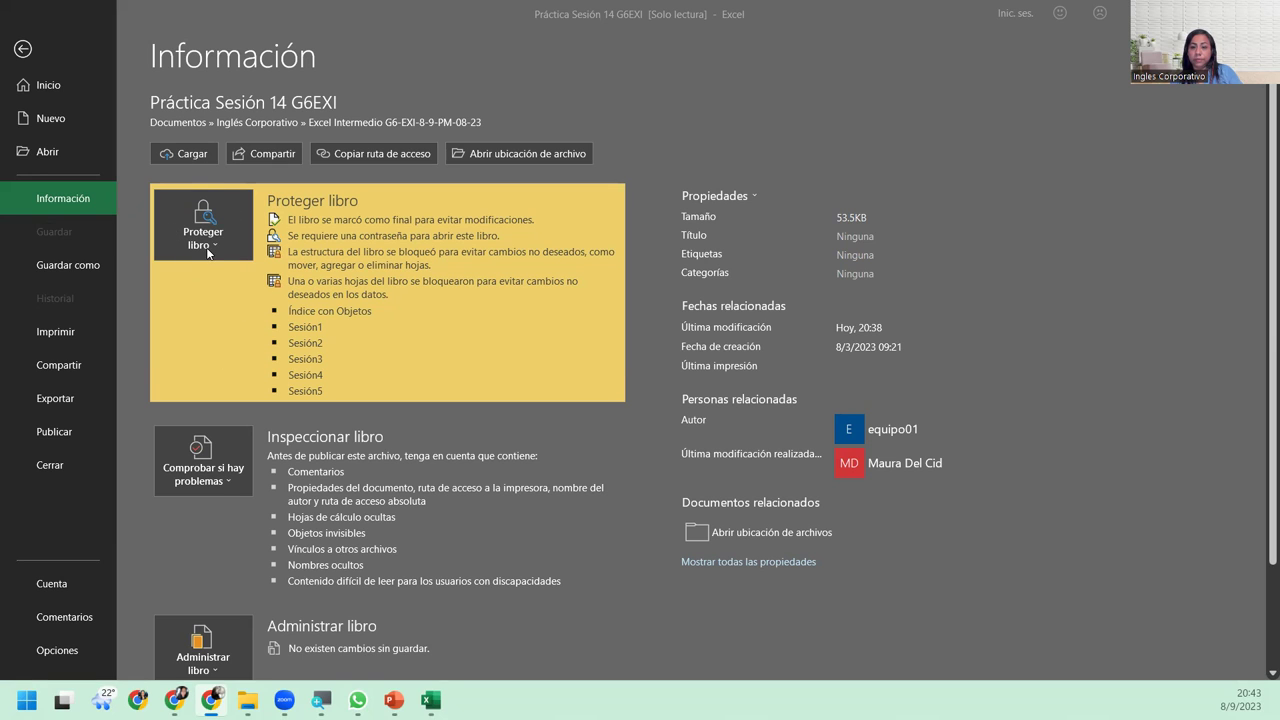
# Step: Back in Excel, look over the Proteger libro options, then return to the Sesión5 sheet
pyautogui.hotkey('alt', 'Tab')
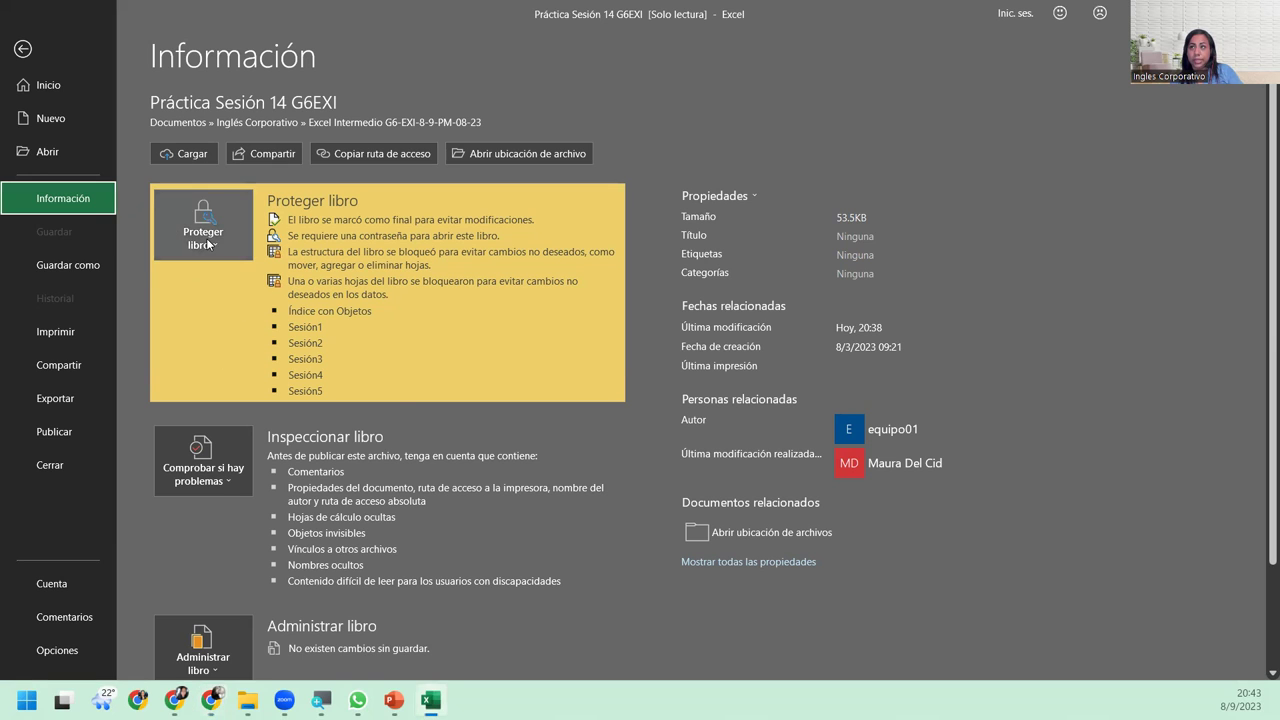
pyautogui.click(208, 243)
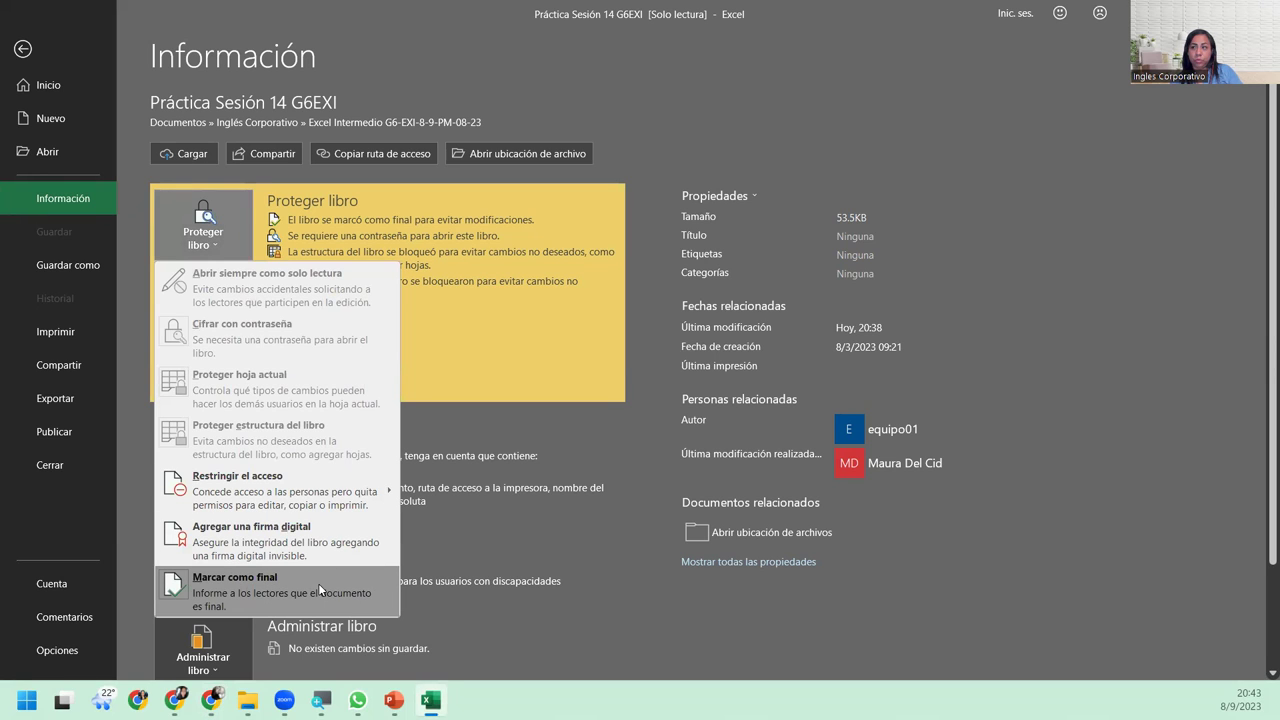
pyautogui.click(23, 50)
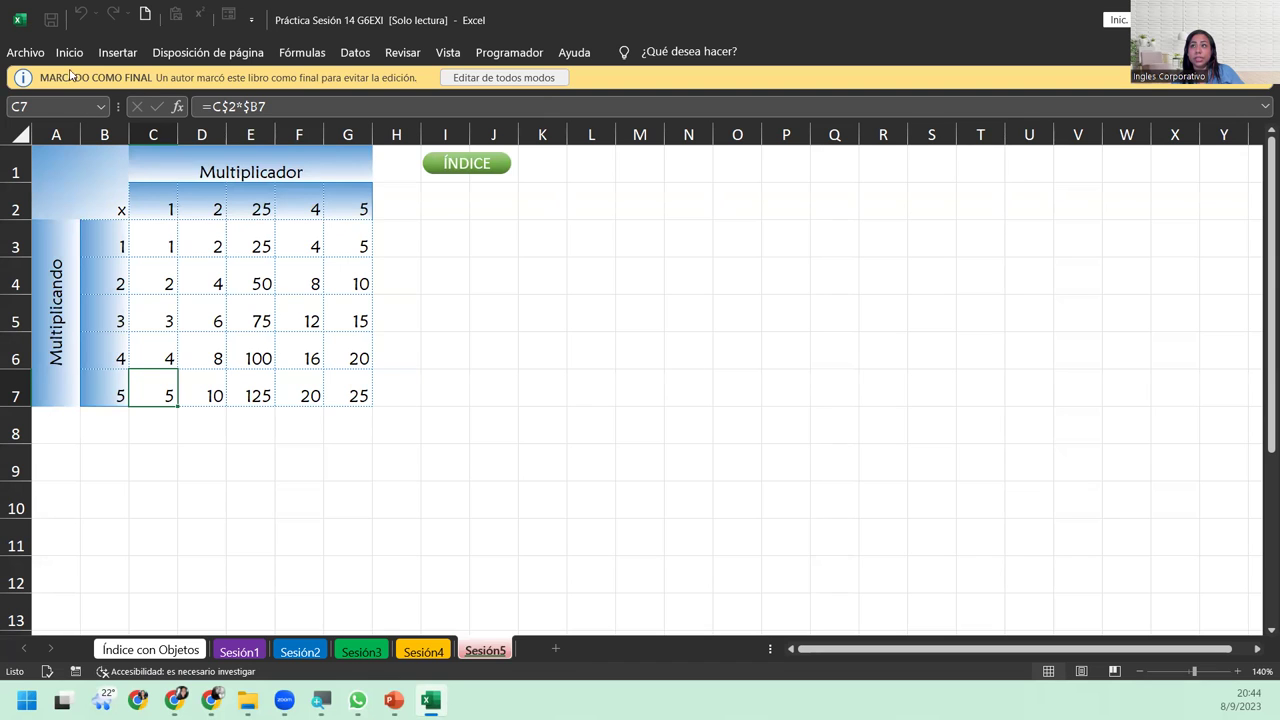
# Step: Open Archivo > Información to confirm final status, open password, and locked structure and sheets
pyautogui.click(30, 55)
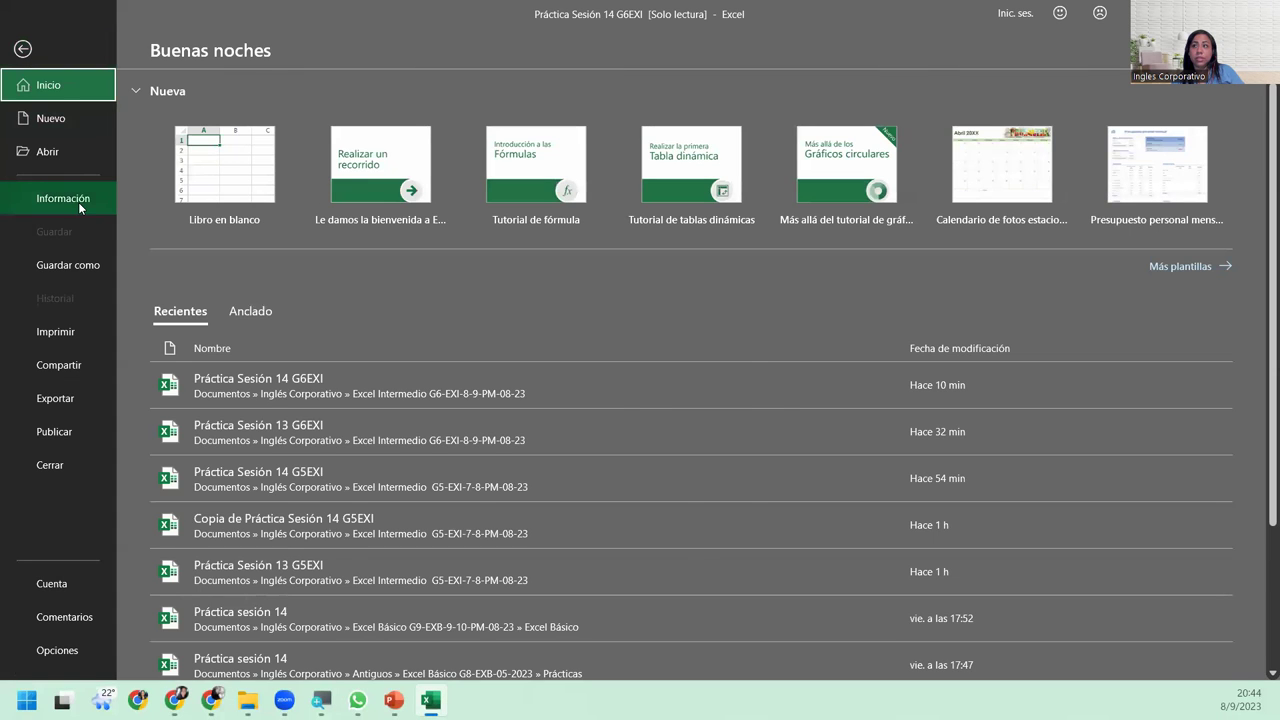
pyautogui.click(78, 200)
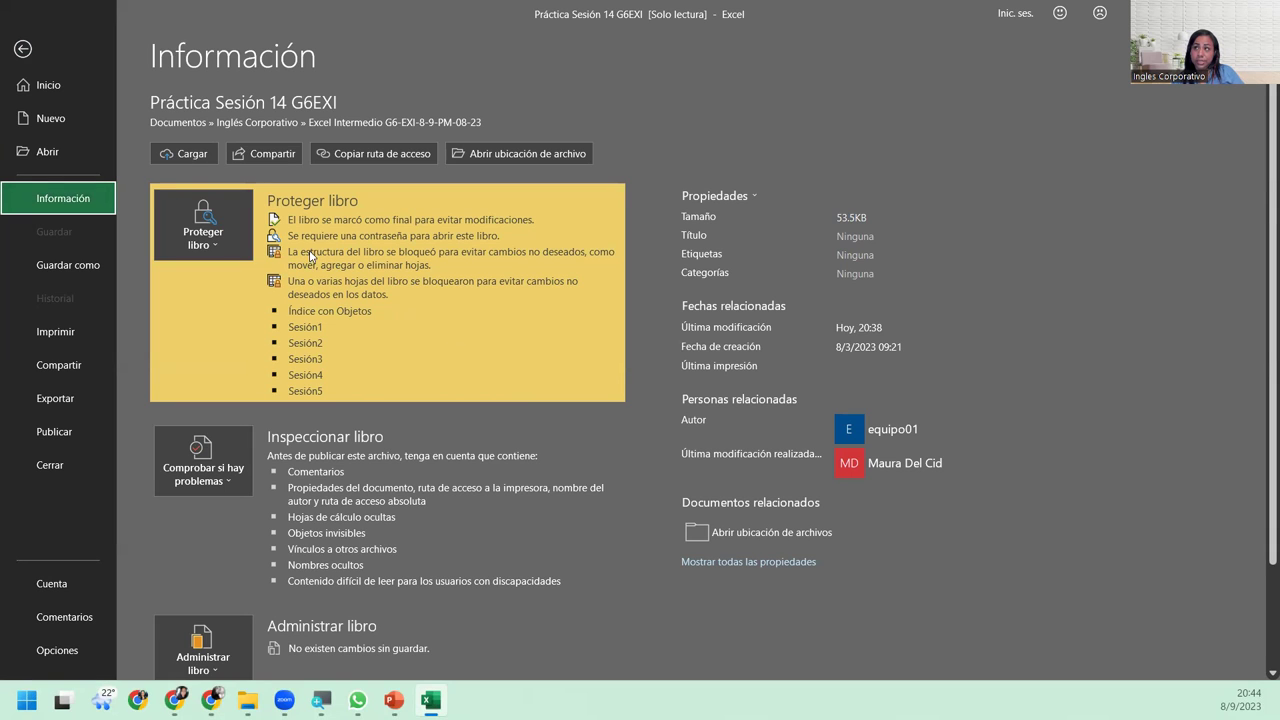
pyautogui.moveTo(597, 486)
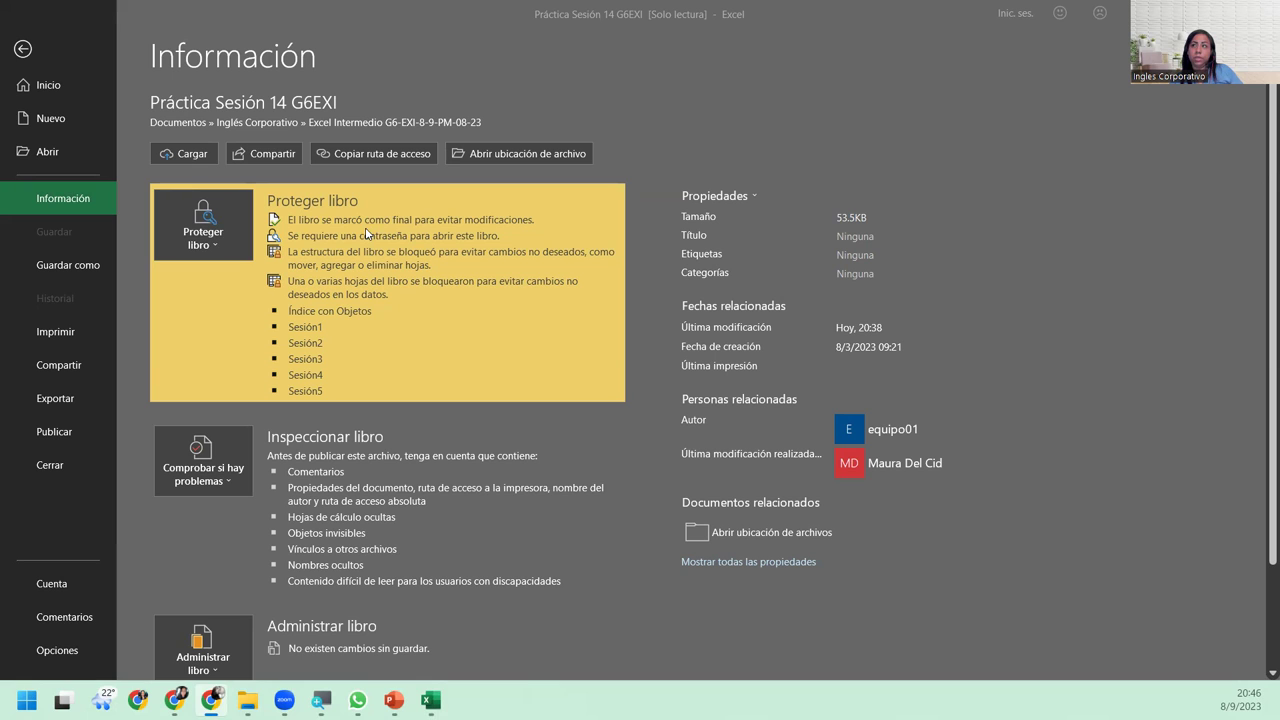
# Step: Back on Sesión5, choose Editar de todos modos to lift final status, then show Revisar
pyautogui.hotkey('alt', 'Tab')
pyautogui.click(15, 48)
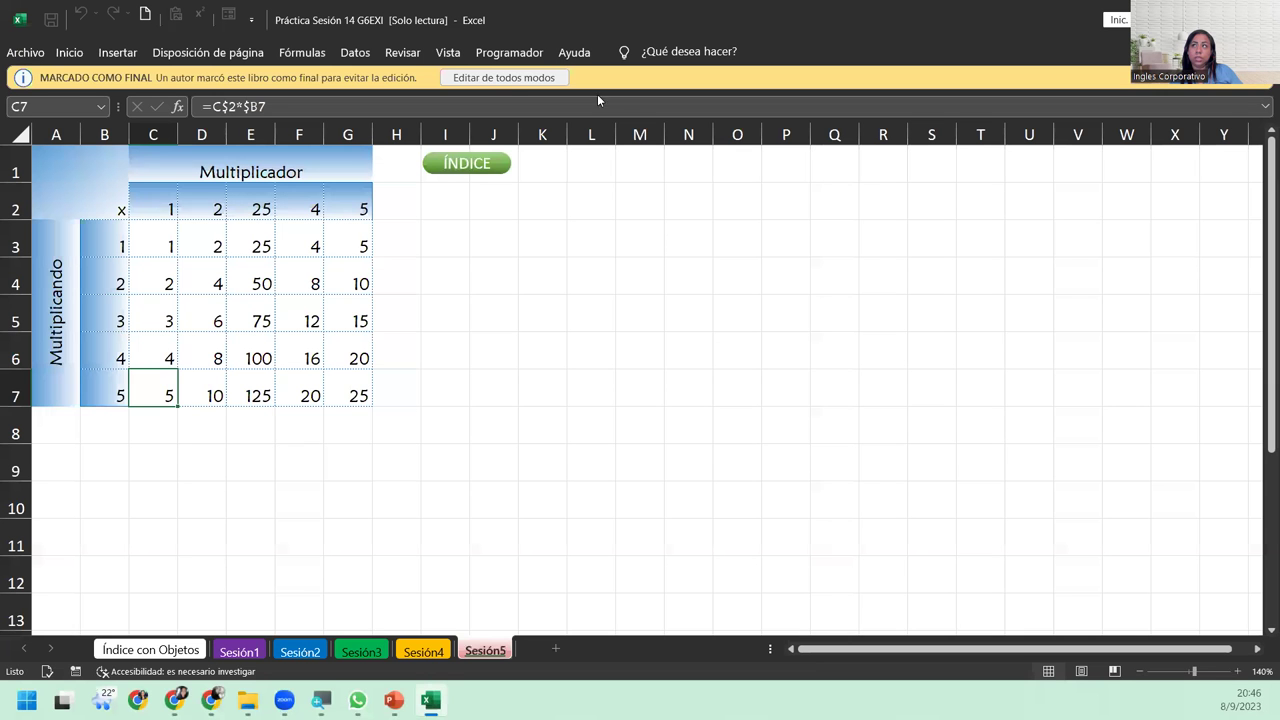
pyautogui.click(524, 80)
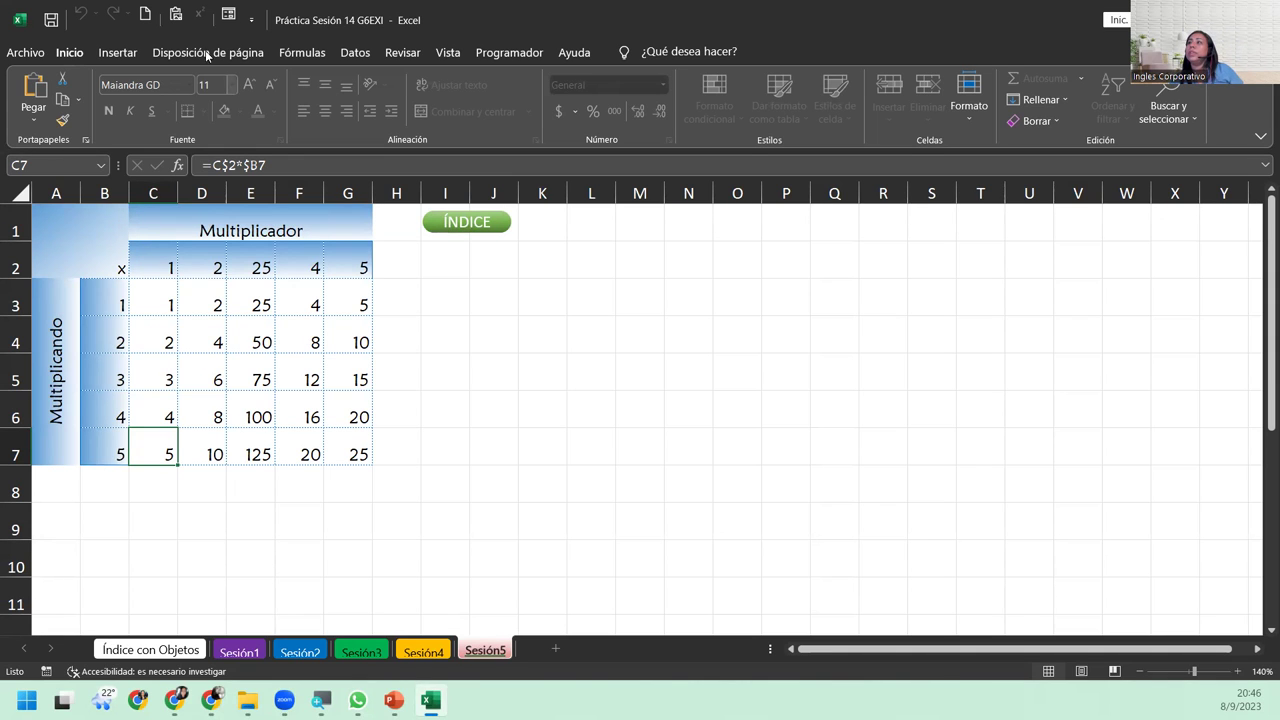
pyautogui.click(403, 52)
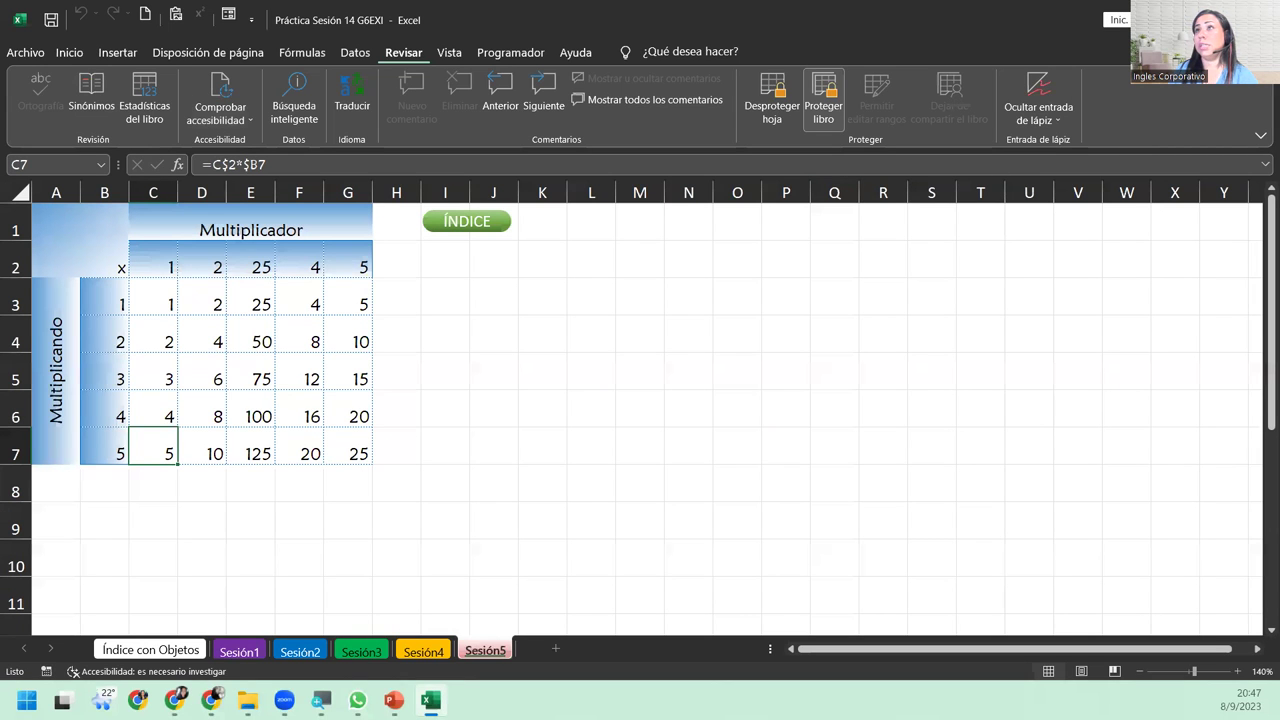
# Step: Mark the workbook as final once more through Proteger libro, accepting both dialogs
pyautogui.click(24, 55)
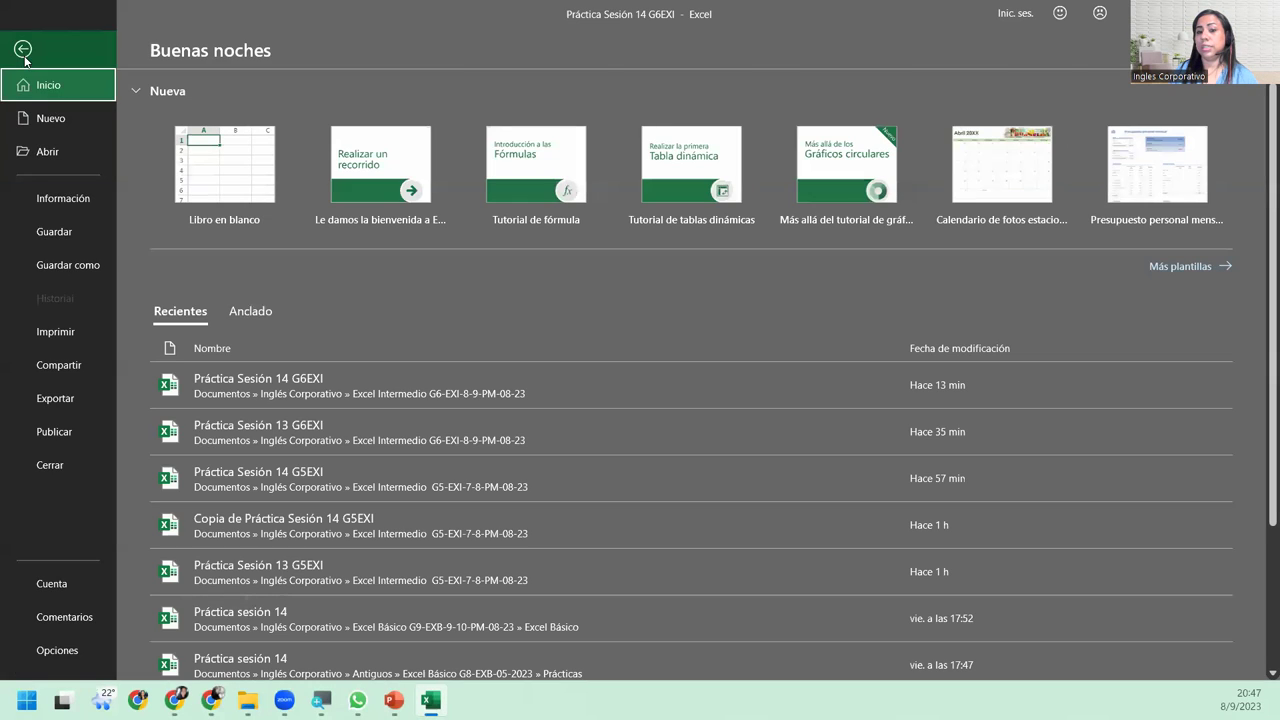
pyautogui.click(63, 198)
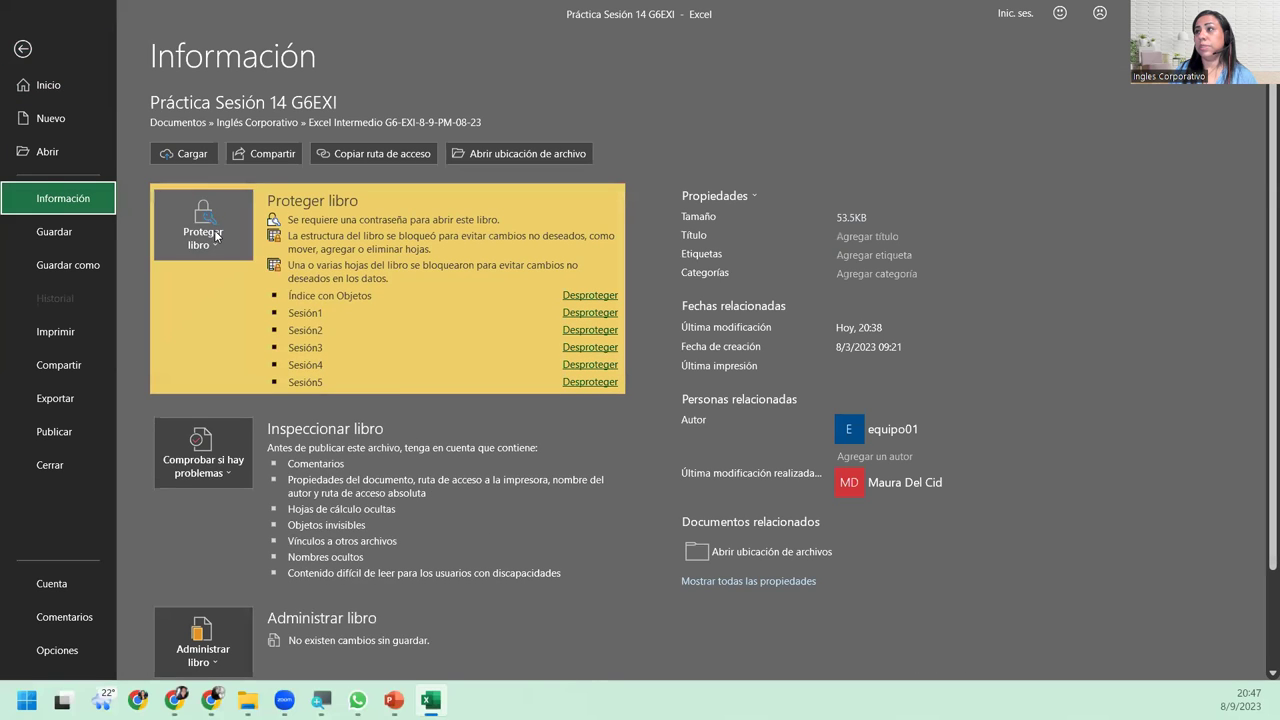
pyautogui.click(214, 234)
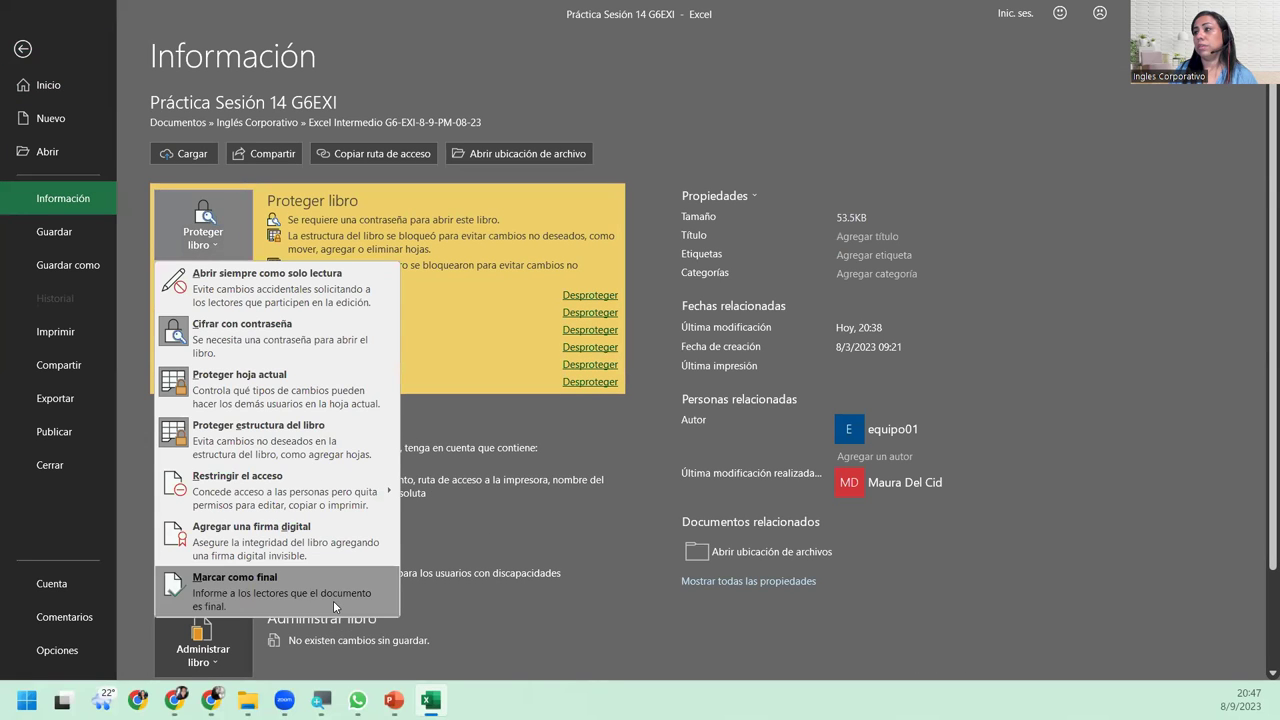
pyautogui.click(333, 598)
pyautogui.click(623, 399)
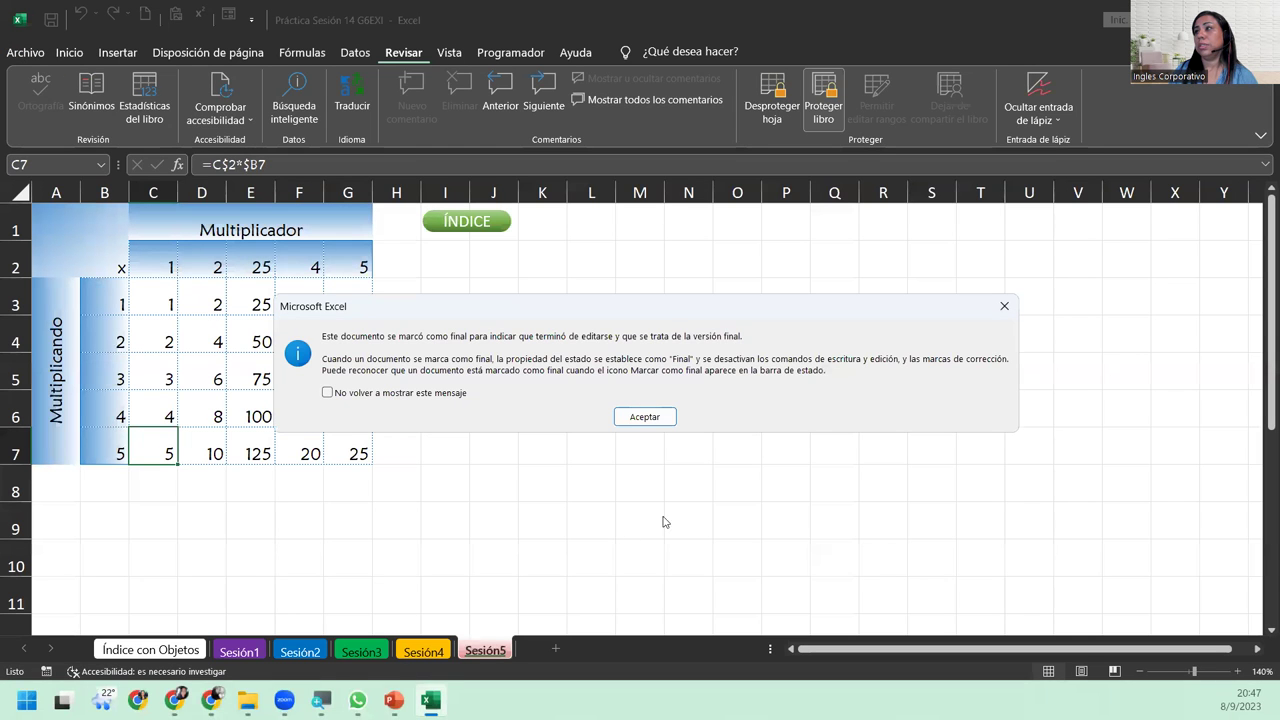
pyautogui.click(650, 420)
pyautogui.click(38, 57)
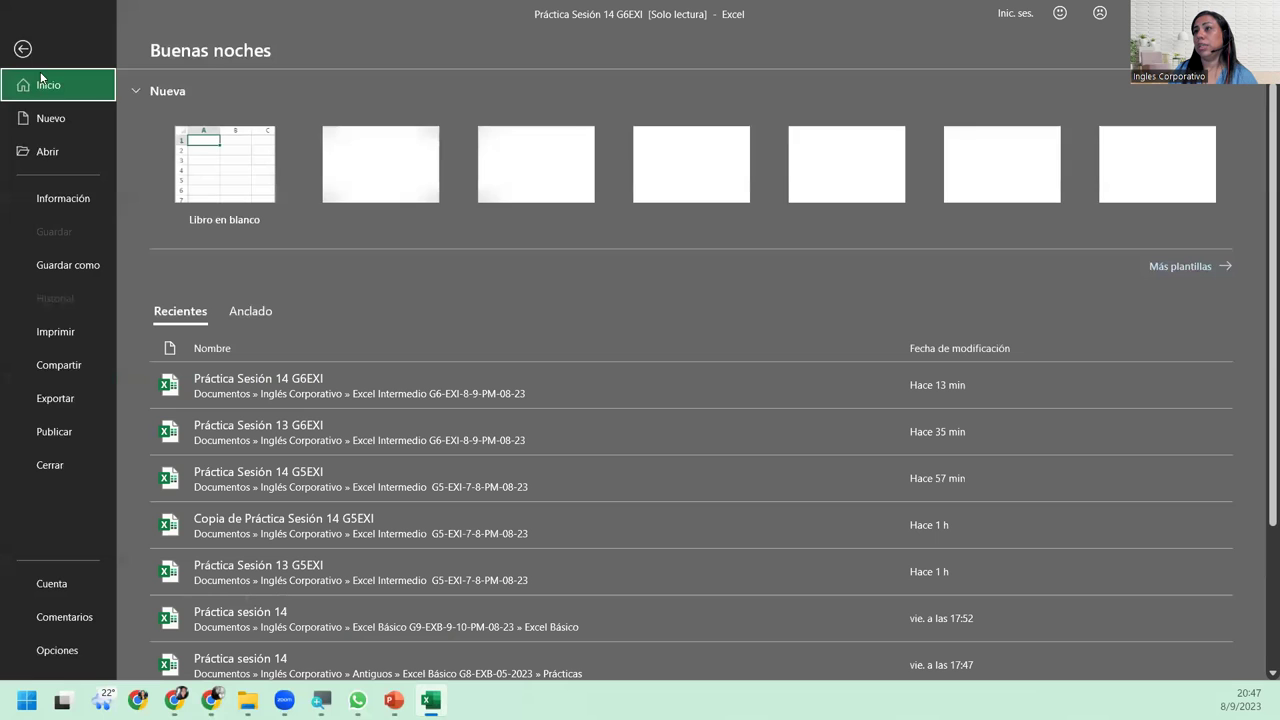
# Step: Review the Proteger libro summary on Información, then return to the Sesión5 sheet
pyautogui.click(63, 194)
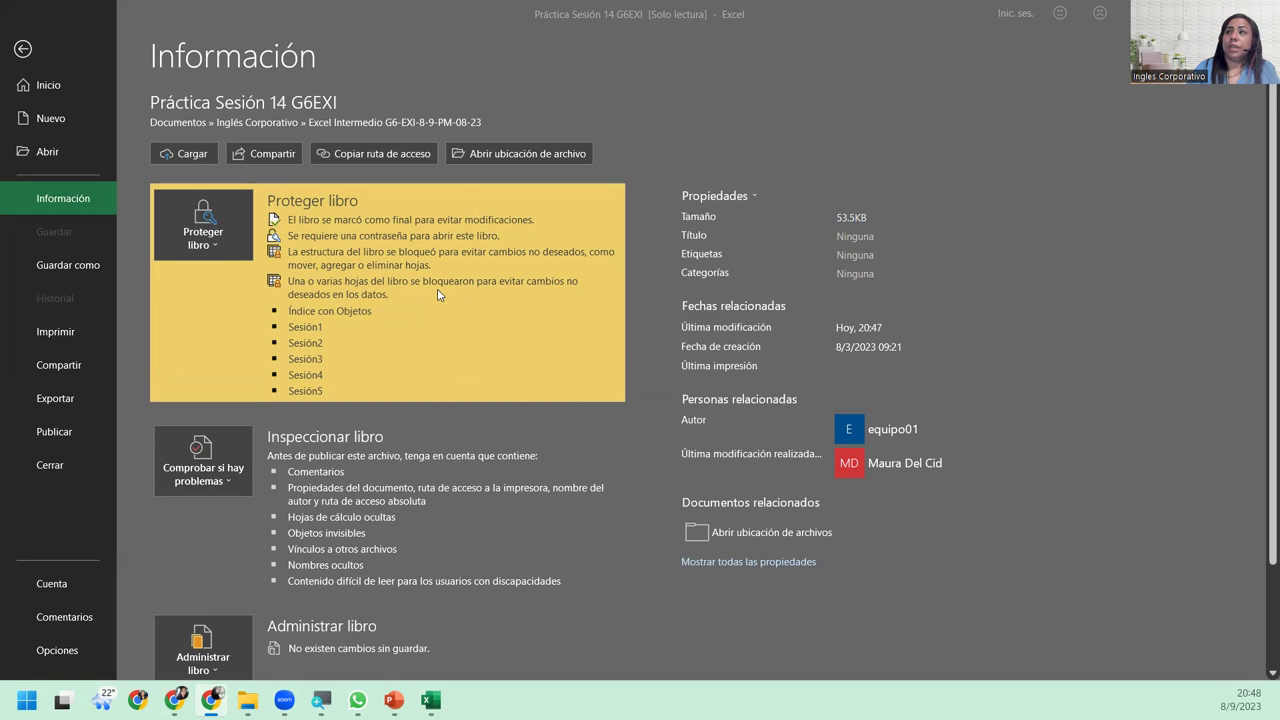
pyautogui.click(197, 237)
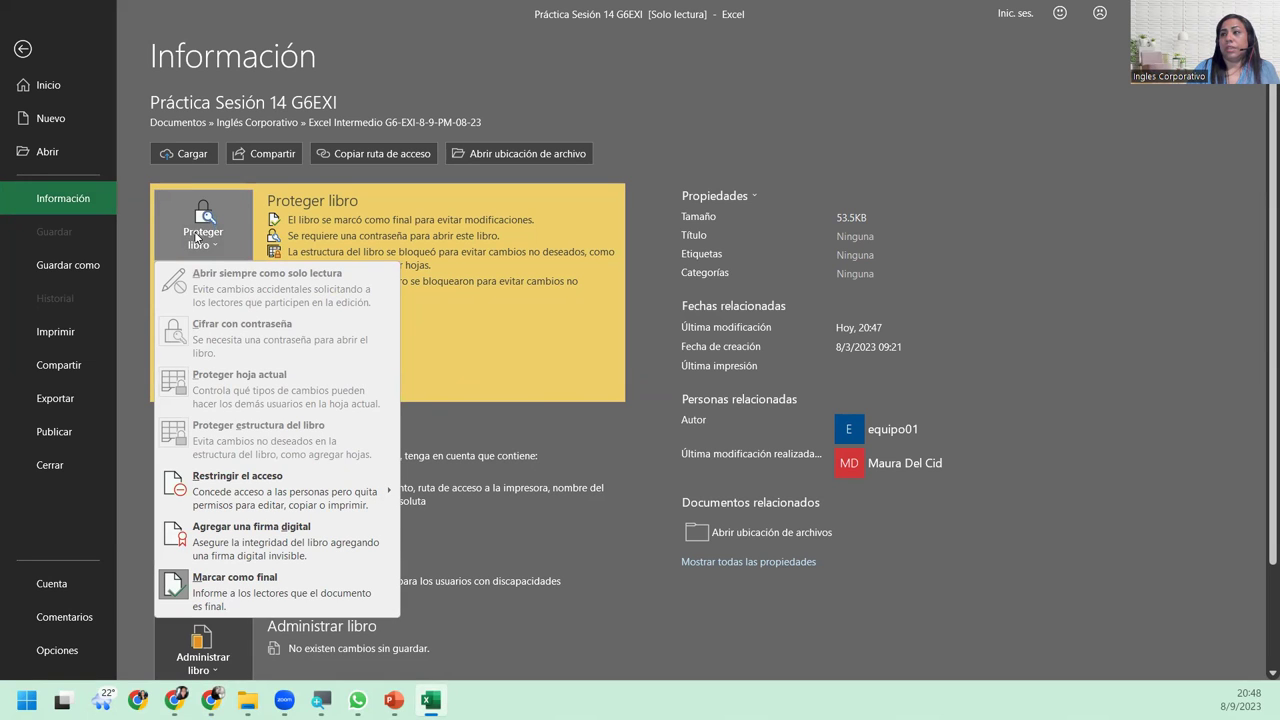
pyautogui.click(24, 50)
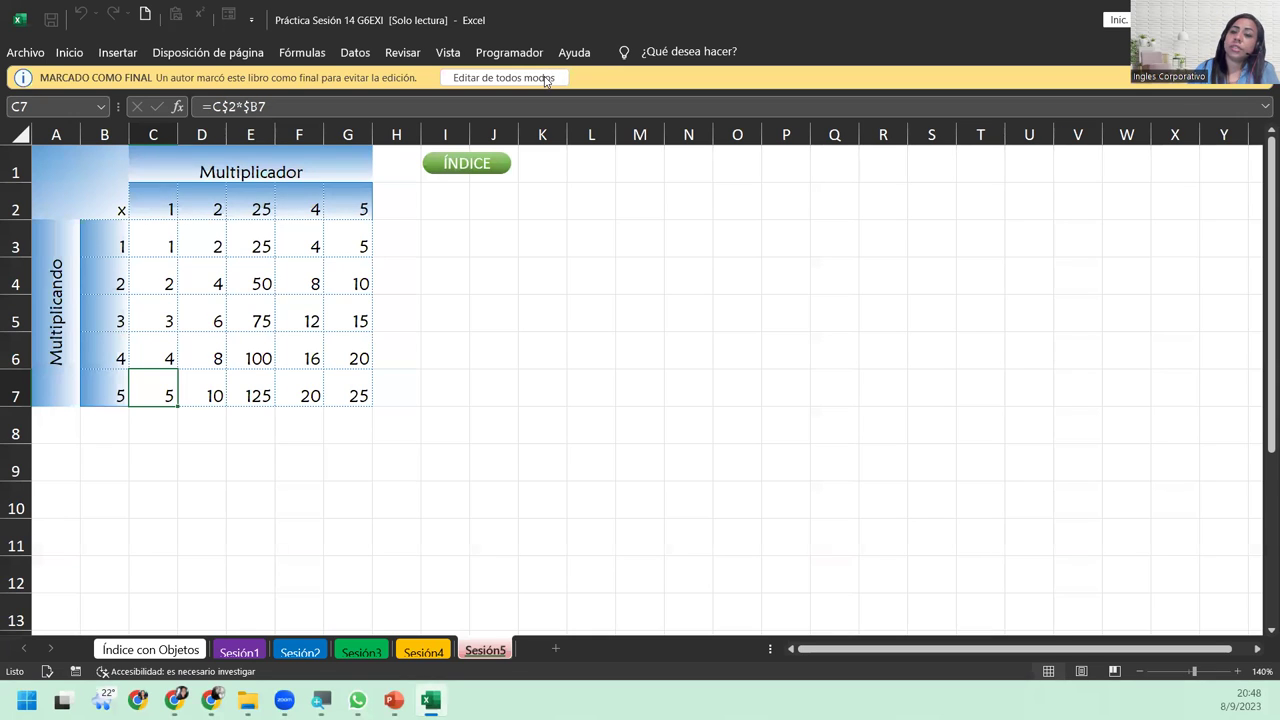
# Step: Enable editing, review the Información page, then close Práctica Sesión 14 G6EXI, saving changes
pyautogui.click(546, 79)
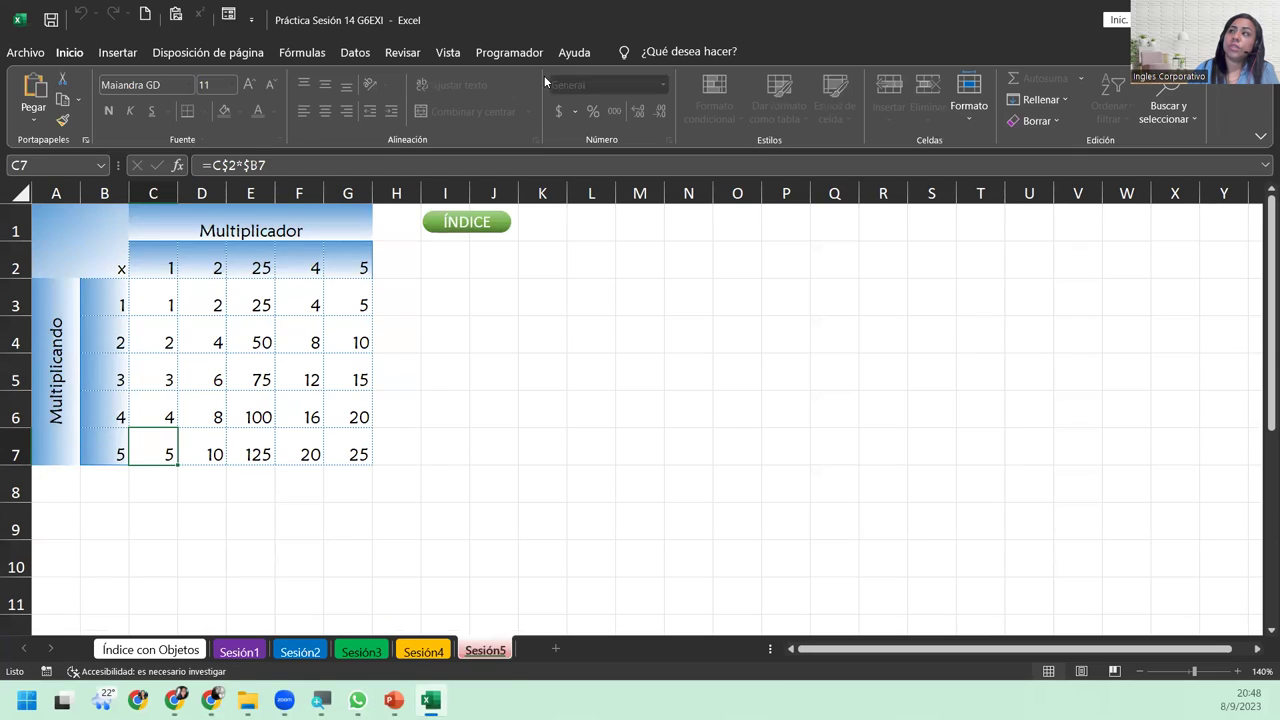
pyautogui.click(208, 329)
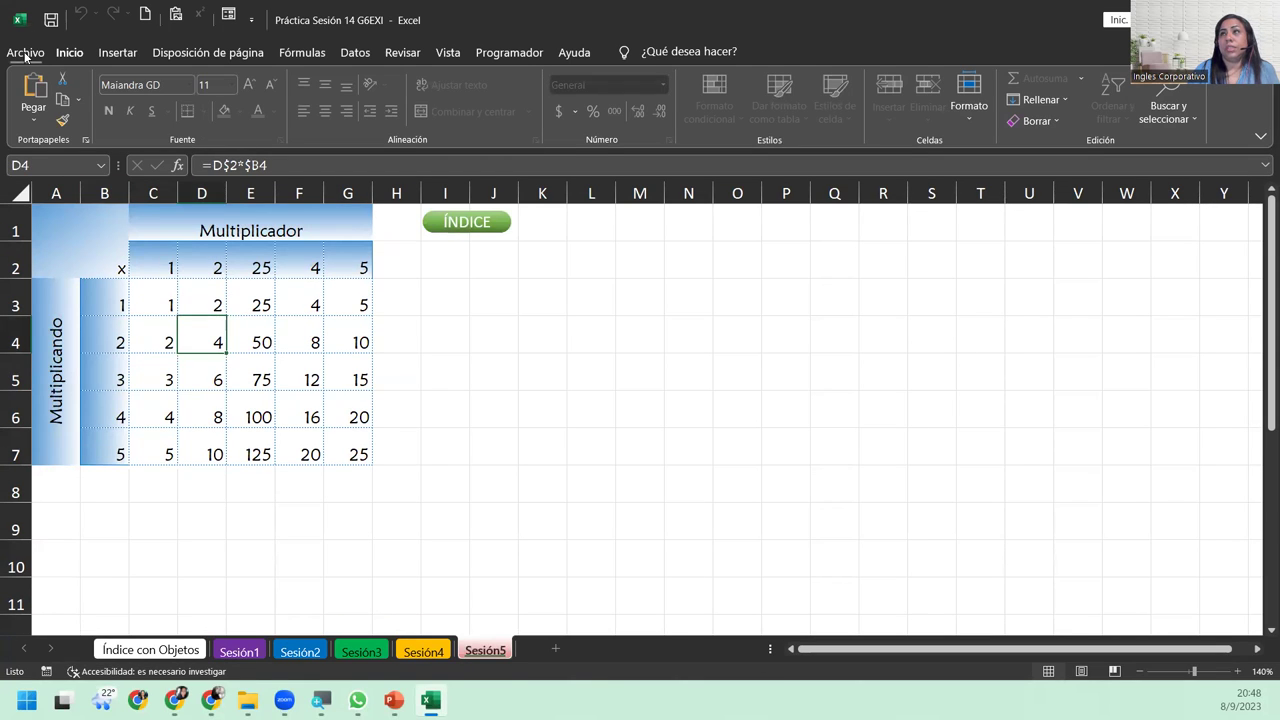
pyautogui.click(25, 52)
pyautogui.click(57, 200)
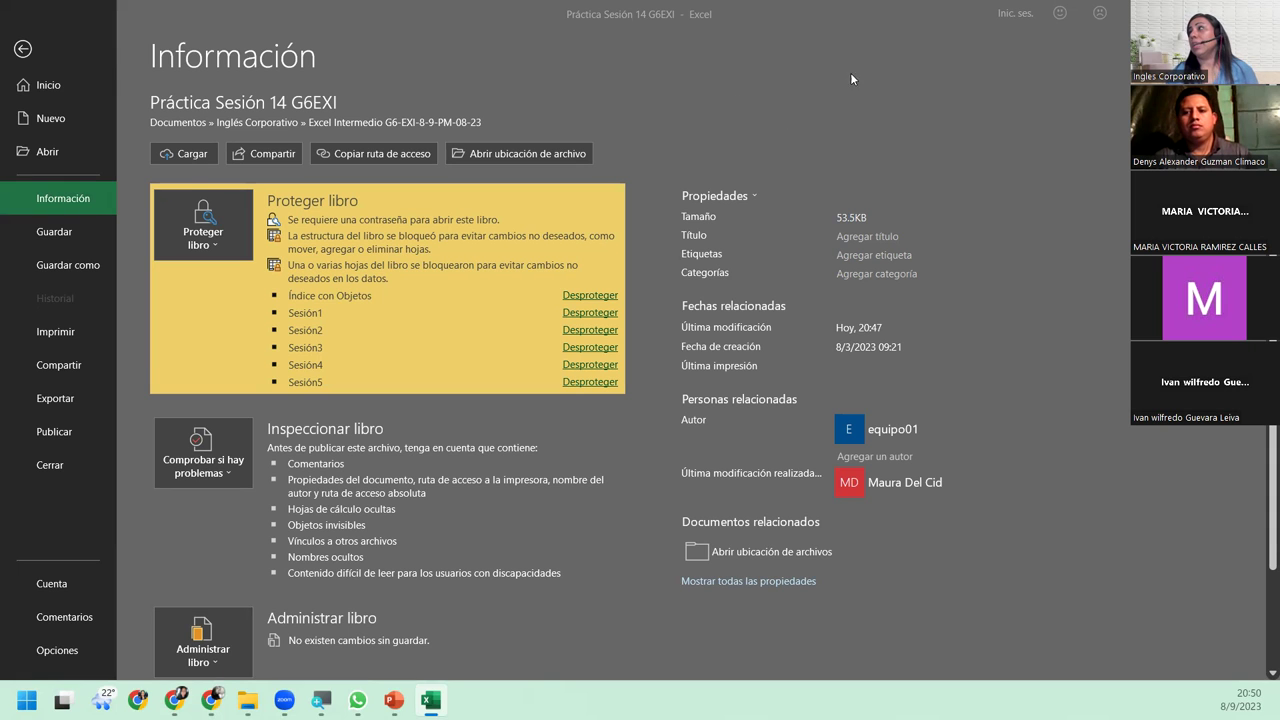
pyautogui.hotkey('ctrl', 'w')
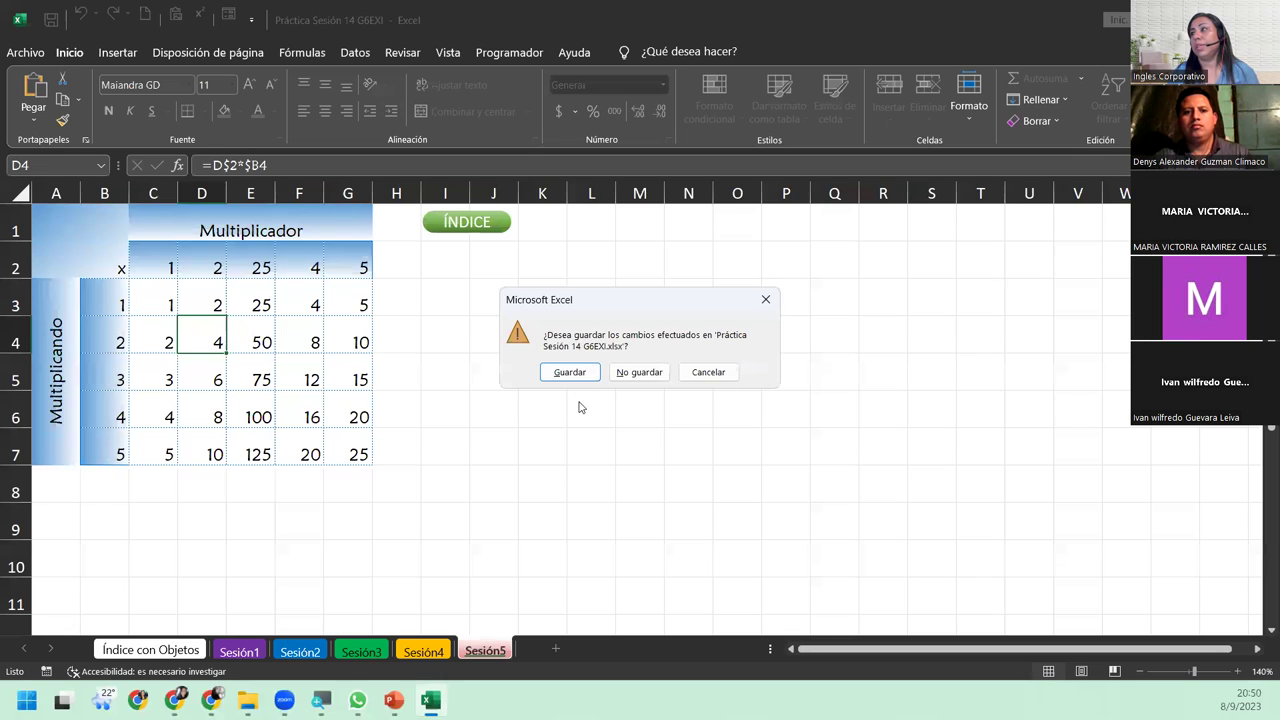
pyautogui.click(578, 378)
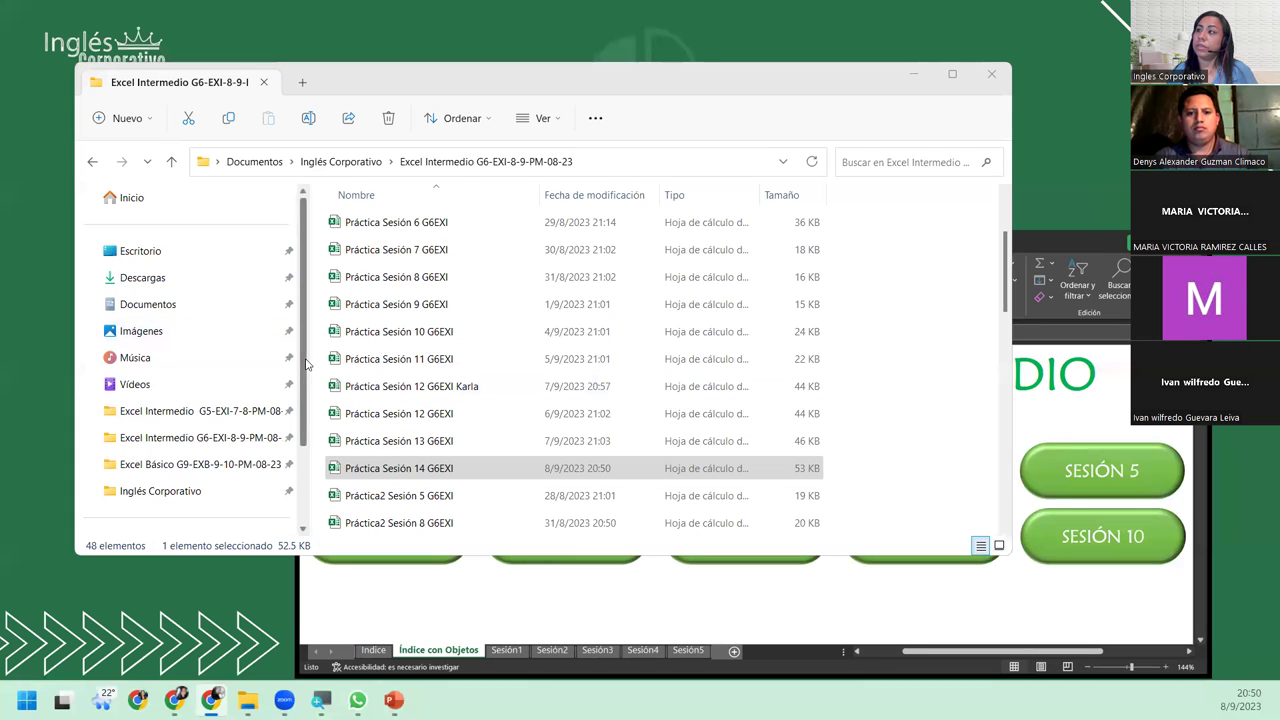
# Step: Launch Práctica Sesión 14 G6EXI from File Explorer to get Excel's password prompt
pyautogui.doubleClick(416, 466)
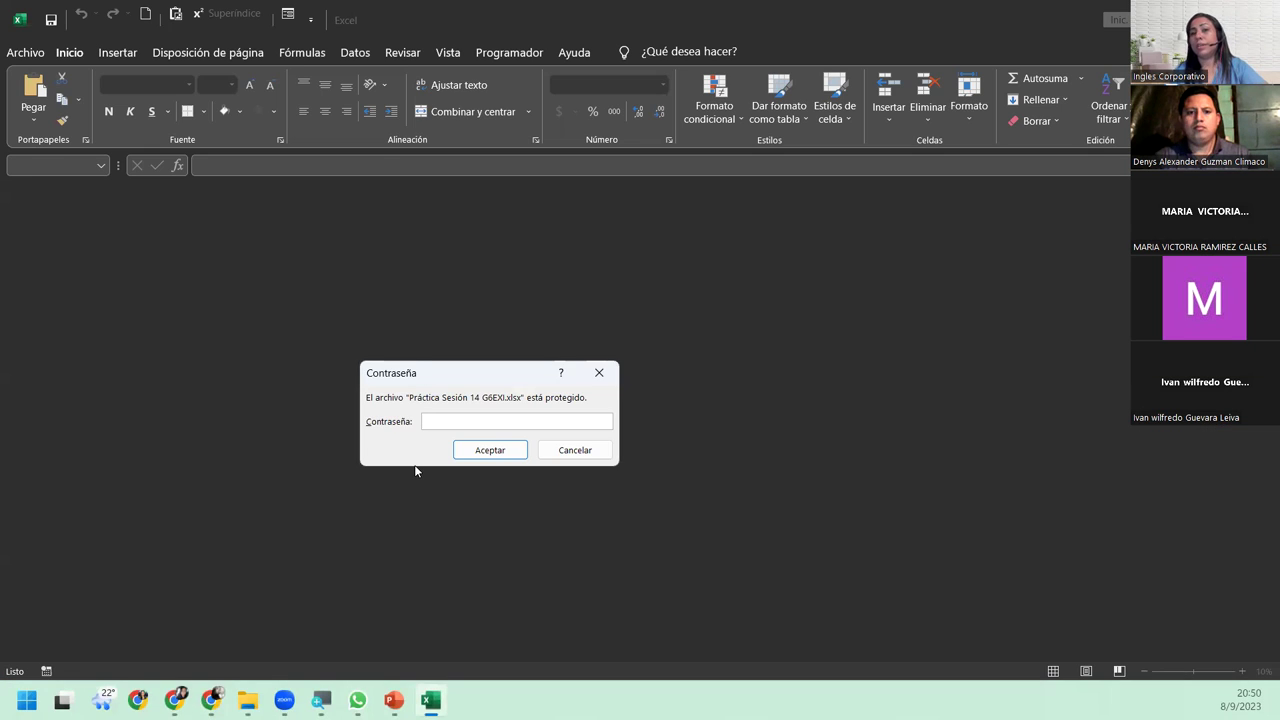
# Step: Enter the open password, then the write password, to reopen the workbook for editing
pyautogui.press('Return')
pyautogui.press('Return')
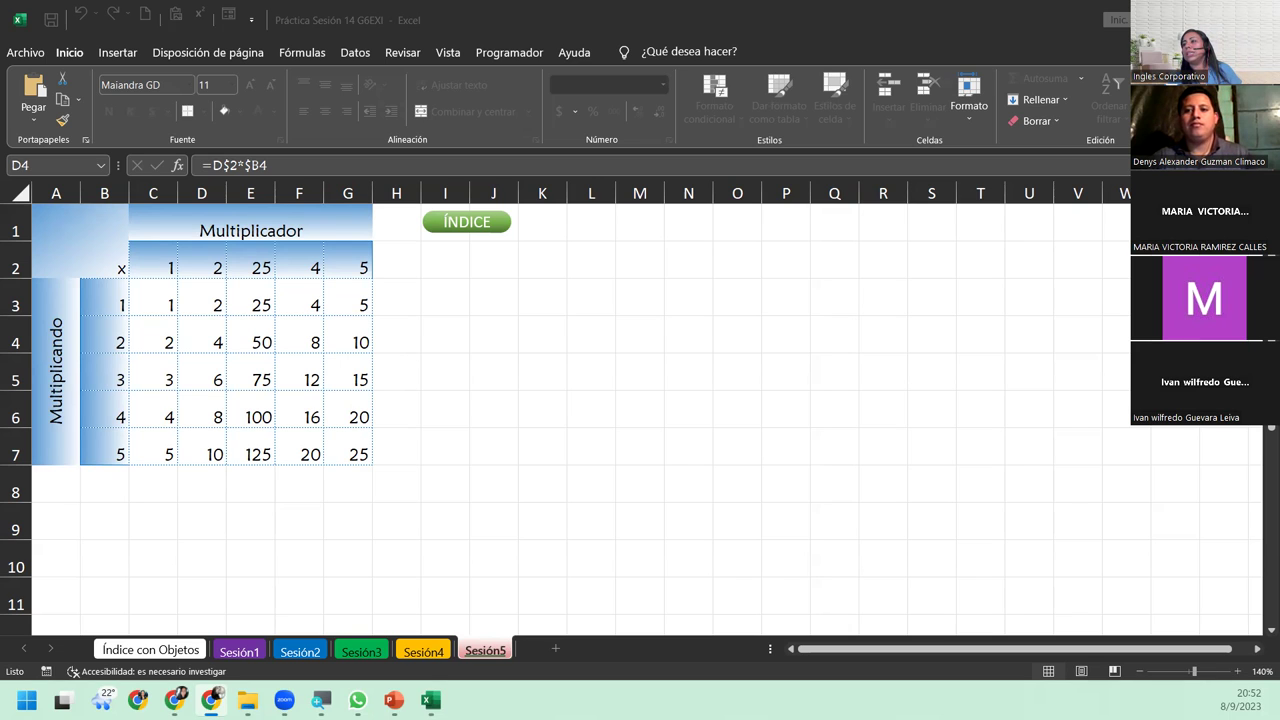
# Step: Unprotect Sesión1 via Revisar > Desproteger hoja, retrying the sheet password after a rejected attempt
pyautogui.click(242, 652)
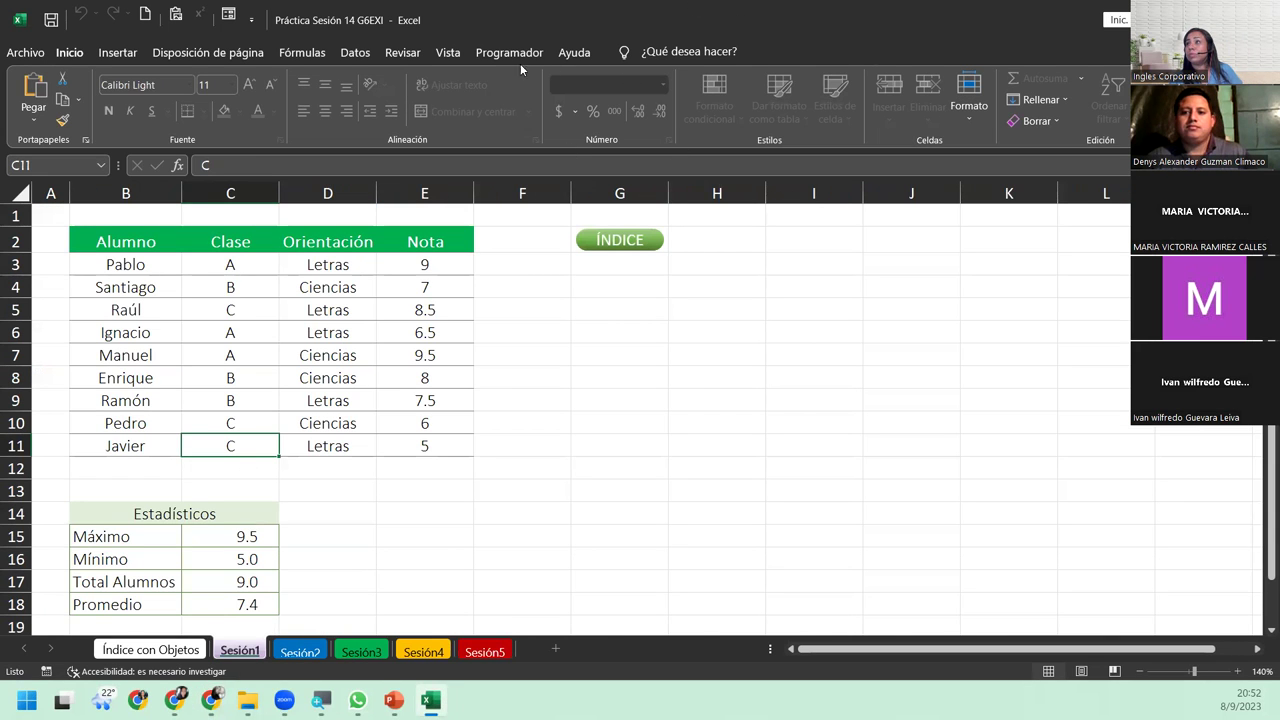
pyautogui.click(410, 55)
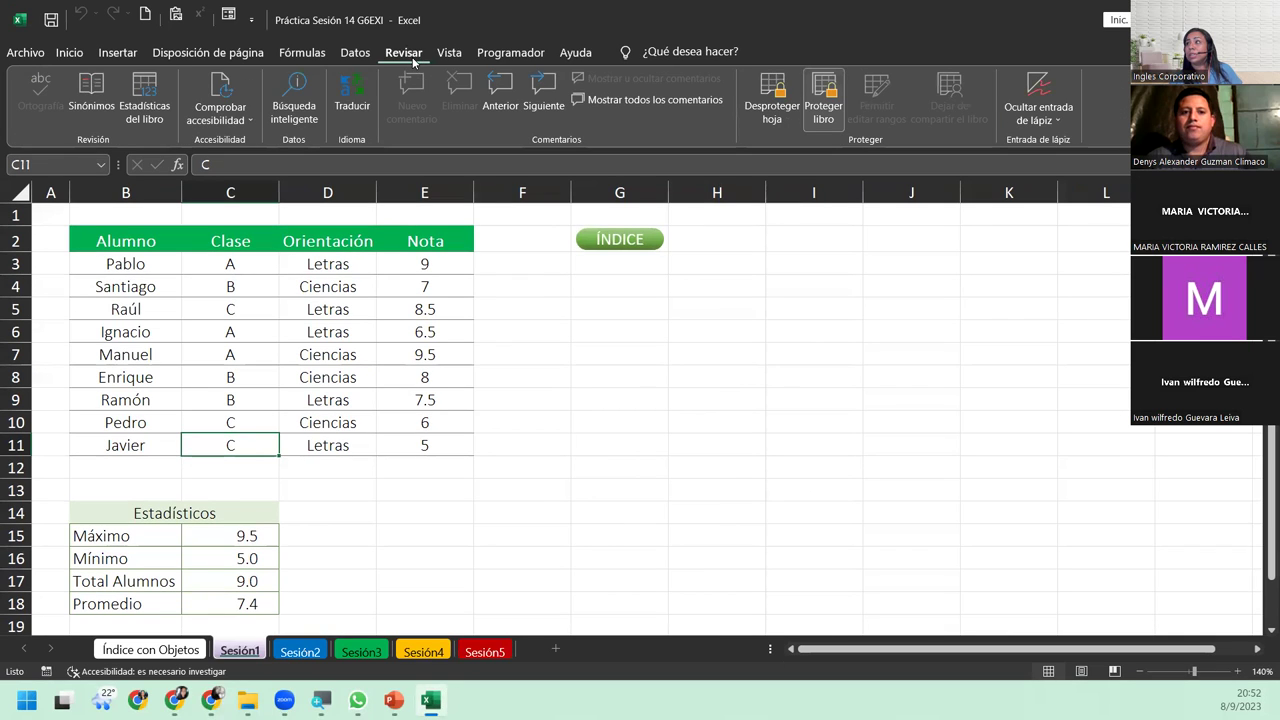
pyautogui.click(772, 110)
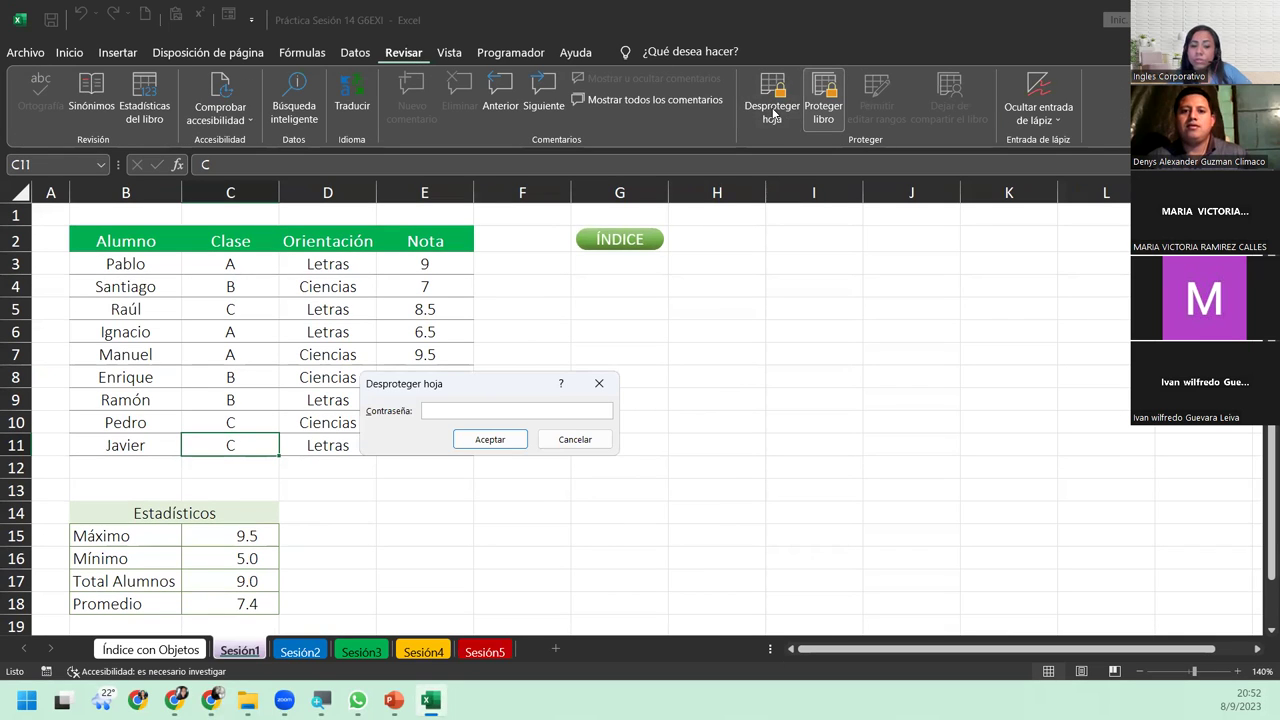
pyautogui.press('Return')
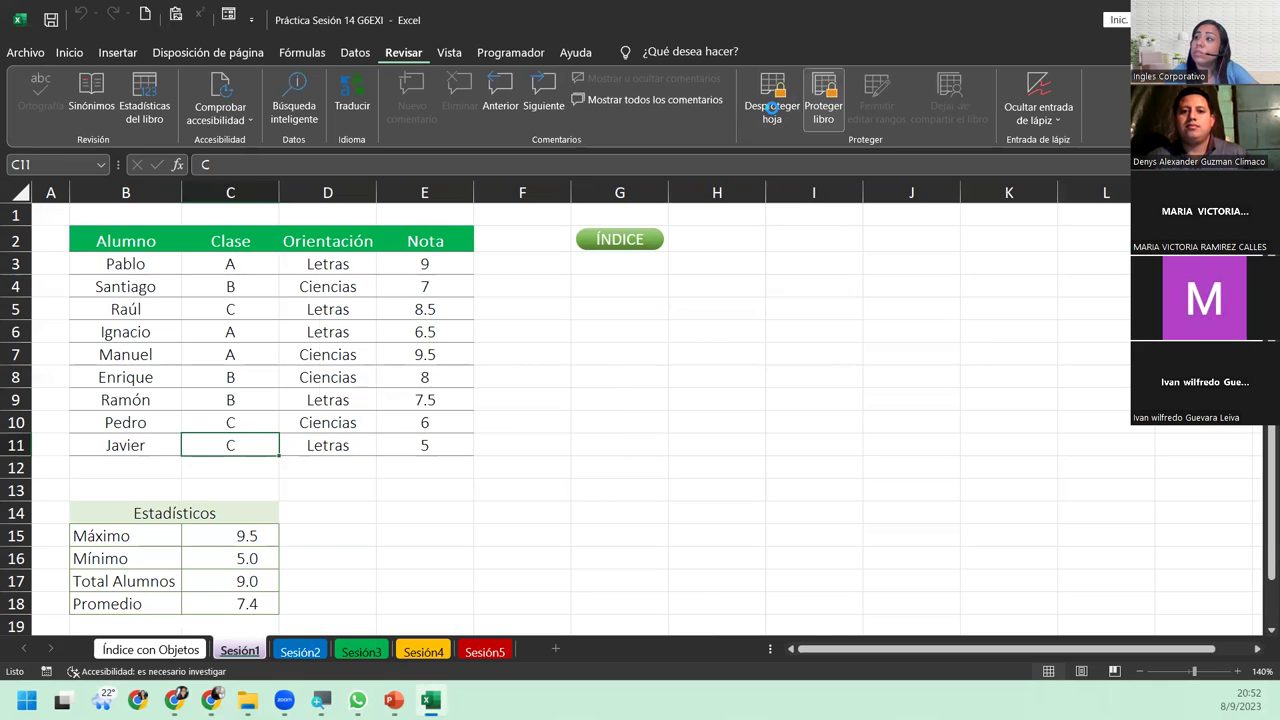
pyautogui.press('Return')
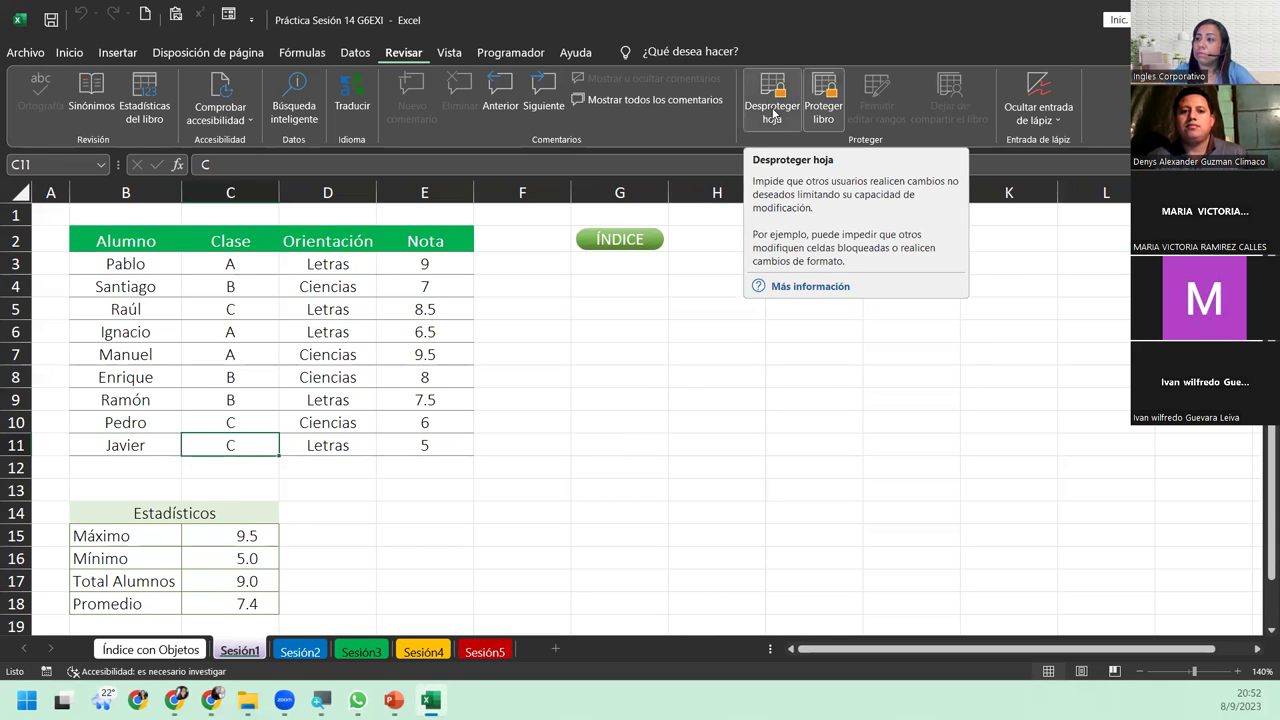
pyautogui.click(758, 92)
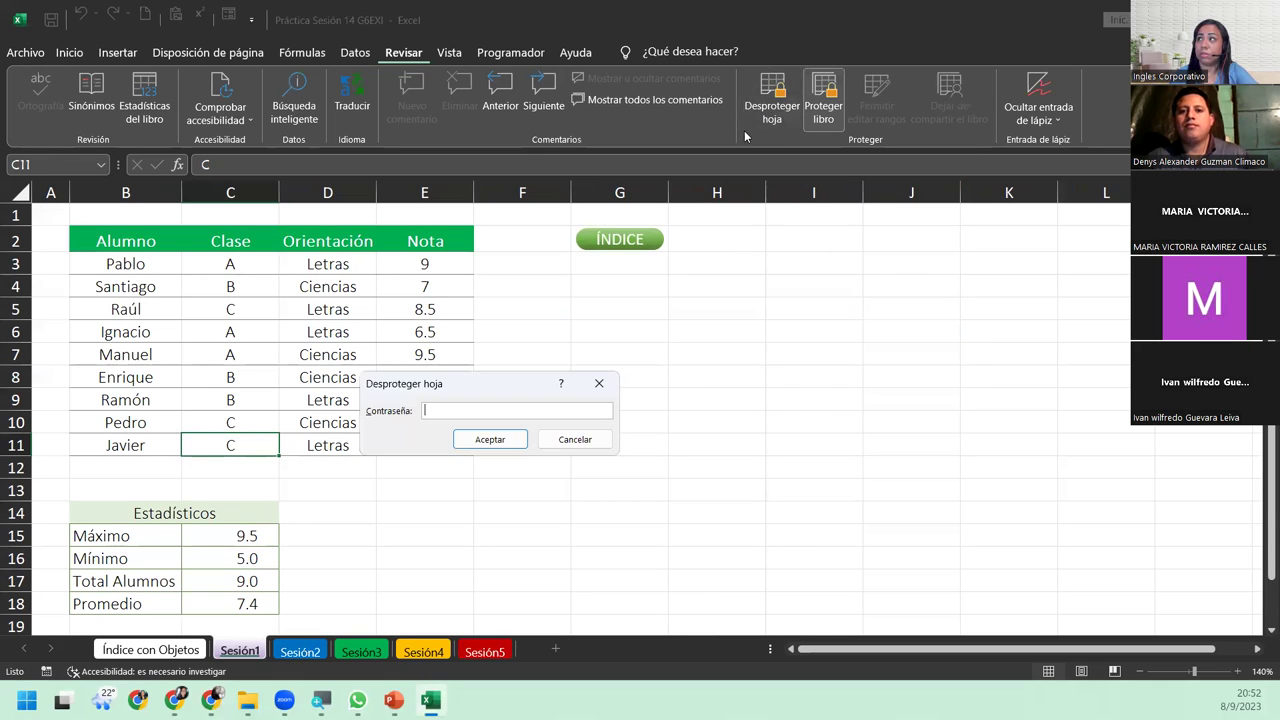
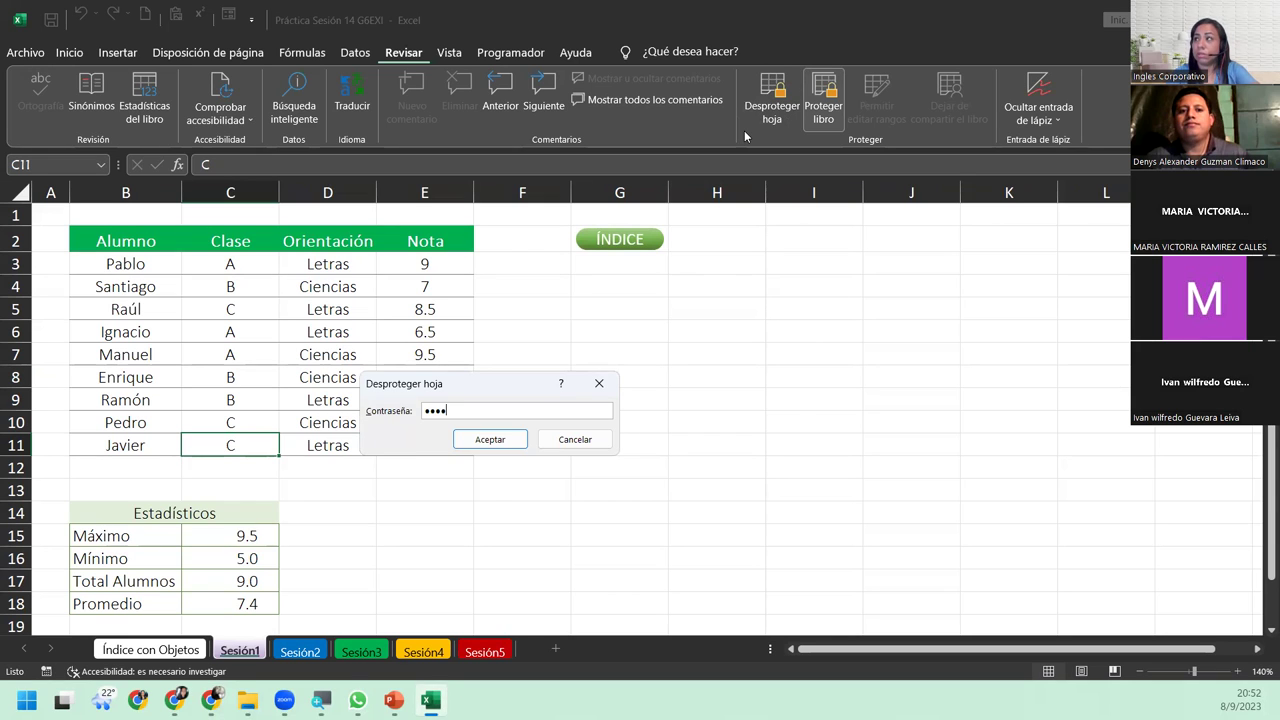
pyautogui.press('Return')
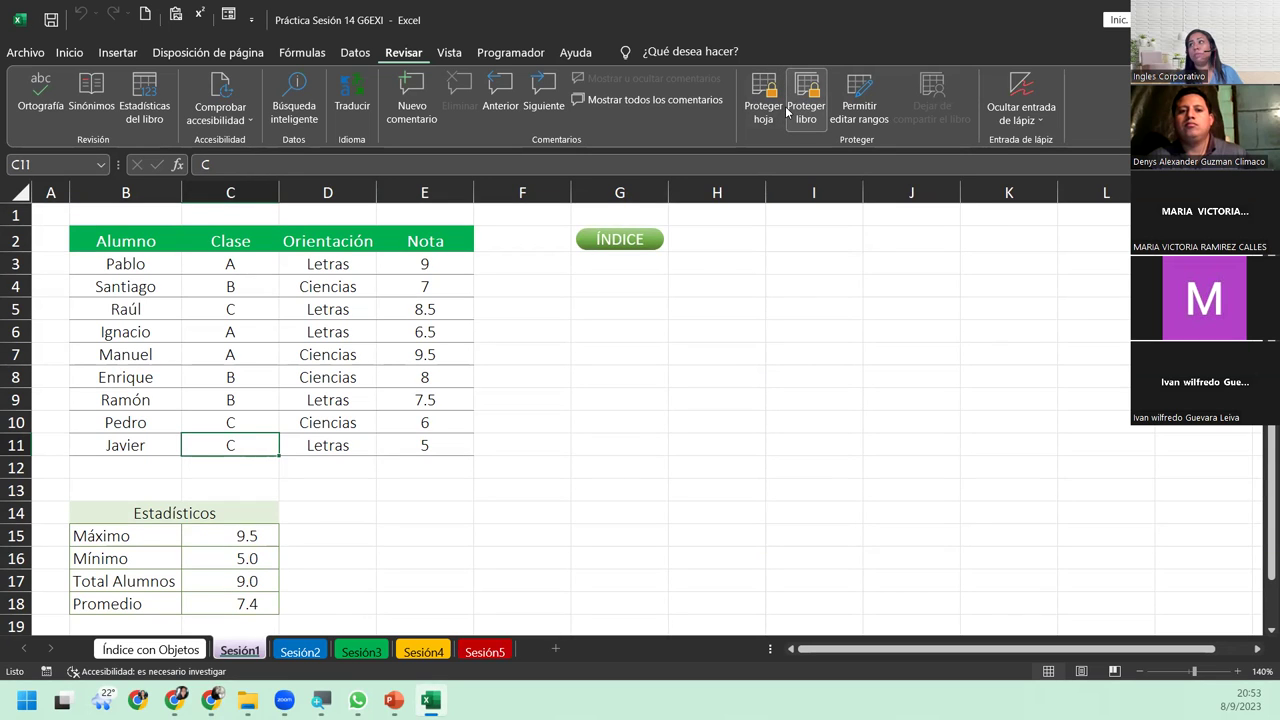
# Step: Lock Sesión1 with a confirmed sheet password, then close the workbook choosing Guardar
pyautogui.click(768, 110)
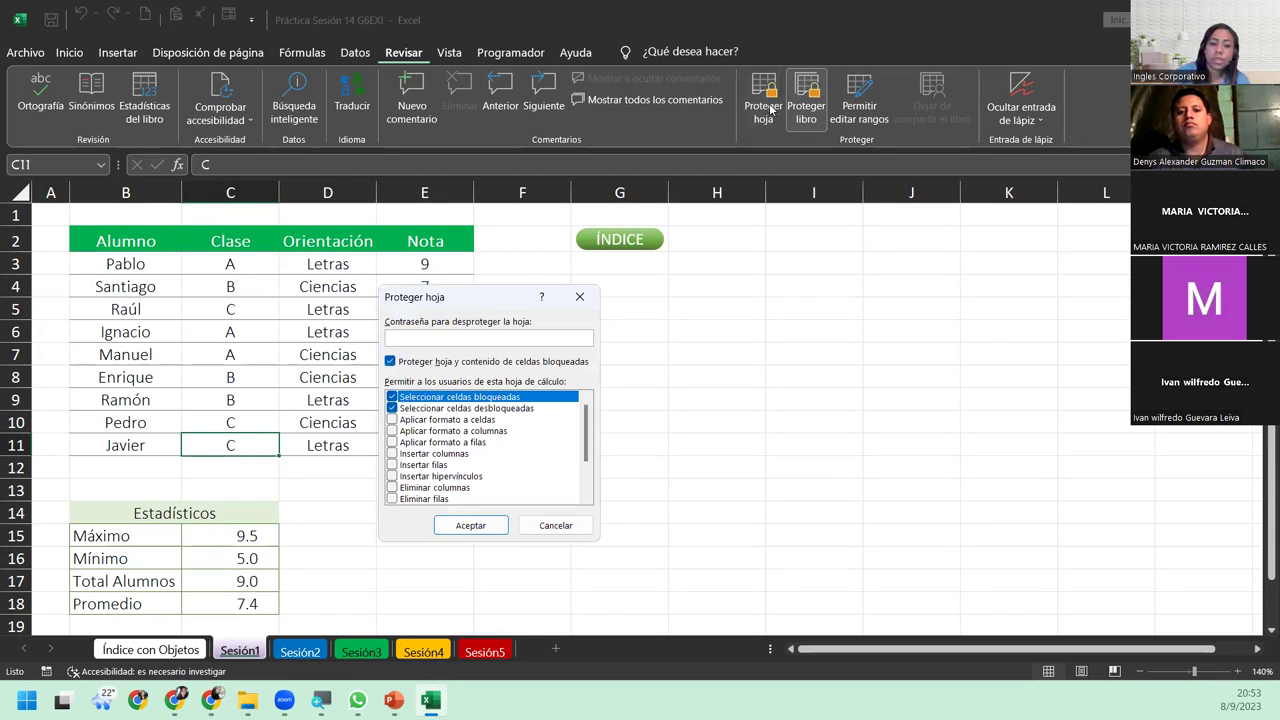
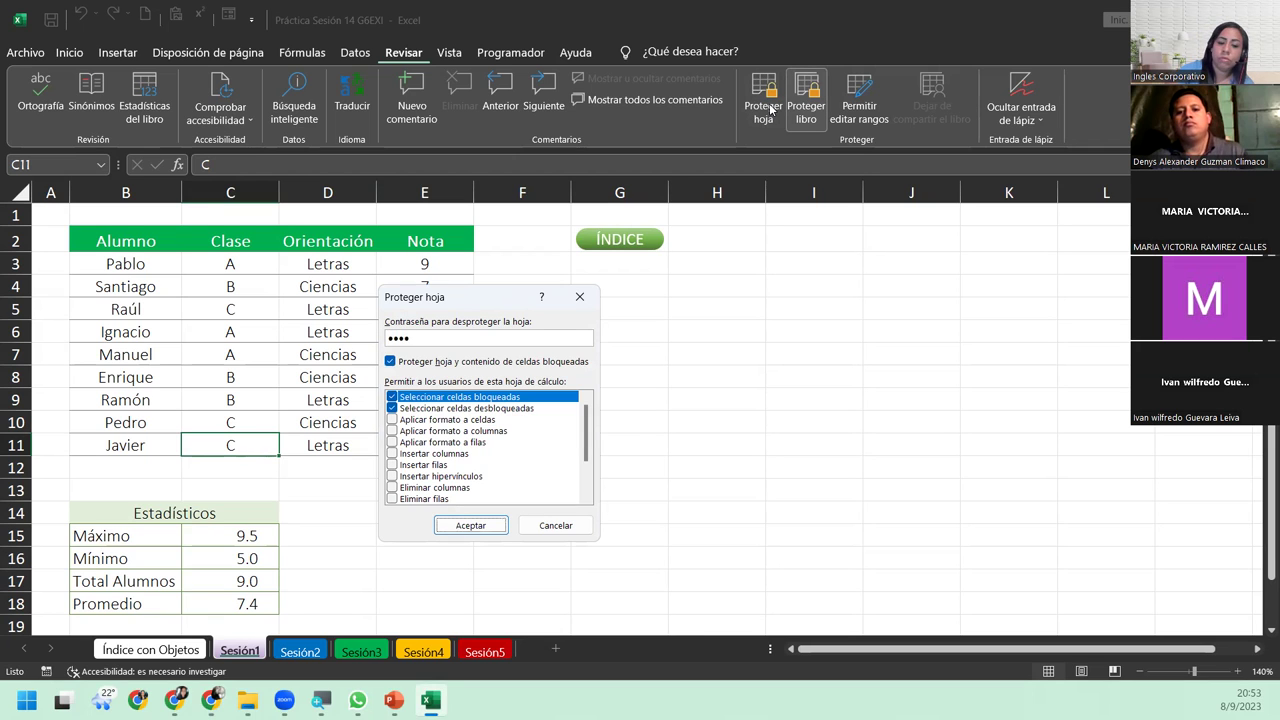
pyautogui.press('Return')
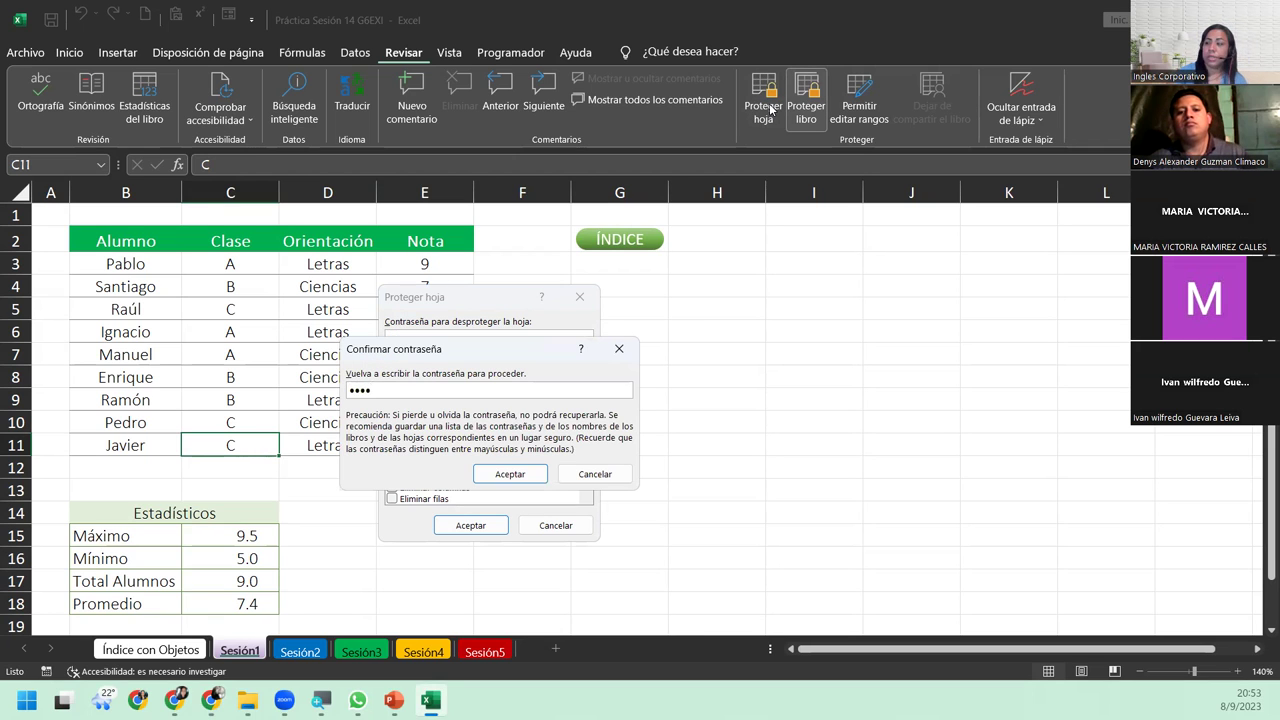
pyautogui.press('Return')
pyautogui.press('Delete')
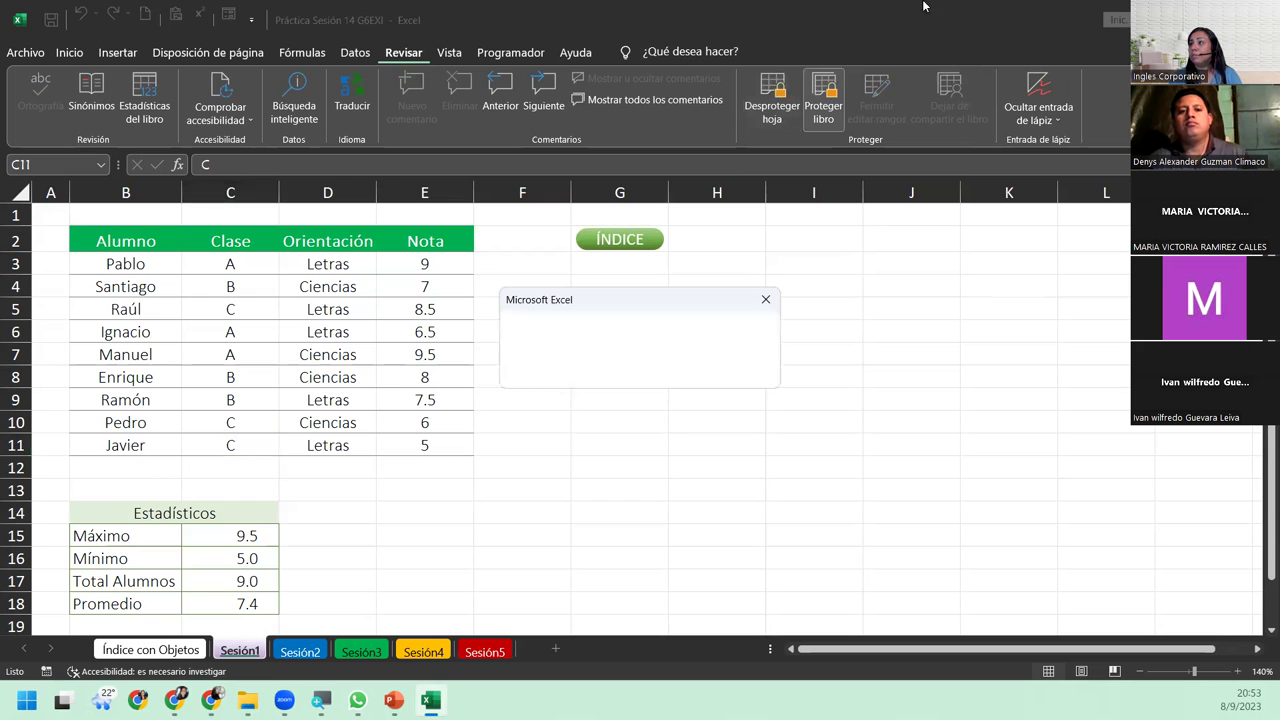
pyautogui.click(580, 368)
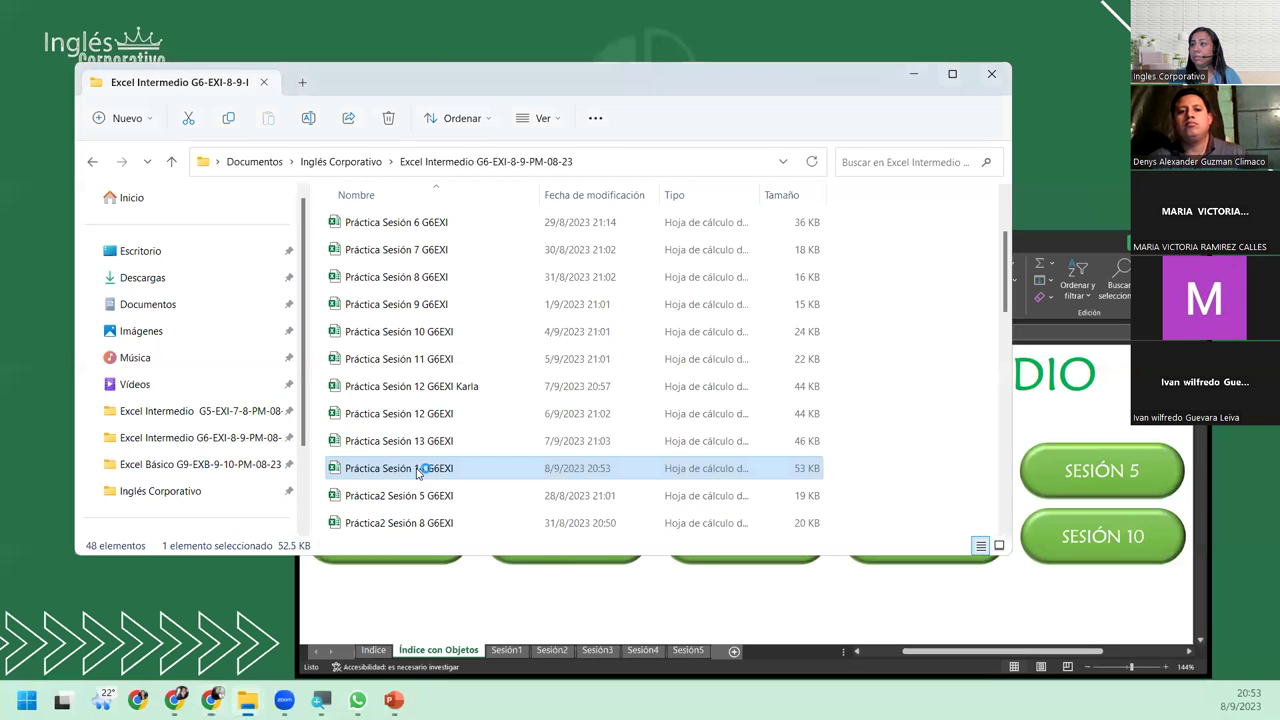
pyautogui.doubleClick(418, 470)
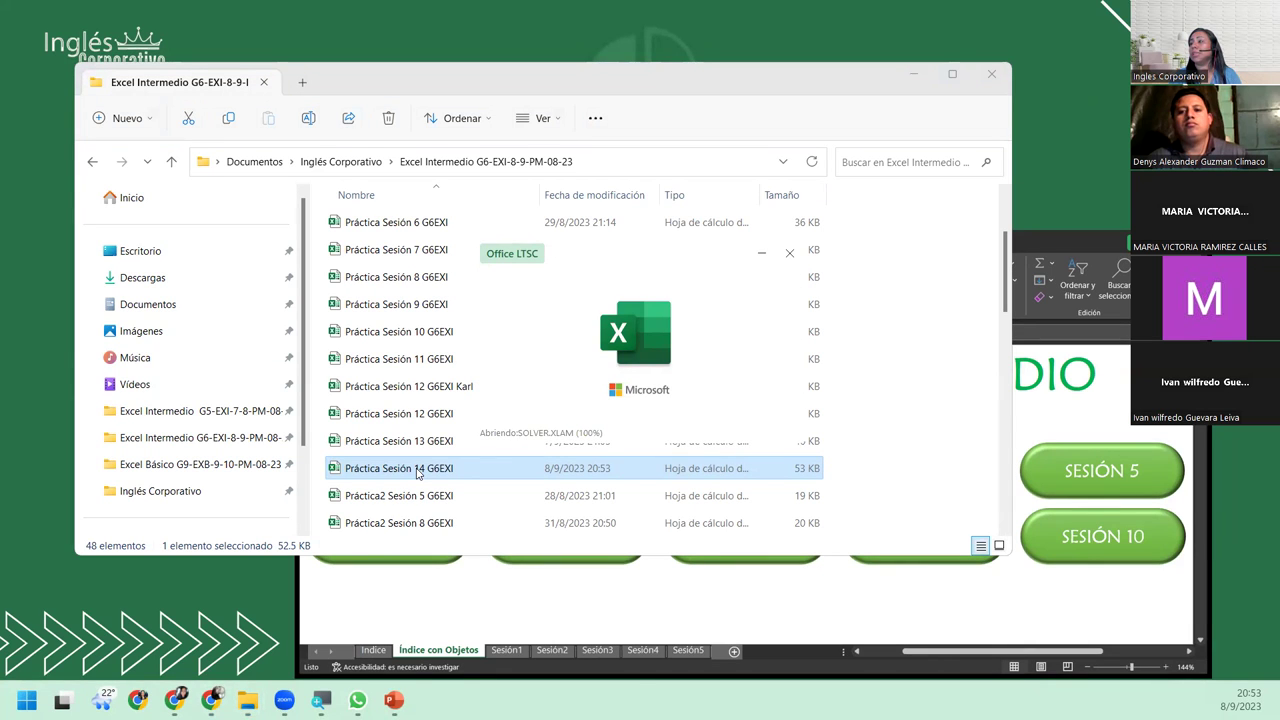
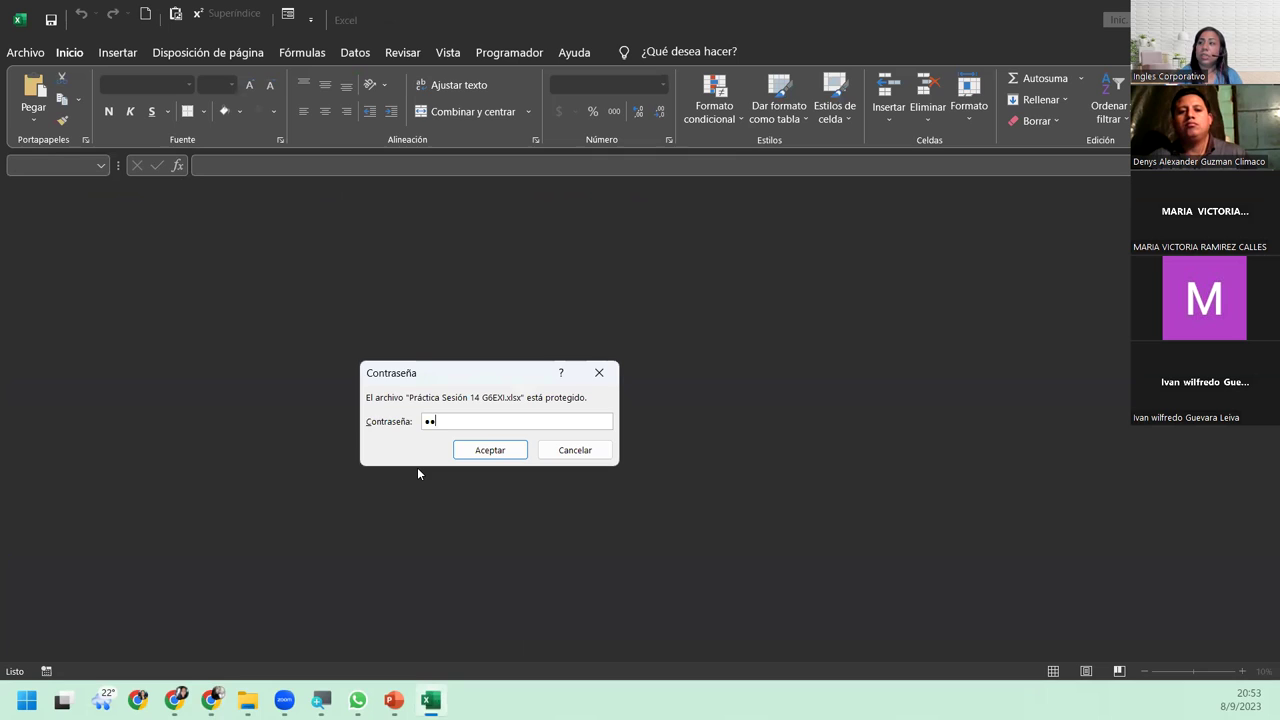
pyautogui.press('Return')
pyautogui.press('Return')
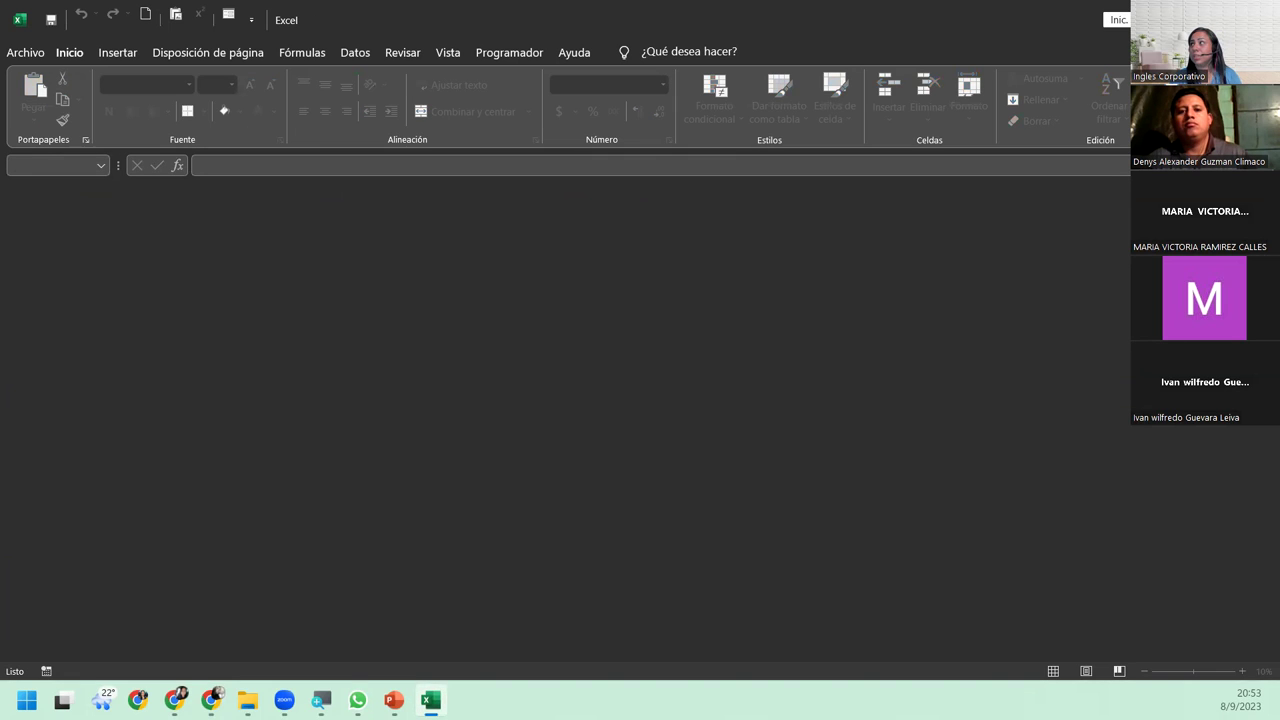
pyautogui.click(1257, 10)
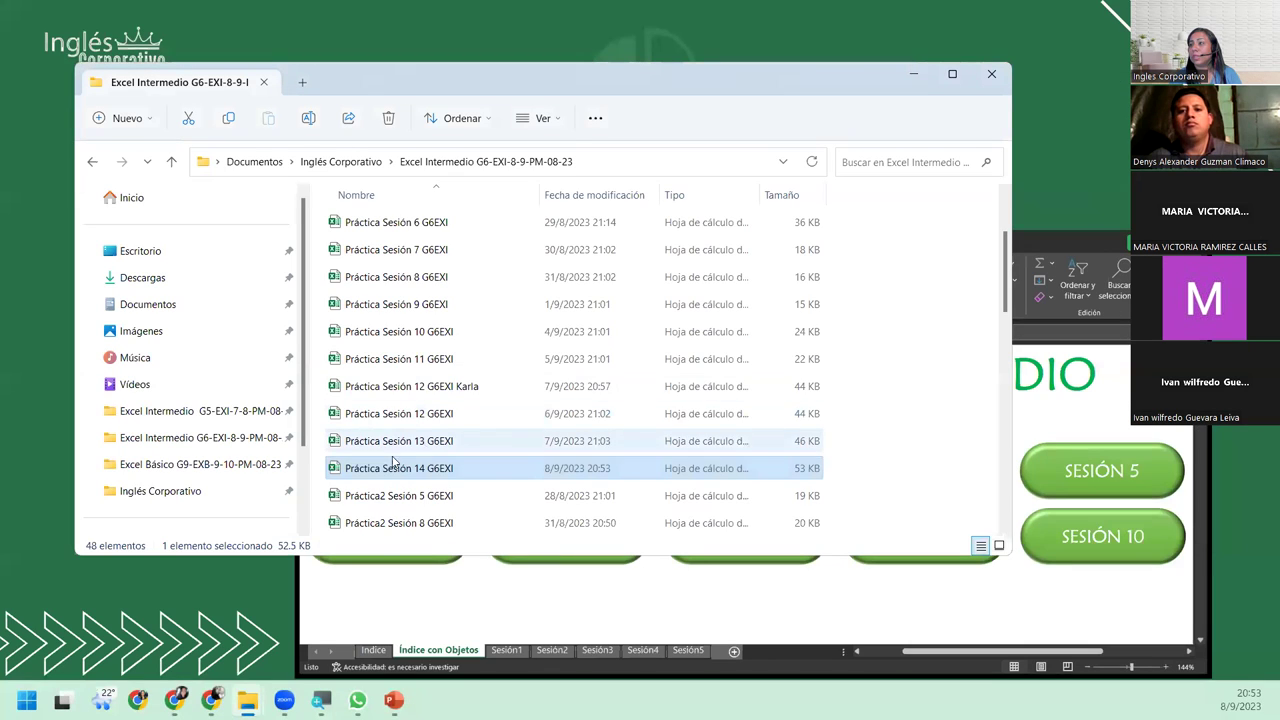
# Step: Reopen Práctica Sesión 14 G6EXI from File Explorer, entering the open and write passwords
pyautogui.doubleClick(380, 468)
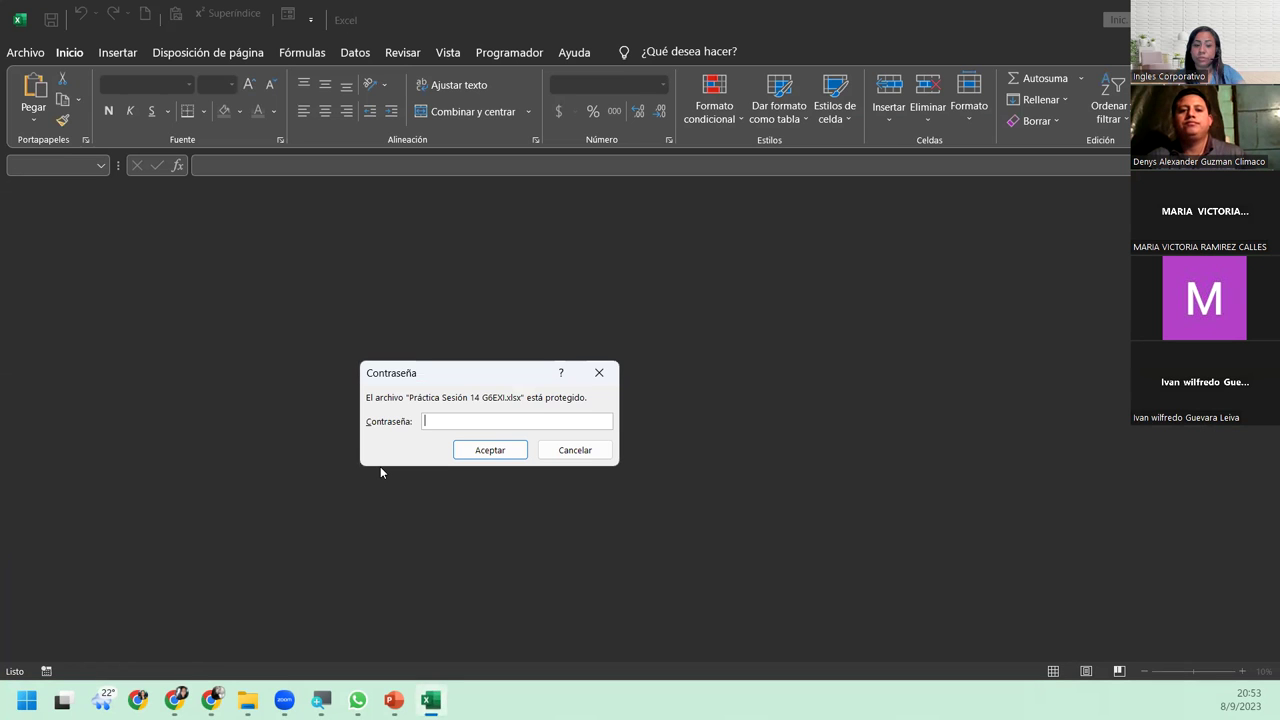
pyautogui.press('Return')
pyautogui.press('Return')
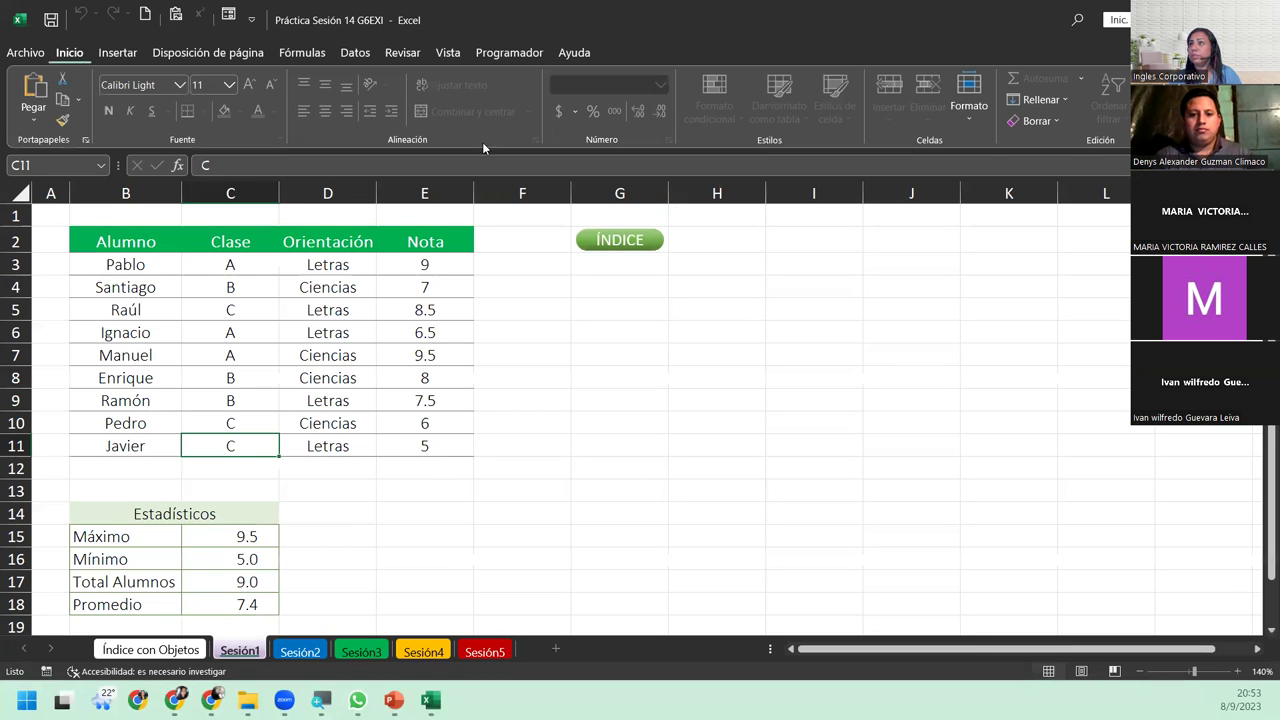
# Step: Remove the workbook structure protection under Revisar > Proteger libro using its current password
pyautogui.click(397, 54)
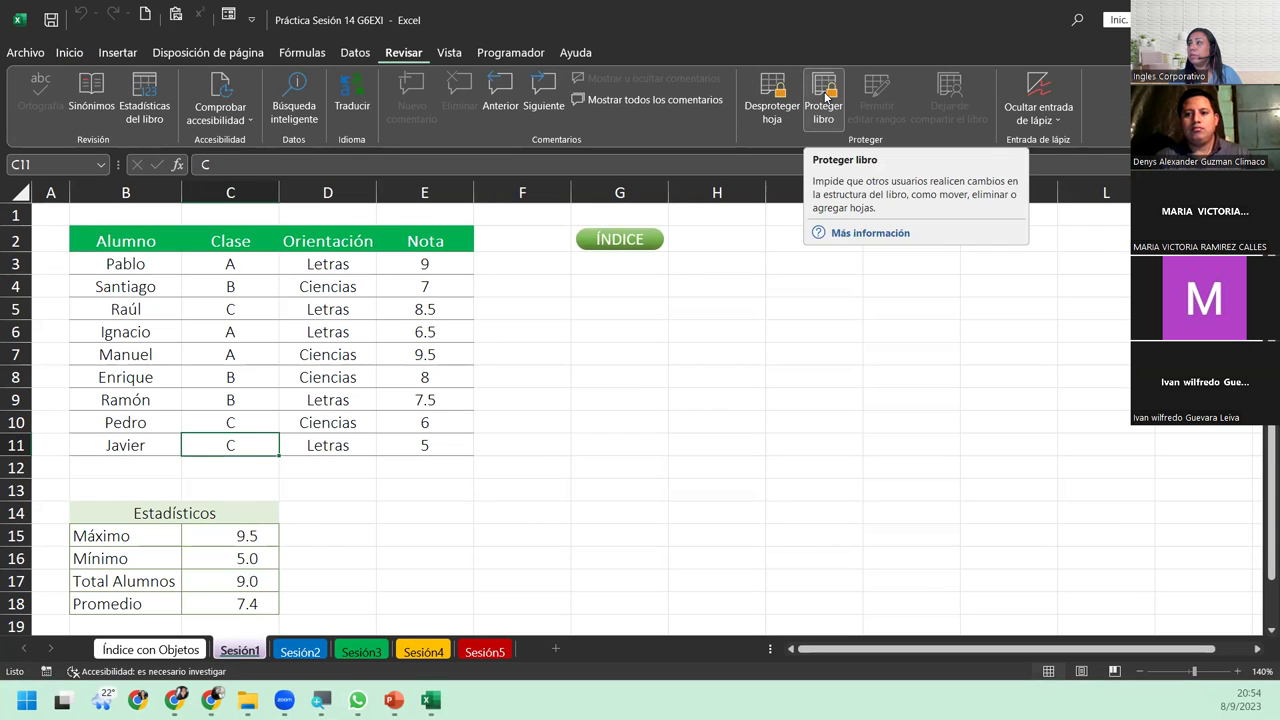
pyautogui.click(826, 96)
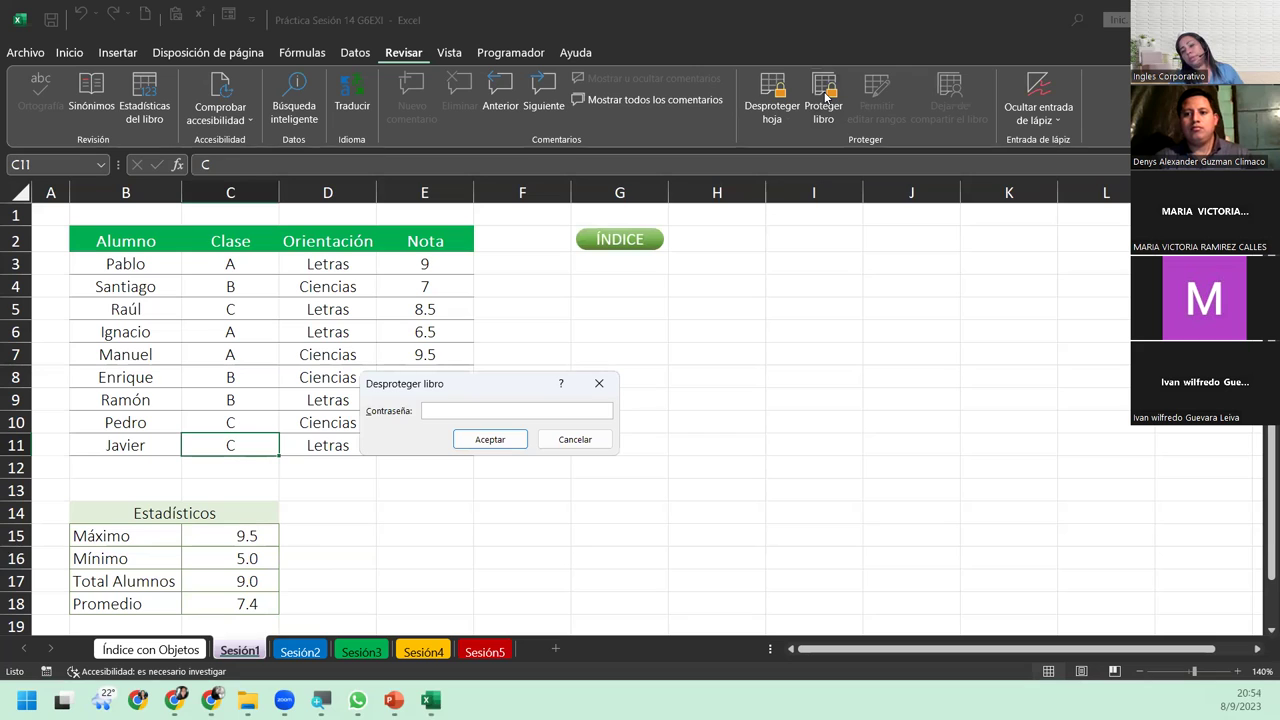
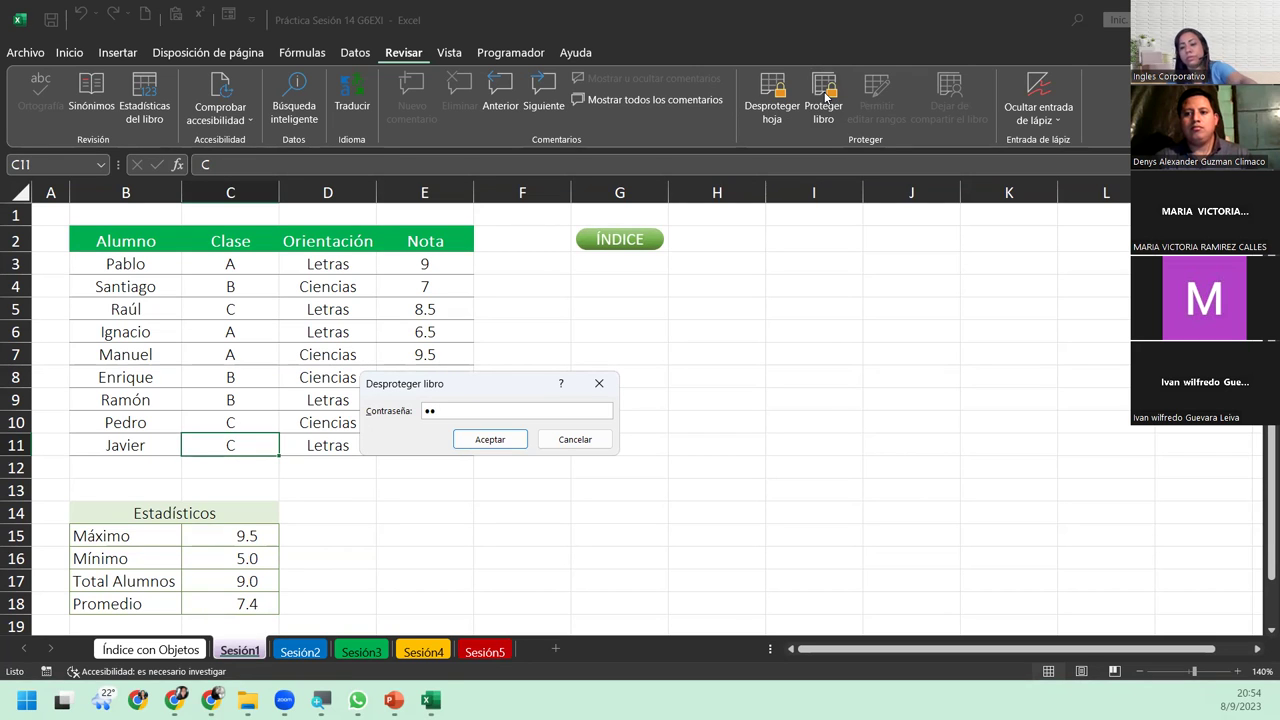
pyautogui.press('Return')
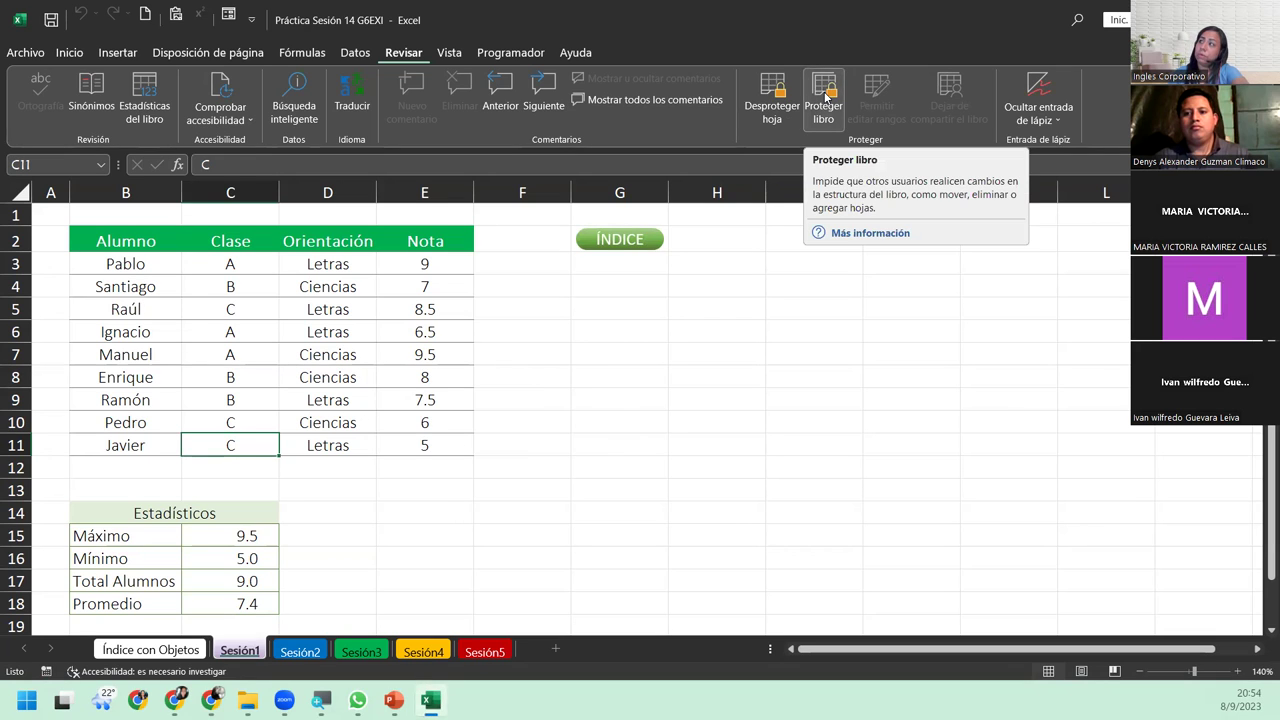
# Step: Protect the workbook structure again with a new, confirmed password
pyautogui.click(825, 96)
pyautogui.press('Return')
pyautogui.press('Return')
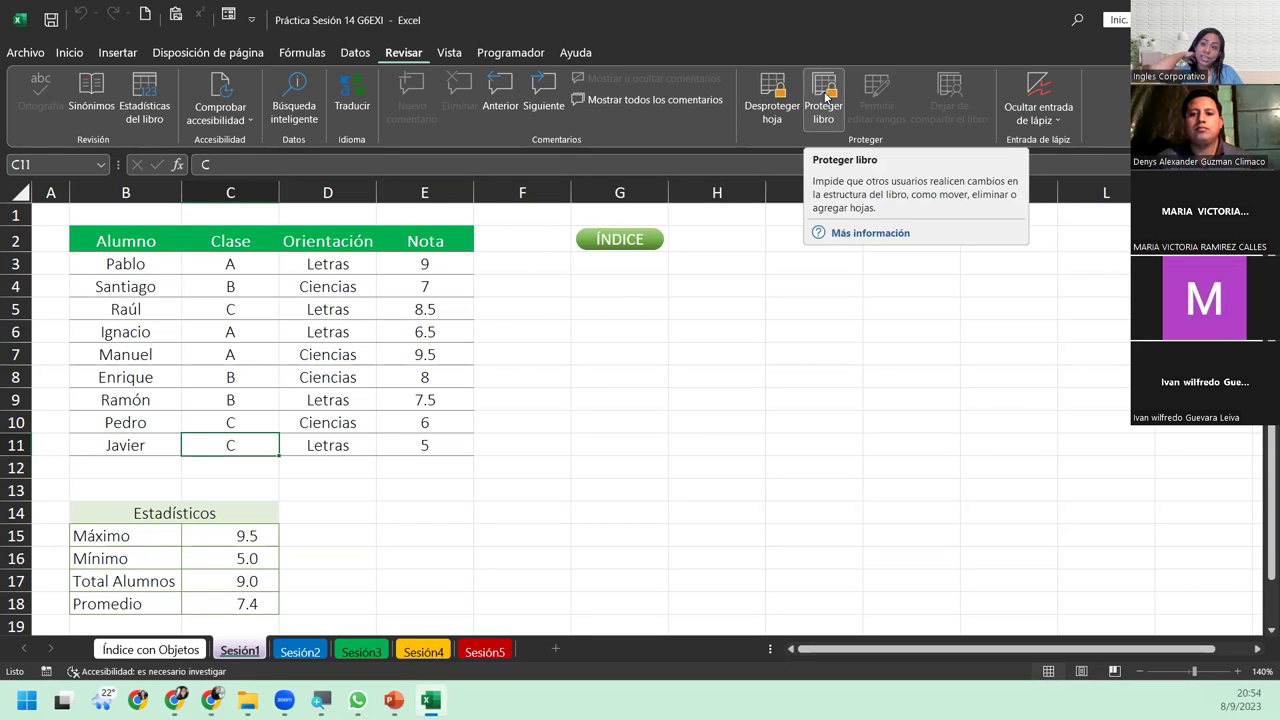
# Step: Inspect the open and write passwords under Guardar como > Herramientas > Opciones generales, then close without changes
pyautogui.click(25, 54)
pyautogui.click(55, 264)
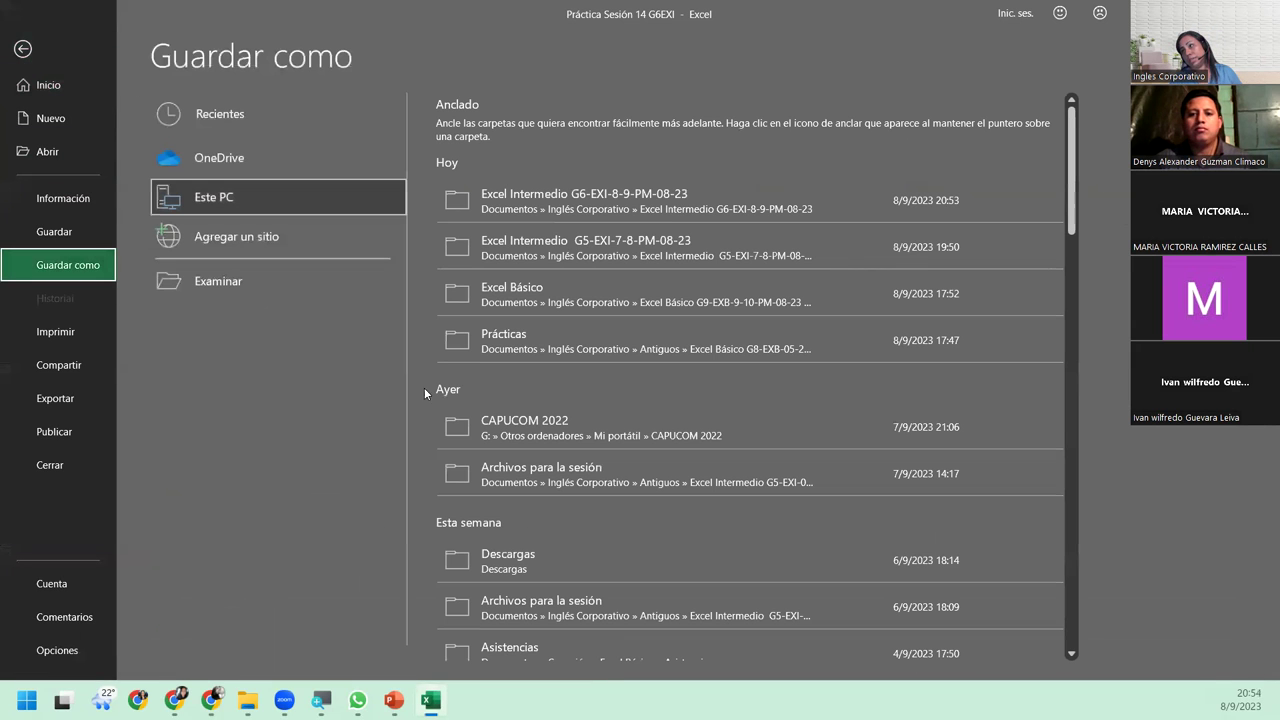
pyautogui.click(254, 281)
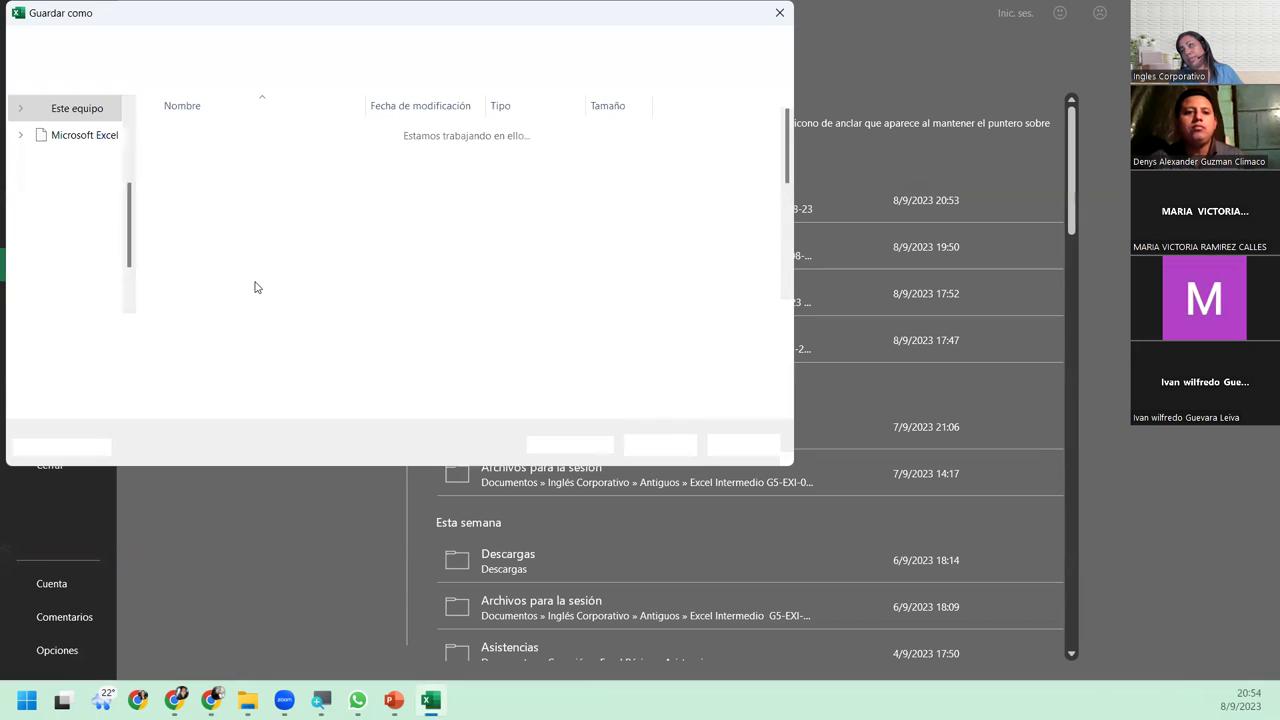
pyautogui.click(585, 447)
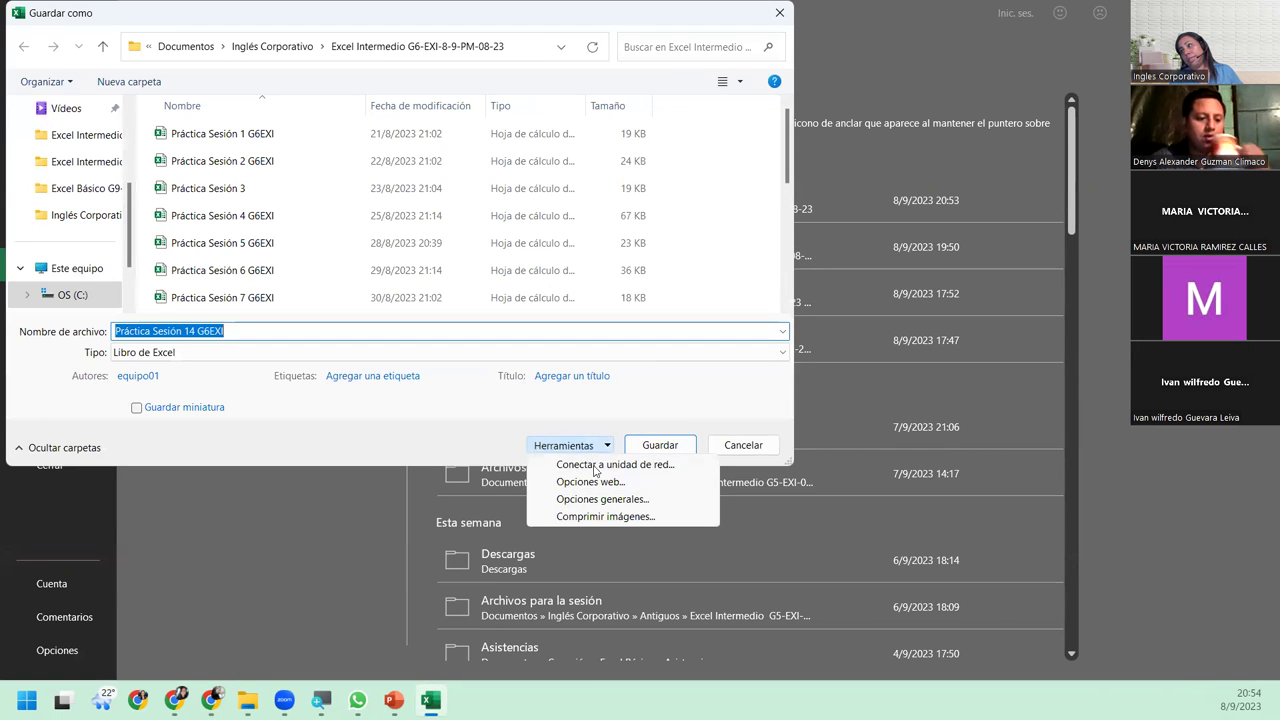
pyautogui.click(620, 499)
pyautogui.click(688, 335)
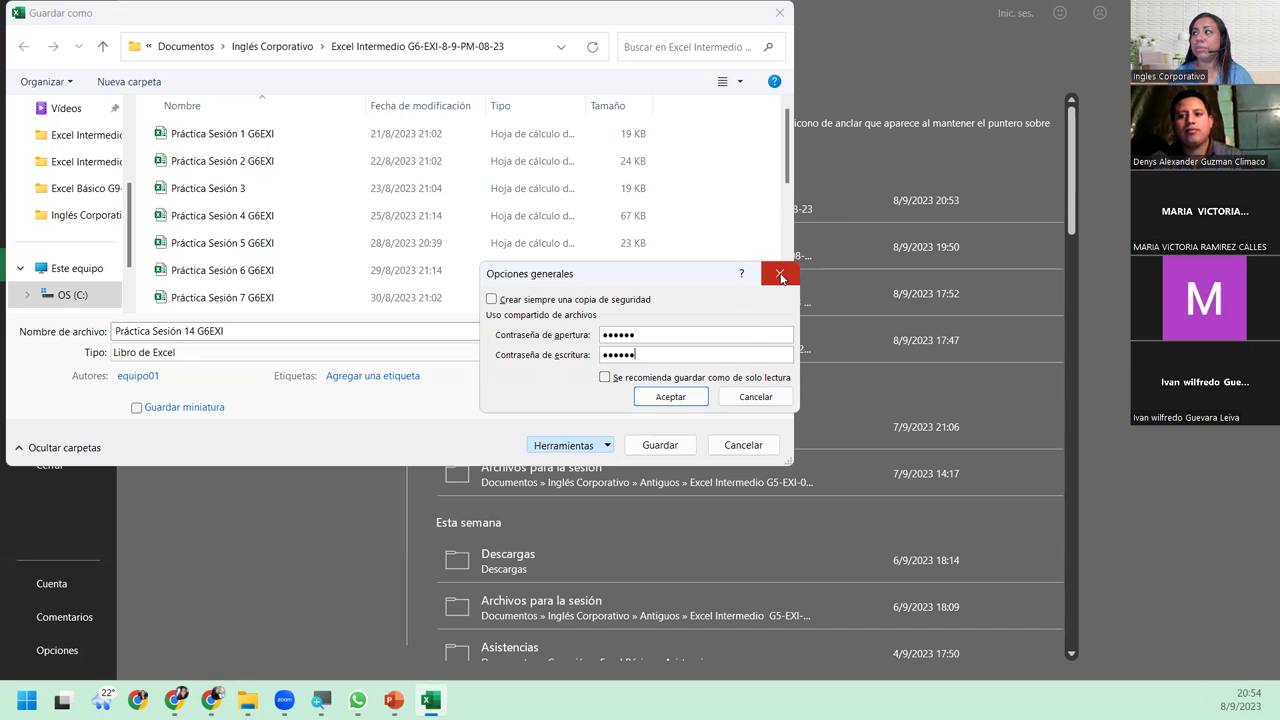
pyautogui.click(779, 273)
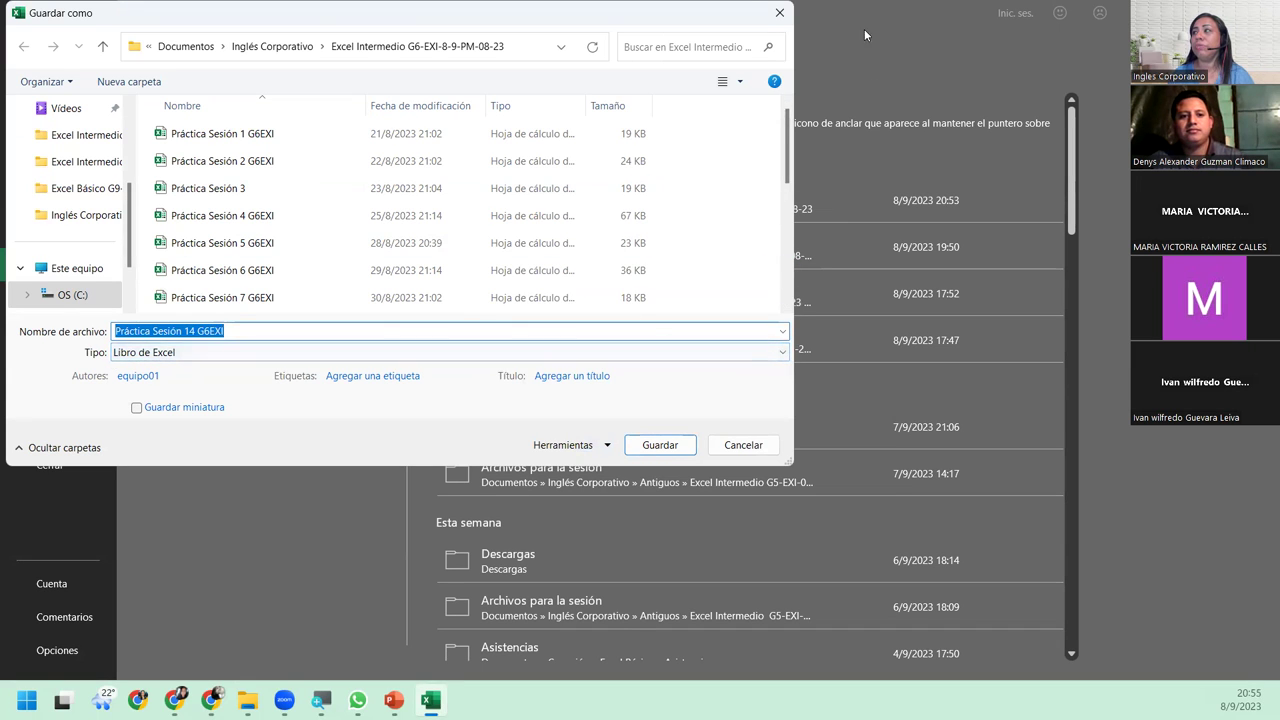
pyautogui.click(791, 11)
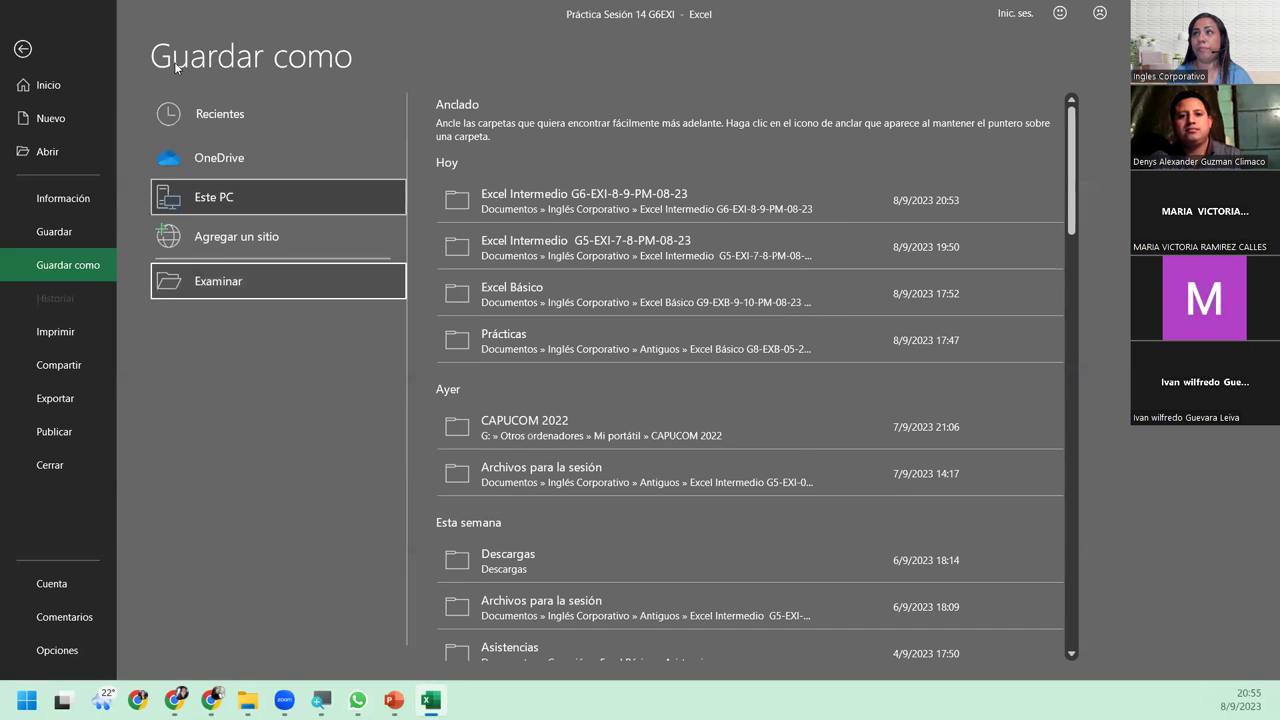
# Step: Go back to the sheet, then view the Proteger libro summary on the Información page
pyautogui.click(24, 52)
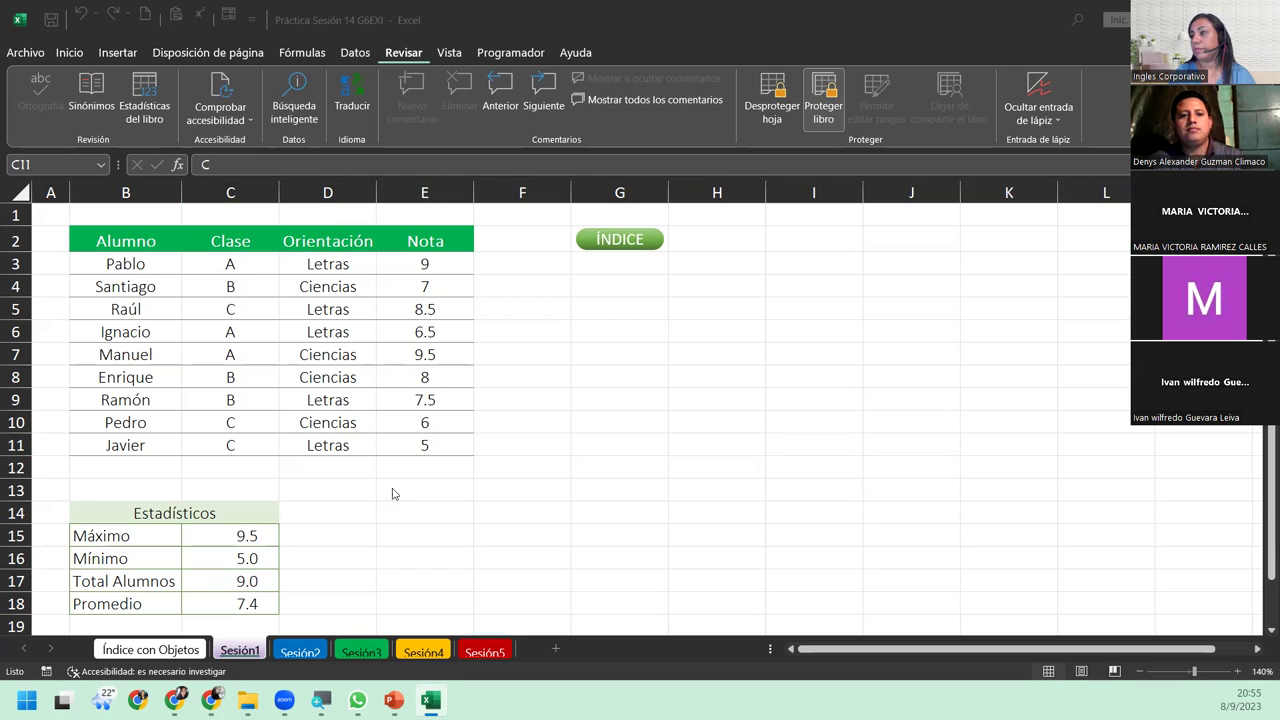
pyautogui.click(32, 56)
pyautogui.click(60, 198)
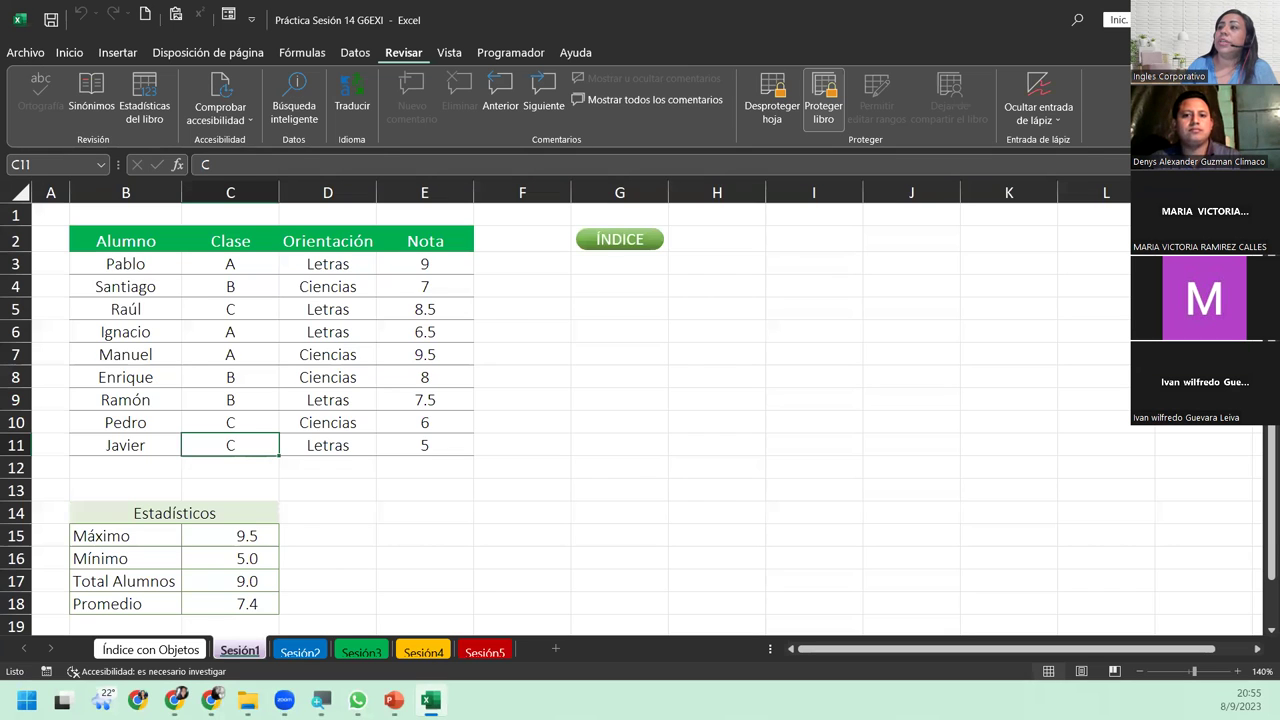
# Step: Switch to the Sesión3 sheet and view the Información page's open-password and protected-sheets summary
pyautogui.click(22, 48)
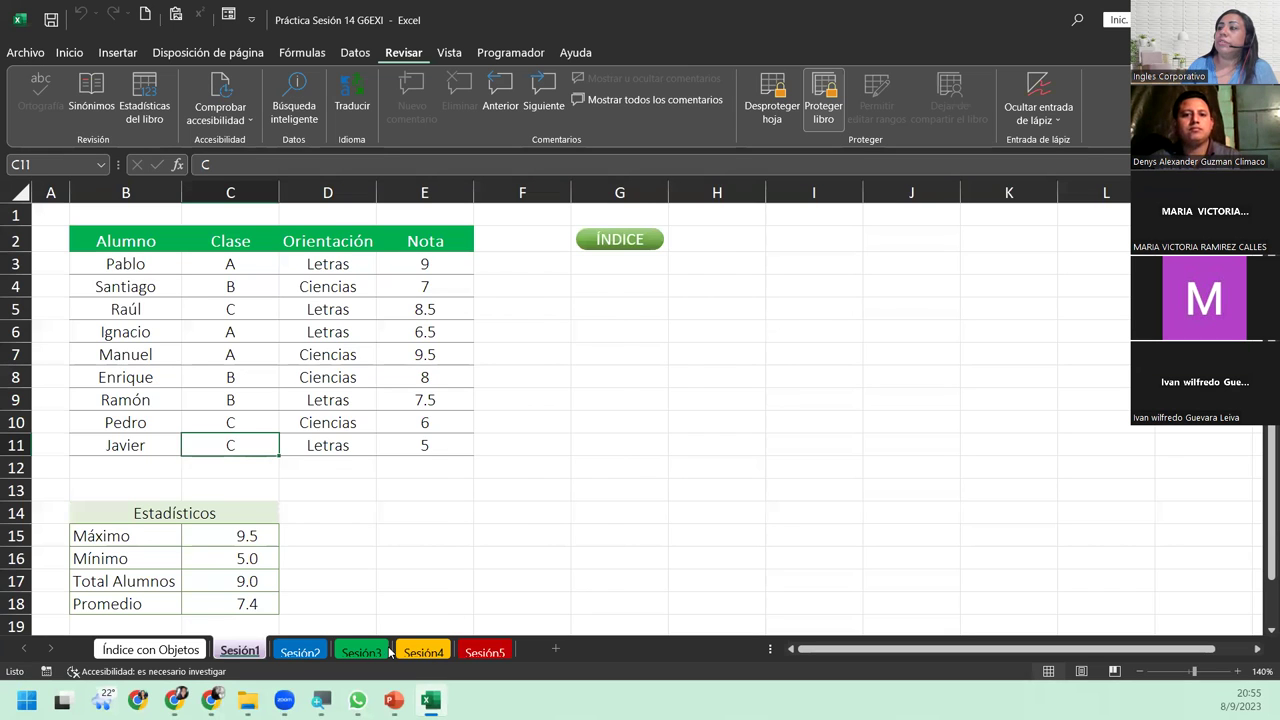
pyautogui.click(386, 652)
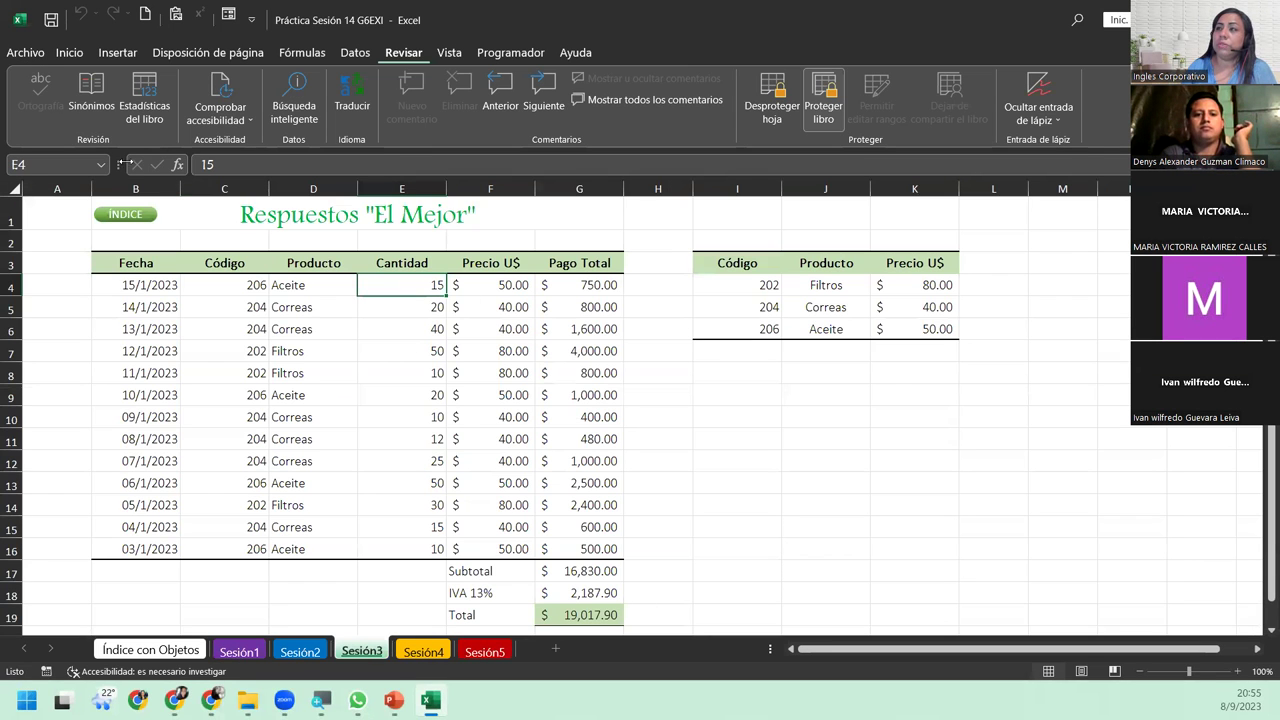
pyautogui.click(25, 52)
pyautogui.click(98, 205)
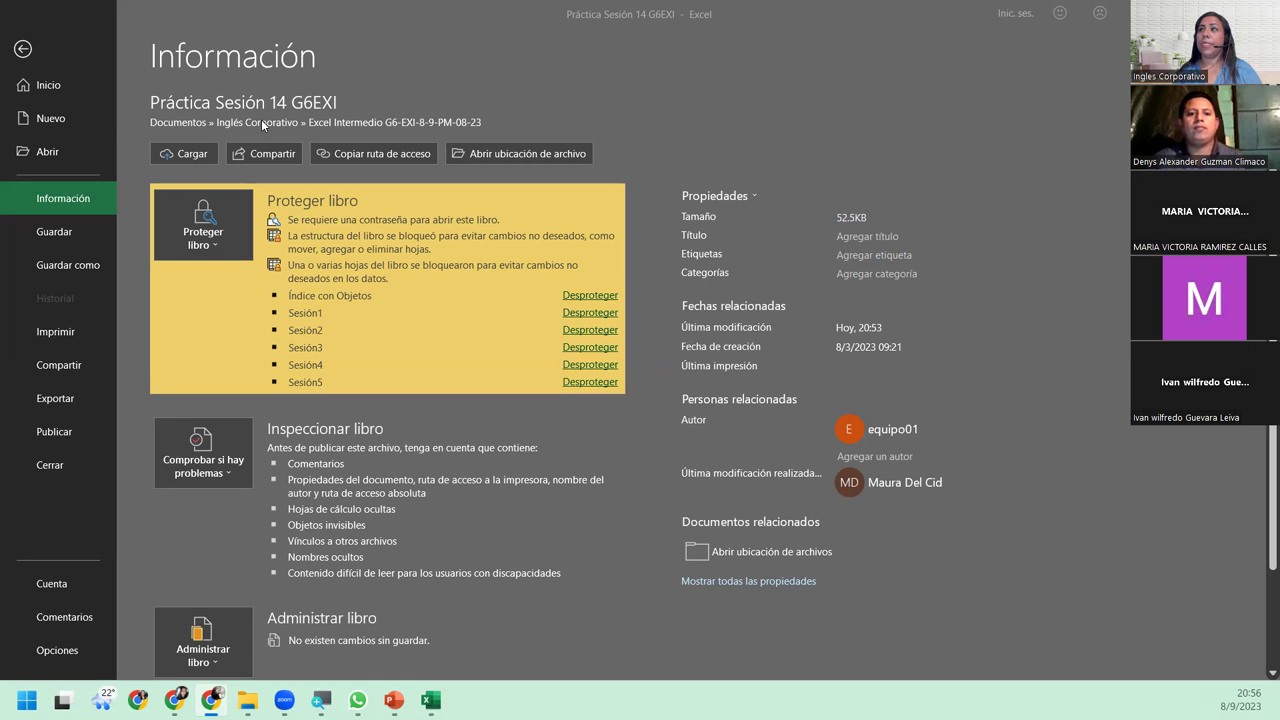
# Step: Glance at the Proteger libro options, then go back to the Sesión3 sales table
pyautogui.click(203, 240)
pyautogui.click(203, 241)
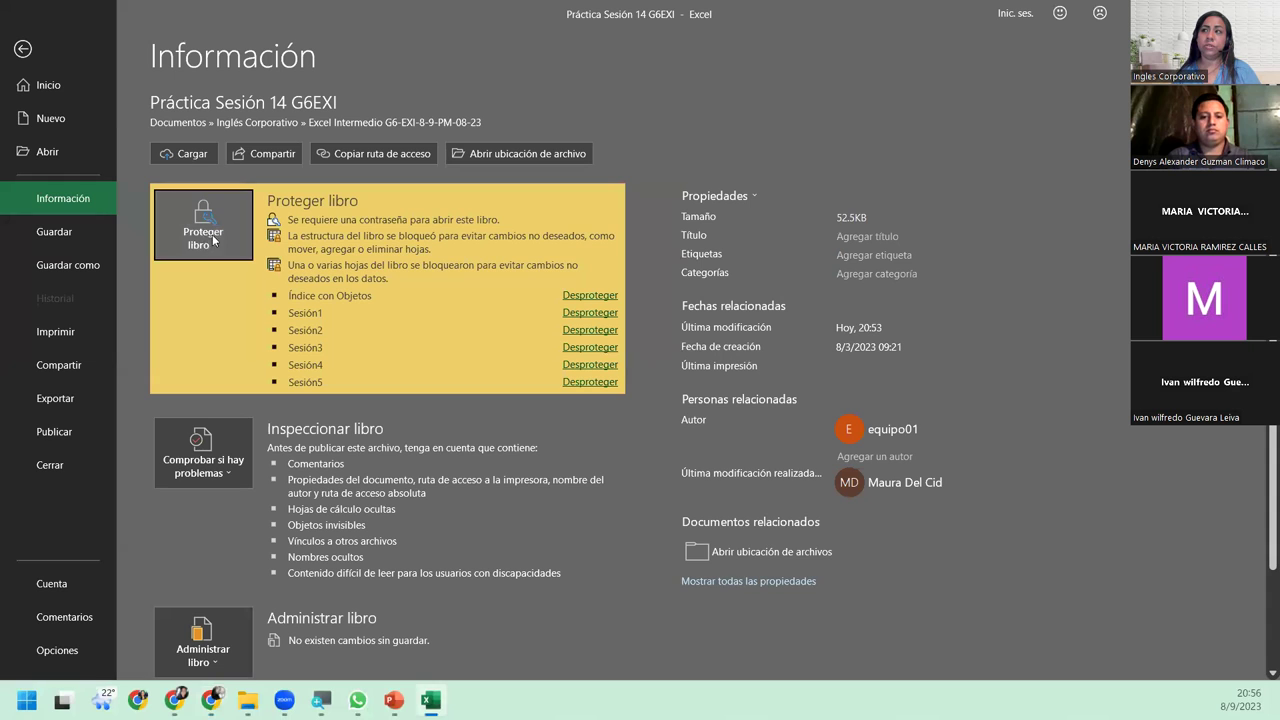
pyautogui.click(29, 56)
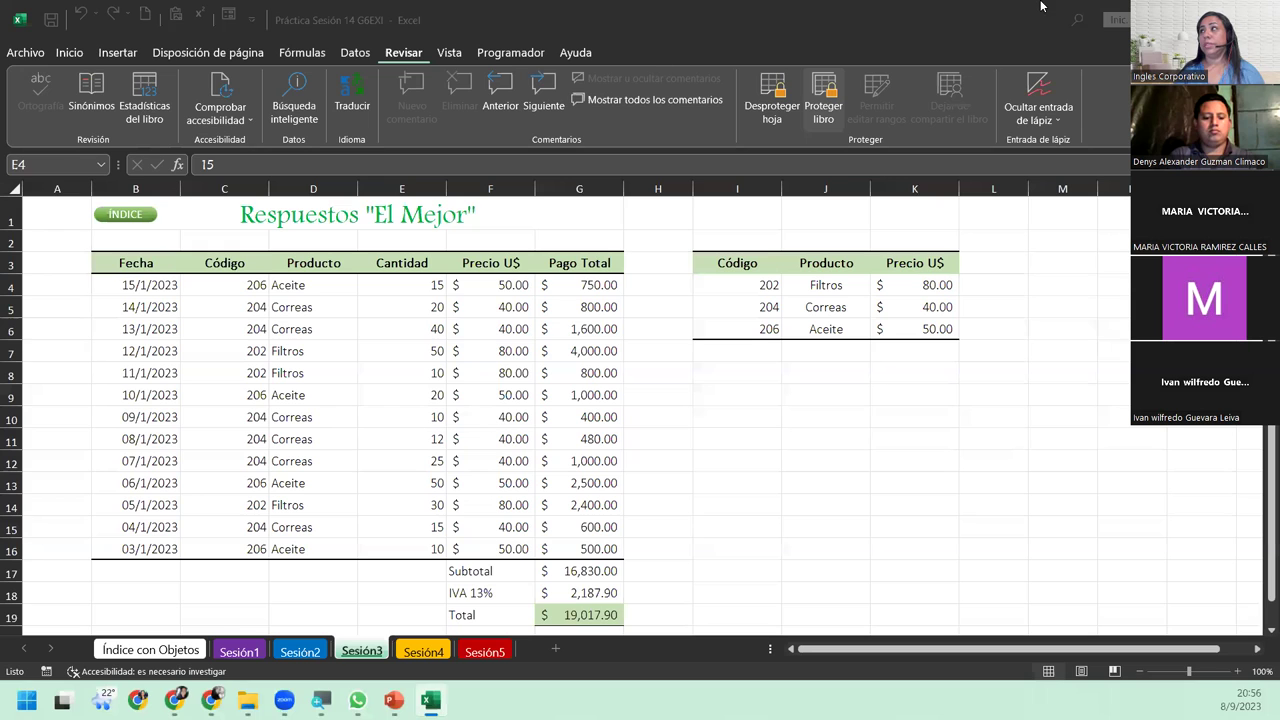
# Step: Remove the workbook structure protection by entering the workbook password
pyautogui.click(835, 90)
pyautogui.press('Return')
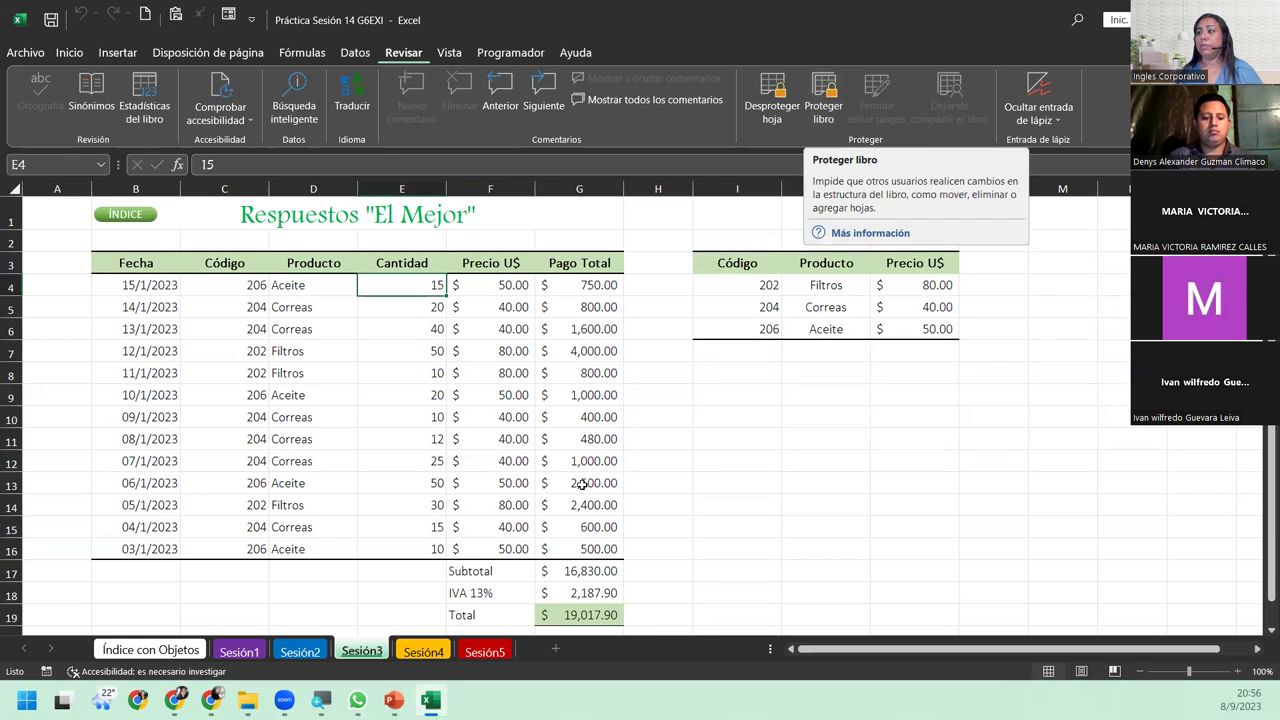
# Step: Check the list of hidden sheets from the Sesión5 tab, leaving Índice hidden
pyautogui.rightClick(484, 651)
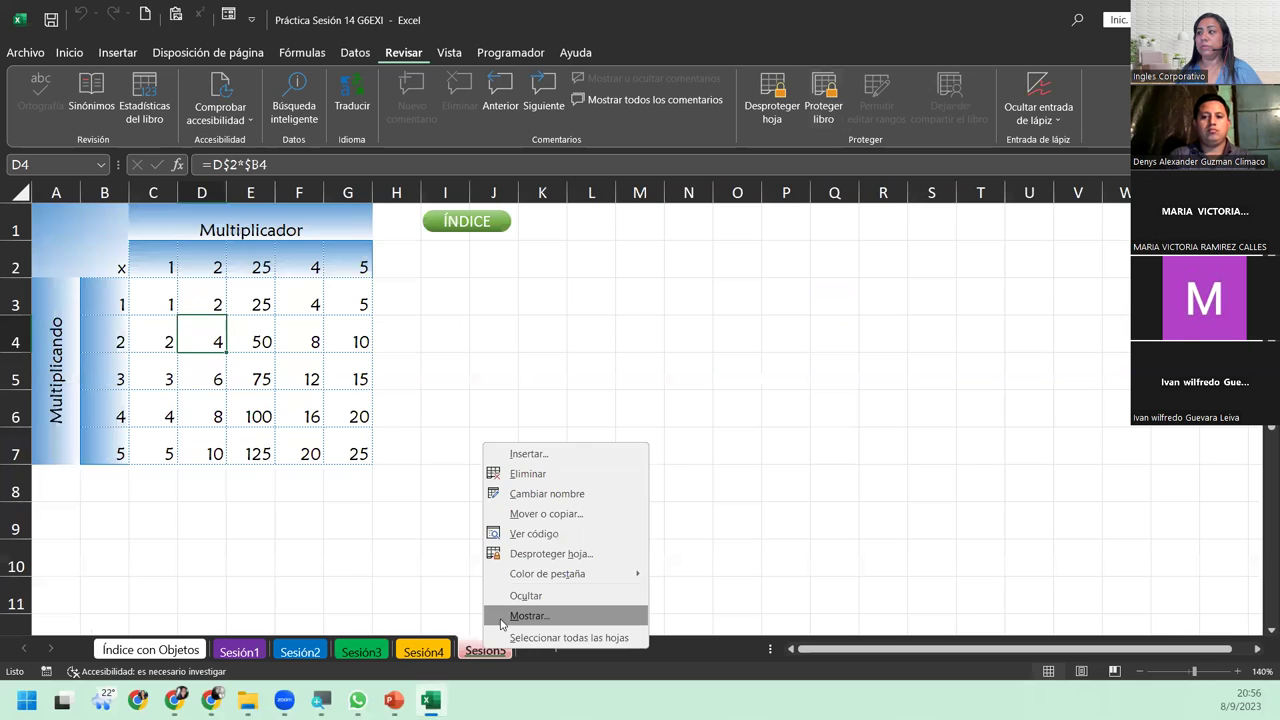
pyautogui.click(505, 616)
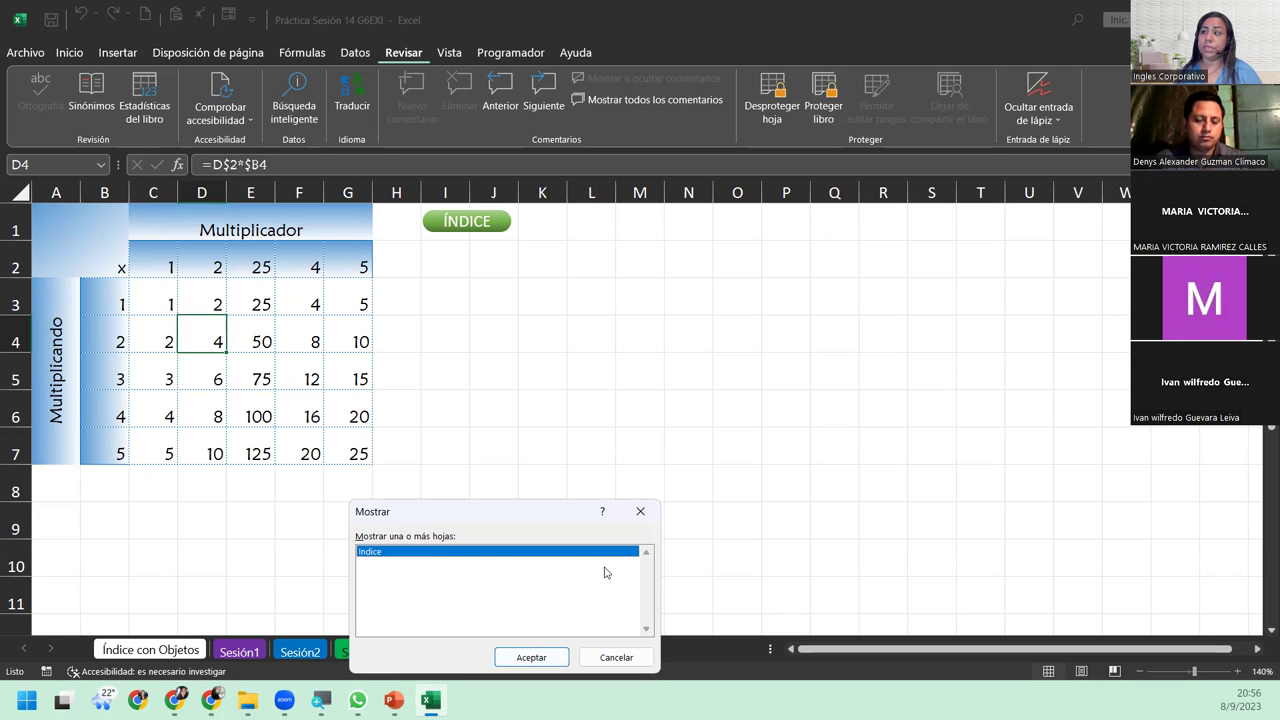
pyautogui.click(639, 512)
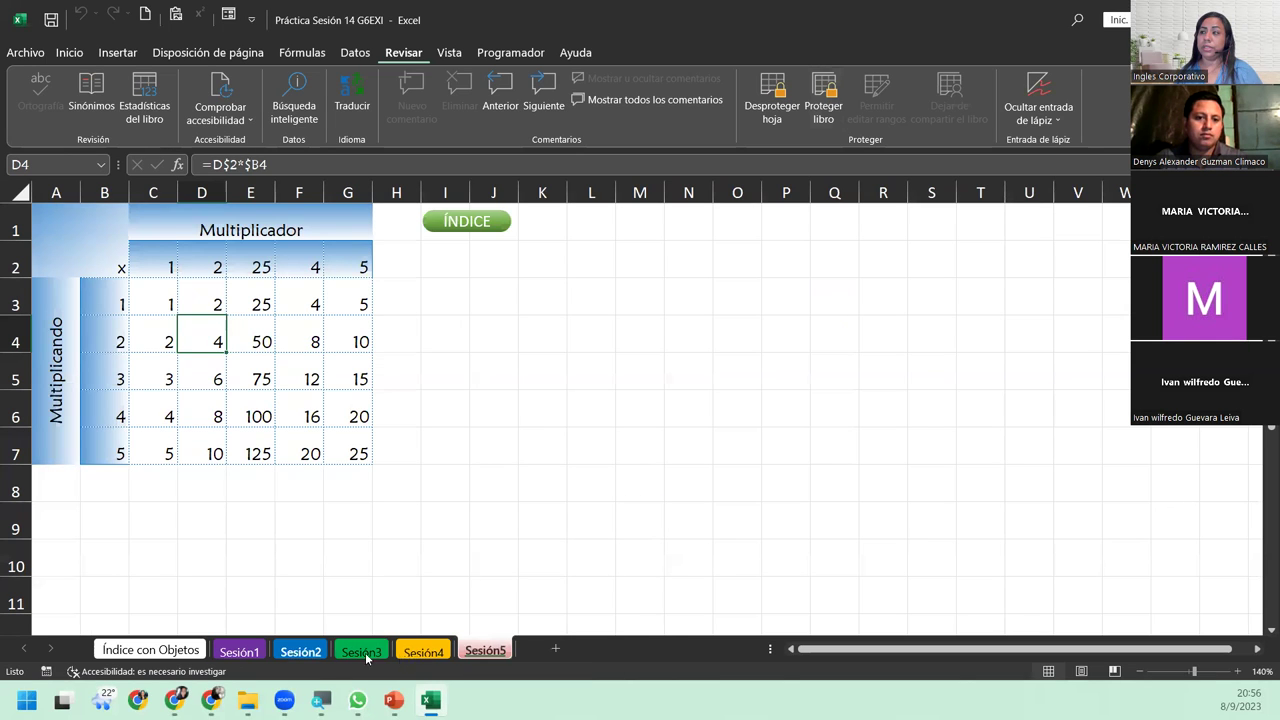